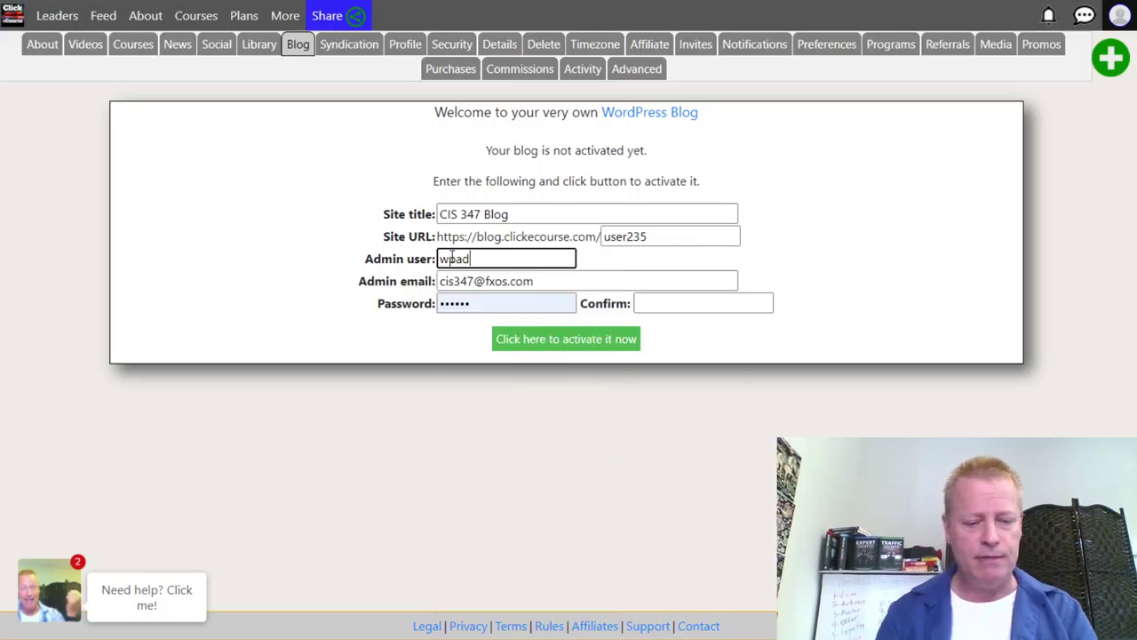
Replace the prefilled admin password, confirm it, and submit the blog activation
double_click(480, 303)
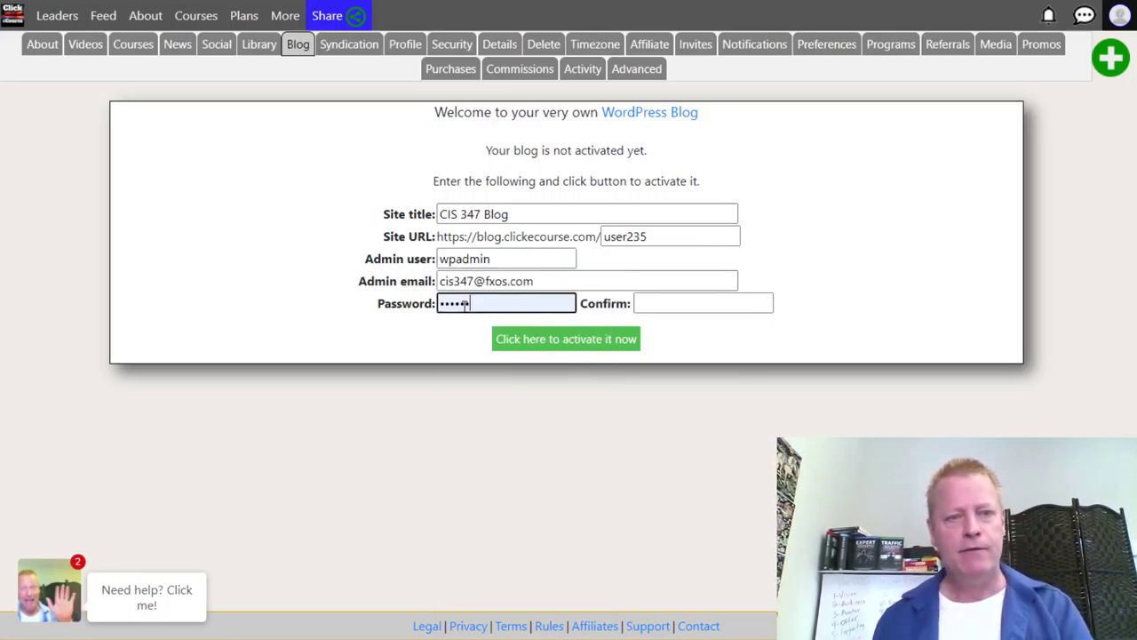
key(BackSpace)
text(••••••)
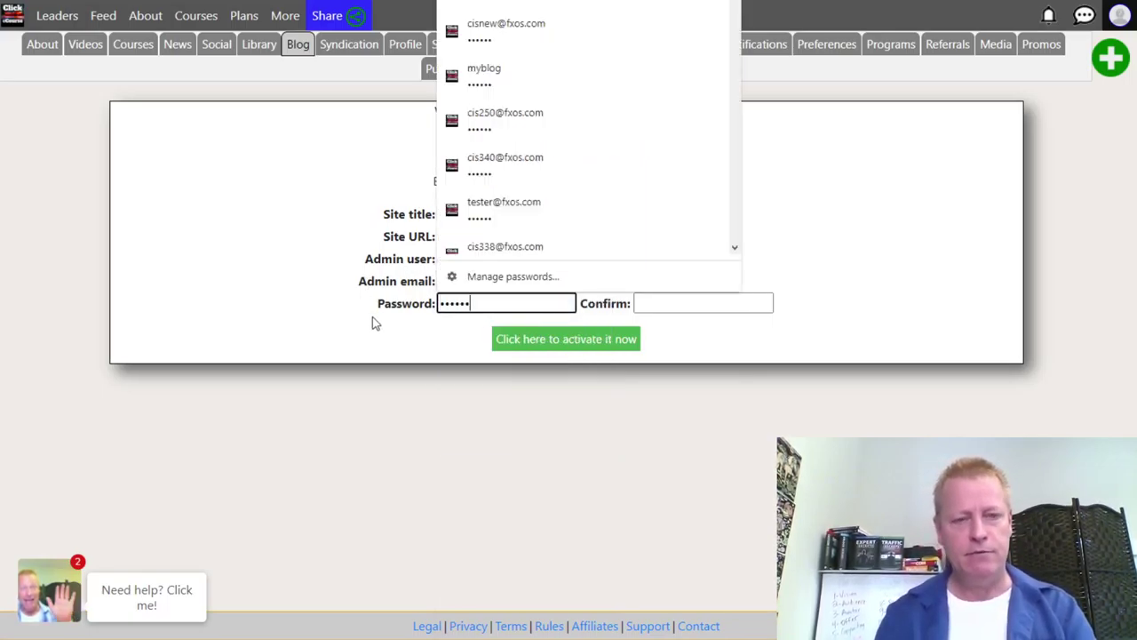
key(Tab)
text(••••••)
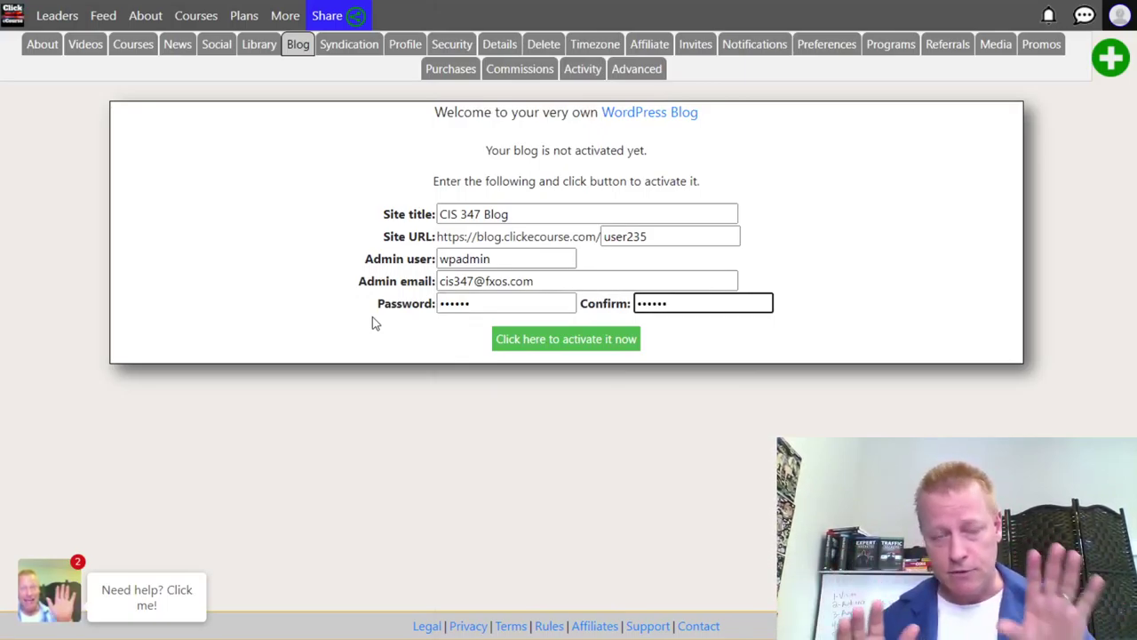
click(577, 344)
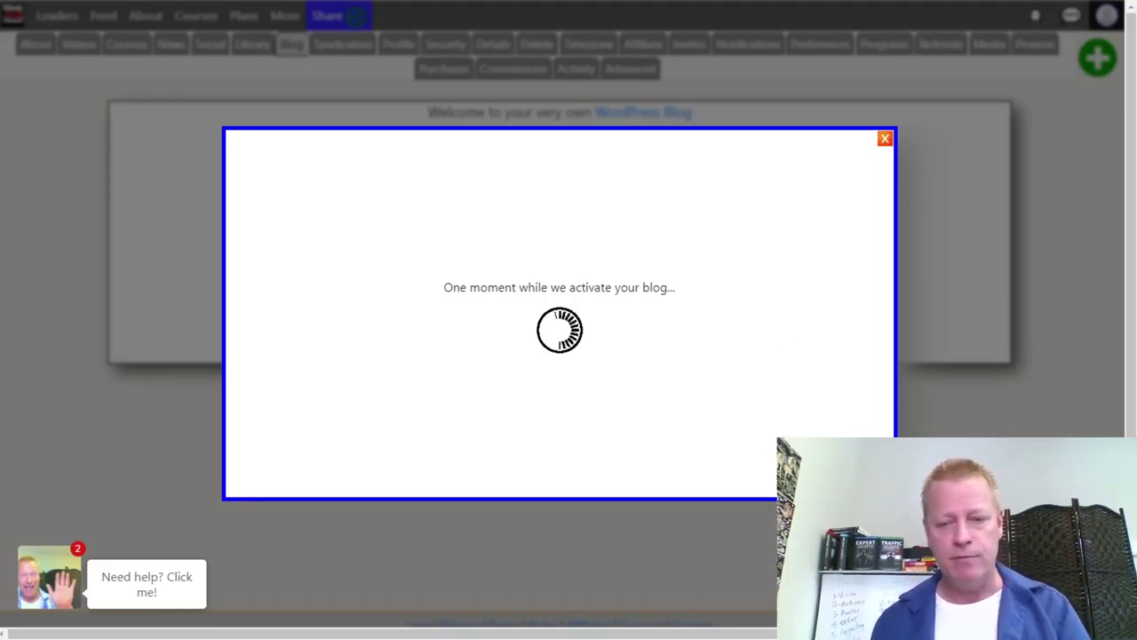
Mark 'Install WordPress' as the current step in the Notepad checklist
key(alt+Tab)
drag(432, 73, 104, 74)
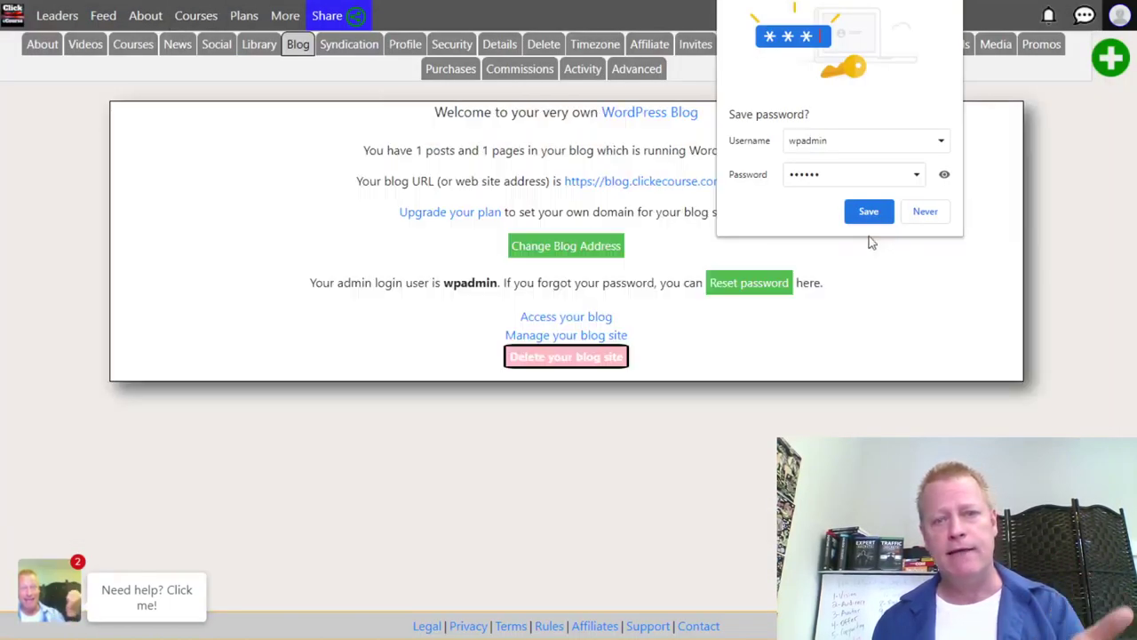
click(867, 241)
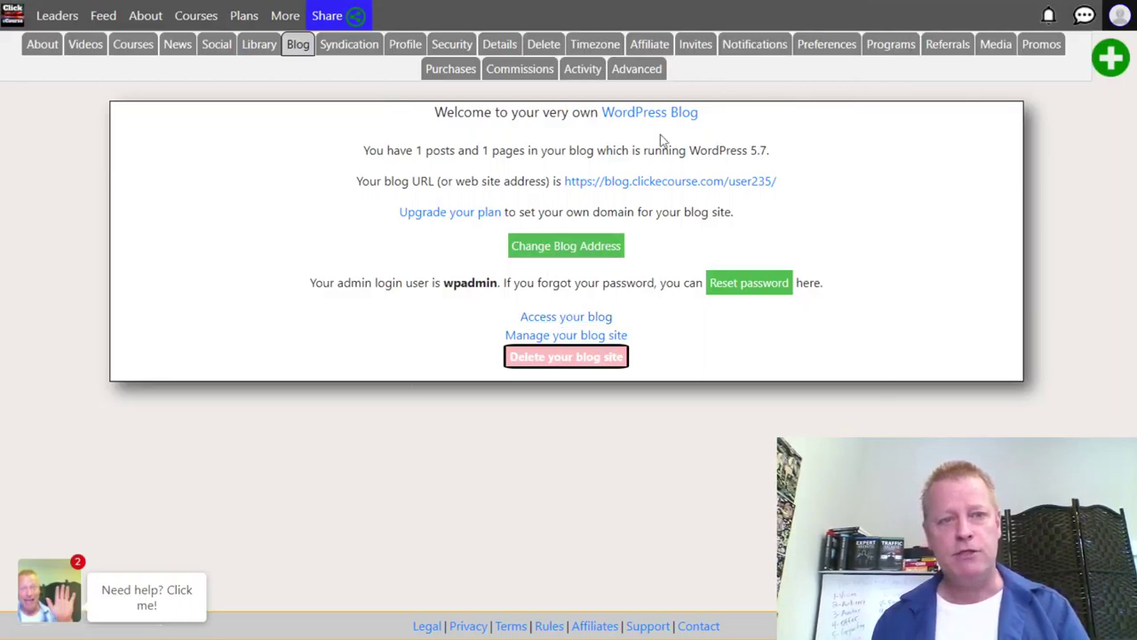
Review the posts-and-pages summary, preview the new CIS 347 Blog, and return to its status page
drag(376, 151, 782, 145)
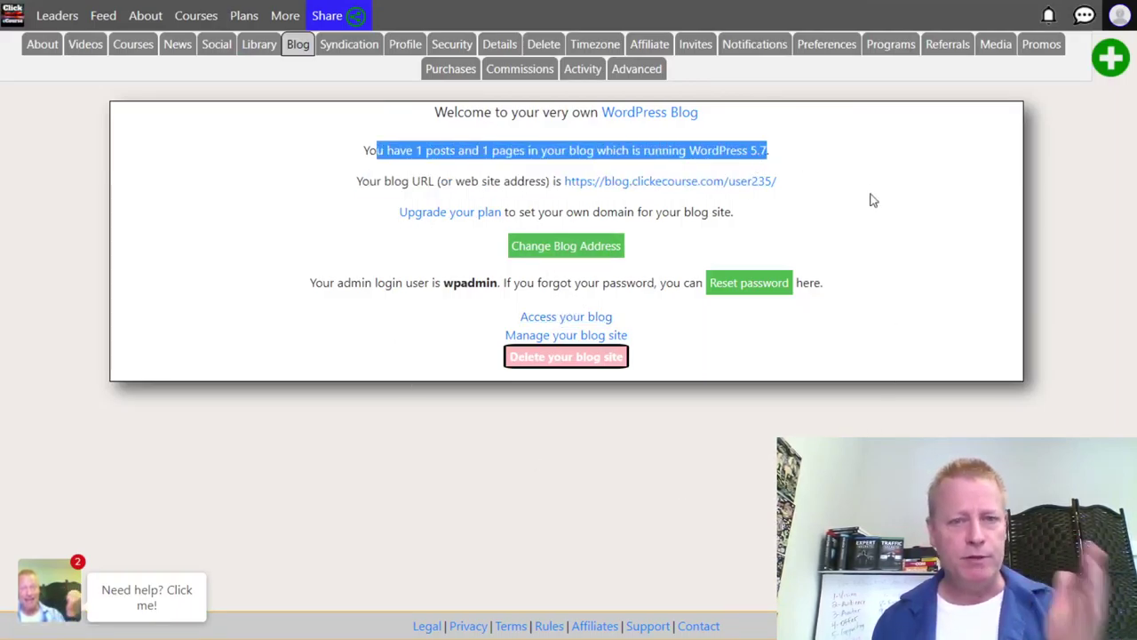
click(670, 182)
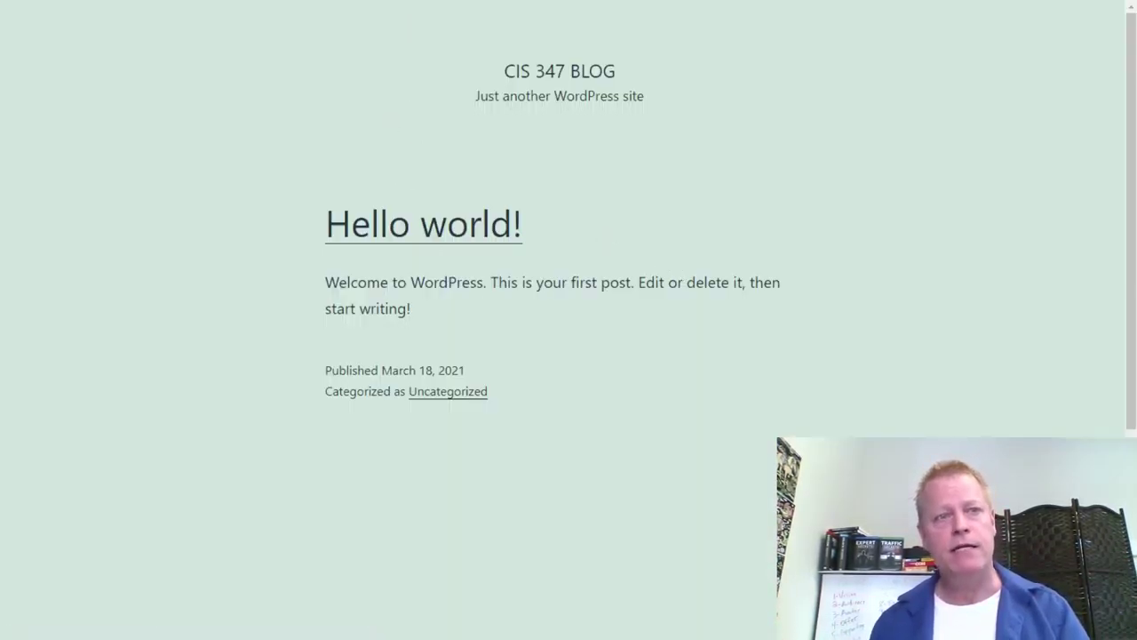
key(alt+Left)
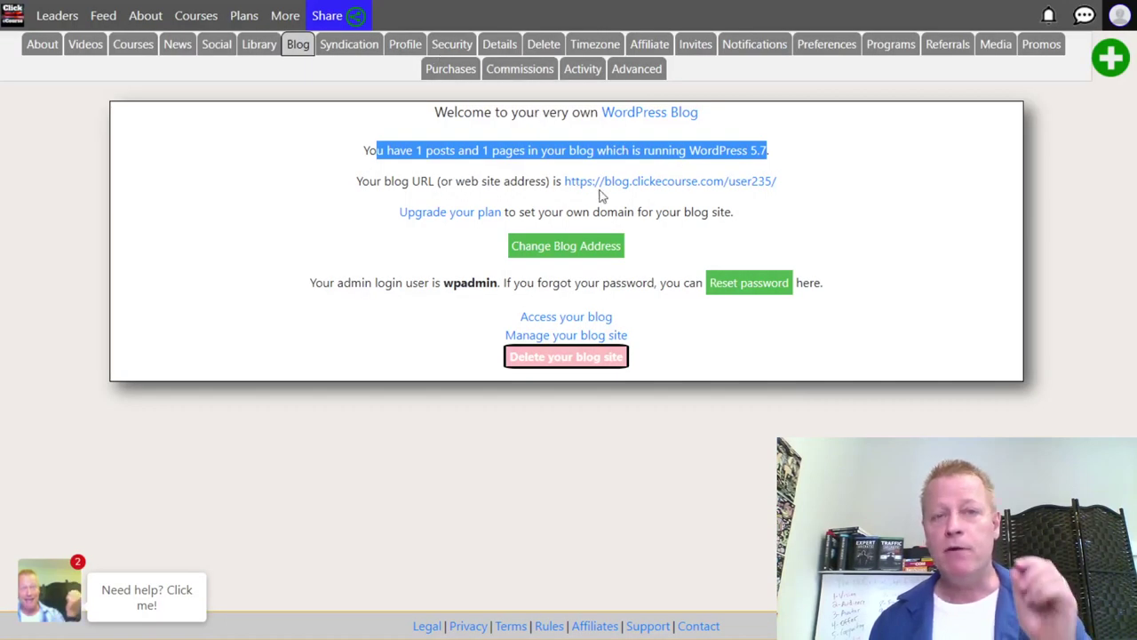
Log in to the blog admin with 'wp' prefixed to the username and Remember Me ticked
click(568, 340)
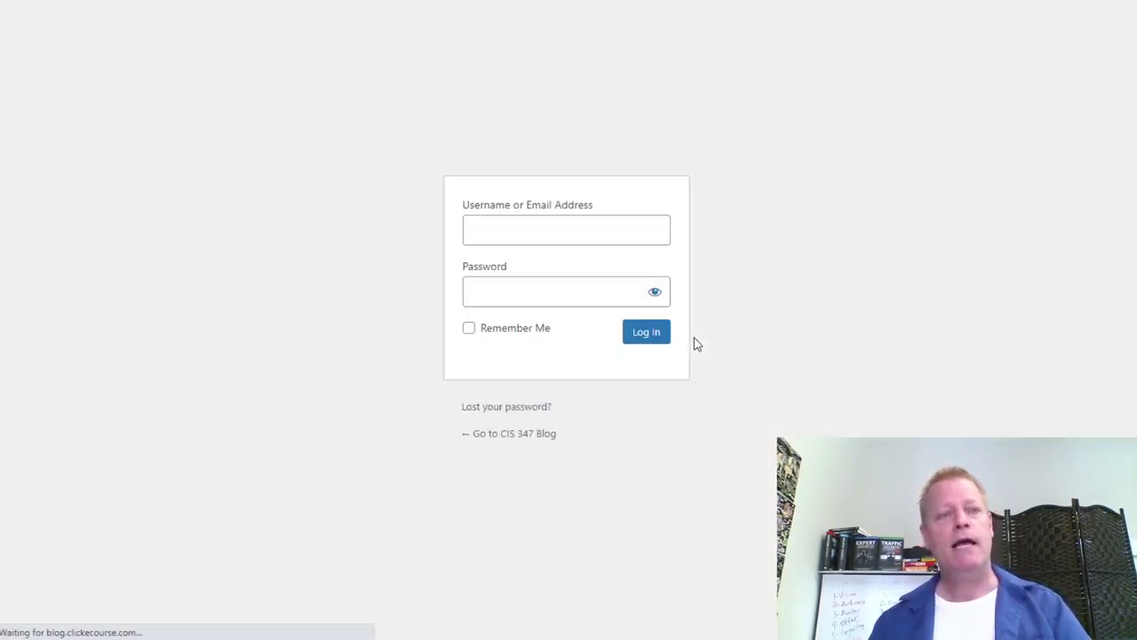
click(513, 231)
key(Left)
key(Left)
text(wp)
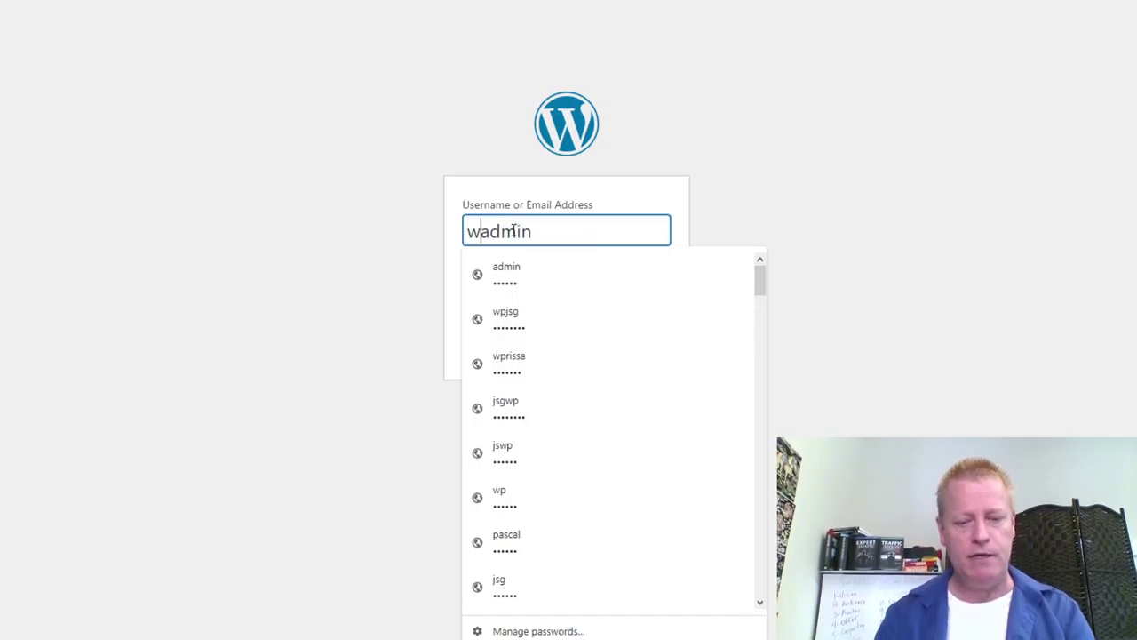
click(254, 307)
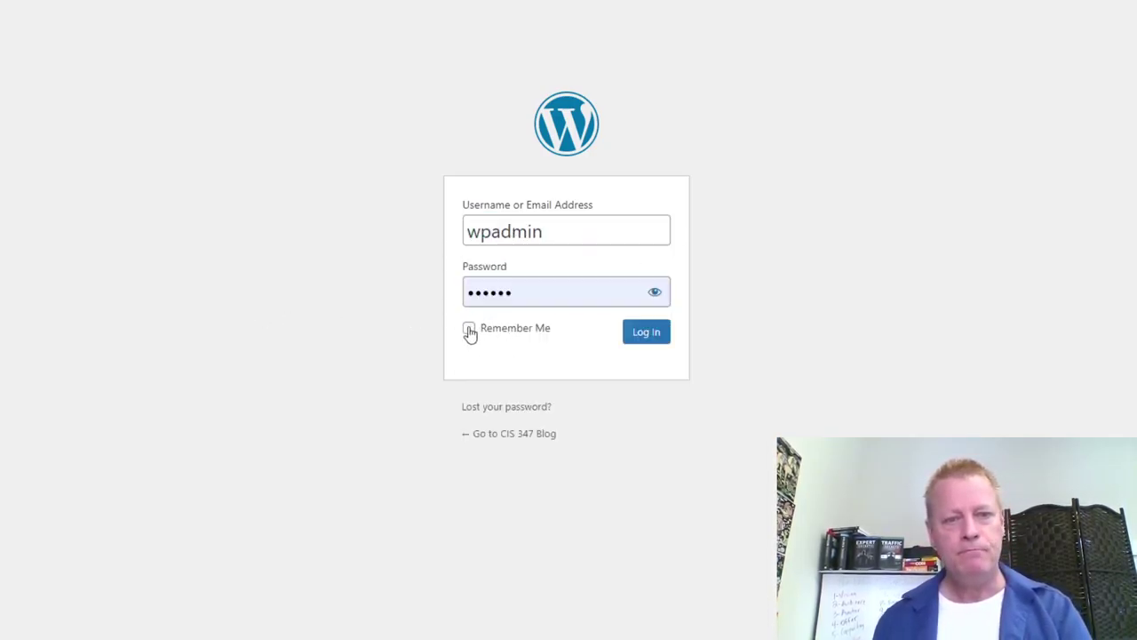
click(468, 328)
click(647, 338)
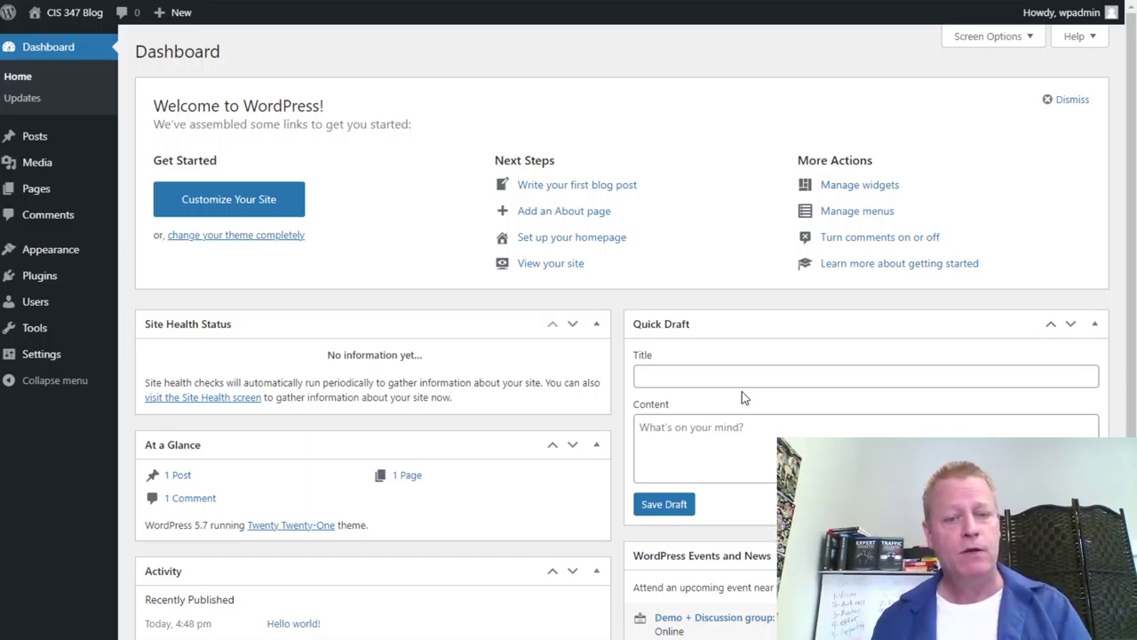
Mark 'Setup your account' in the checklist, then go to the WordPress Users list
key(alt+Tab)
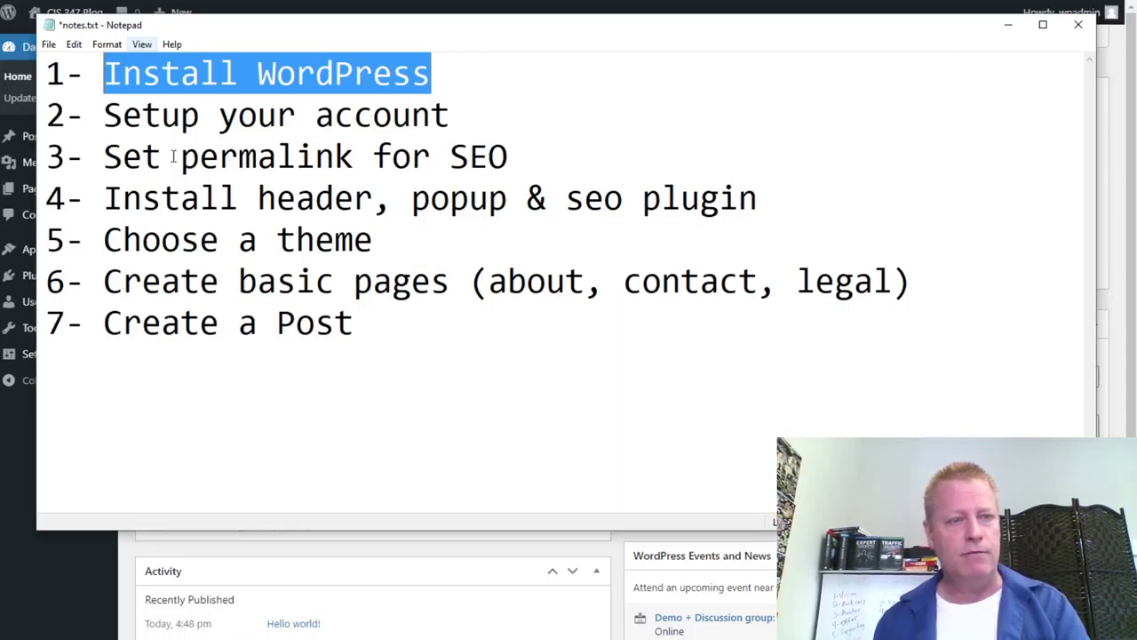
drag(104, 115, 451, 115)
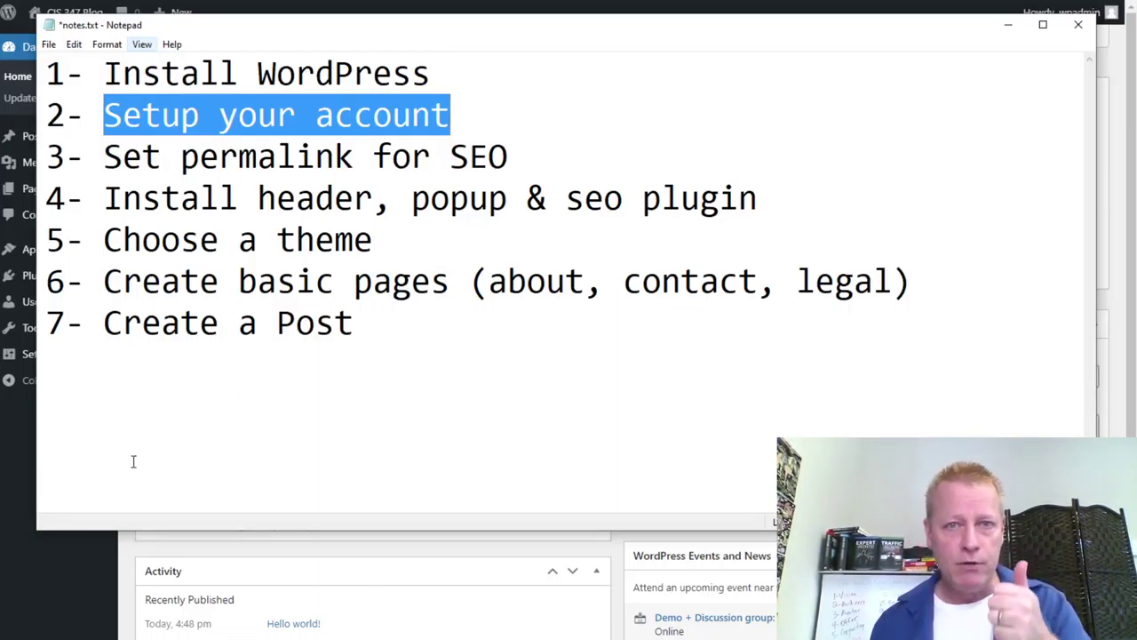
click(48, 565)
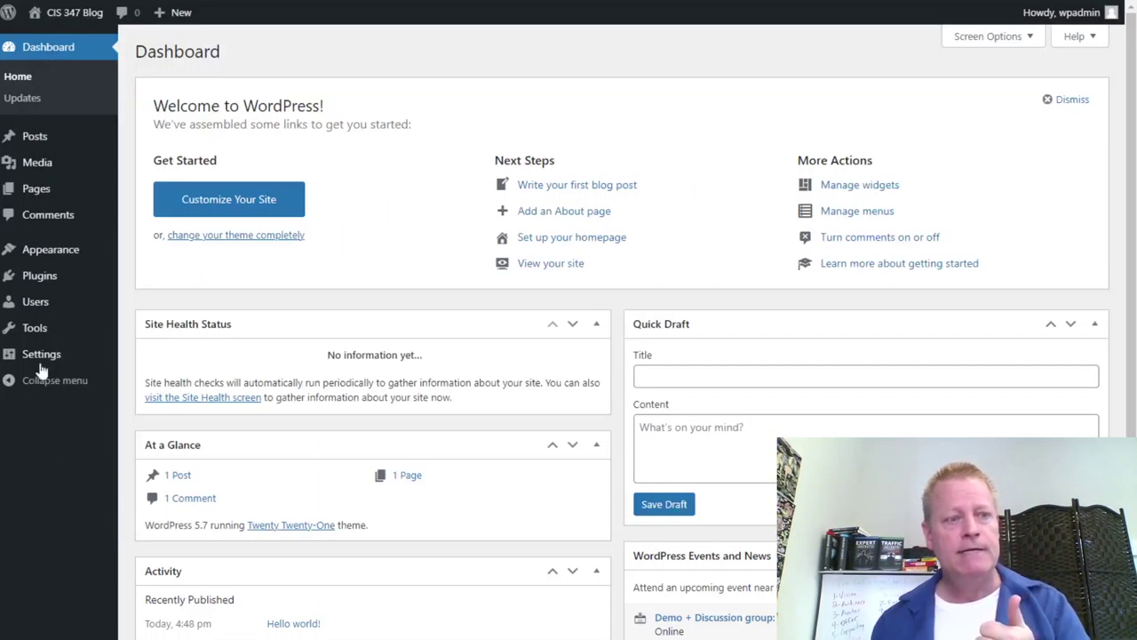
click(32, 302)
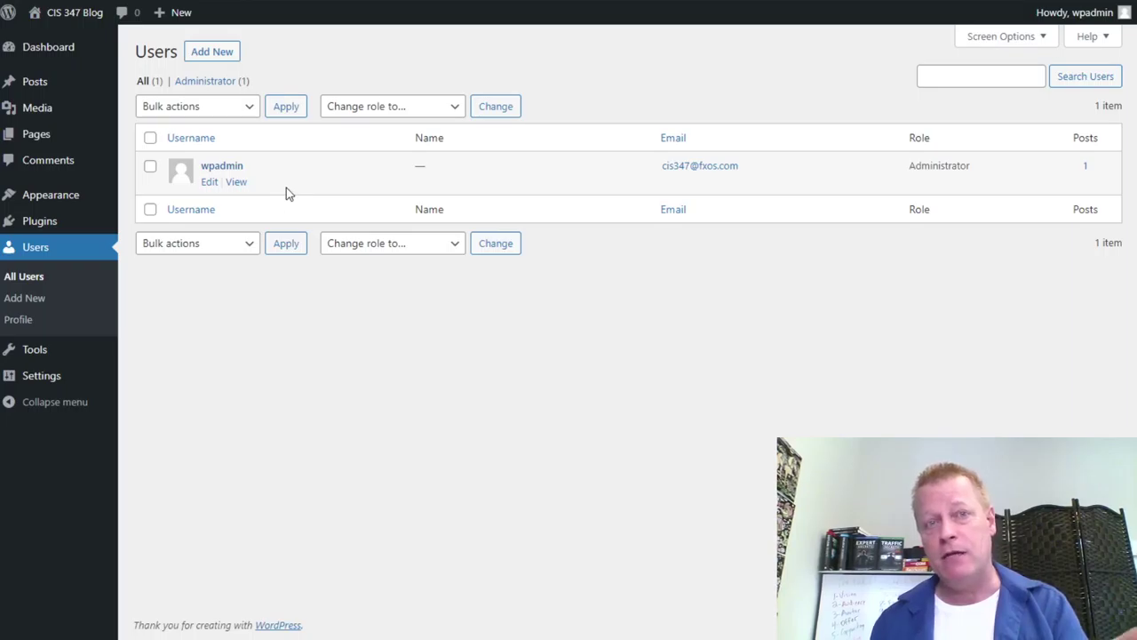
Open the admin user's profile and enter the first and last name
click(210, 183)
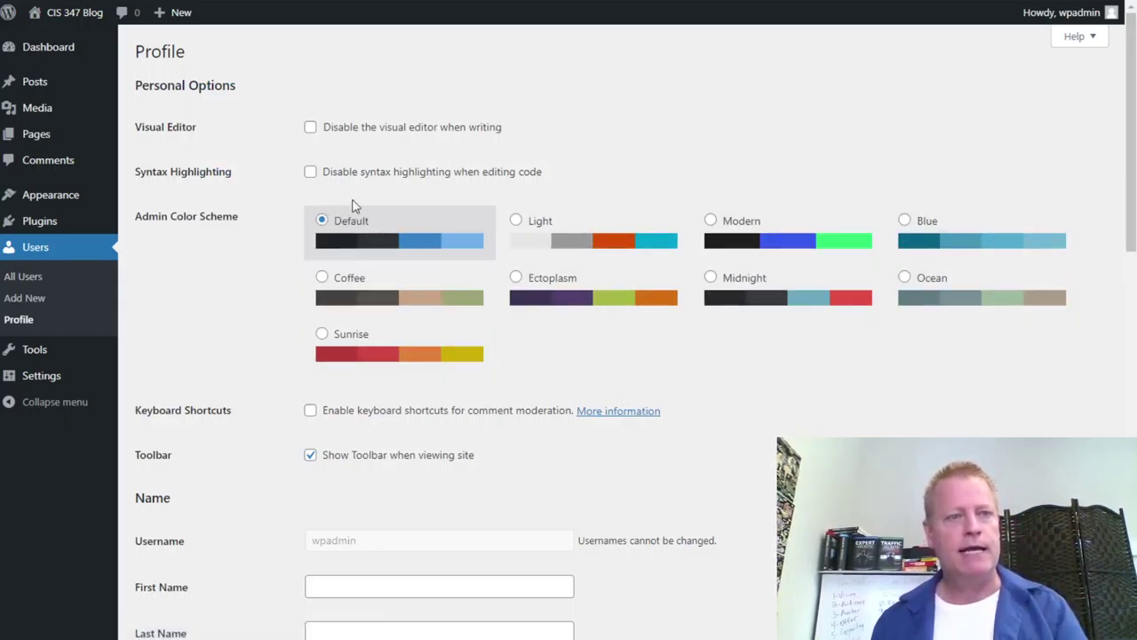
scroll(405, 279, down, 3)
scroll(235, 352, down, 2)
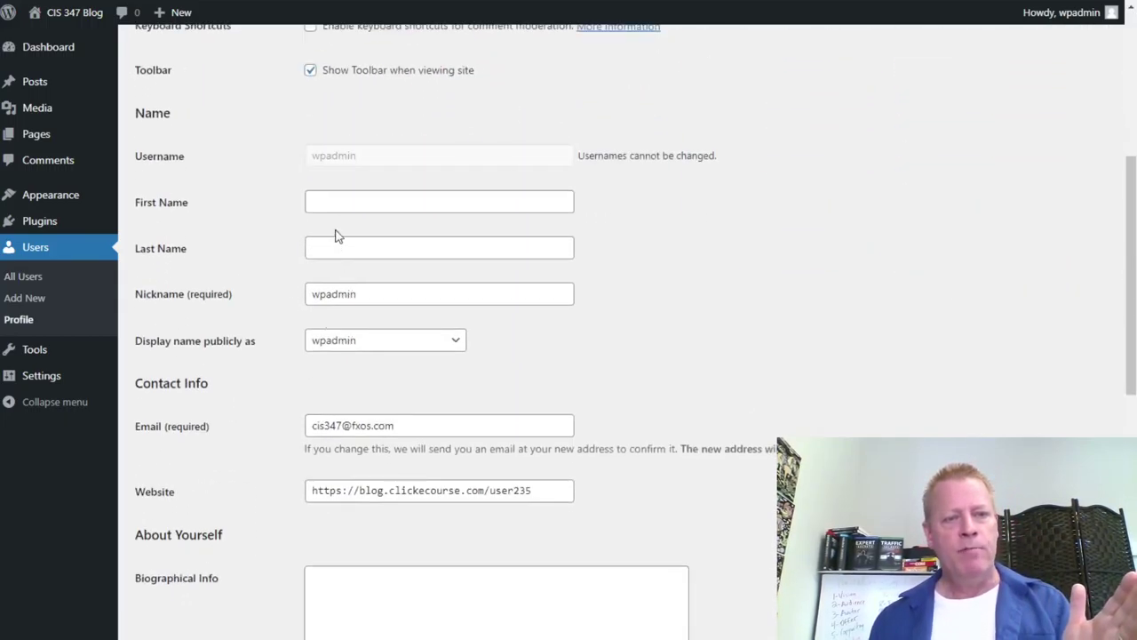
click(344, 203)
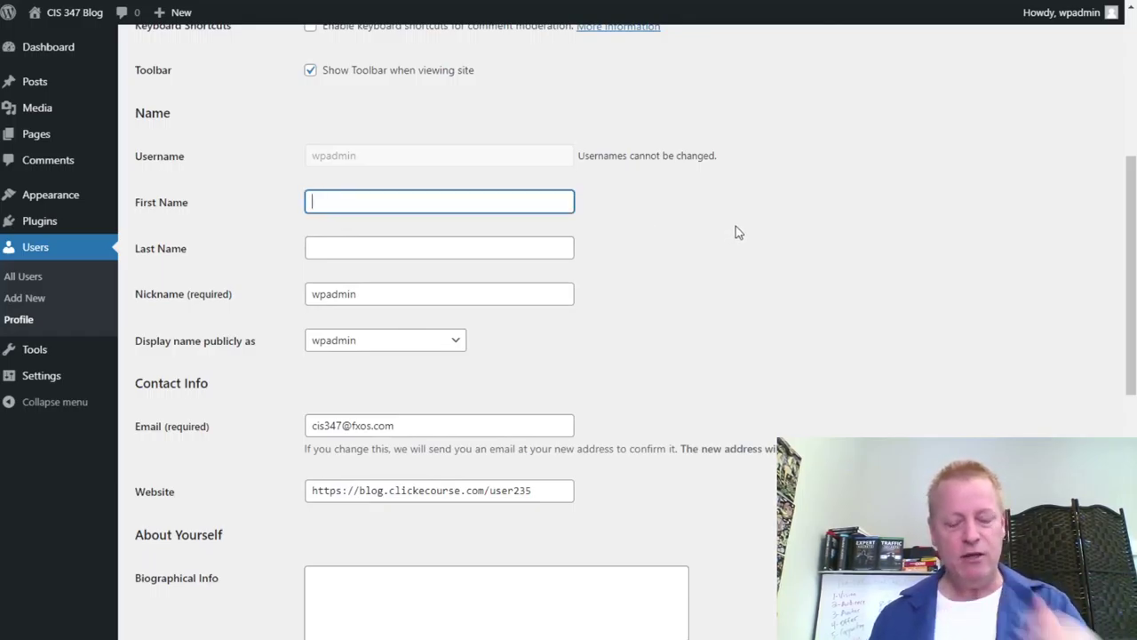
text(Jean)
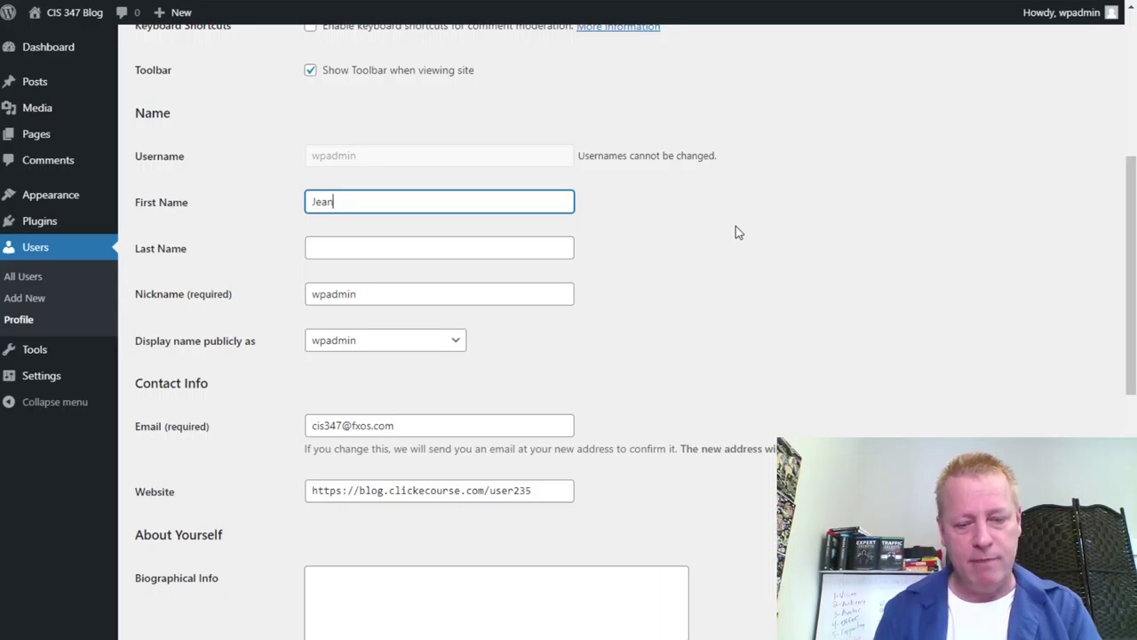
text(-Serge)
key(Tab)
text(Gagnon)
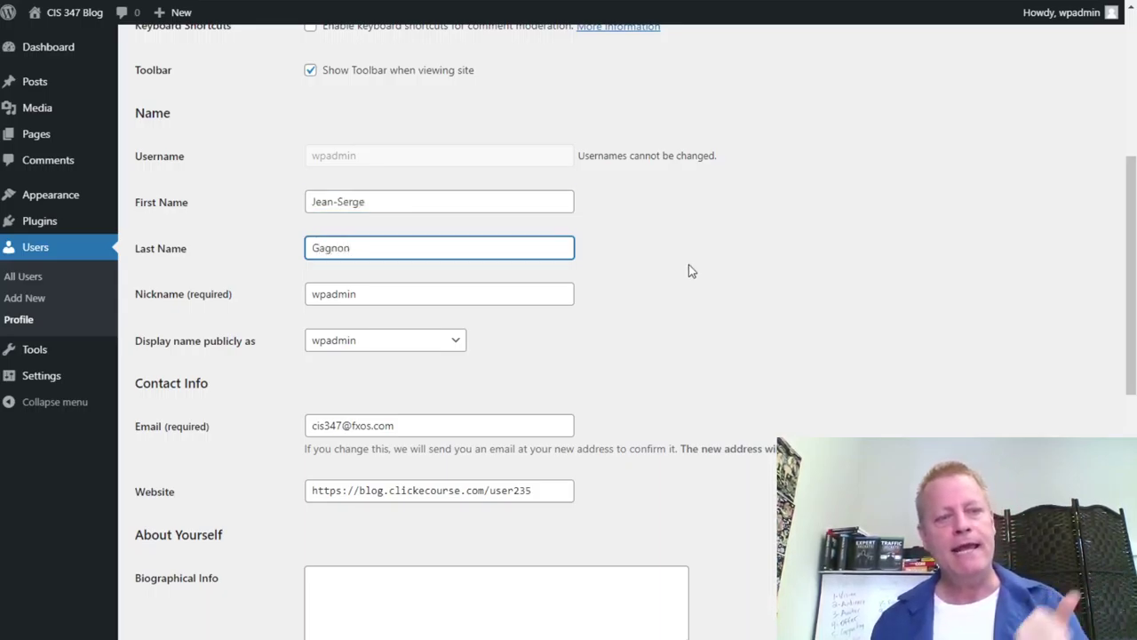
Keep the nickname unchanged and display the full first and last name publicly
click(339, 297)
double_click(339, 298)
click(596, 345)
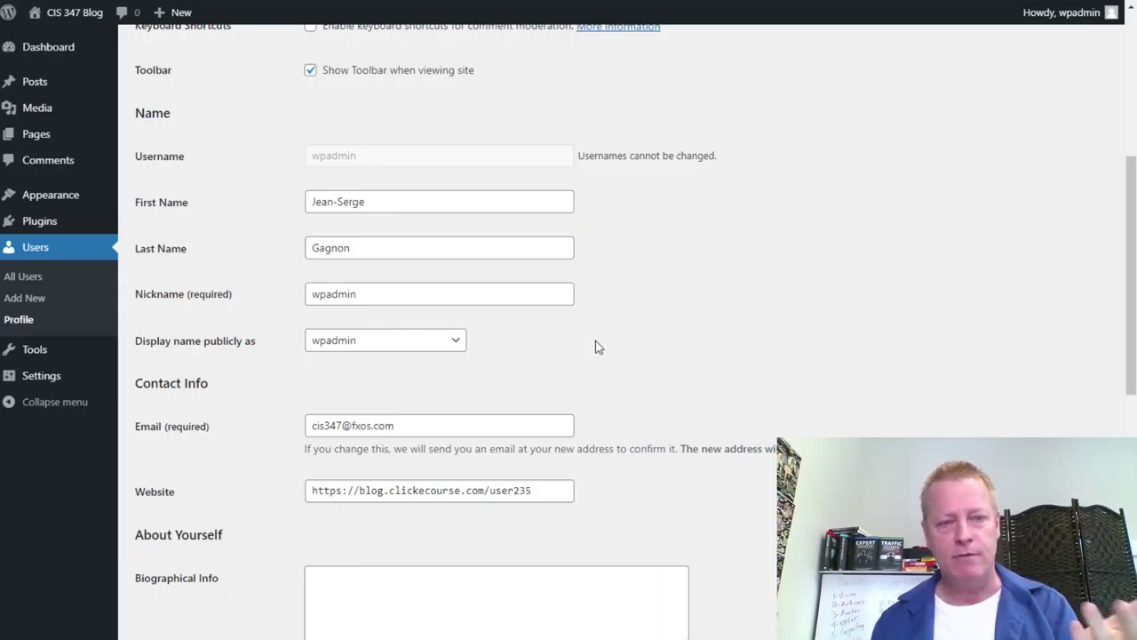
double_click(333, 293)
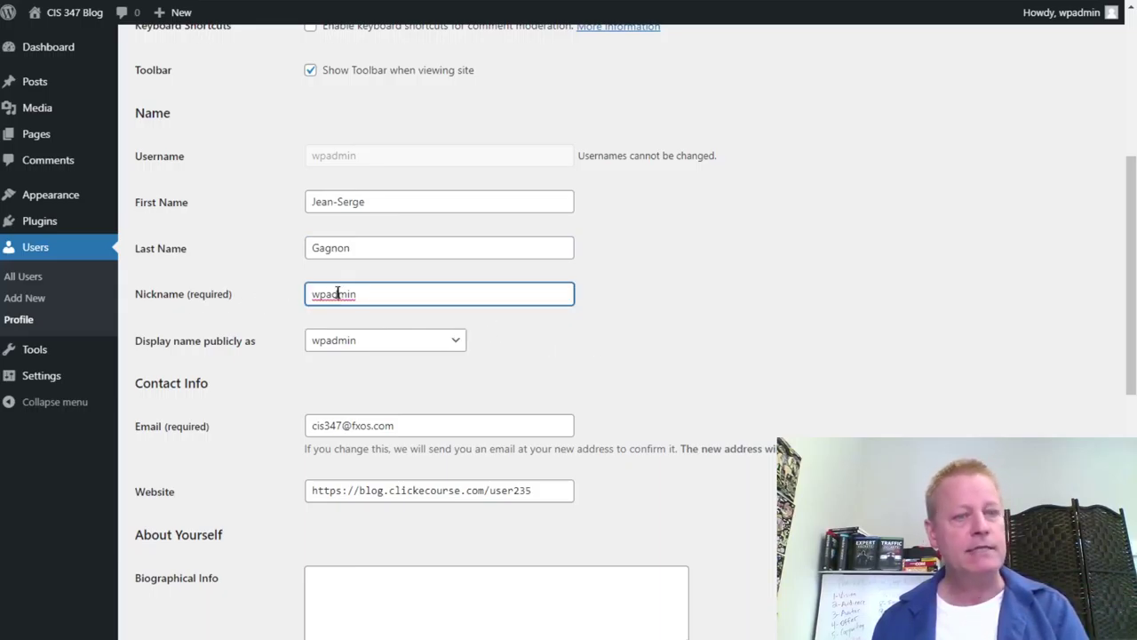
click(703, 362)
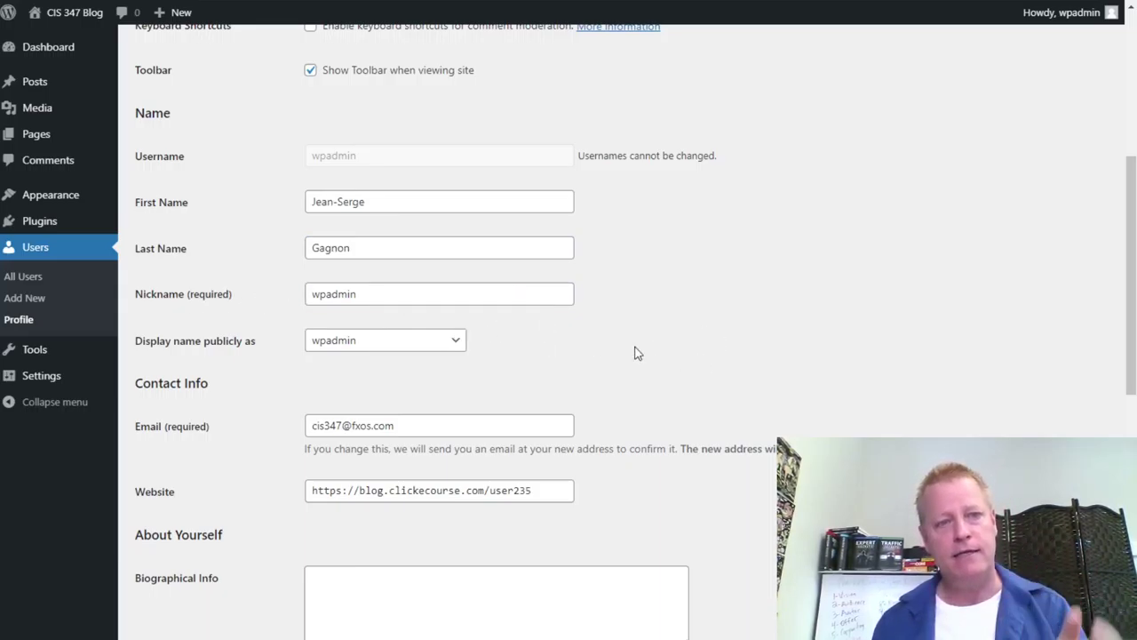
click(405, 352)
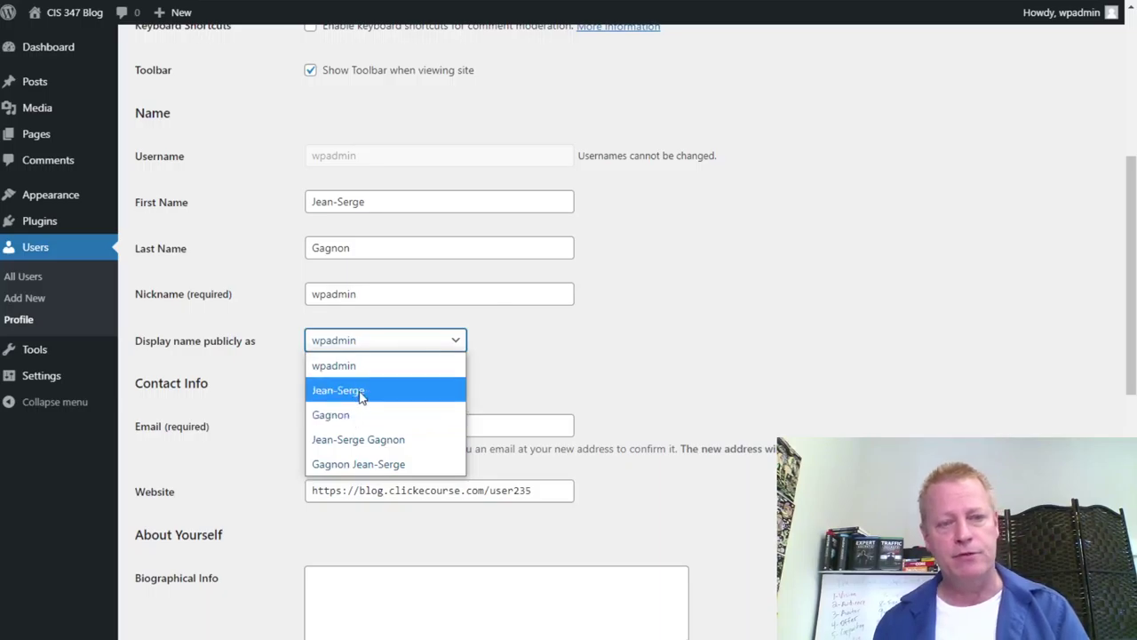
click(386, 440)
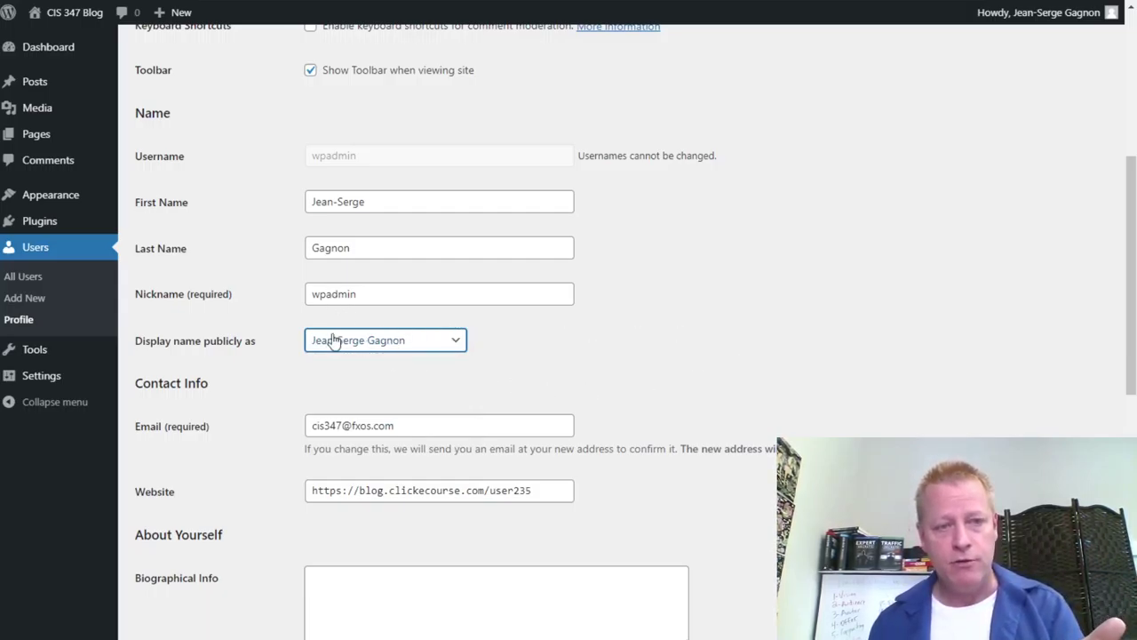
Save the profile with Update Profile
scroll(716, 414, down, 2)
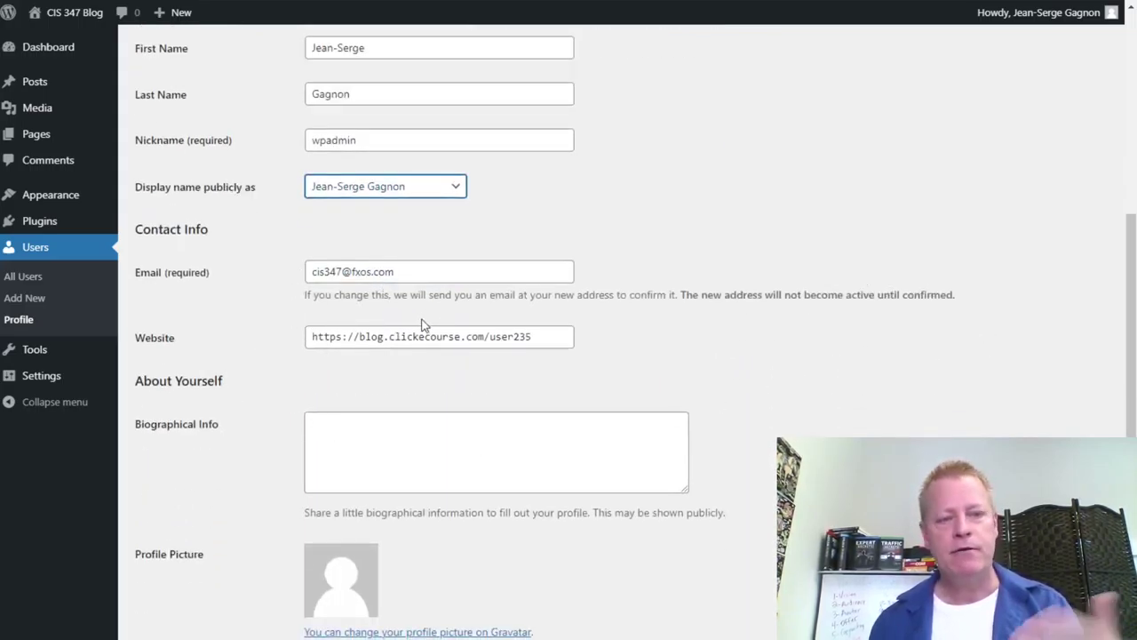
scroll(688, 412, down, 3)
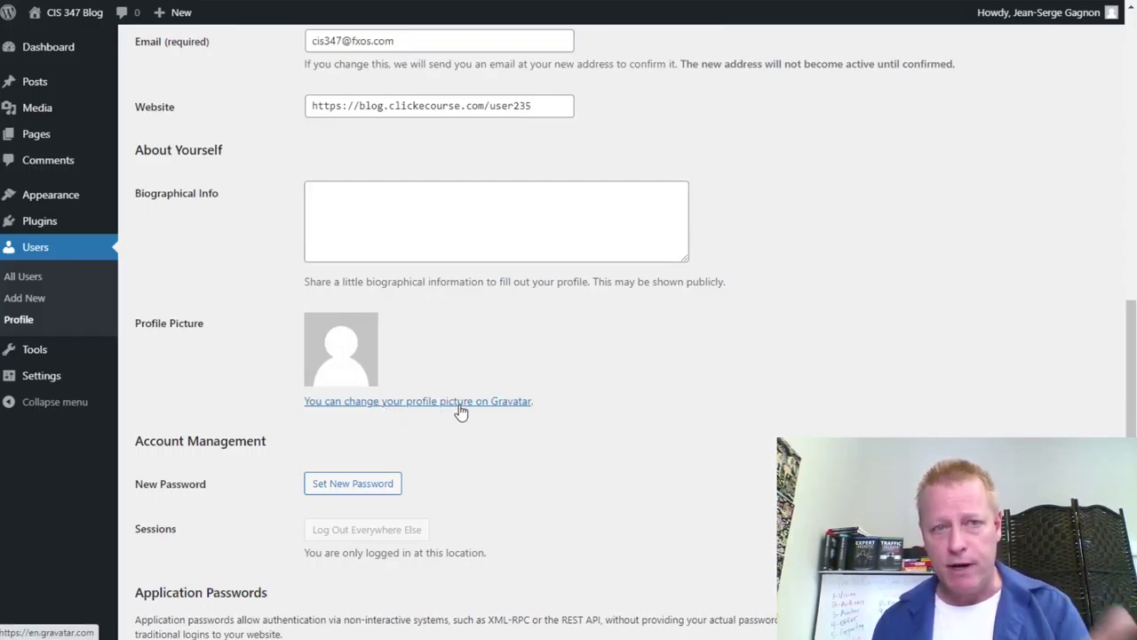
scroll(660, 404, up, 1)
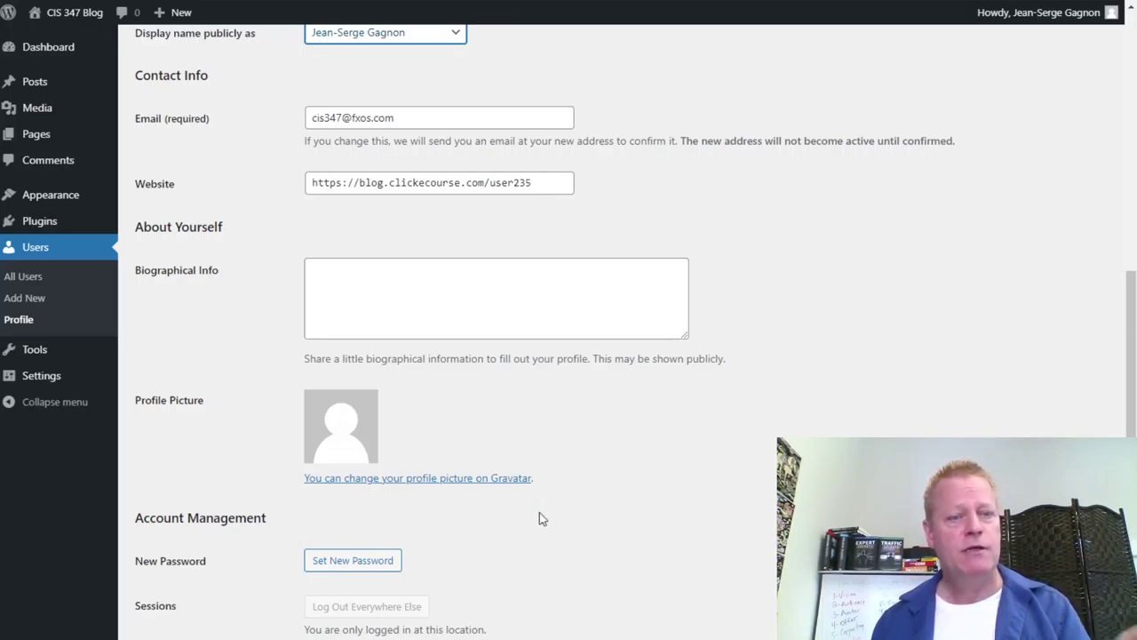
scroll(665, 431, down, 2)
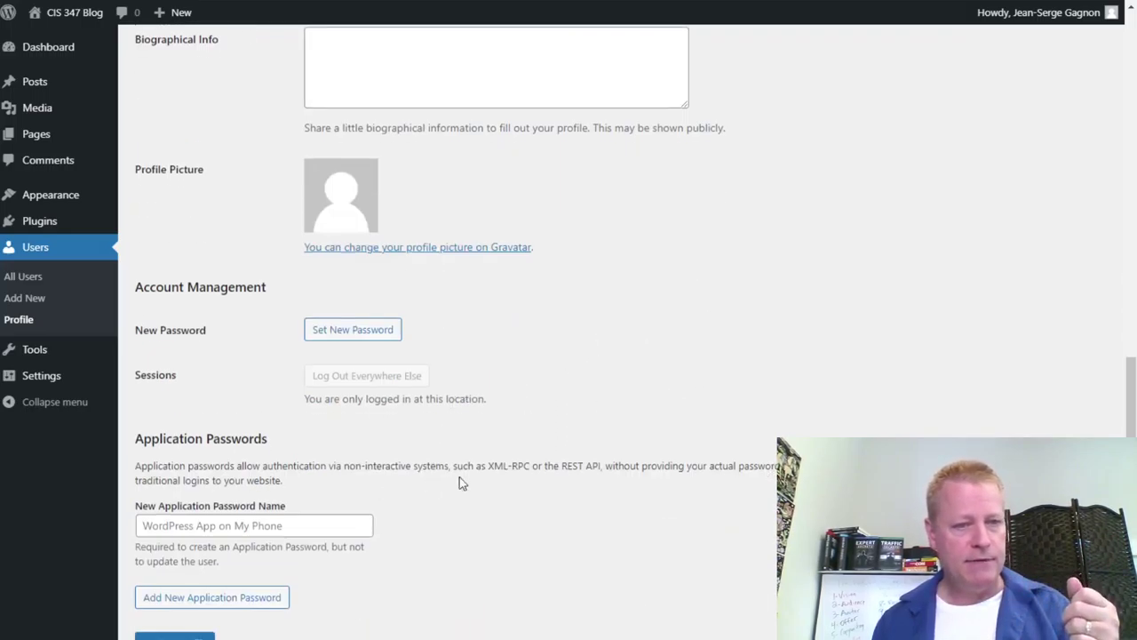
scroll(459, 480, down, 1)
click(190, 566)
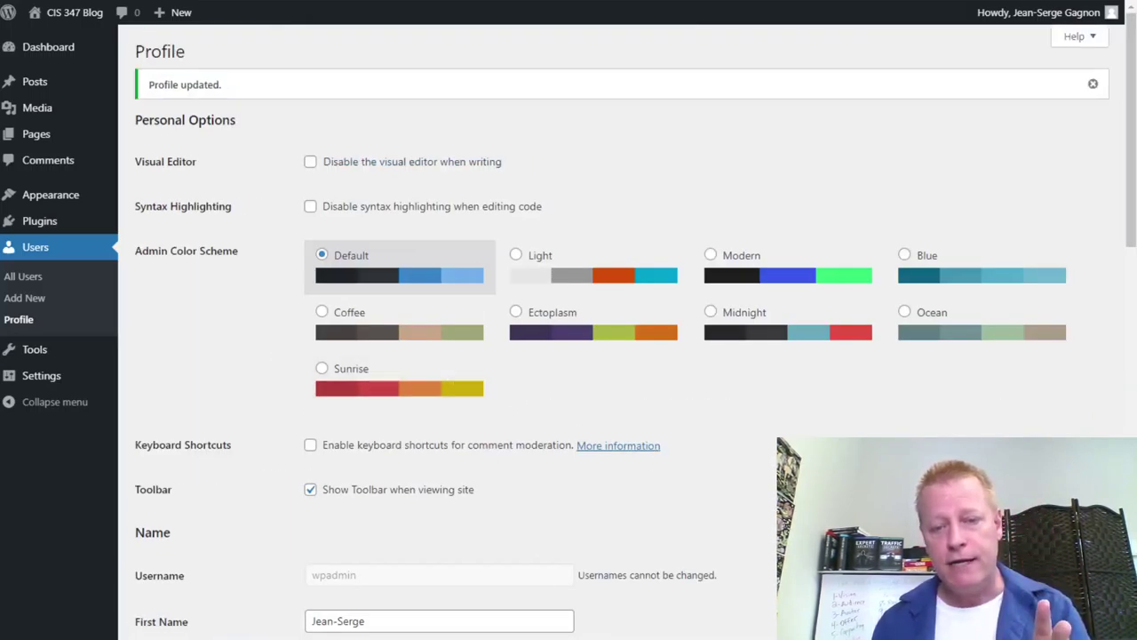
key(alt+Tab)
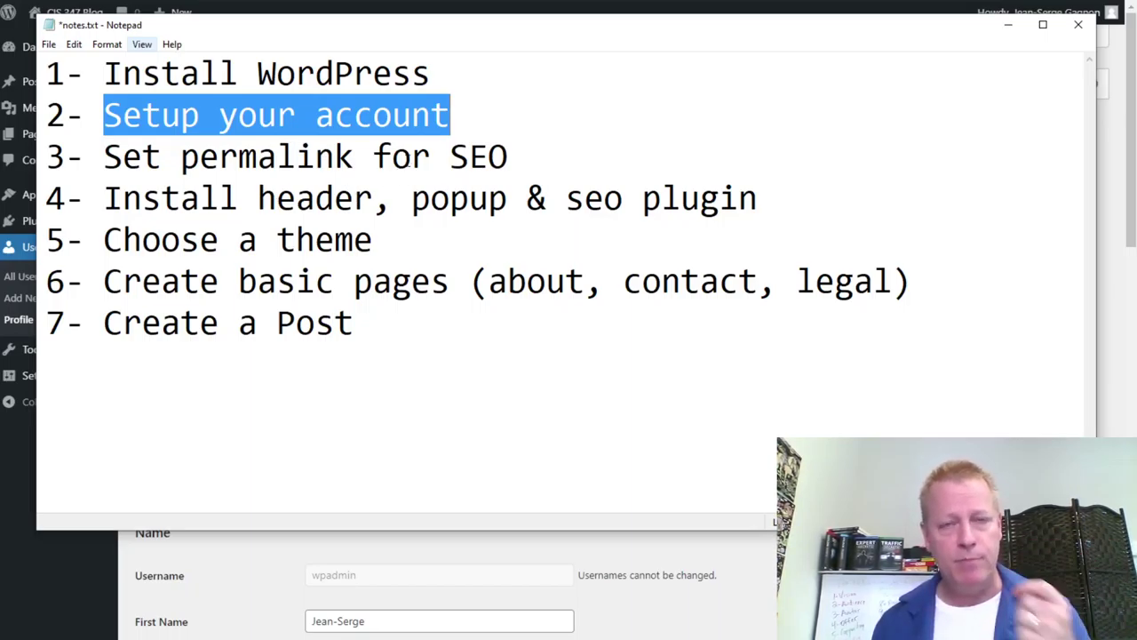
drag(104, 157, 513, 159)
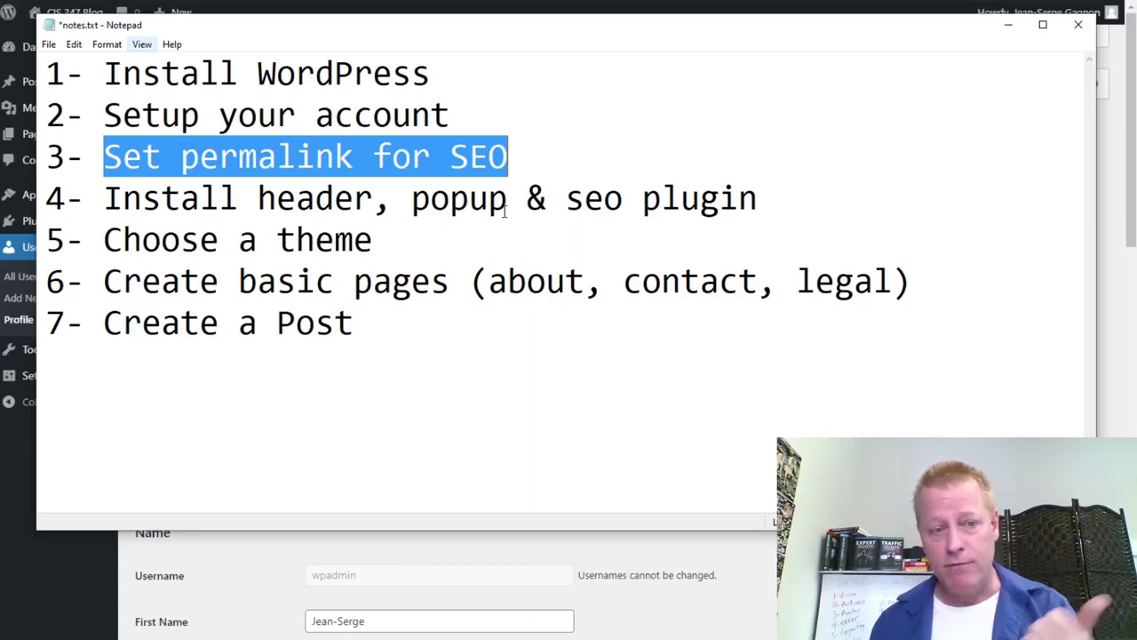
click(86, 564)
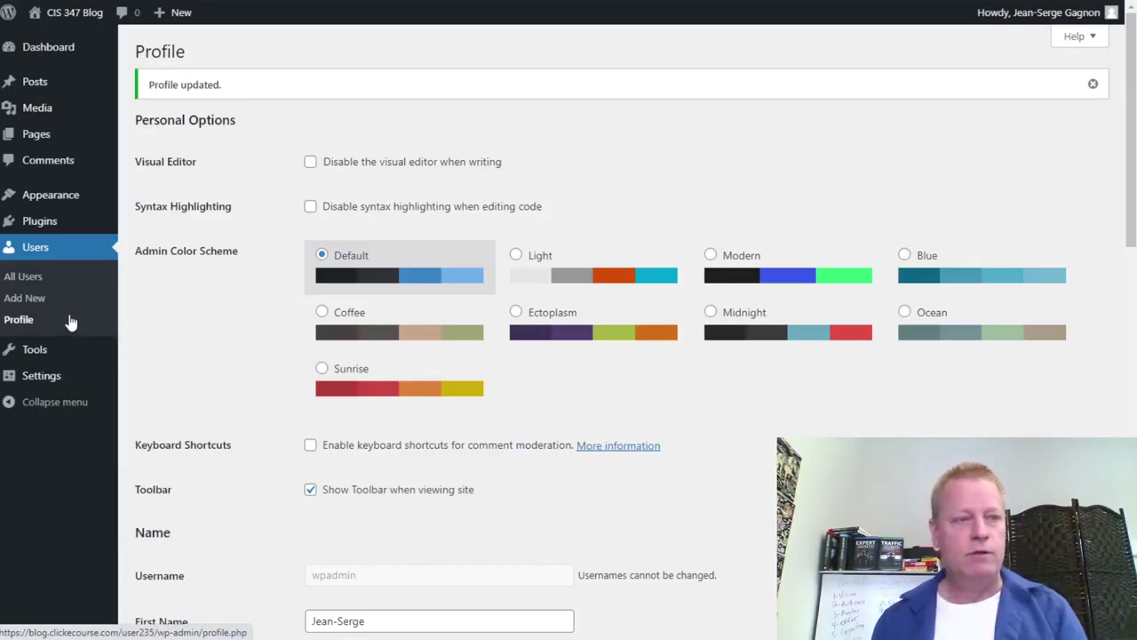
Open Settings > Permalinks and examine the plain '?p=123' example URL
mouse_move(51, 364)
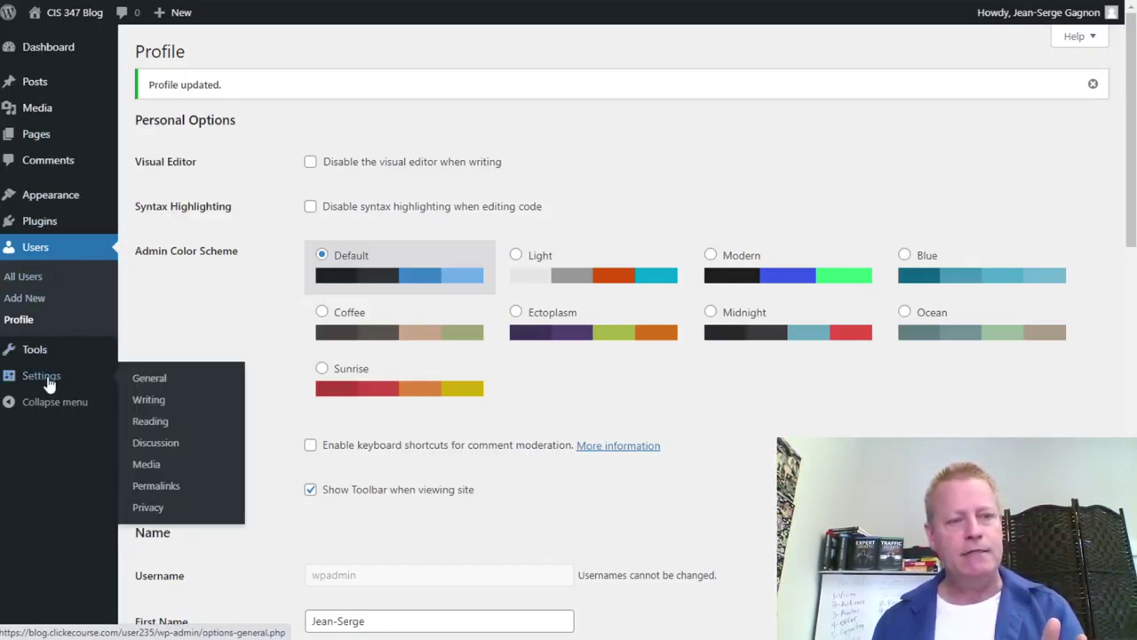
click(164, 488)
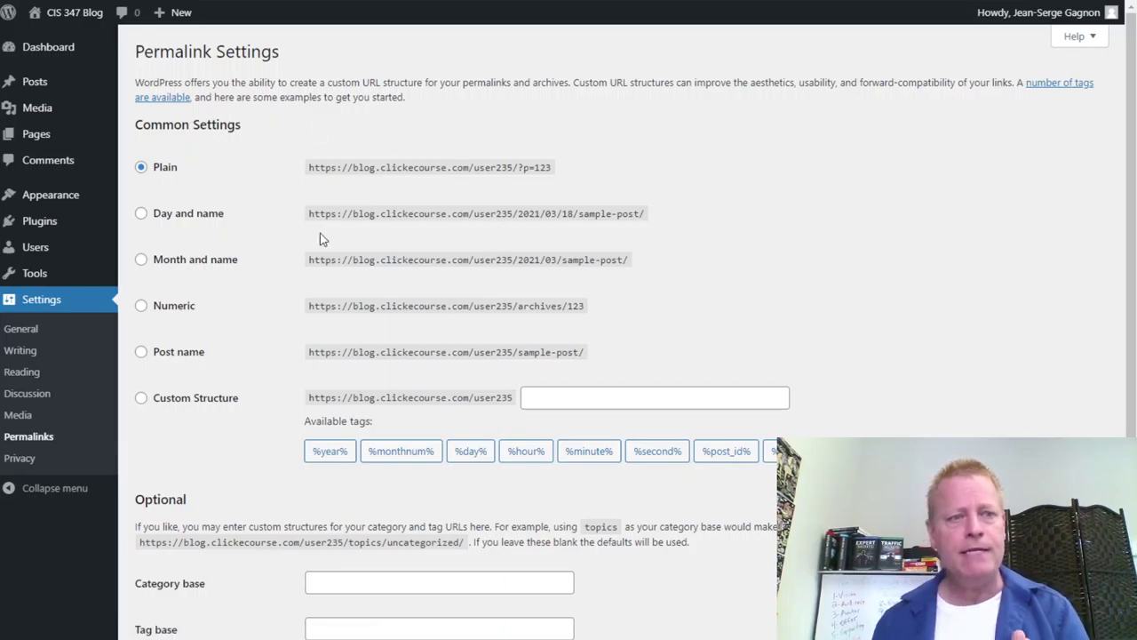
drag(554, 167, 342, 169)
click(583, 171)
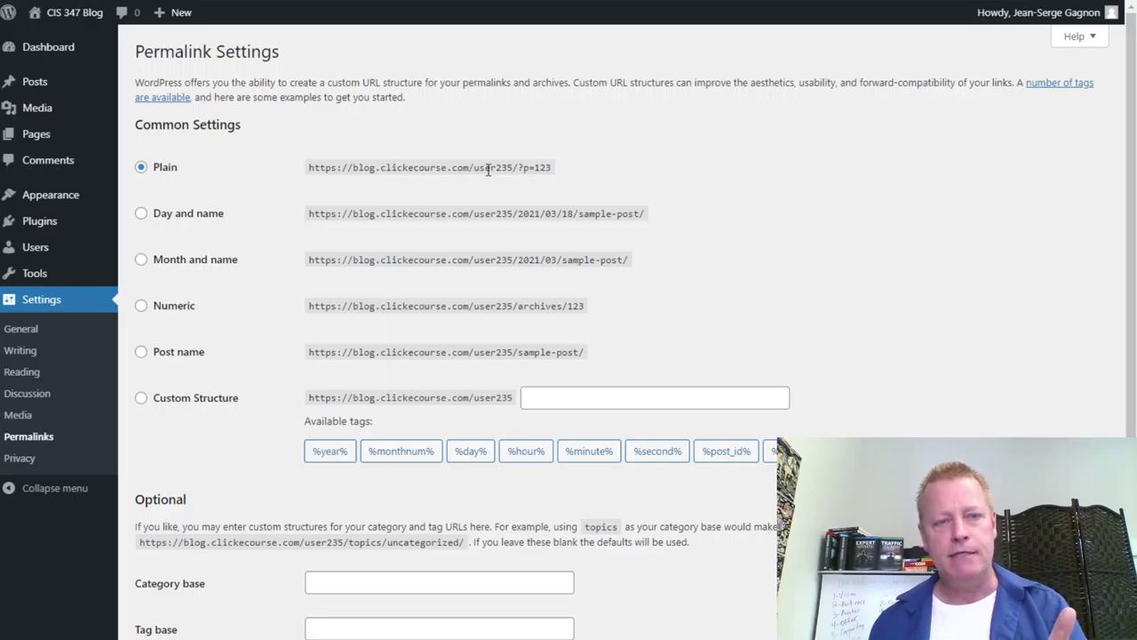
drag(510, 167, 309, 167)
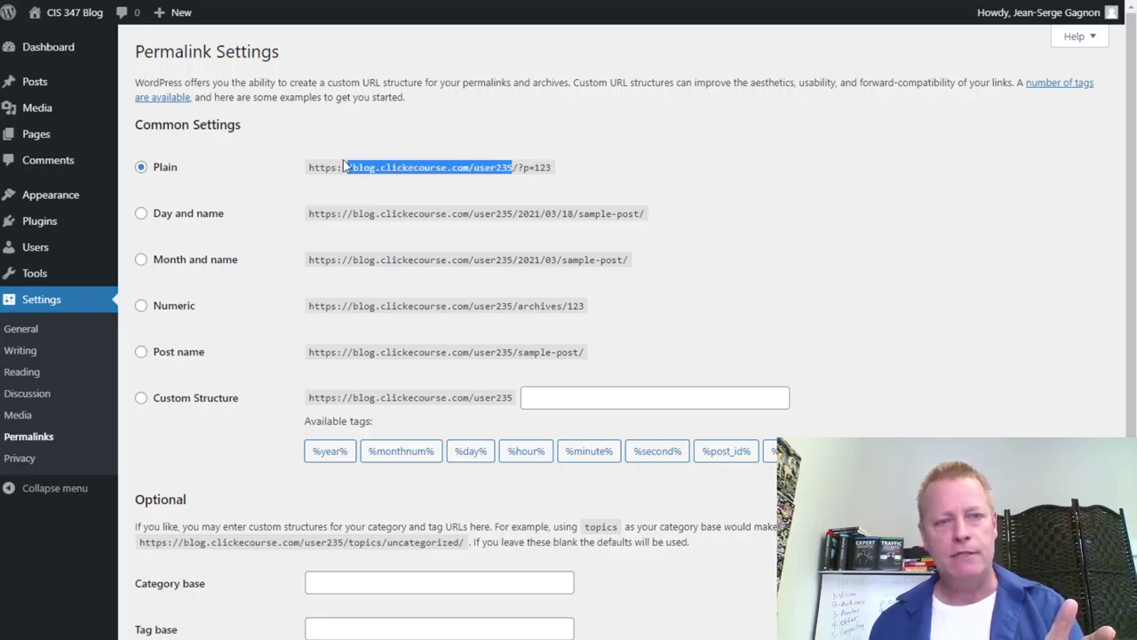
click(562, 167)
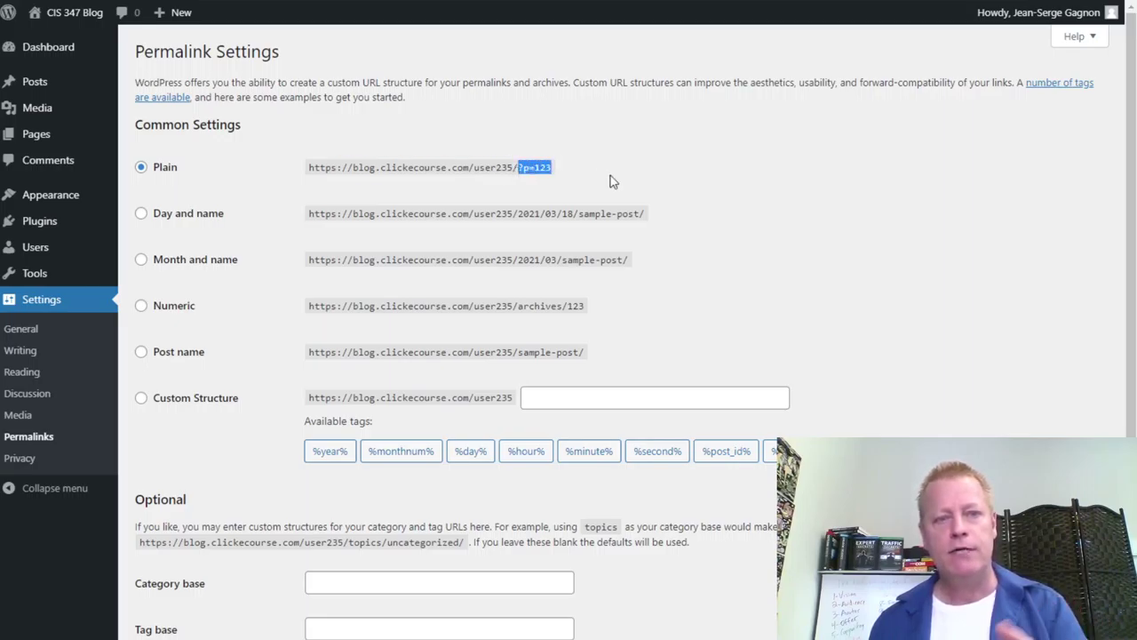
click(744, 168)
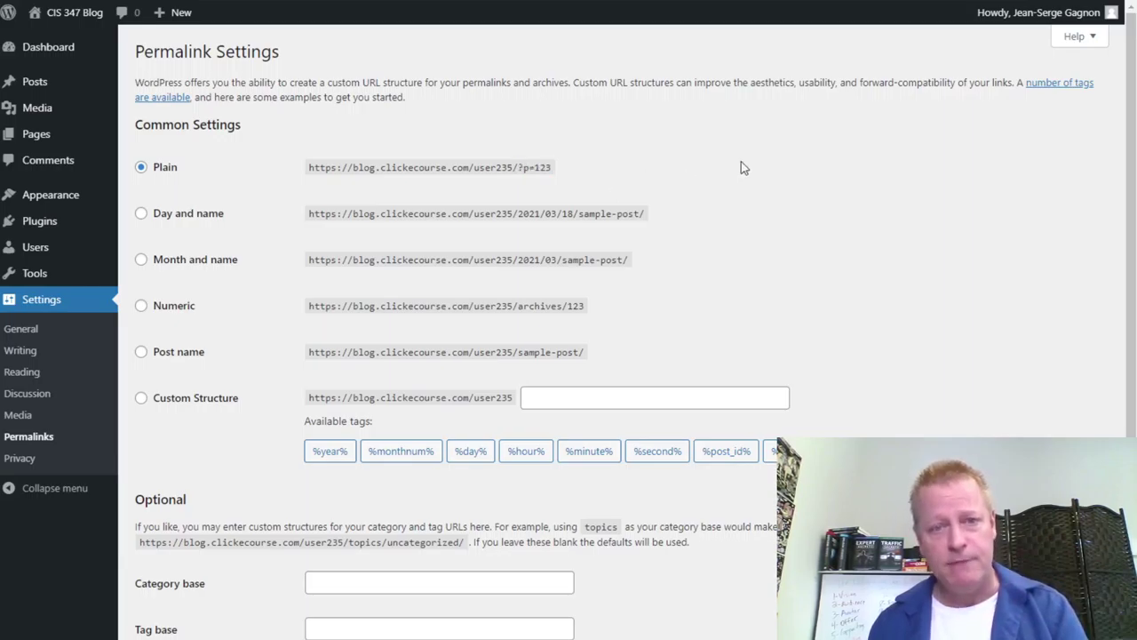
Select the Post name permalink structure, save it, and return to the notes
click(142, 352)
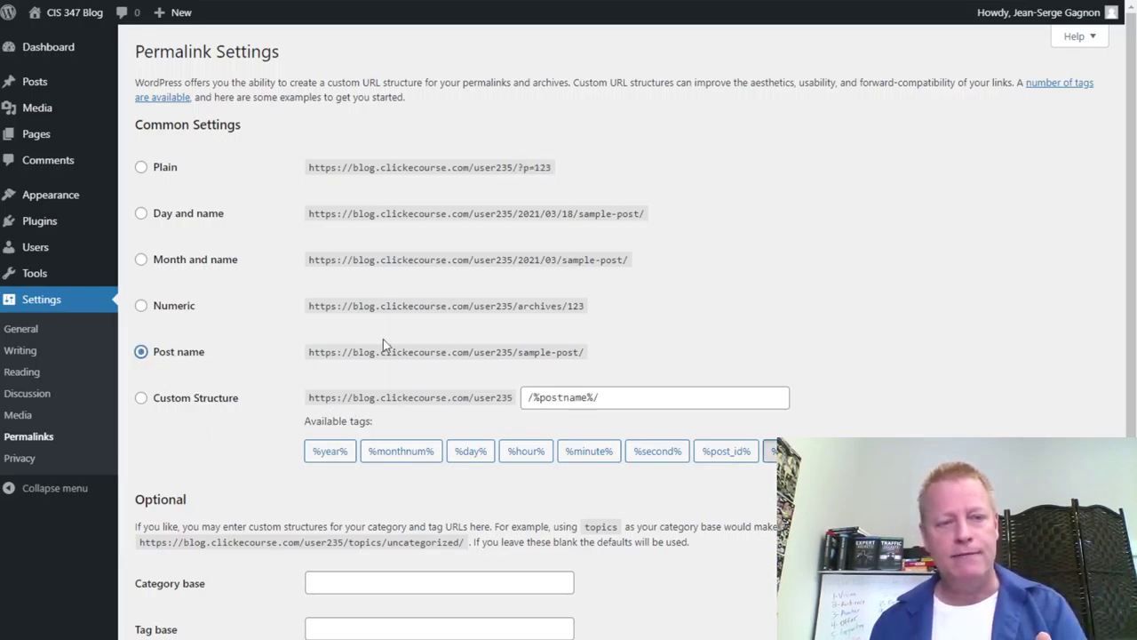
triple_click(293, 388)
drag(292, 388, 160, 367)
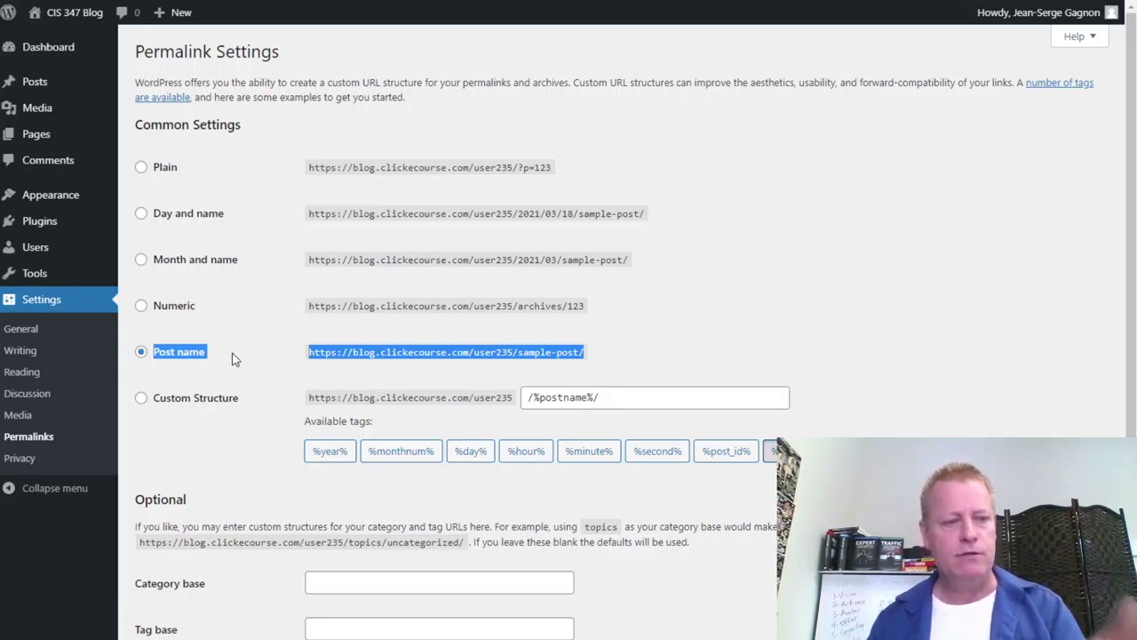
scroll(239, 382, down, 2)
click(173, 560)
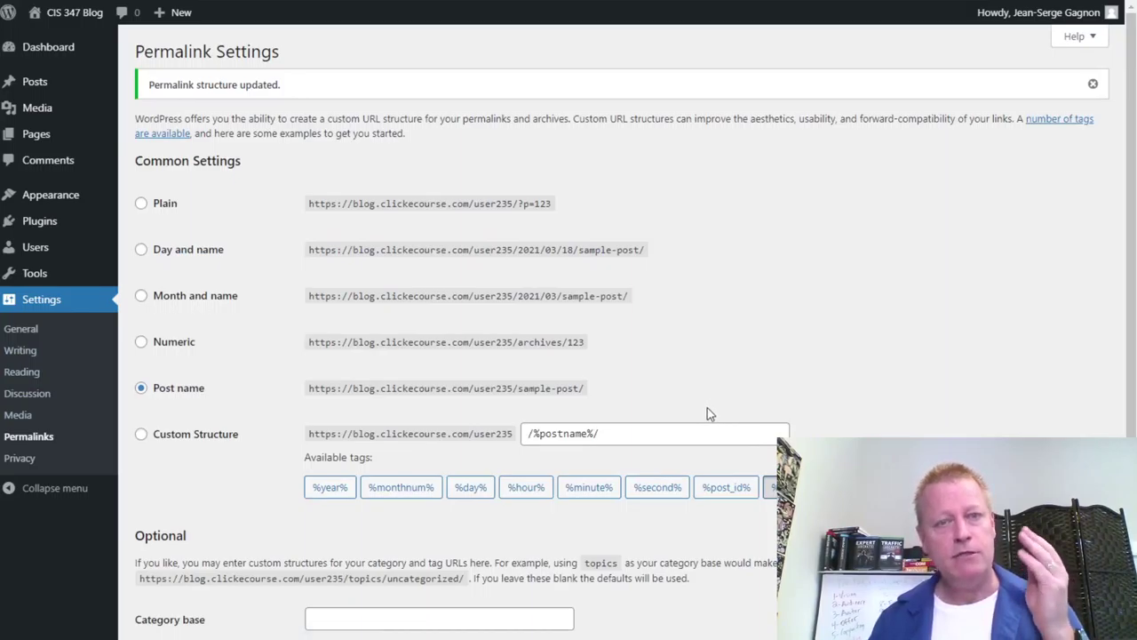
key(alt+Tab)
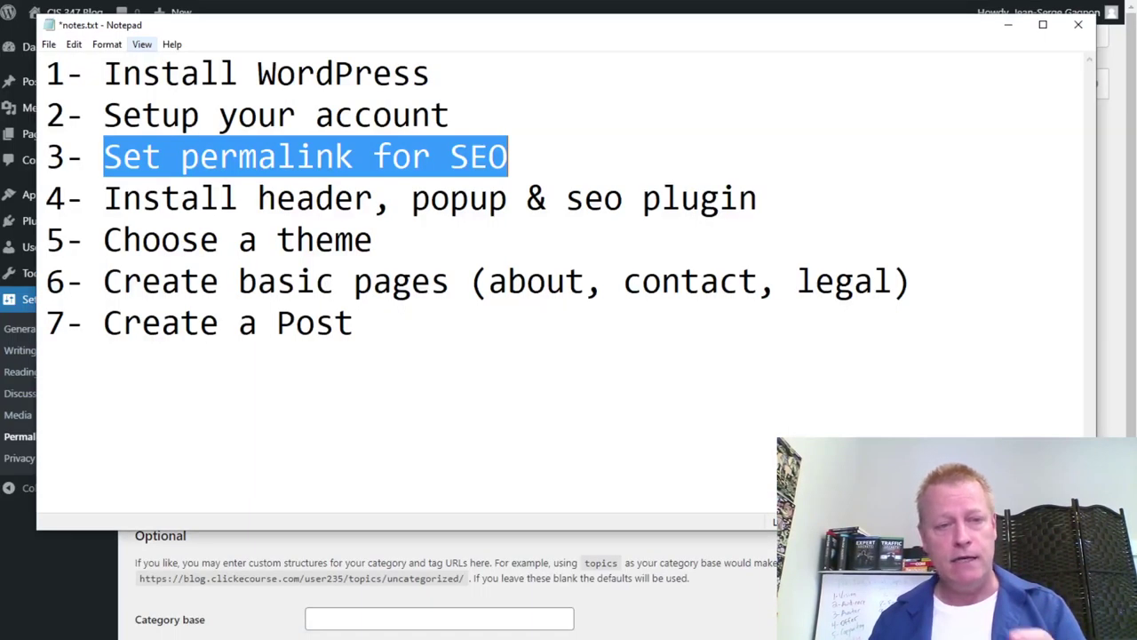
Mark the 'Install header, popup & seo plugin' task in the notes, then return to WordPress
drag(105, 197, 762, 201)
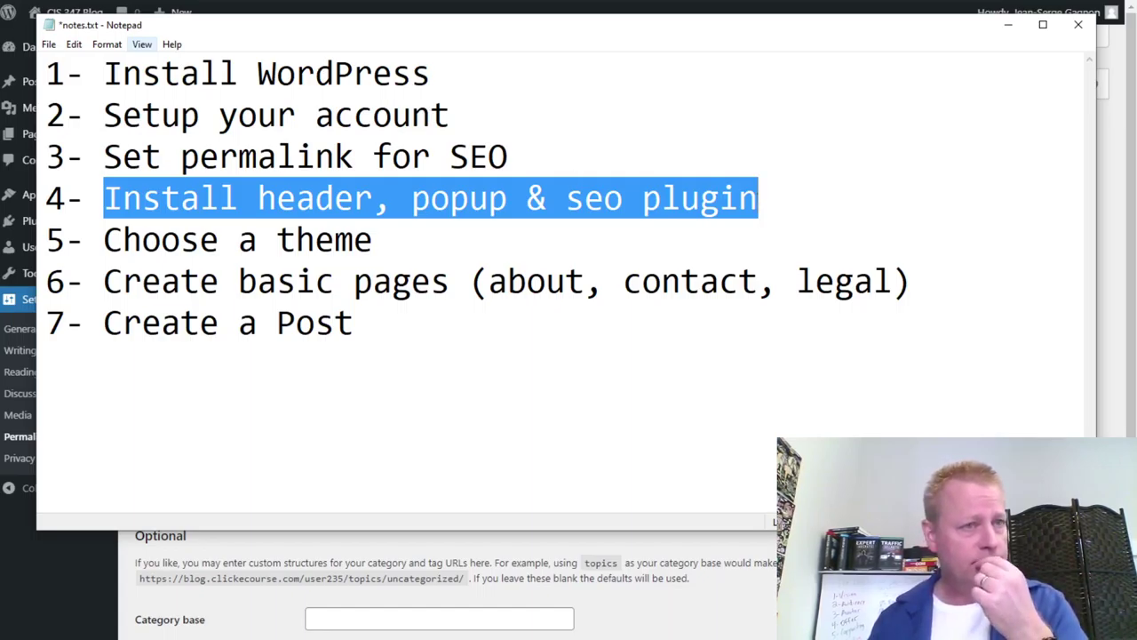
key(alt+Tab)
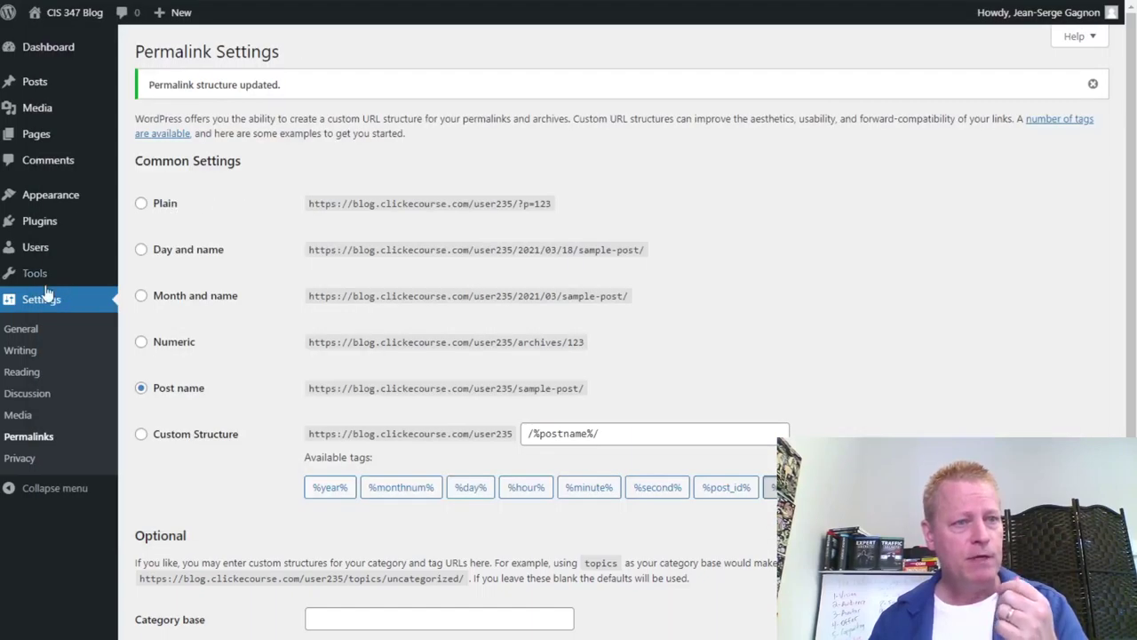
mouse_move(24, 237)
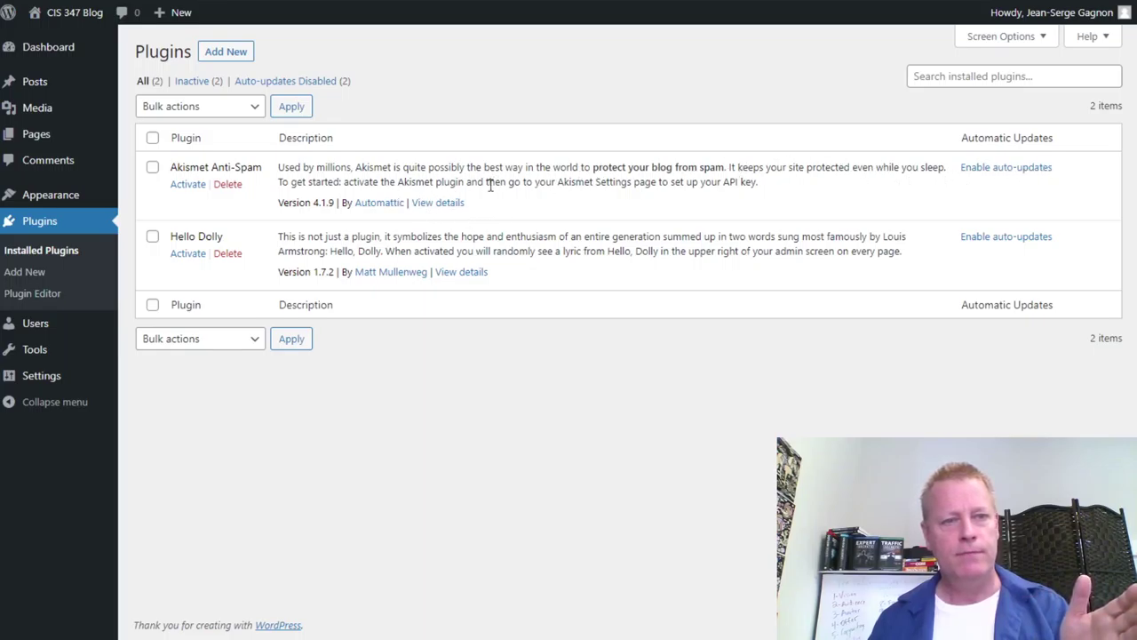
Search Add Plugins for Insert Headers and Footers and install the WPBeginner plugin
click(31, 281)
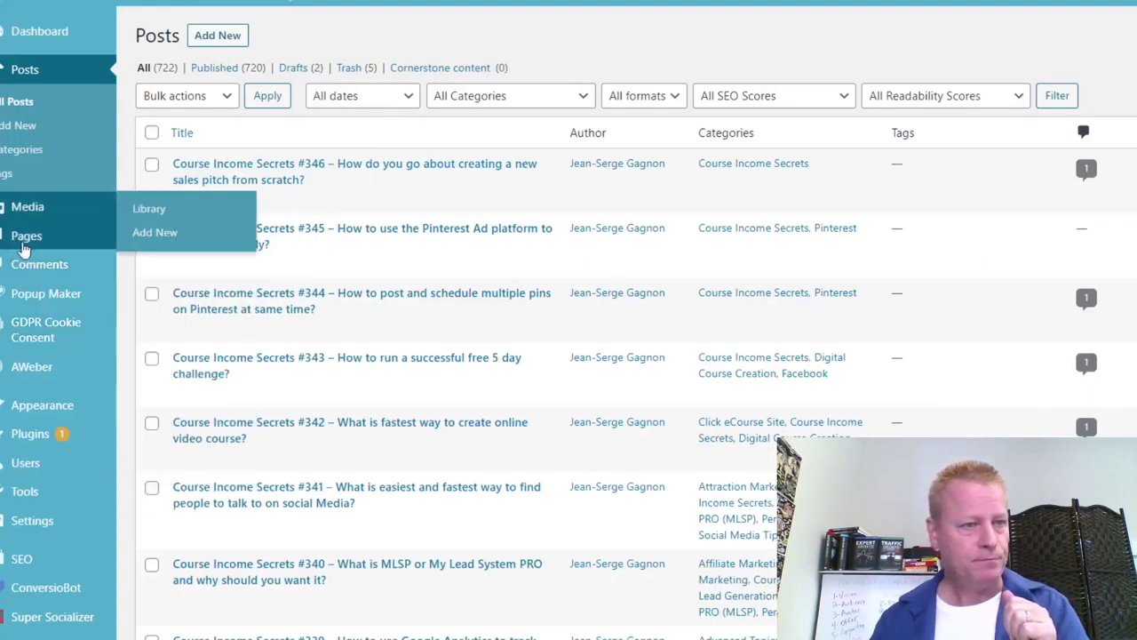
mouse_move(30, 438)
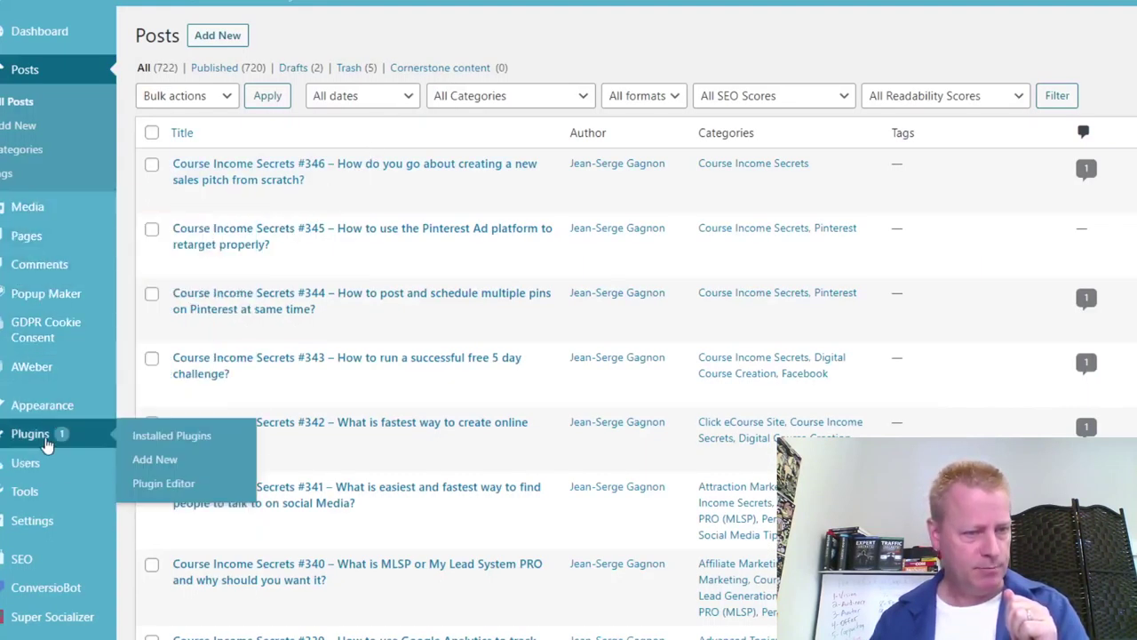
click(223, 429)
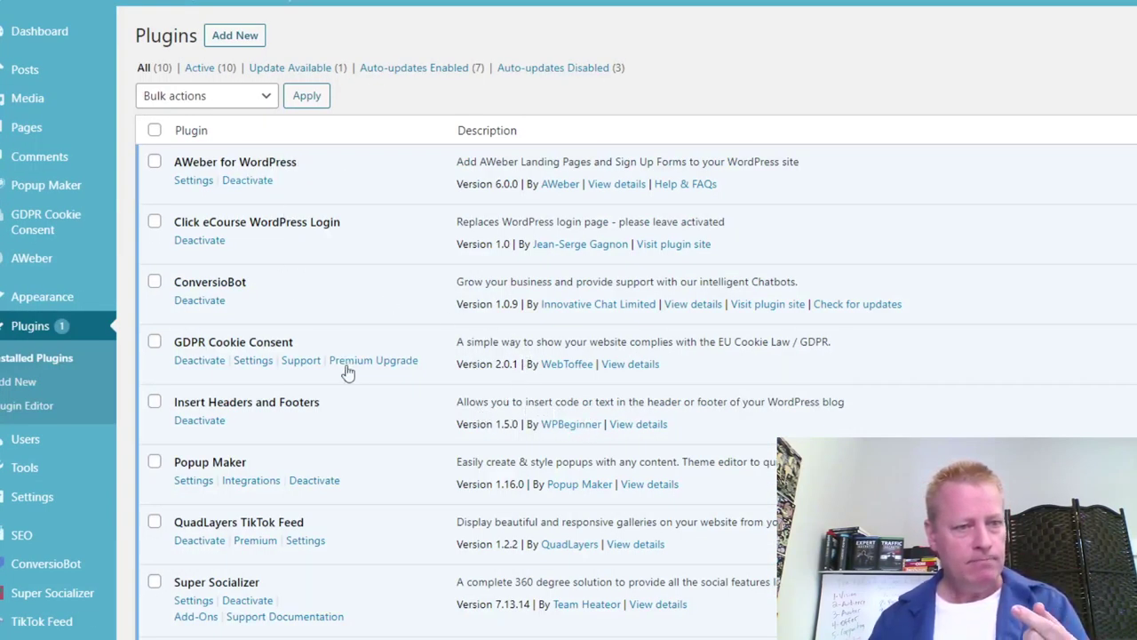
drag(327, 405, 175, 402)
key(ctrl+c)
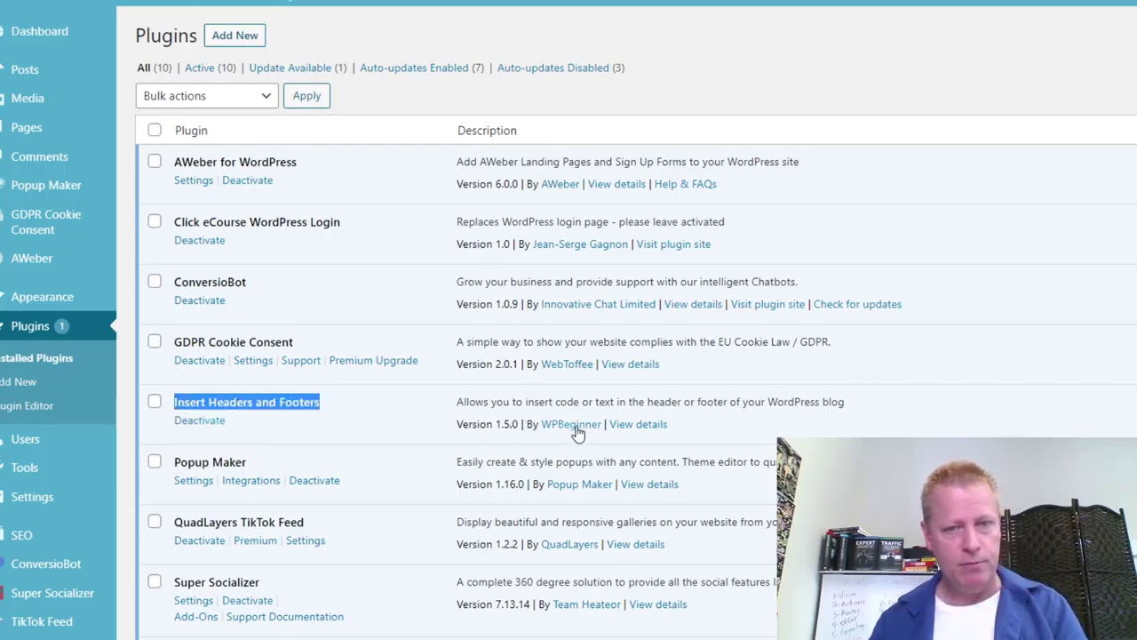
click(465, 281)
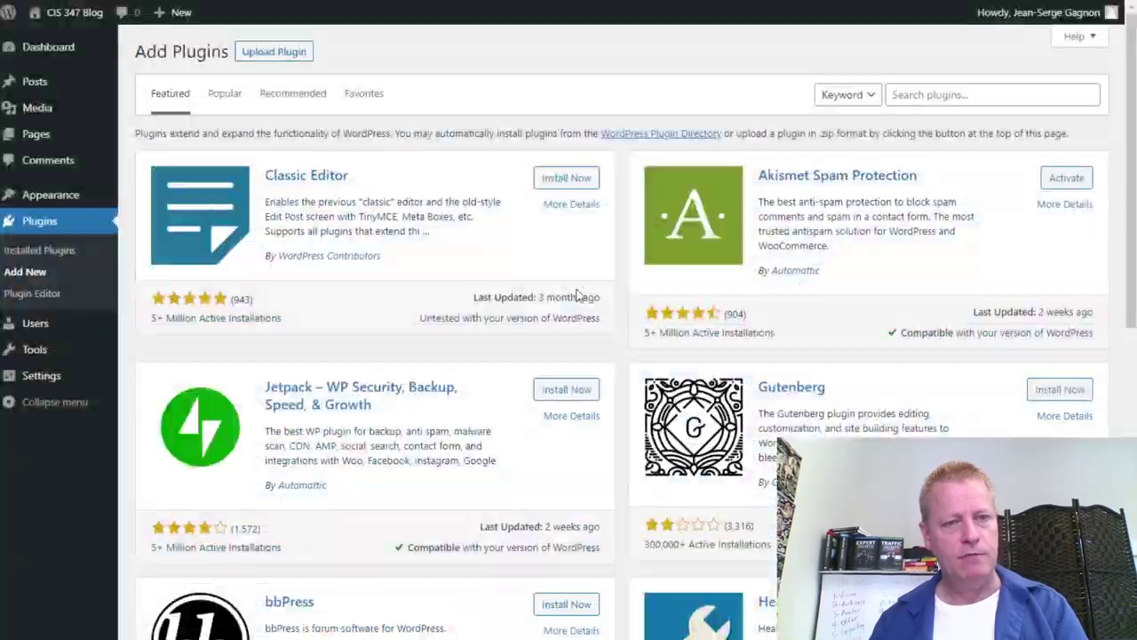
click(926, 98)
key(ctrl+v)
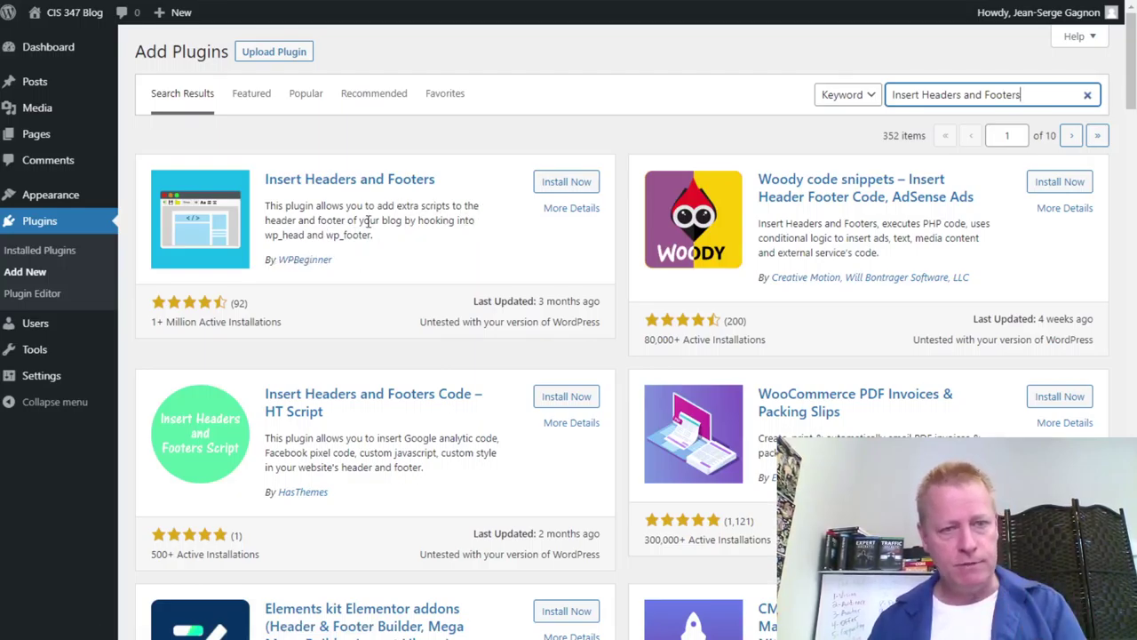
click(566, 183)
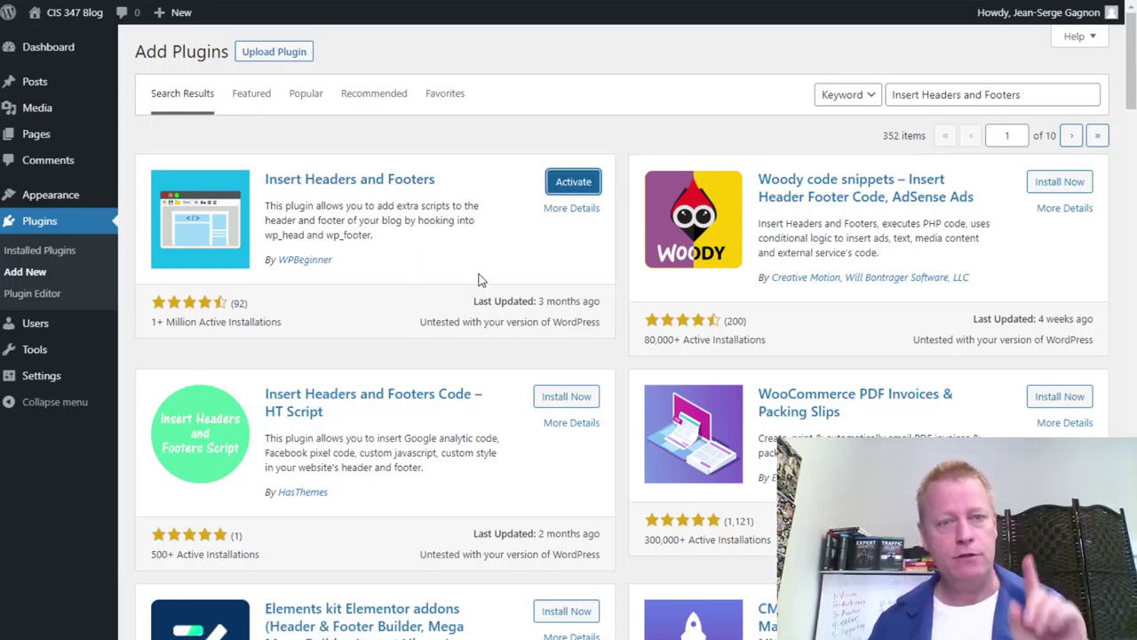
Take Popup Maker from the notes as the next plugin and select the old search text
key(alt+Tab)
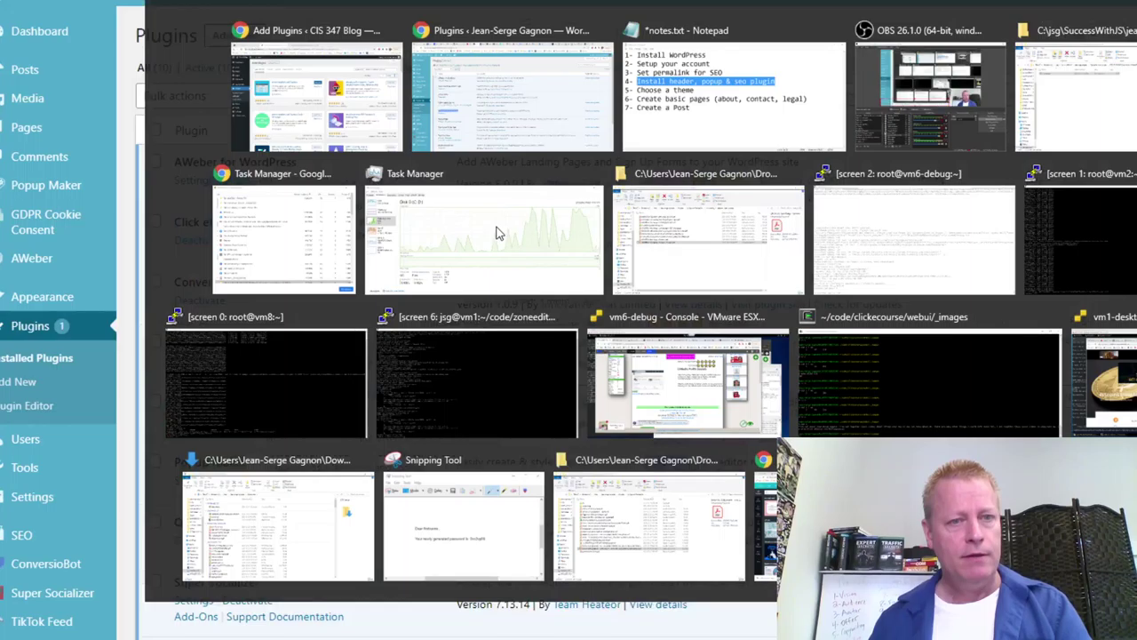
scroll(371, 461, down, 2)
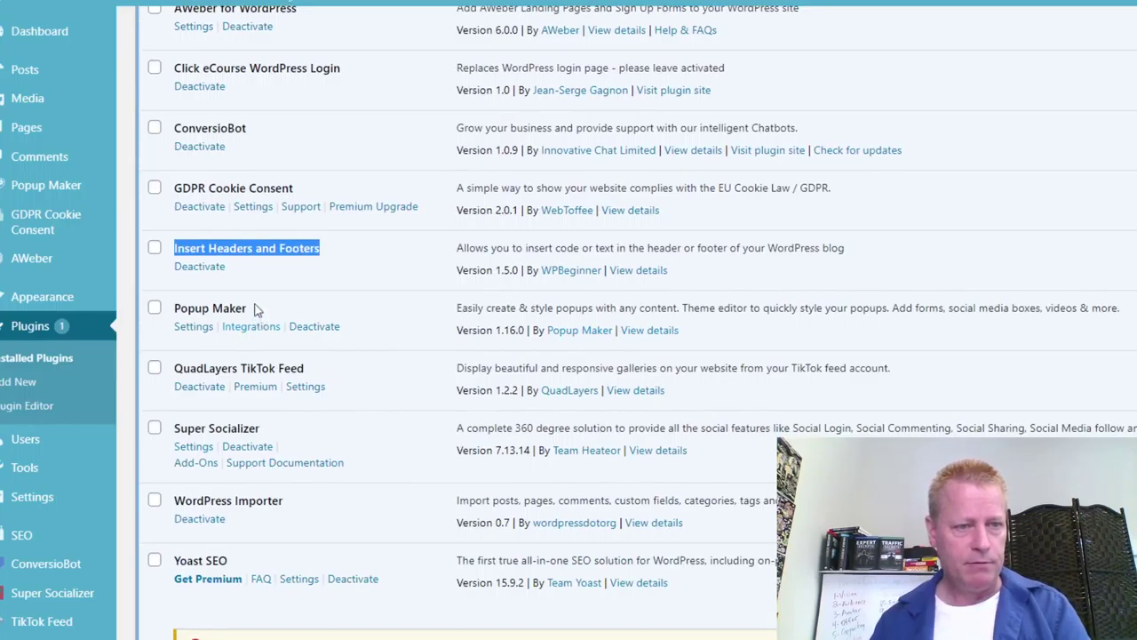
drag(254, 308, 174, 309)
key(ctrl+c)
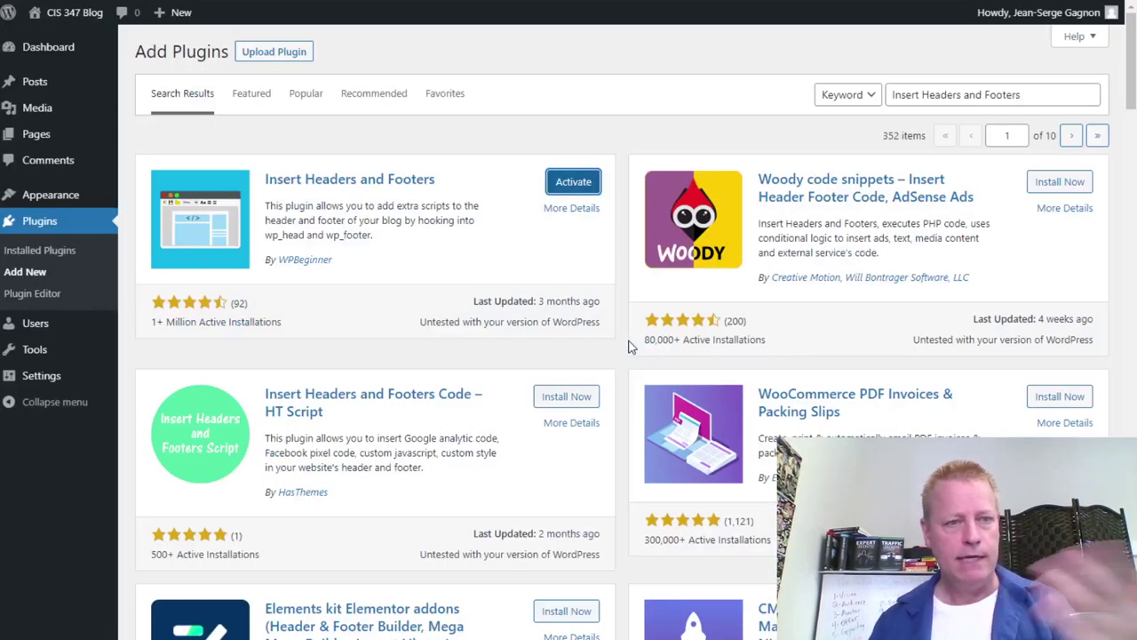
drag(1030, 95, 845, 92)
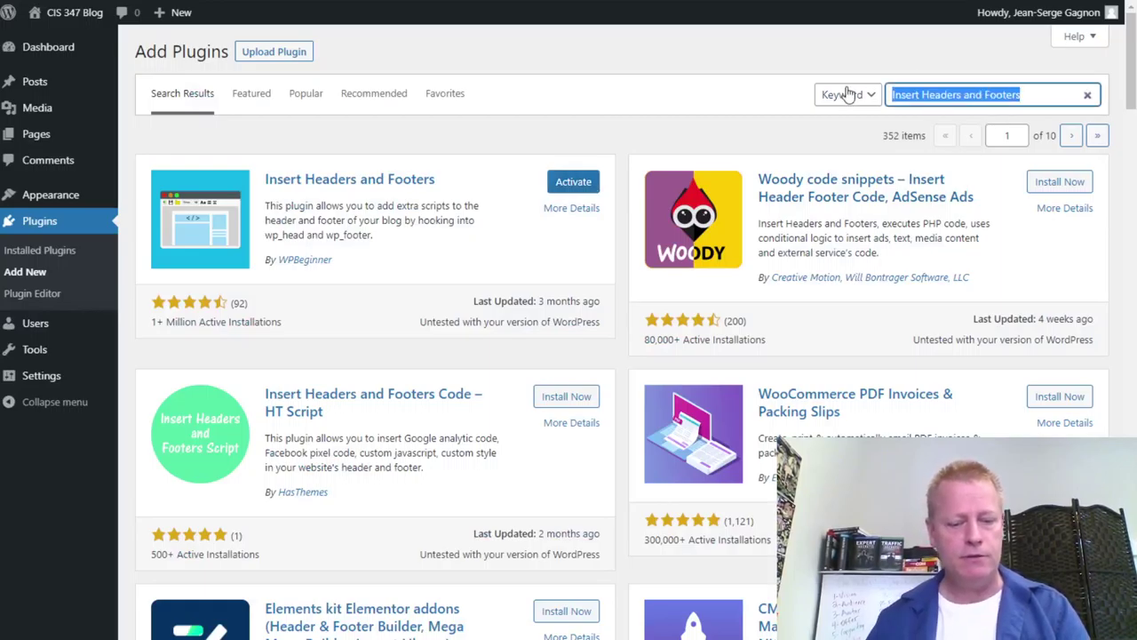
Search for and install Popup Maker, then start a new plugin search for 'Yoast SEO'
key(ctrl+v)
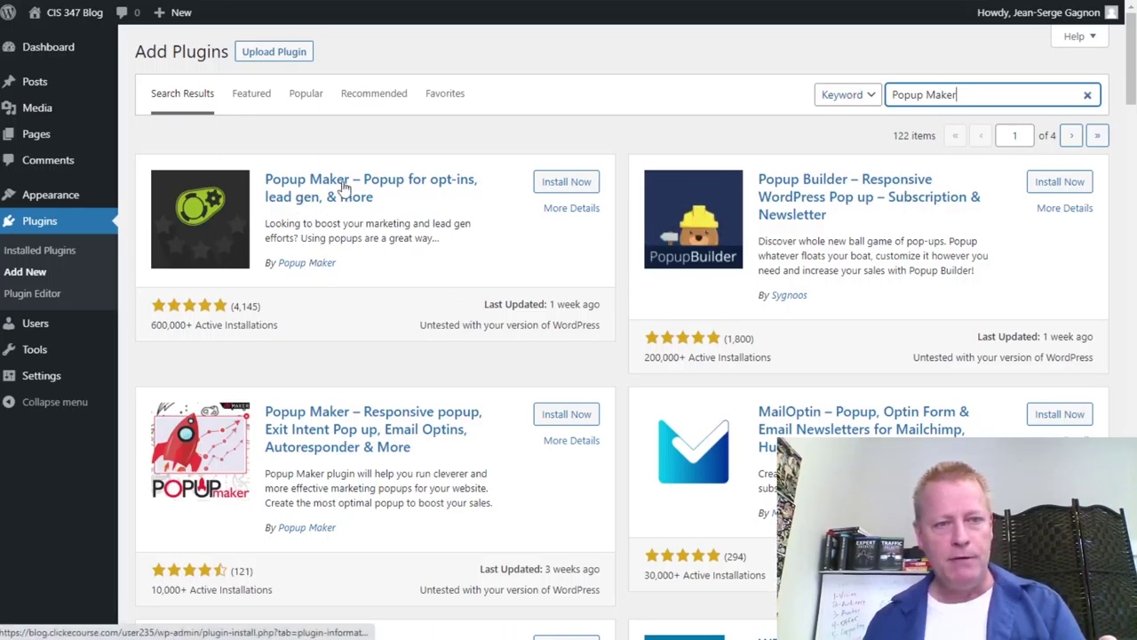
click(567, 182)
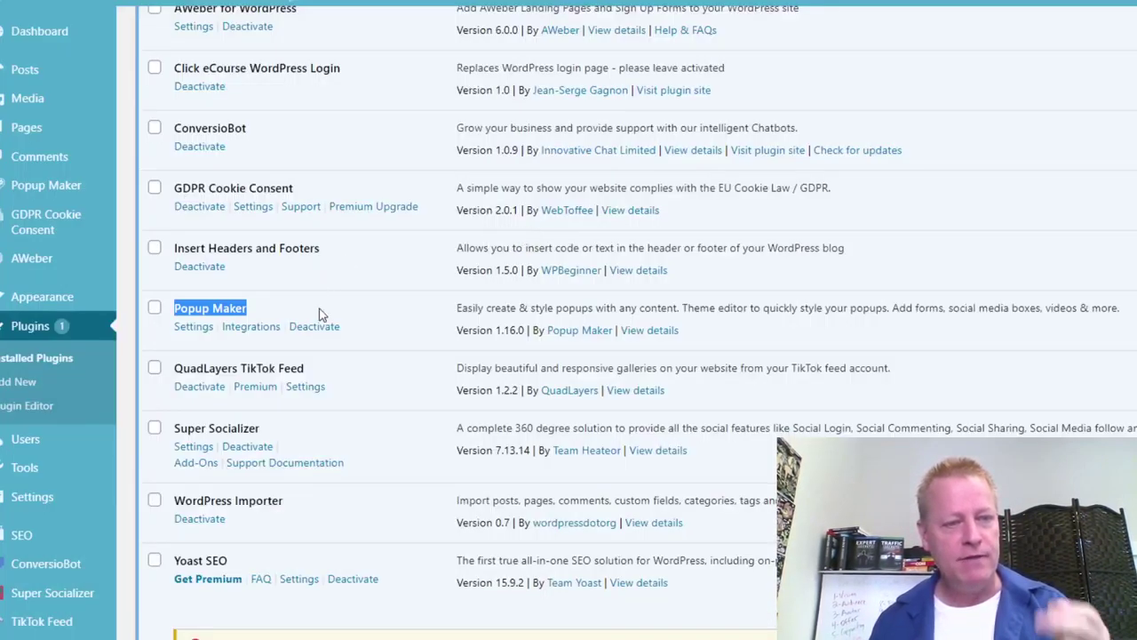
drag(240, 561, 182, 566)
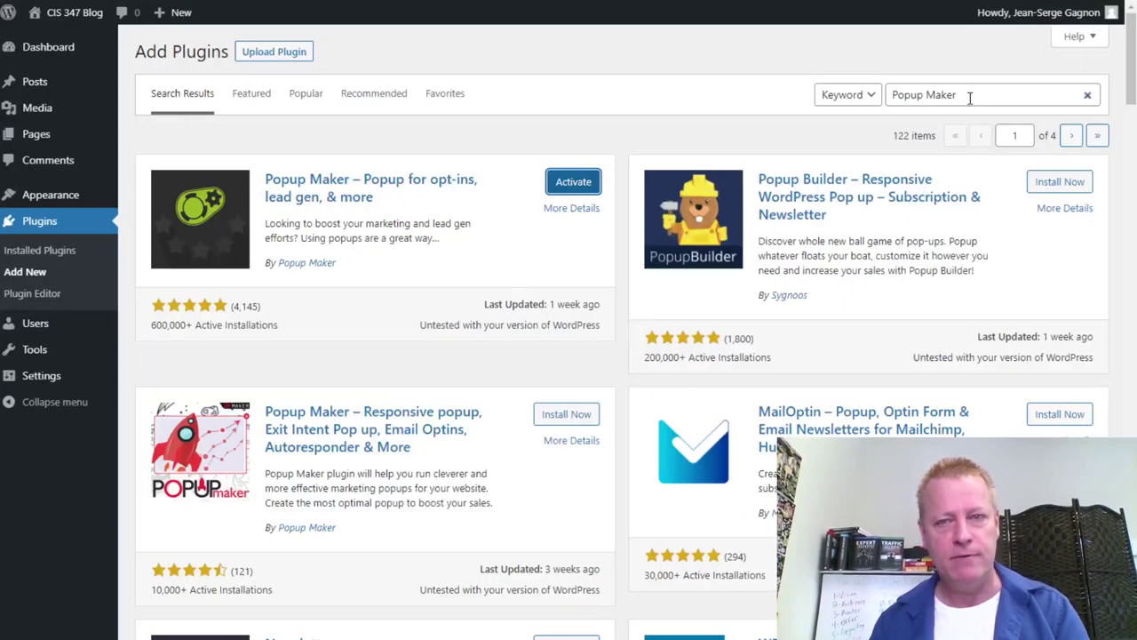
drag(970, 97, 862, 102)
text(Yoast )
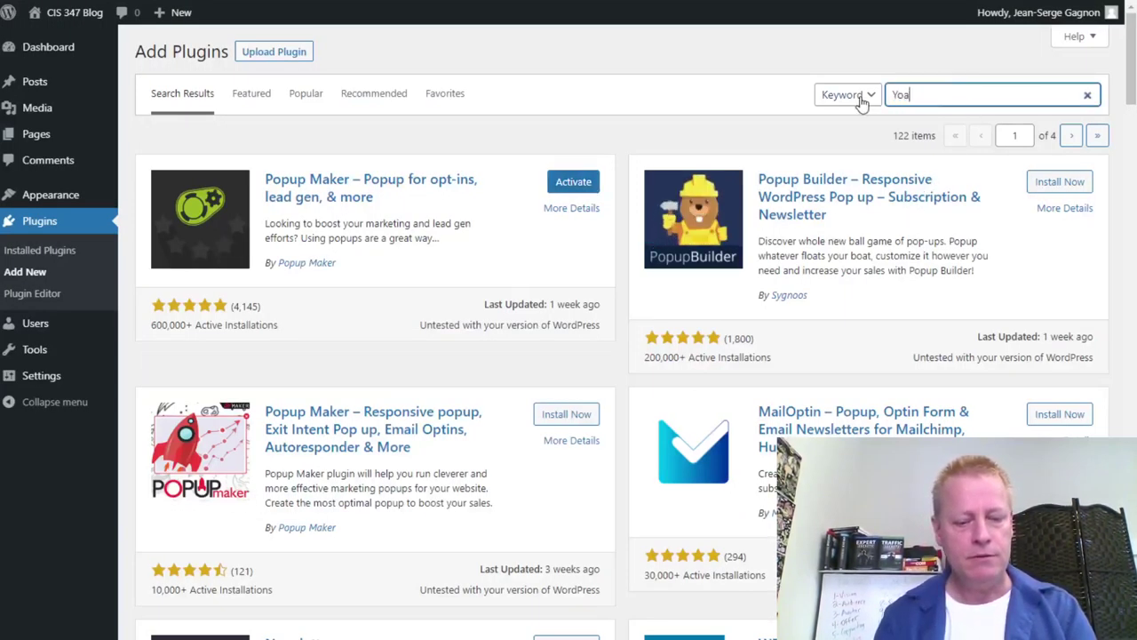
text(SEO)
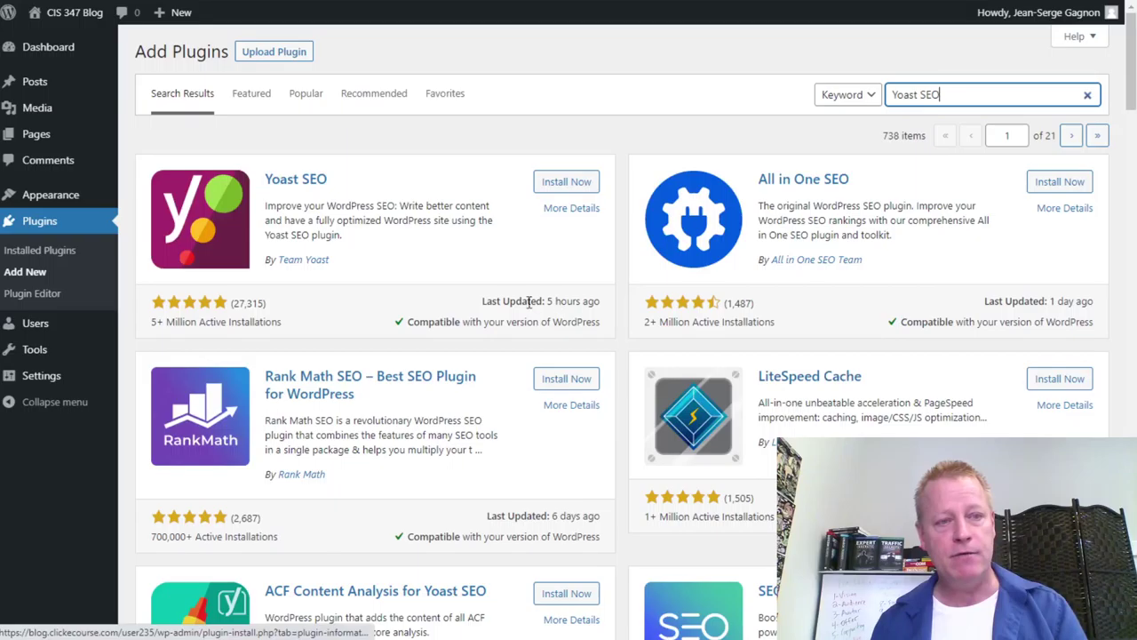
Install Yoast SEO from the search results, then go to the Installed Plugins list
click(579, 181)
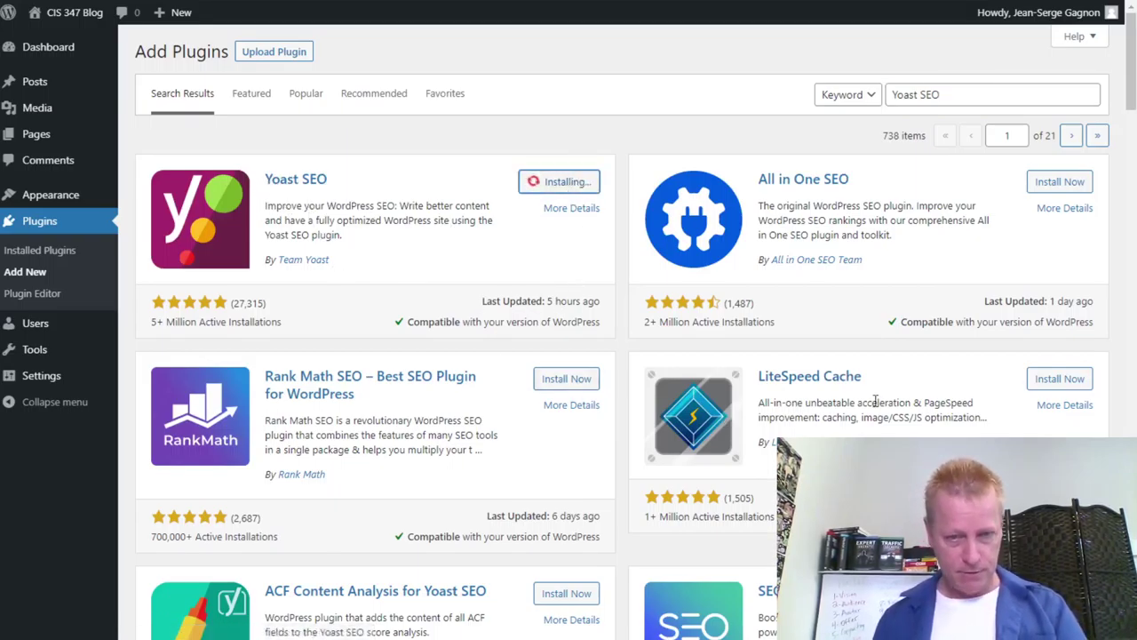
scroll(793, 401, down, 3)
scroll(795, 400, up, 3)
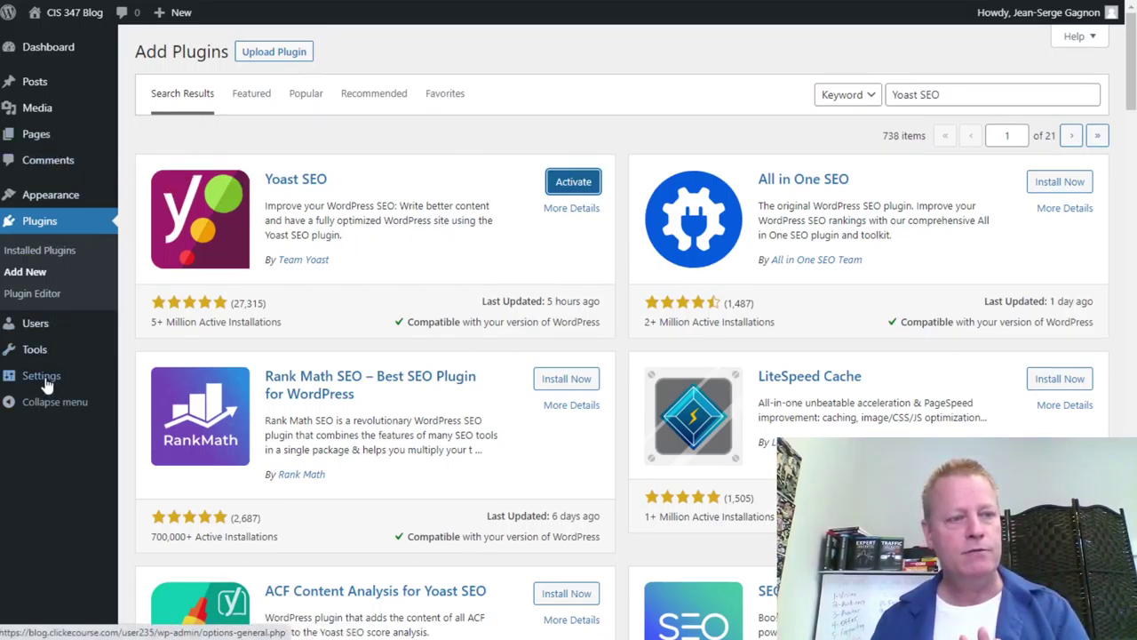
click(44, 257)
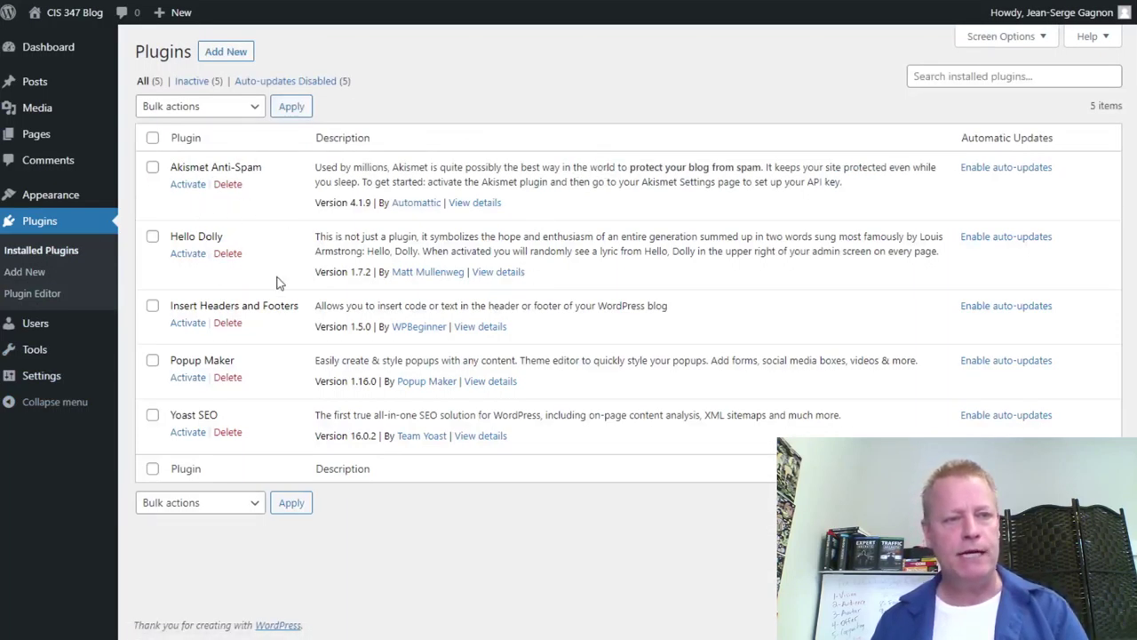
Activate Insert Headers and Footers, Popup Maker and Yoast SEO, then select the Super Socializer name
click(191, 323)
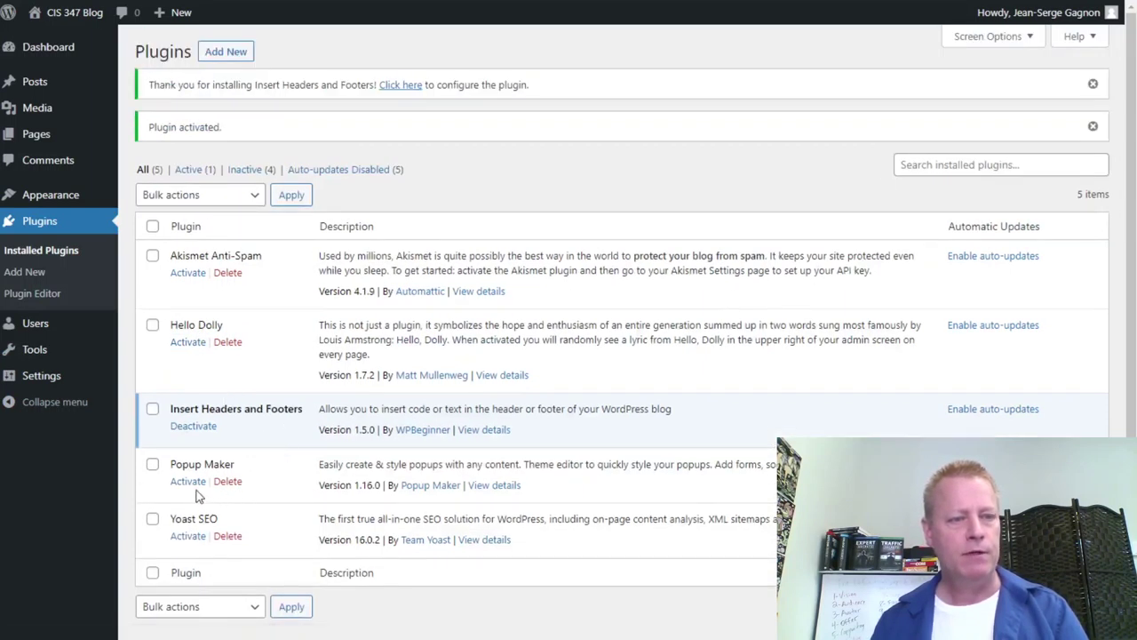
click(189, 483)
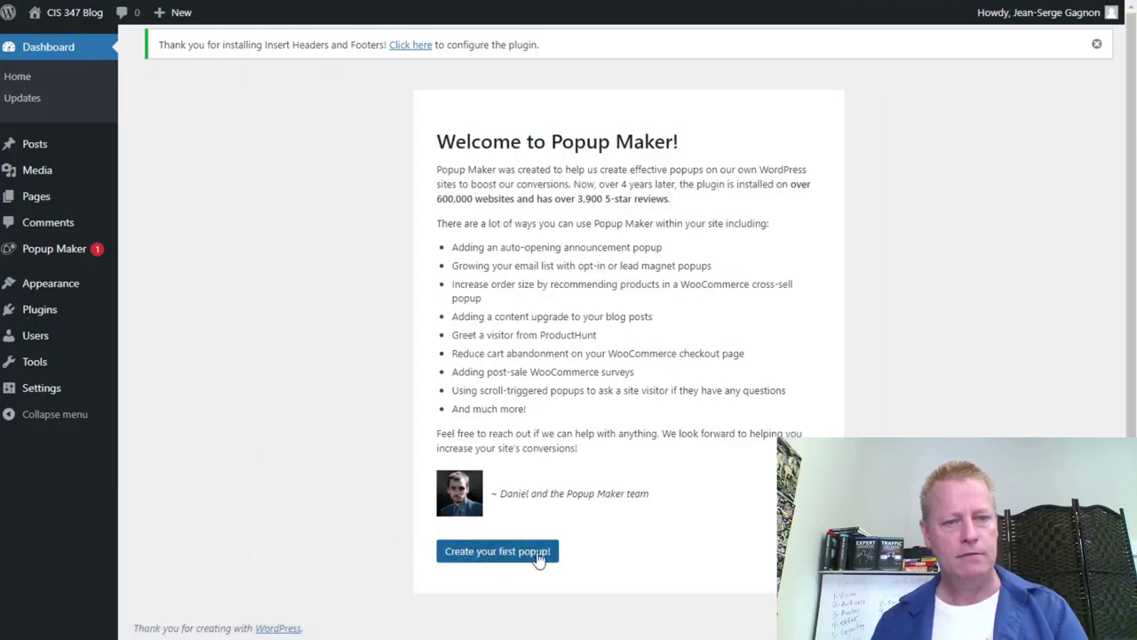
click(1096, 44)
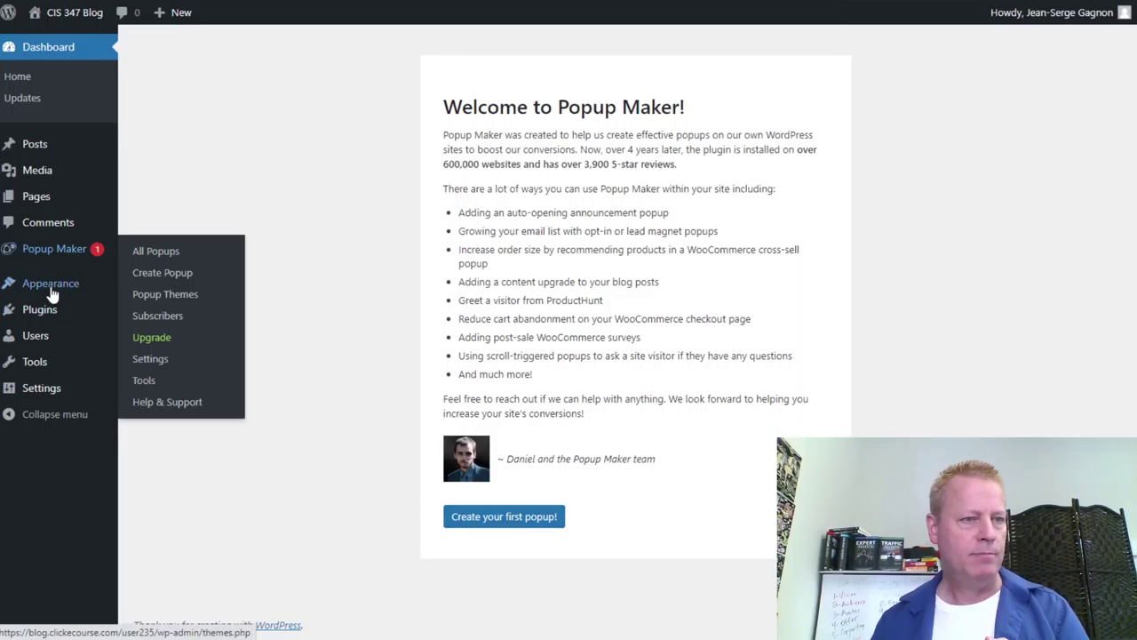
click(140, 359)
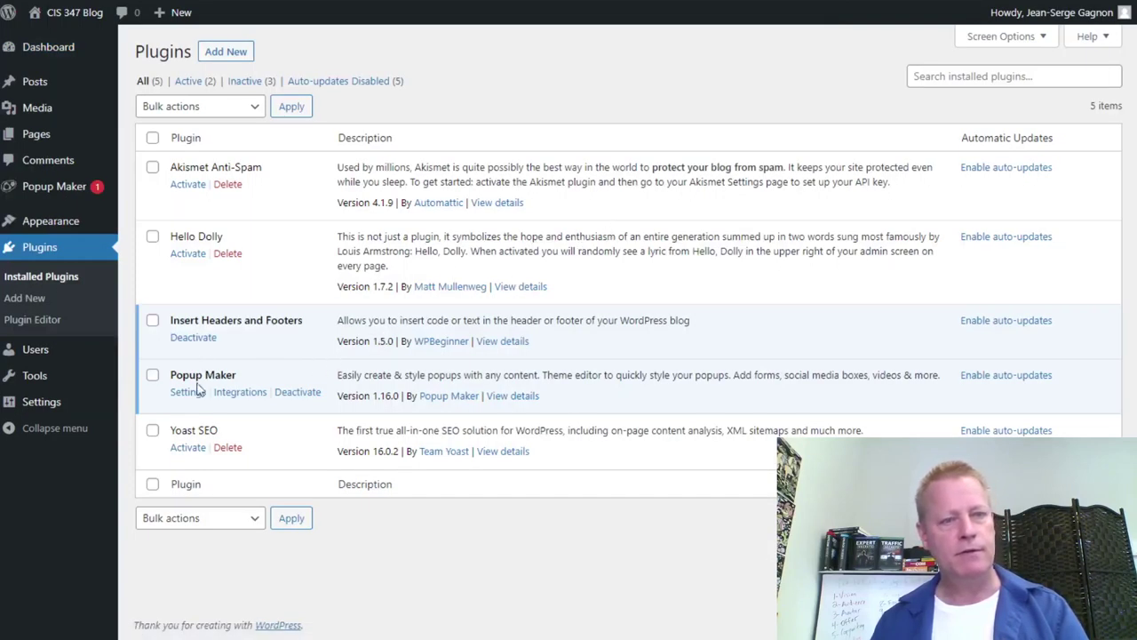
click(188, 448)
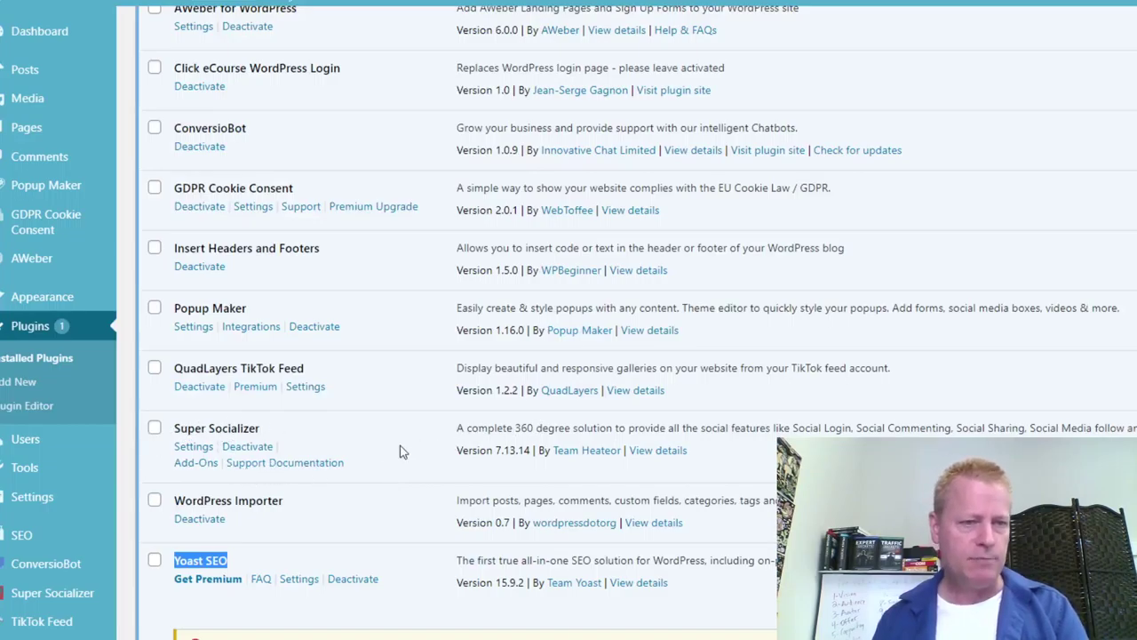
drag(263, 427, 171, 428)
key(ctrl+c)
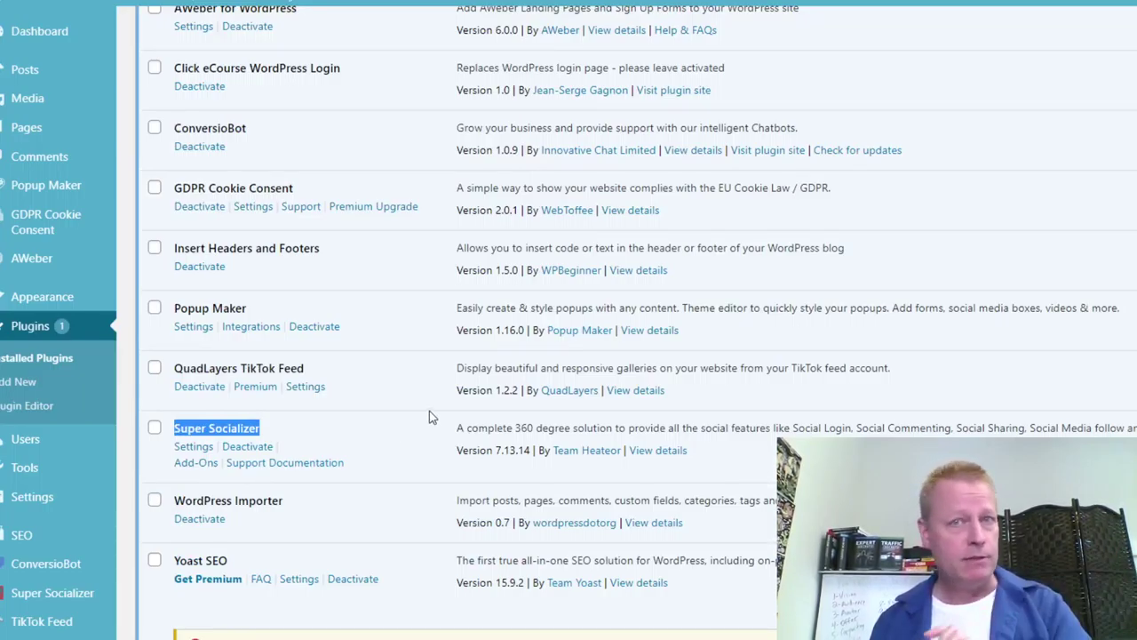
click(429, 417)
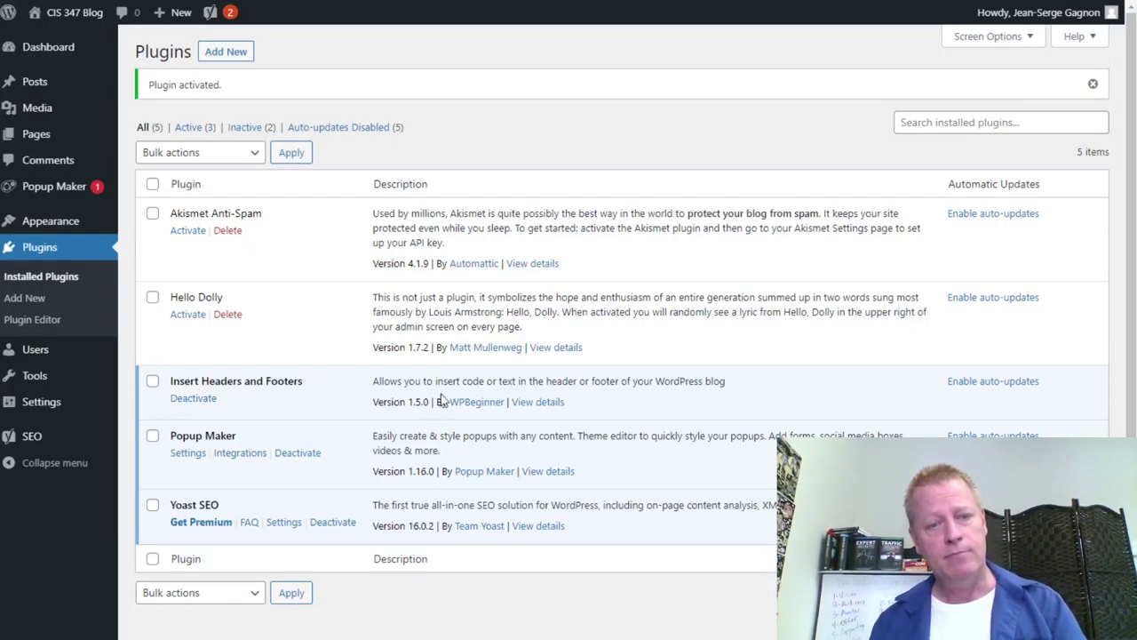
Search the plugin directory for Super Socializer, then install and activate it
click(955, 123)
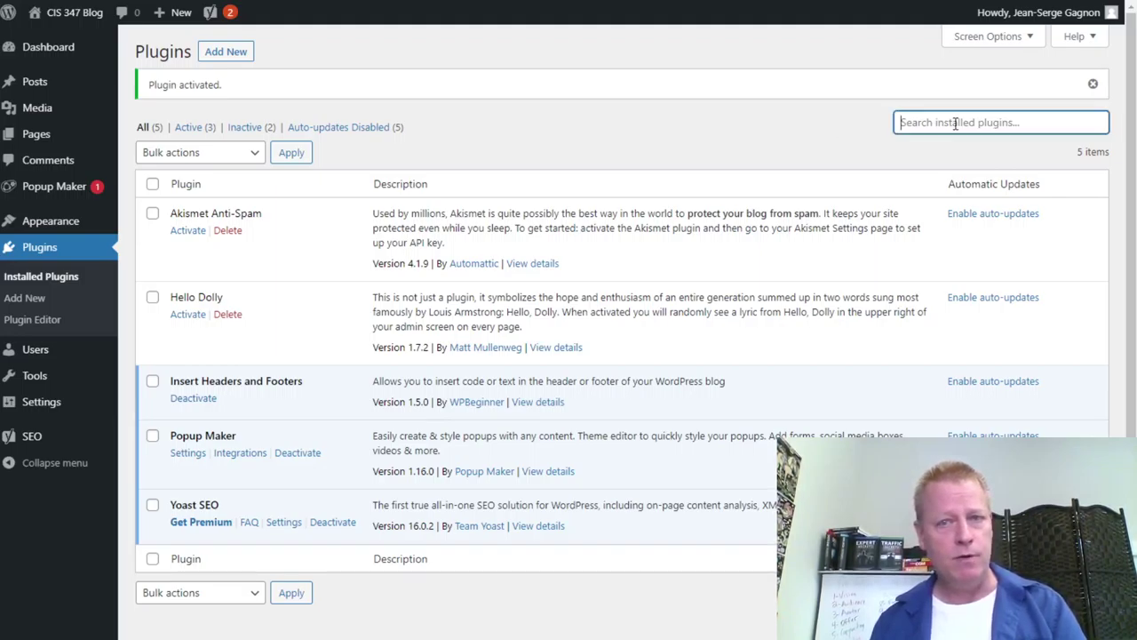
click(225, 50)
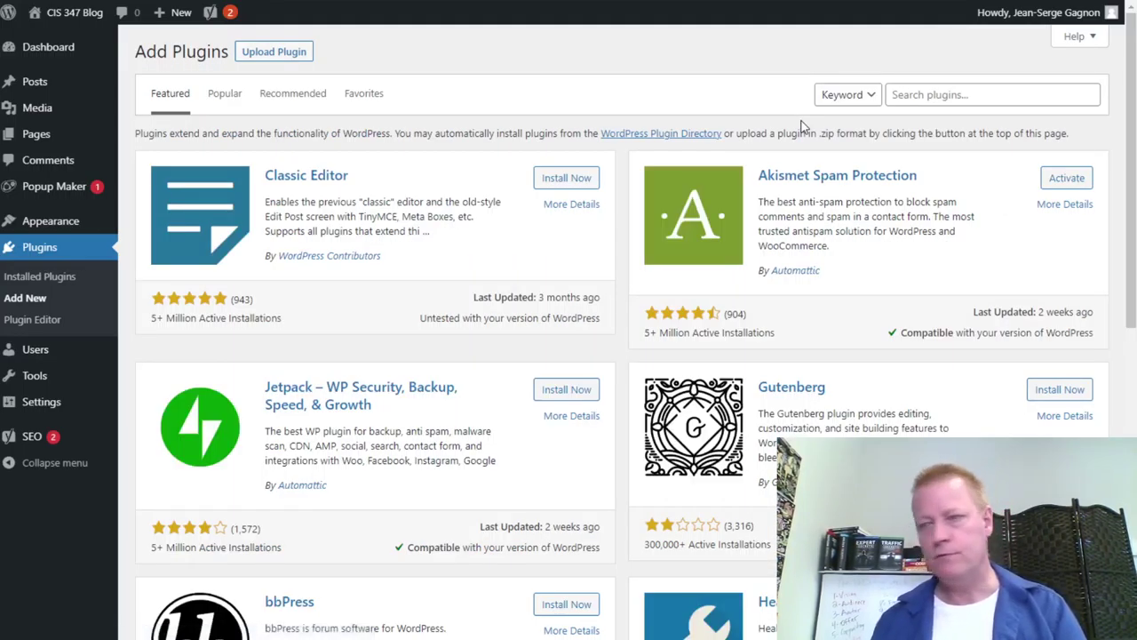
click(935, 94)
key(ctrl+v)
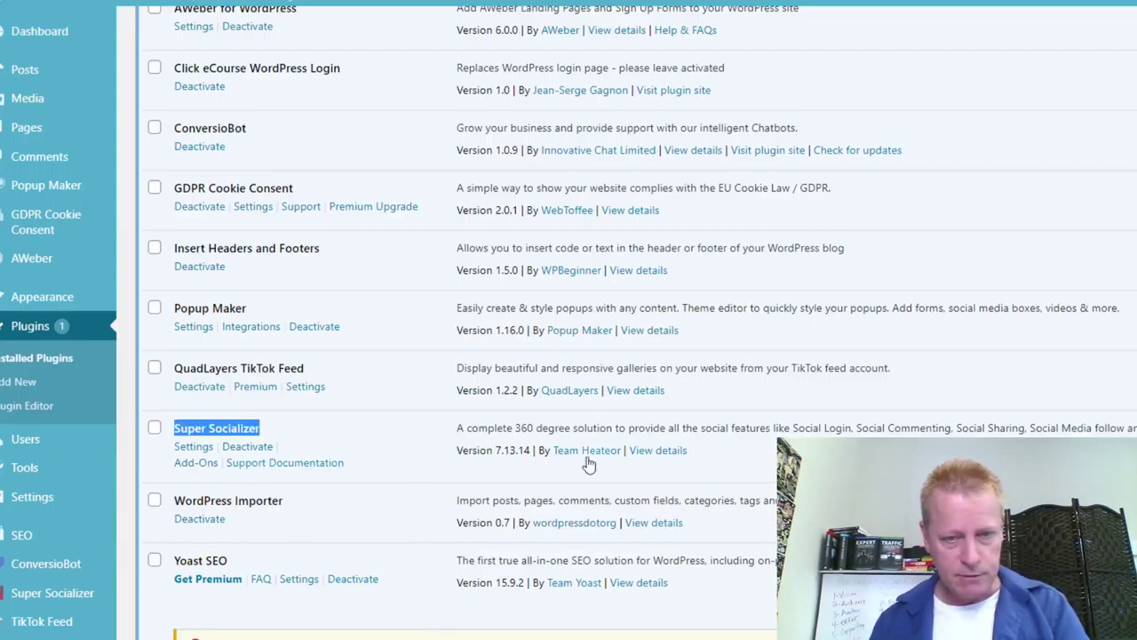
click(620, 471)
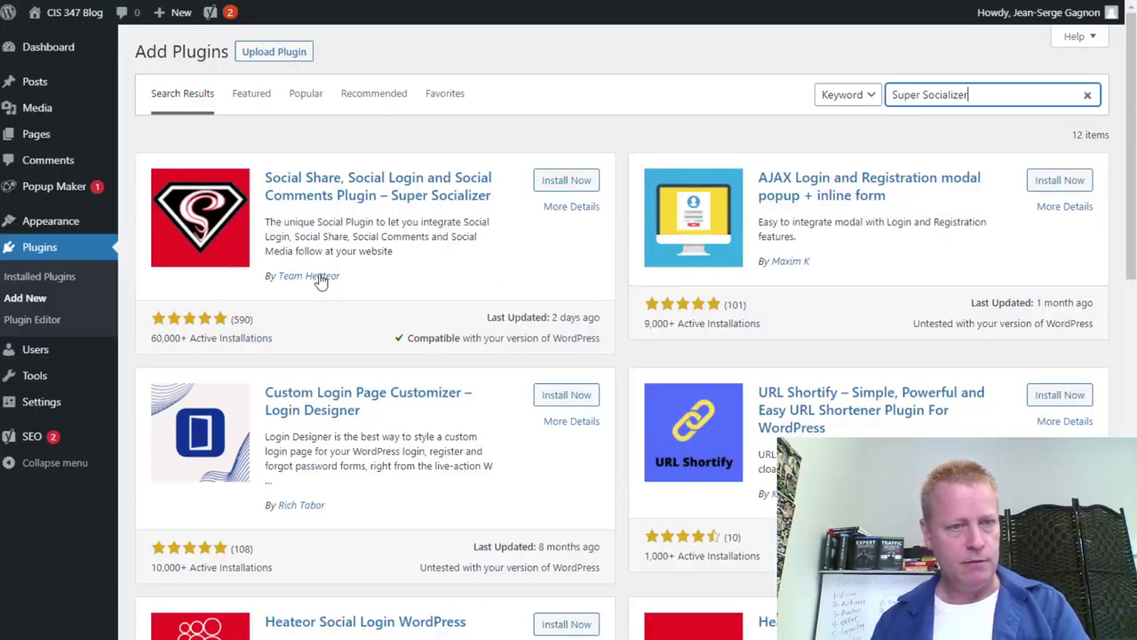
click(563, 185)
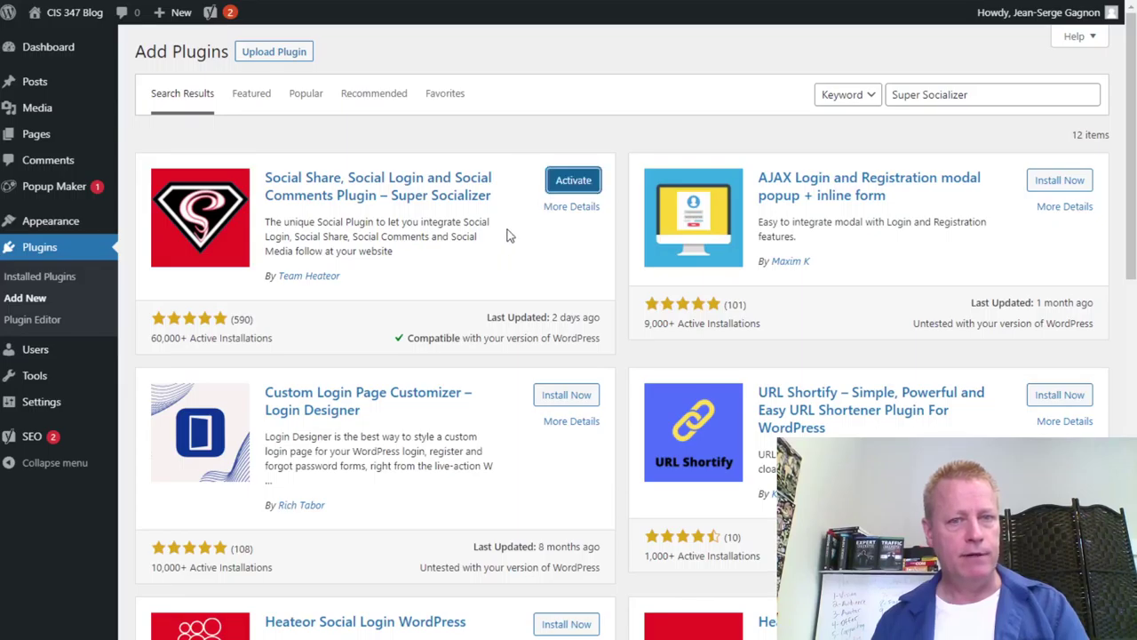
click(571, 181)
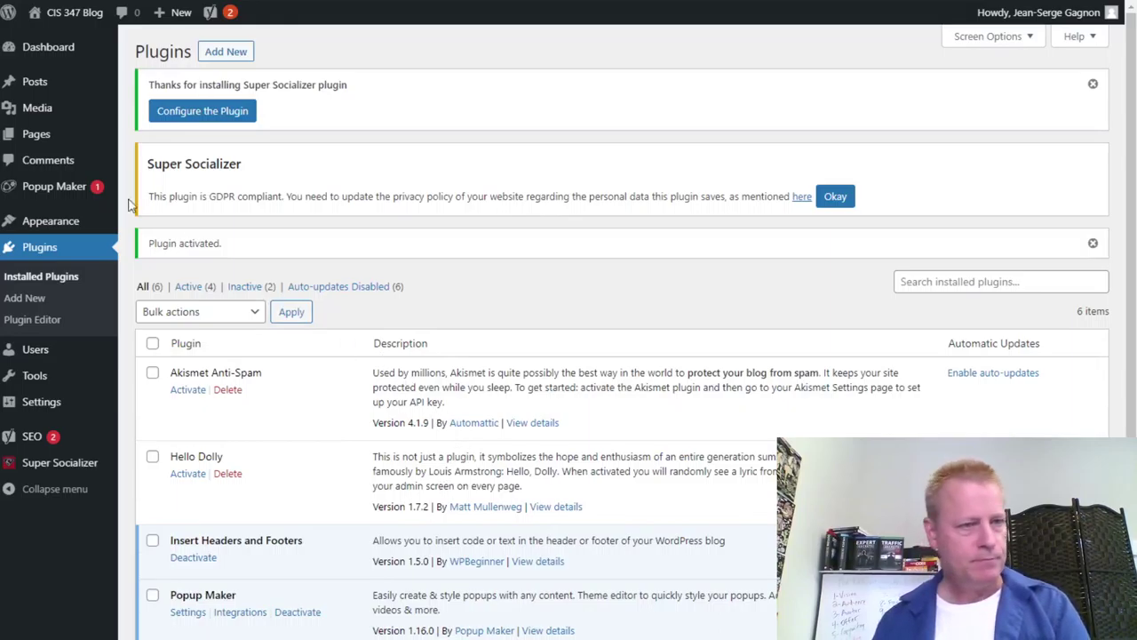
mouse_move(20, 450)
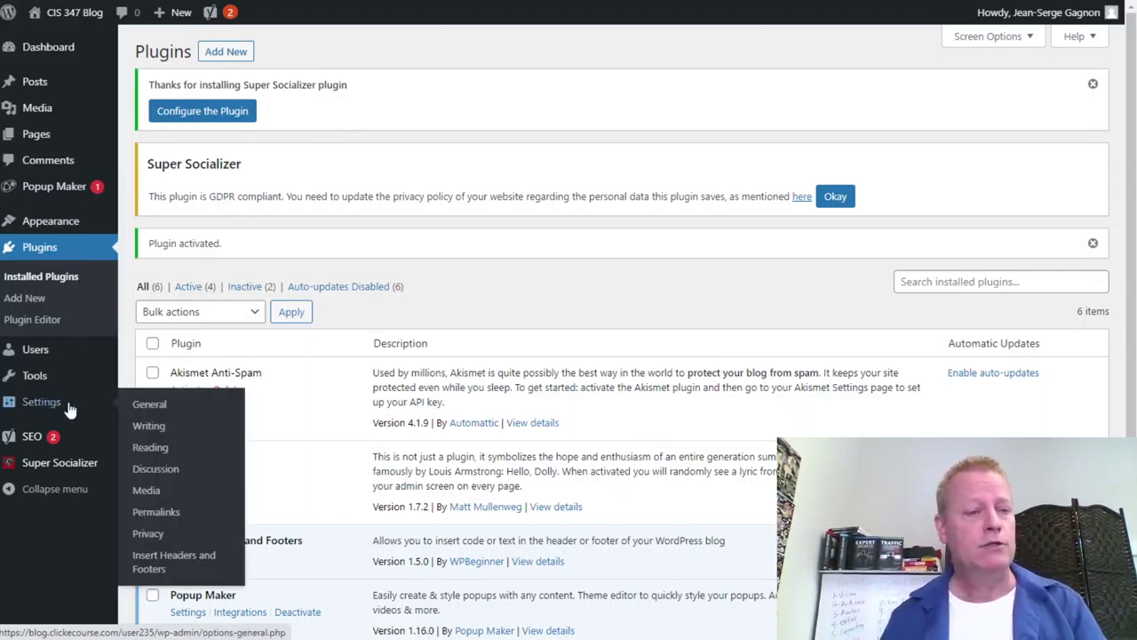
mouse_move(78, 382)
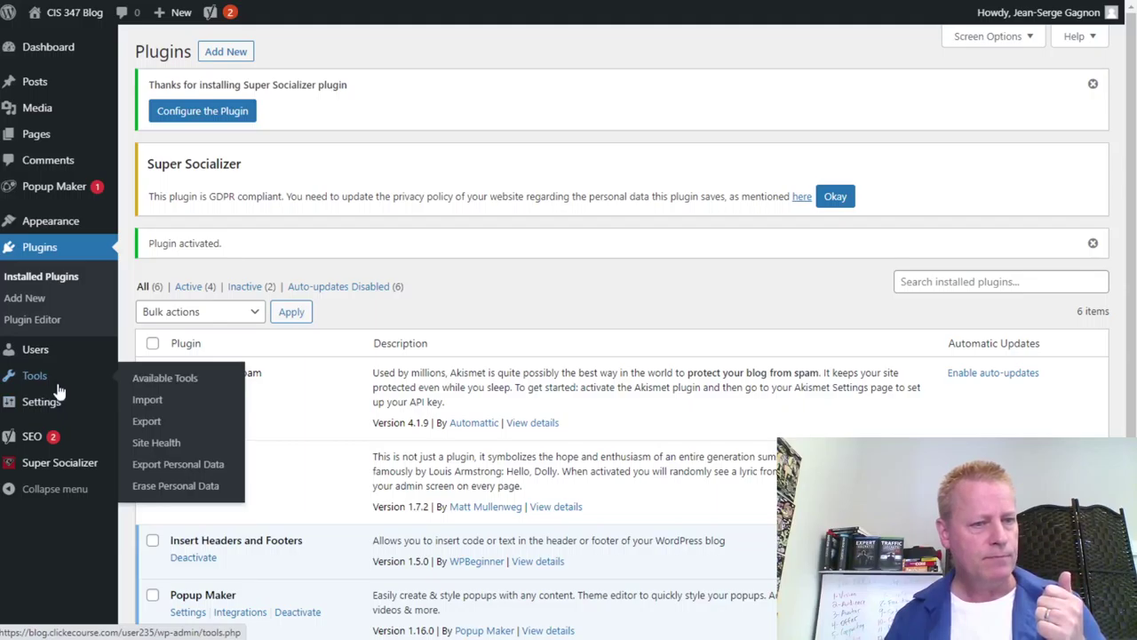
mouse_move(56, 401)
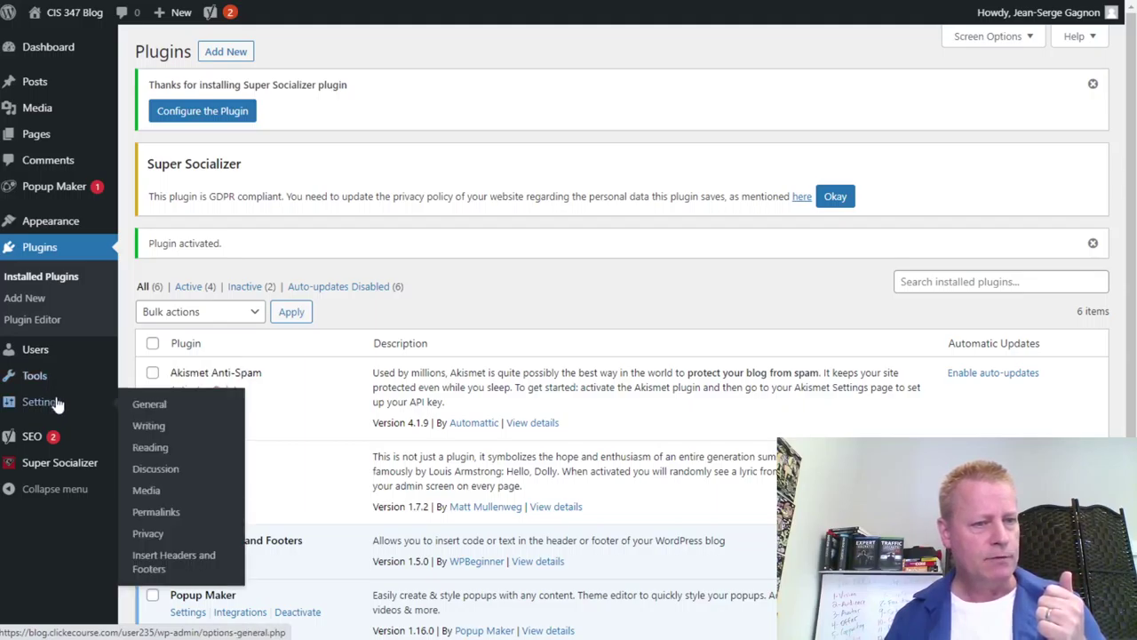
Open the Insert Headers and Footers settings and look through its script boxes
click(192, 566)
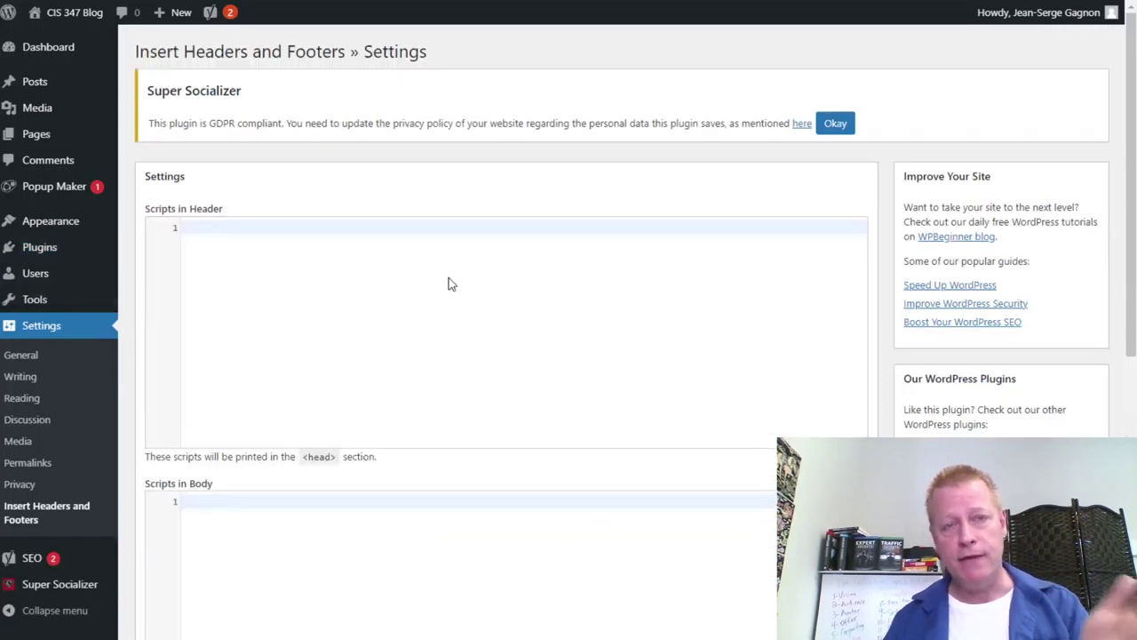
scroll(444, 311, down, 6)
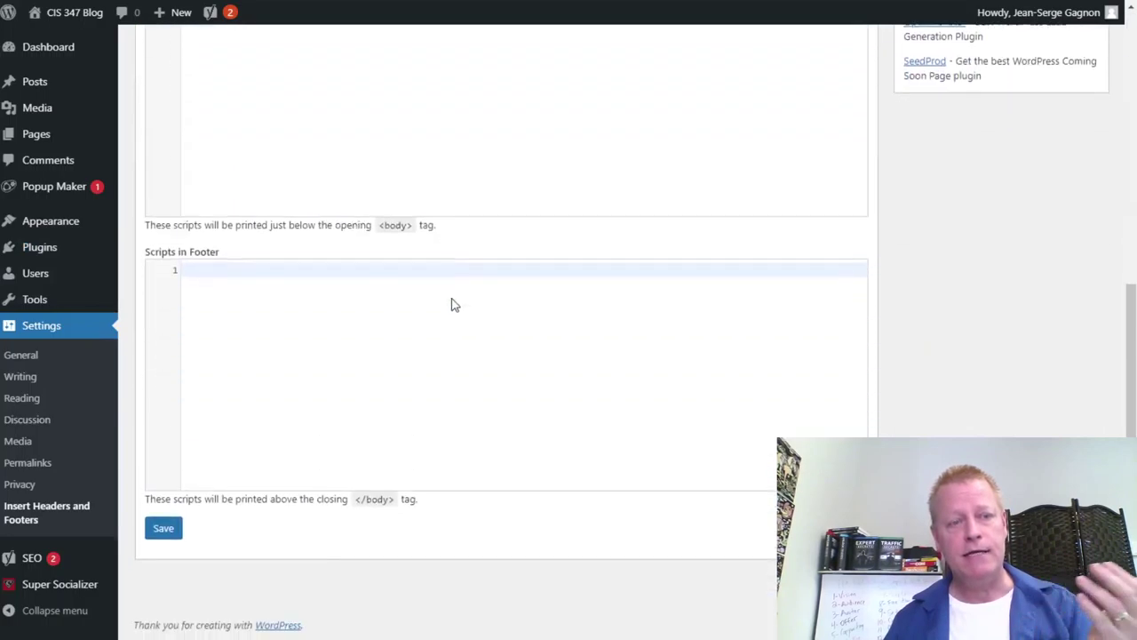
scroll(450, 303, up, 6)
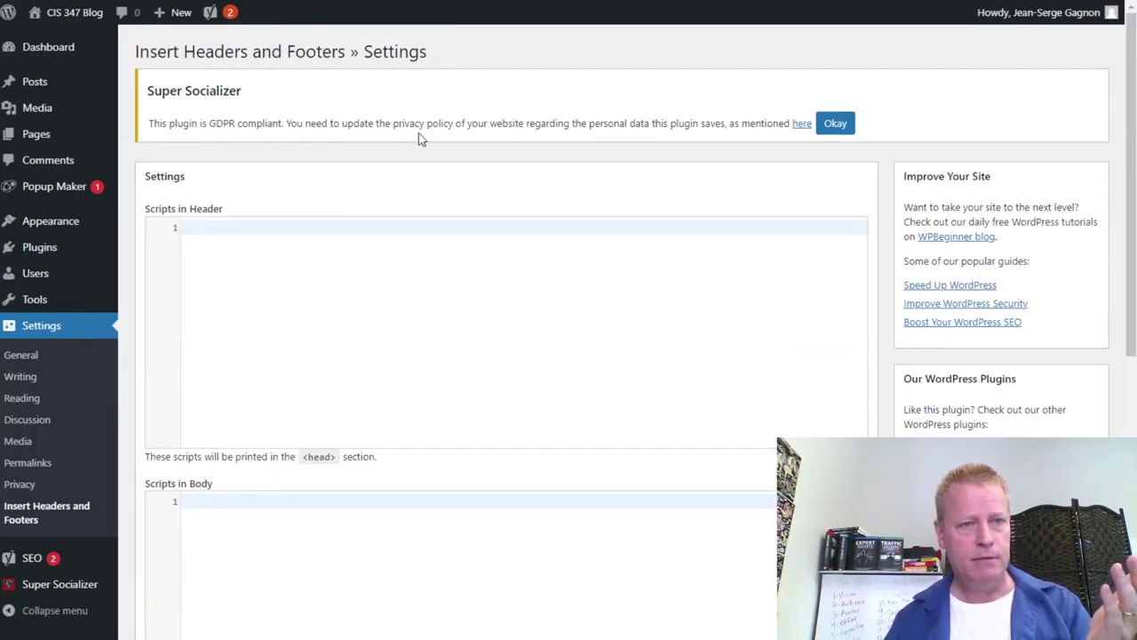
Dismiss the Super Socializer GDPR notice with Okay
click(835, 122)
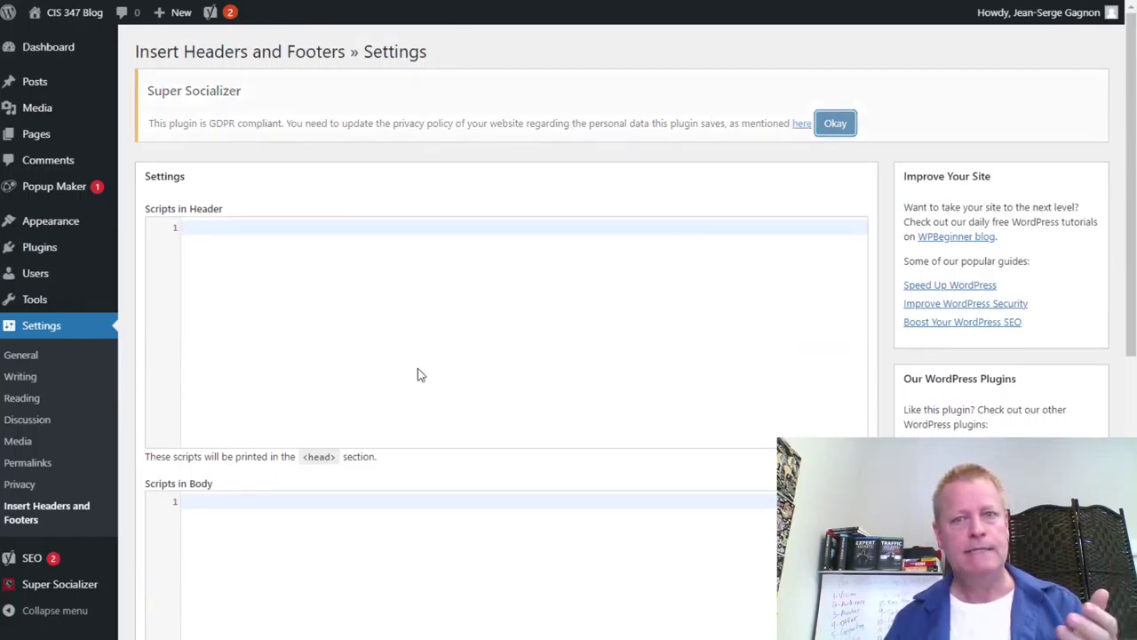
scroll(466, 394, down, 3)
scroll(470, 387, up, 3)
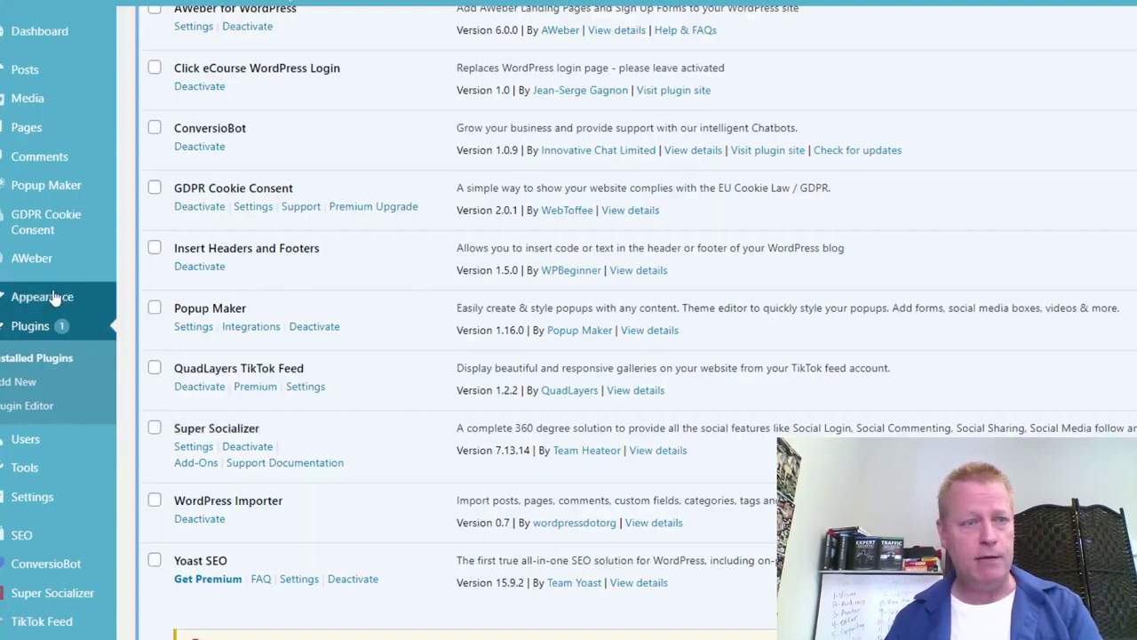
Go to Settings > Insert Headers and Footers
mouse_move(44, 544)
scroll(45, 544, down, 1)
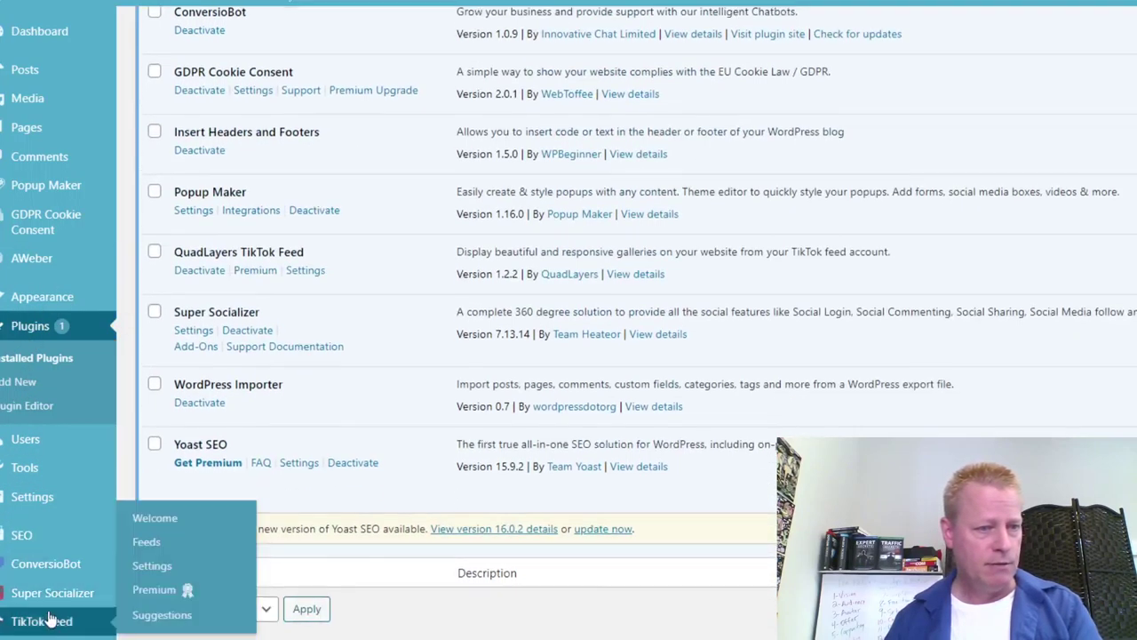
mouse_move(45, 500)
click(164, 626)
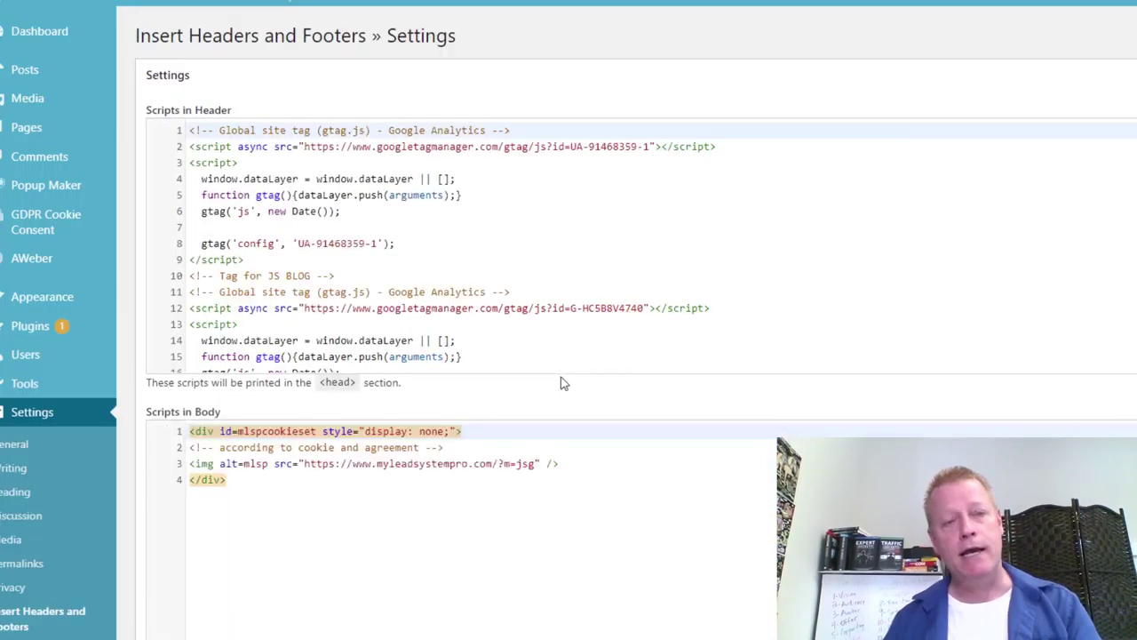
Look through the example Facebook Pixel header script code
click(456, 339)
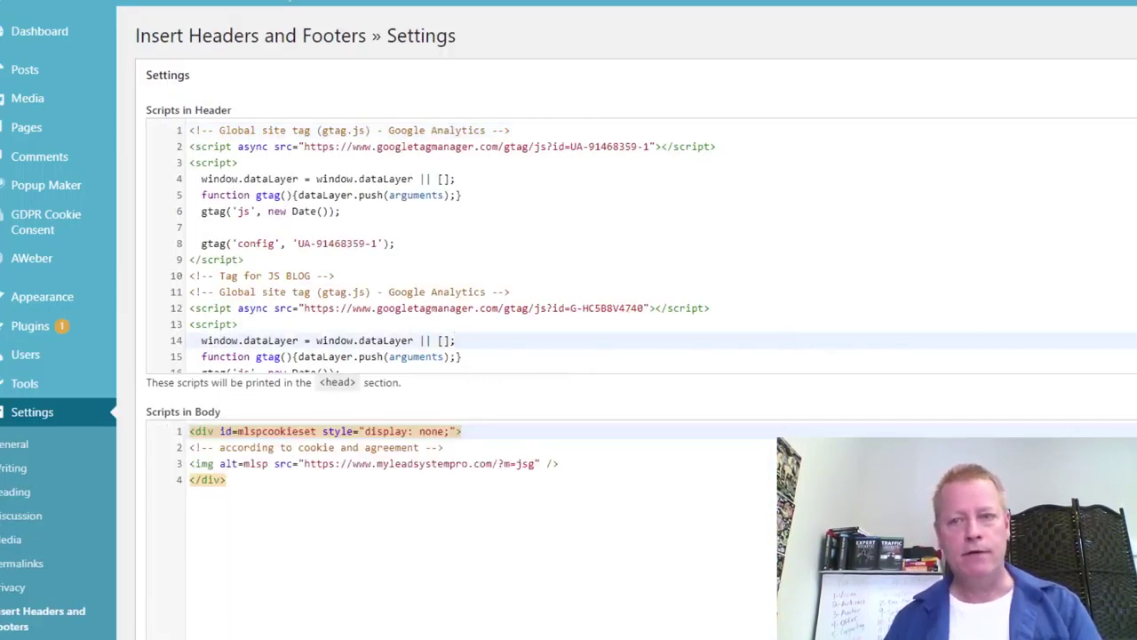
scroll(941, 272, down, 6)
scroll(640, 245, down, 15)
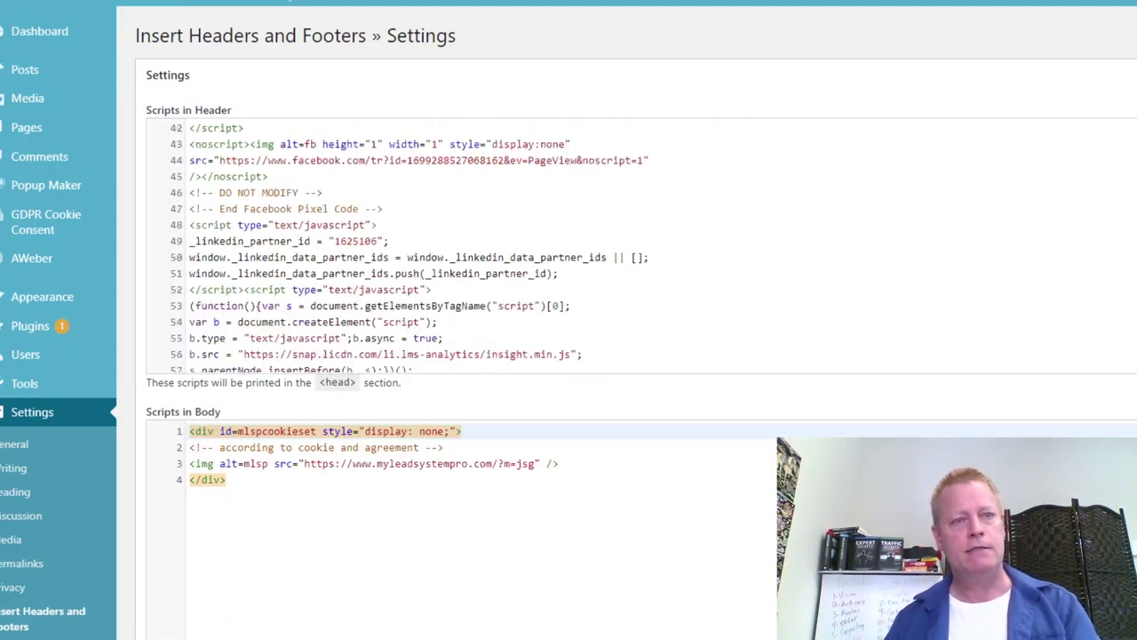
scroll(391, 283, up, 8)
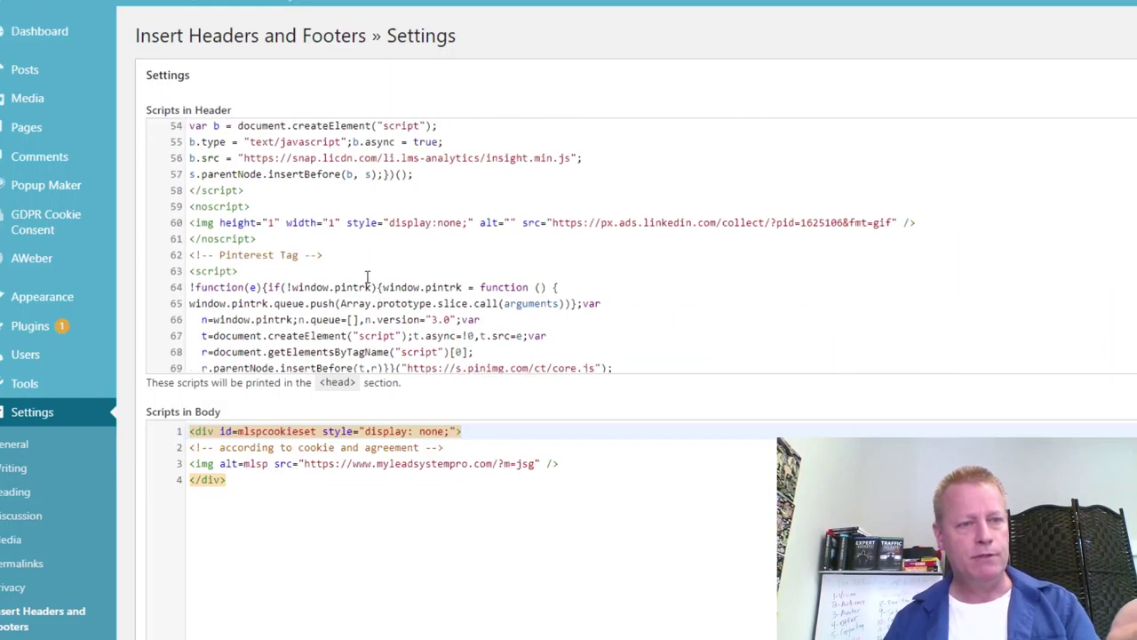
scroll(240, 260, up, 6)
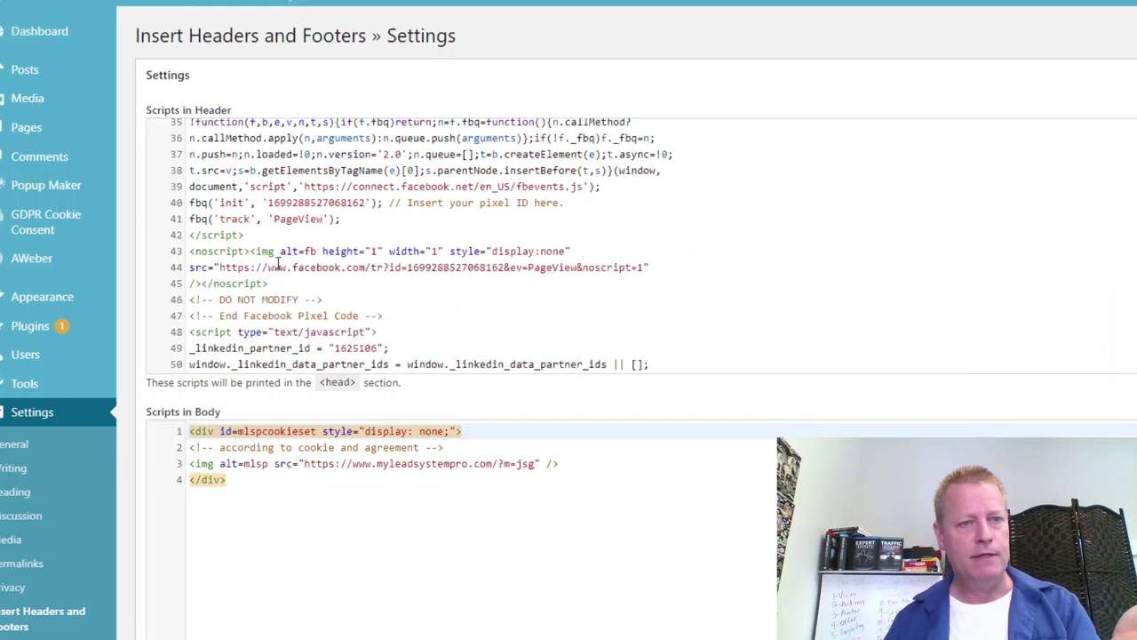
double_click(267, 319)
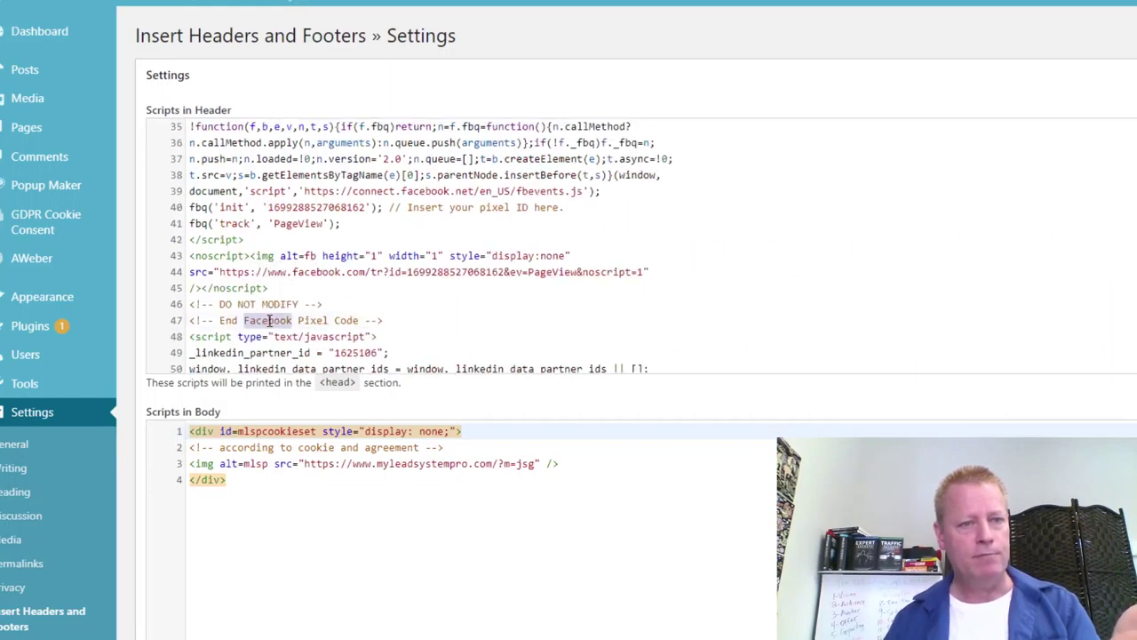
scroll(282, 326, up, 4)
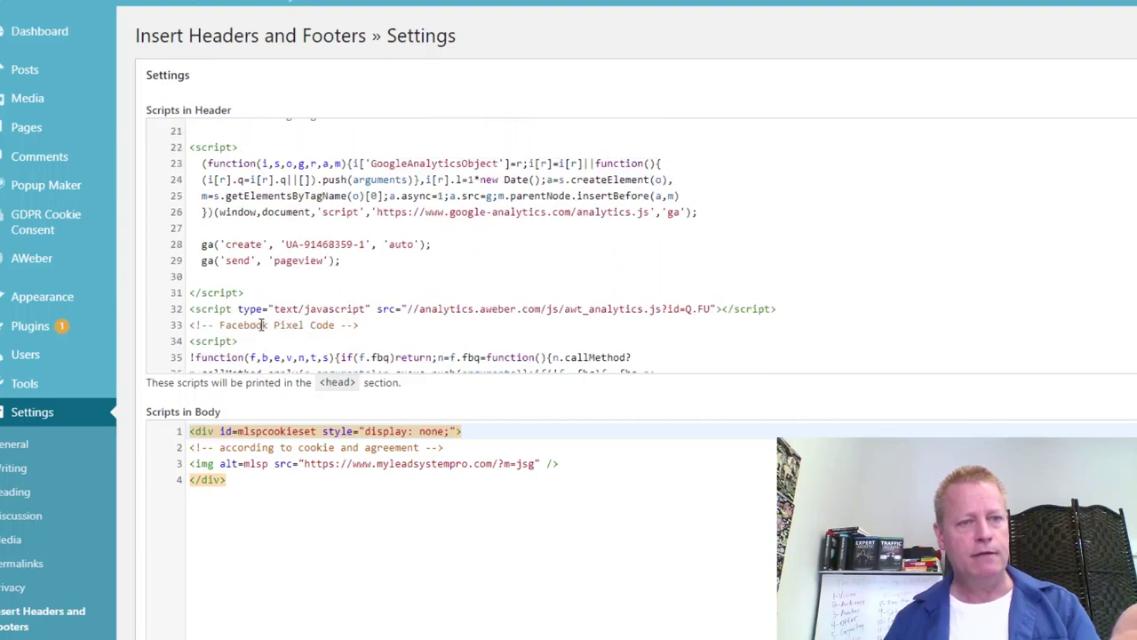
scroll(263, 325, down, 4)
scroll(261, 325, down, 2)
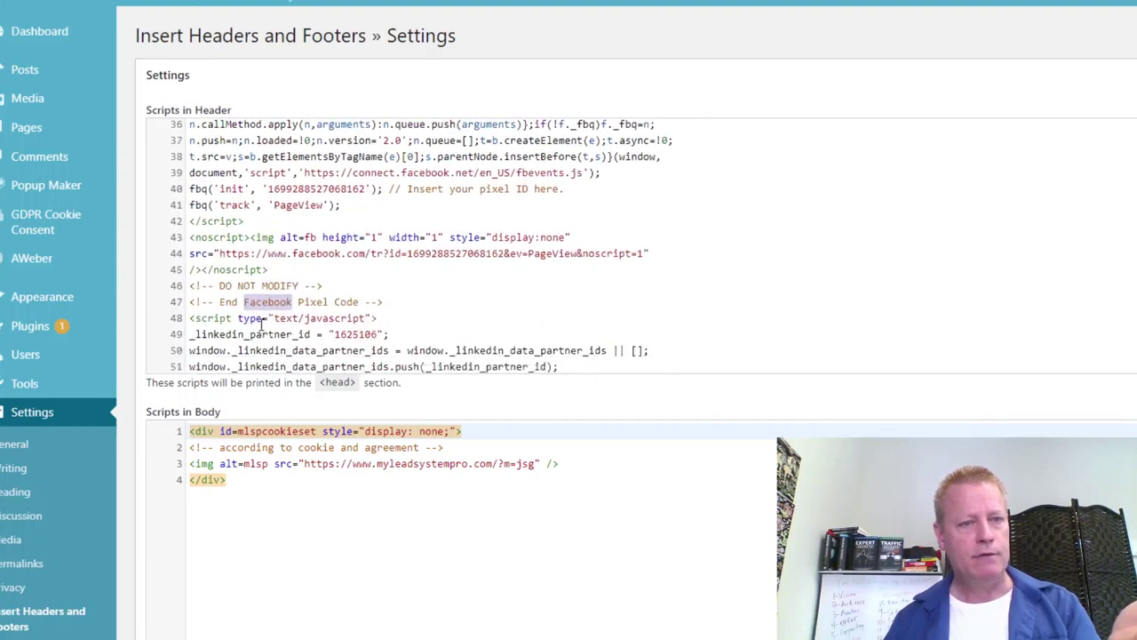
scroll(261, 325, down, 3)
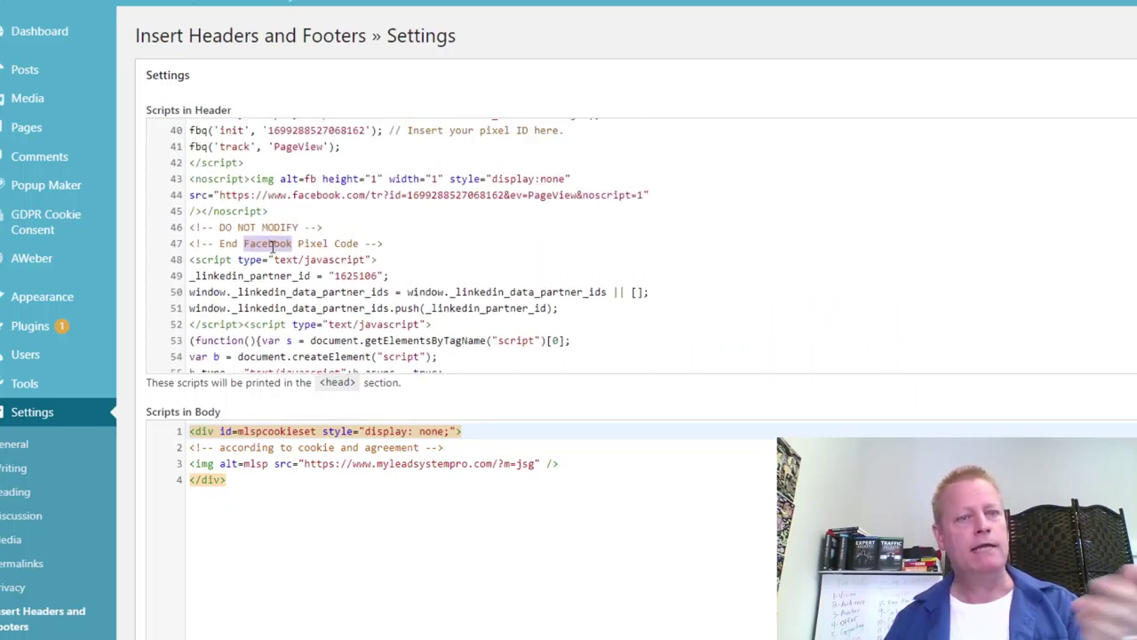
scroll(289, 252, down, 1)
Check the LinkedIn partner code, then view the blog's empty Scripts in Header box
click(276, 231)
scroll(275, 231, up, 5)
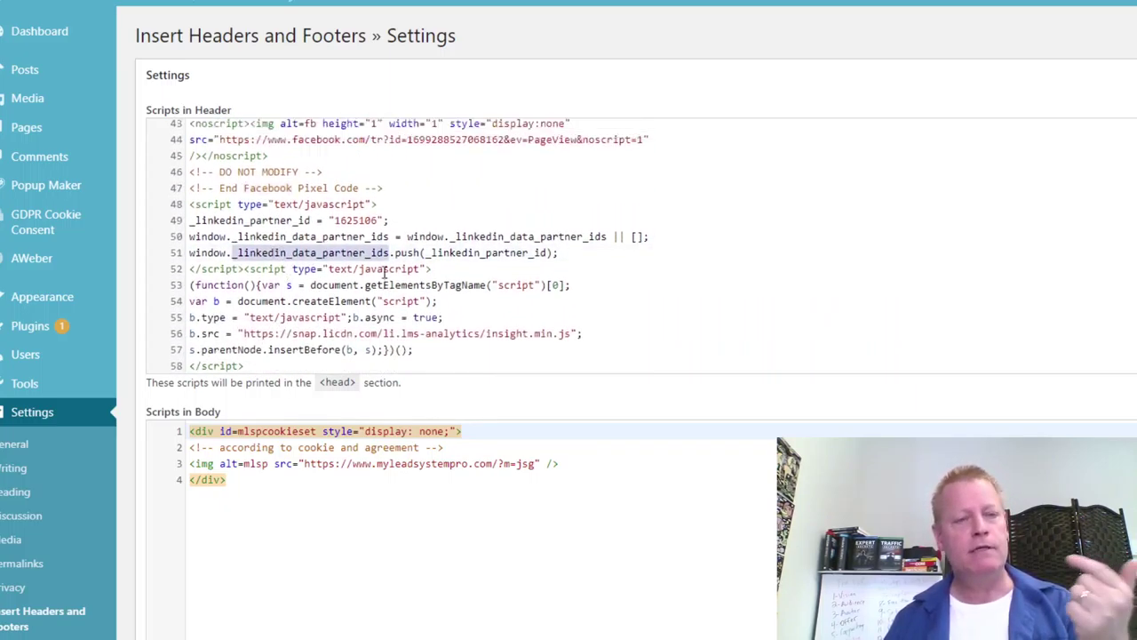
scroll(384, 270, up, 5)
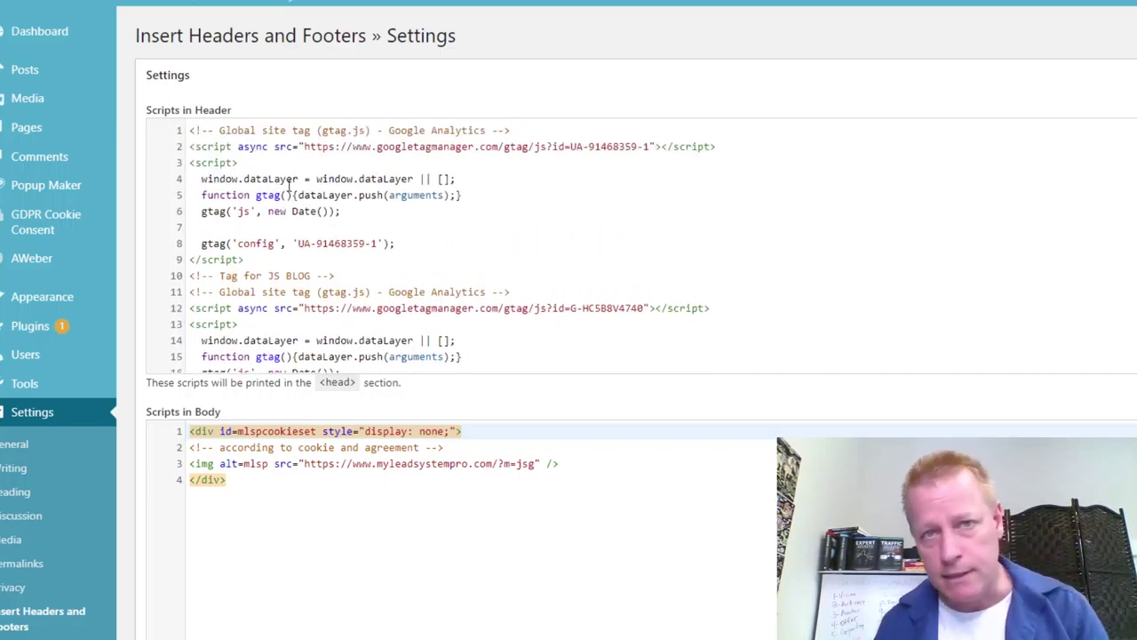
scroll(290, 178, down, 15)
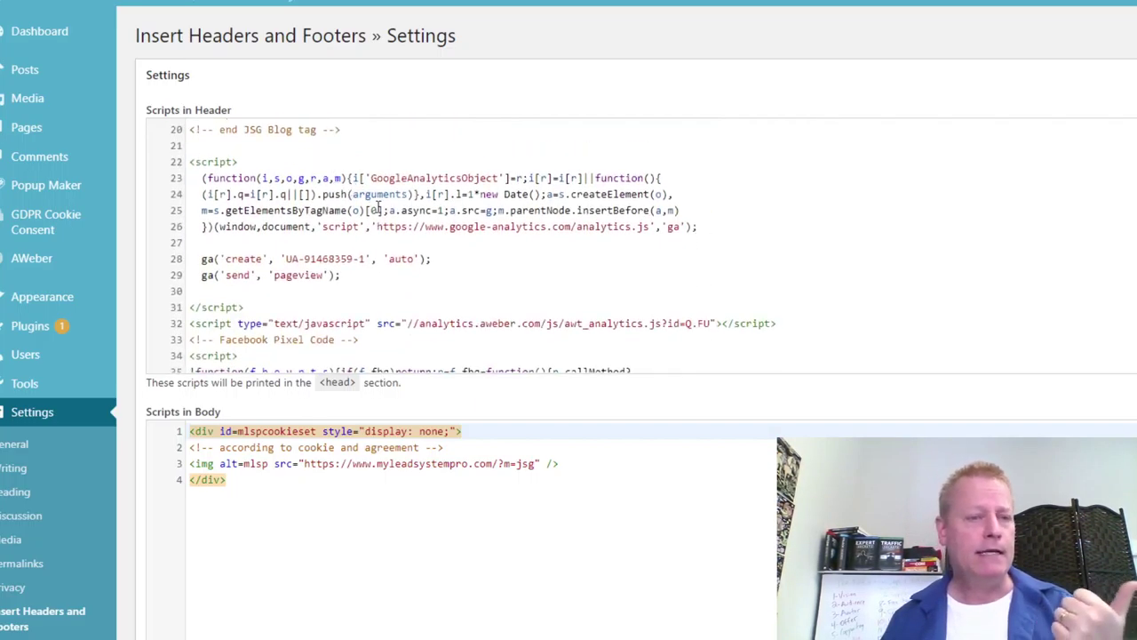
scroll(387, 204, down, 3)
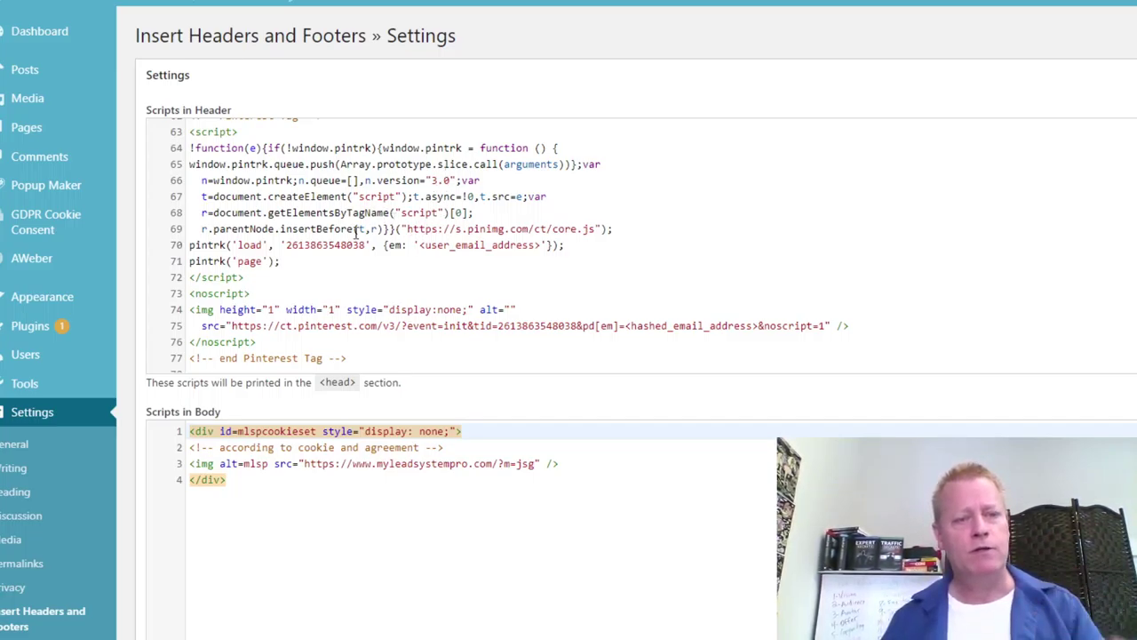
scroll(356, 233, up, 5)
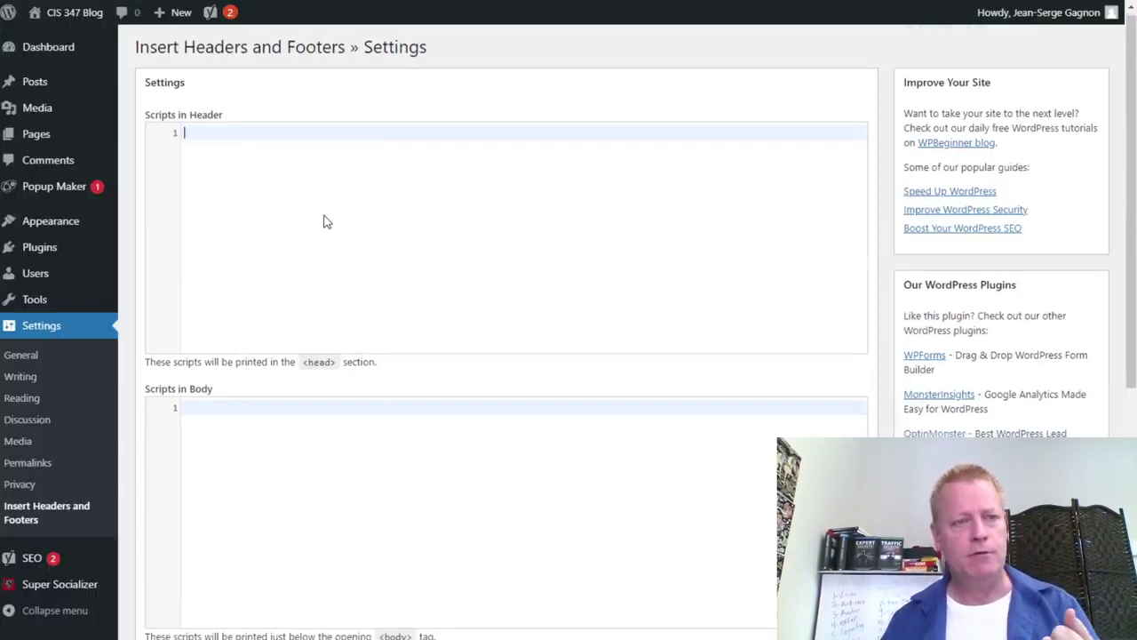
scroll(379, 352, down, 5)
scroll(379, 353, up, 5)
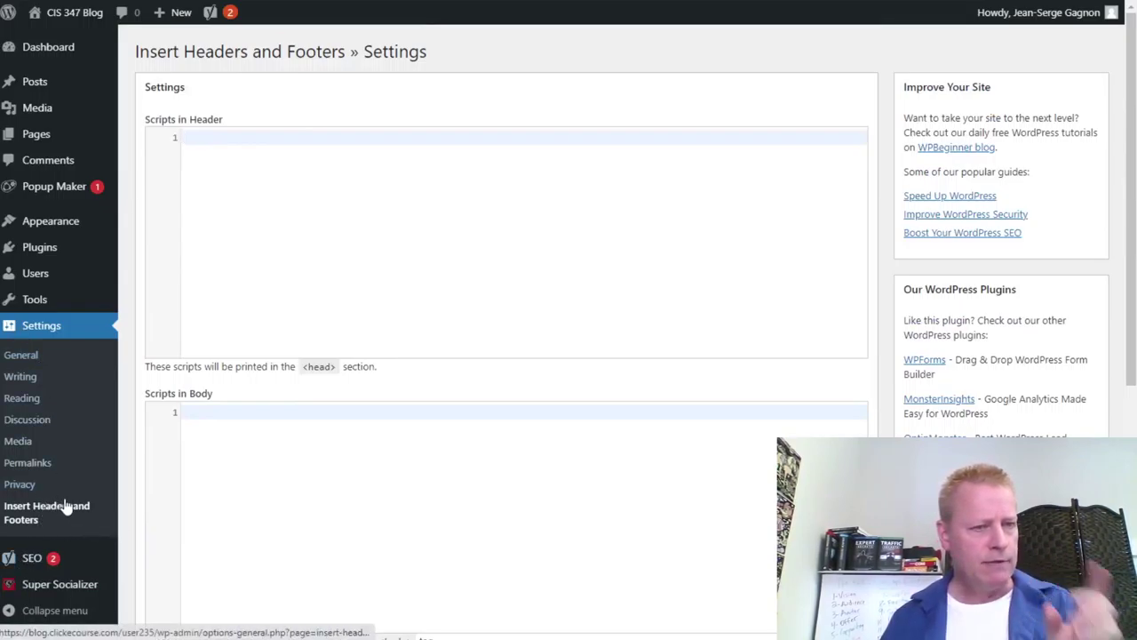
Open the Popup Maker popups list and skip its welcome tour
click(64, 193)
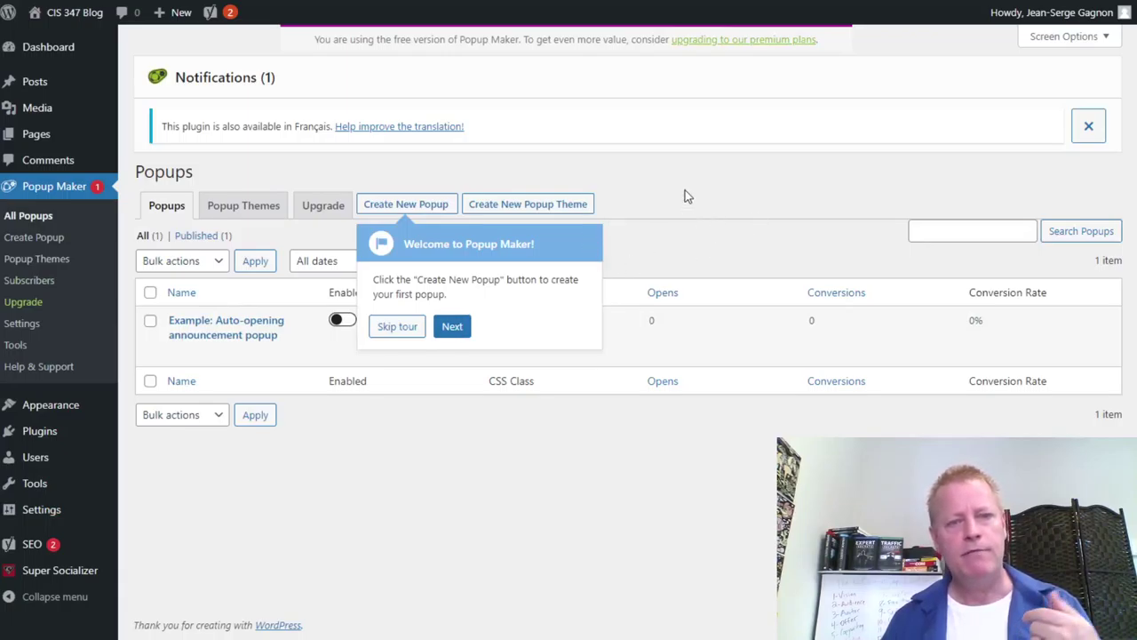
click(397, 327)
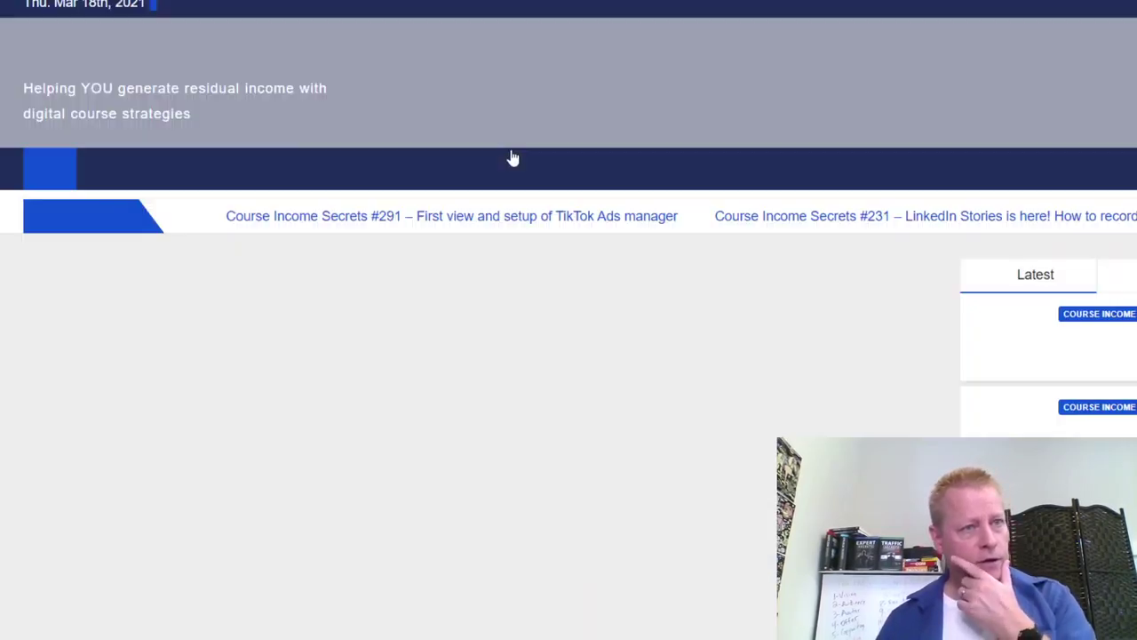
Scroll through the live blog homepage
scroll(702, 282, down, 10)
scroll(716, 283, down, 4)
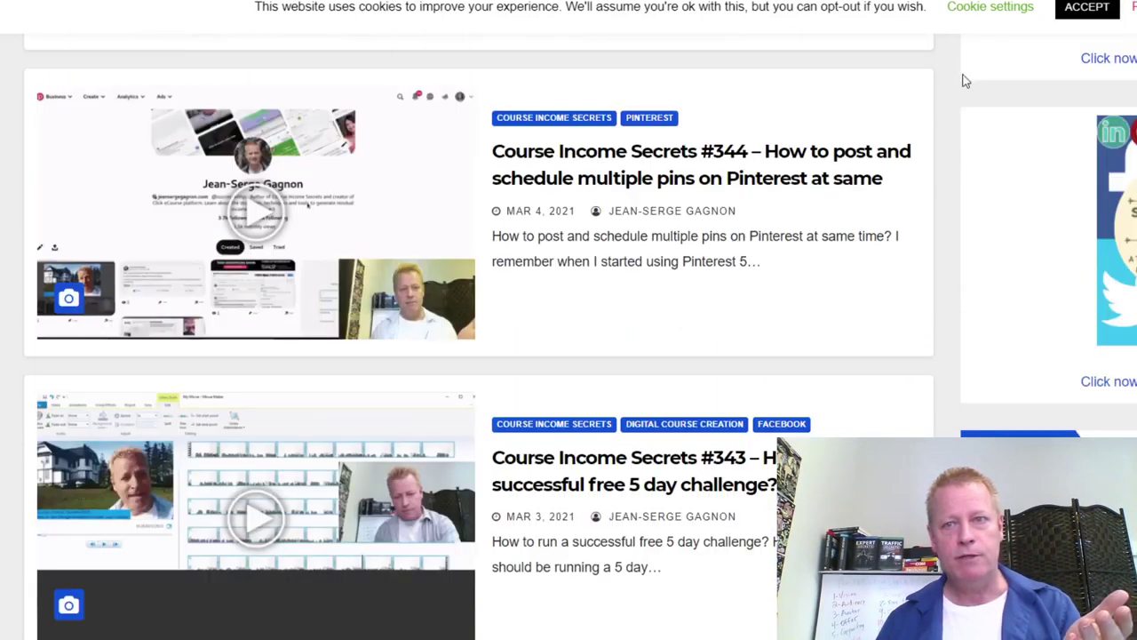
scroll(640, 330, down, 9)
scroll(648, 325, up, 6)
scroll(647, 321, down, 7)
scroll(646, 320, down, 15)
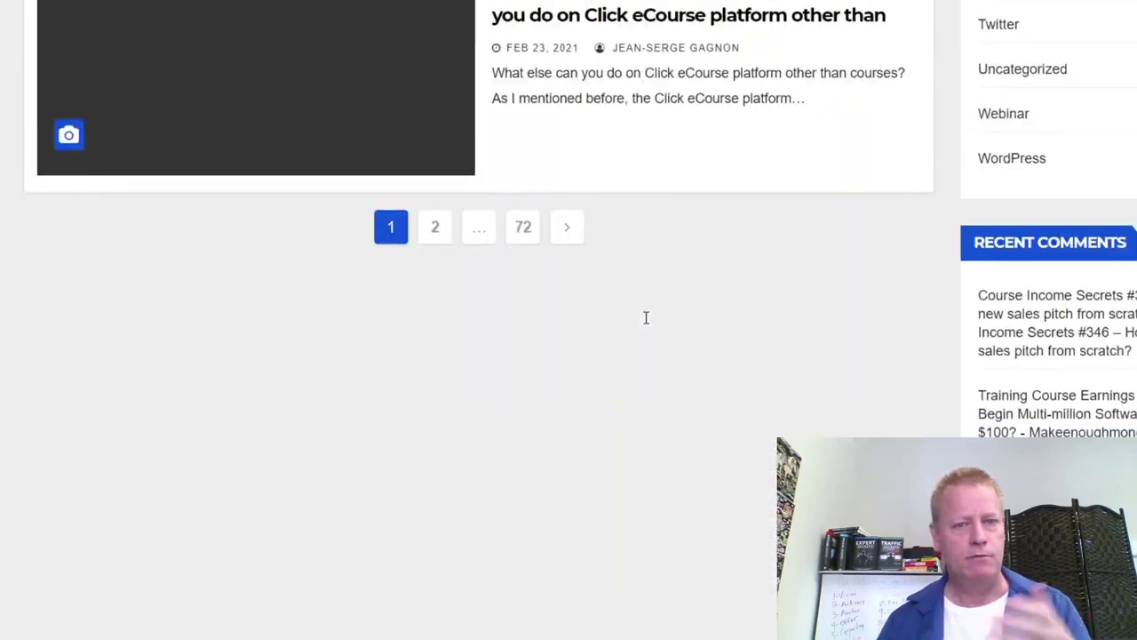
scroll(646, 322, up, 13)
scroll(646, 323, up, 20)
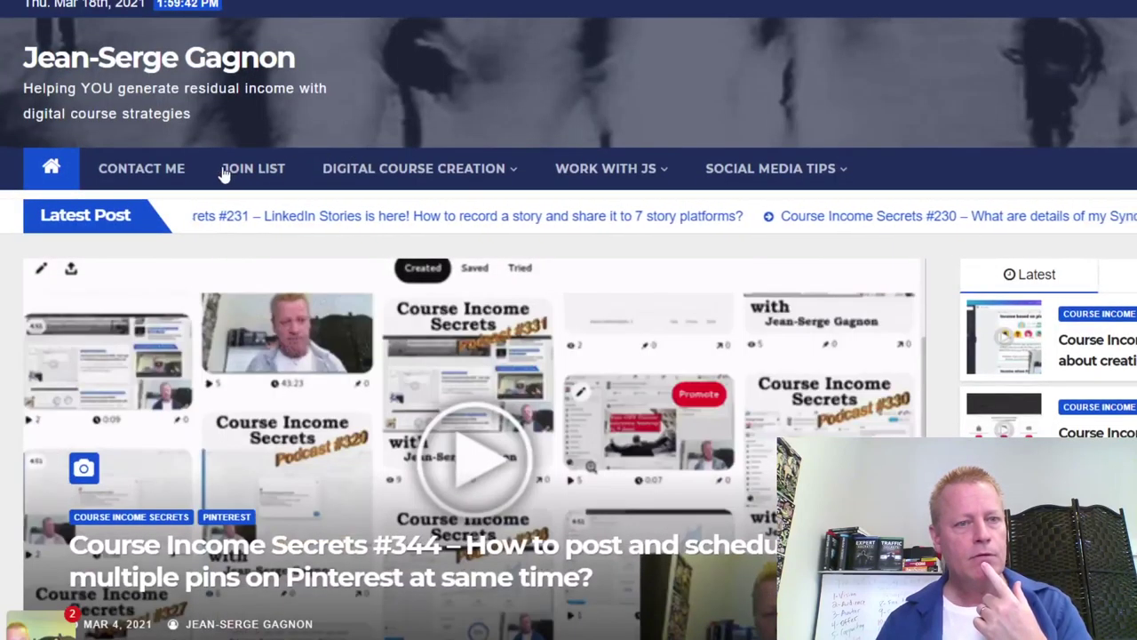
Close the blank popup on the blog and look over the page again
click(224, 172)
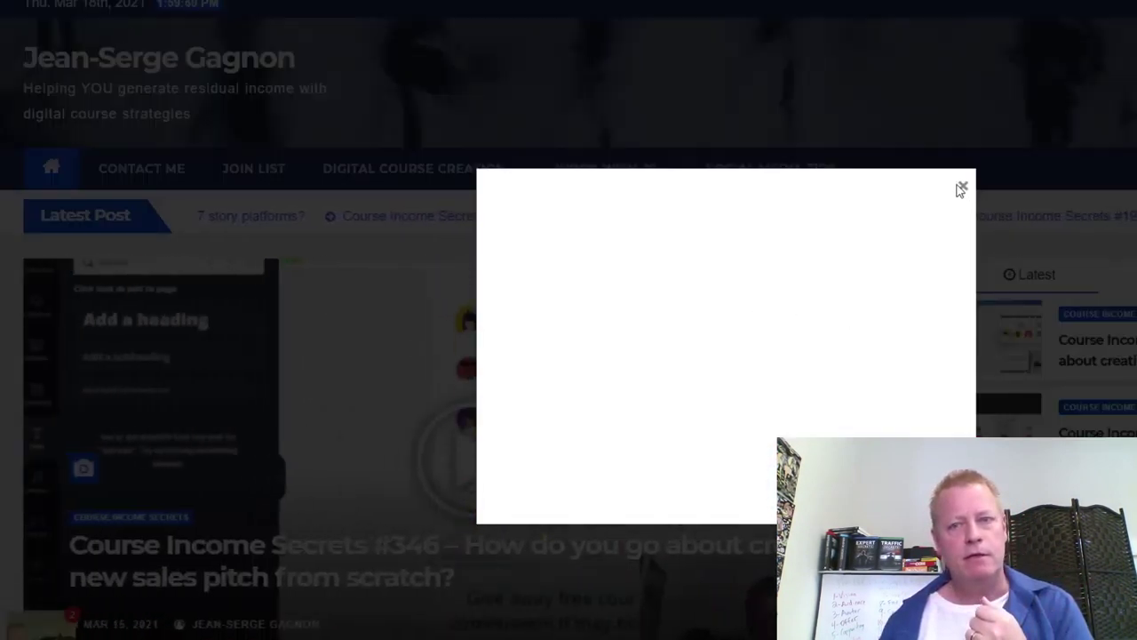
click(962, 185)
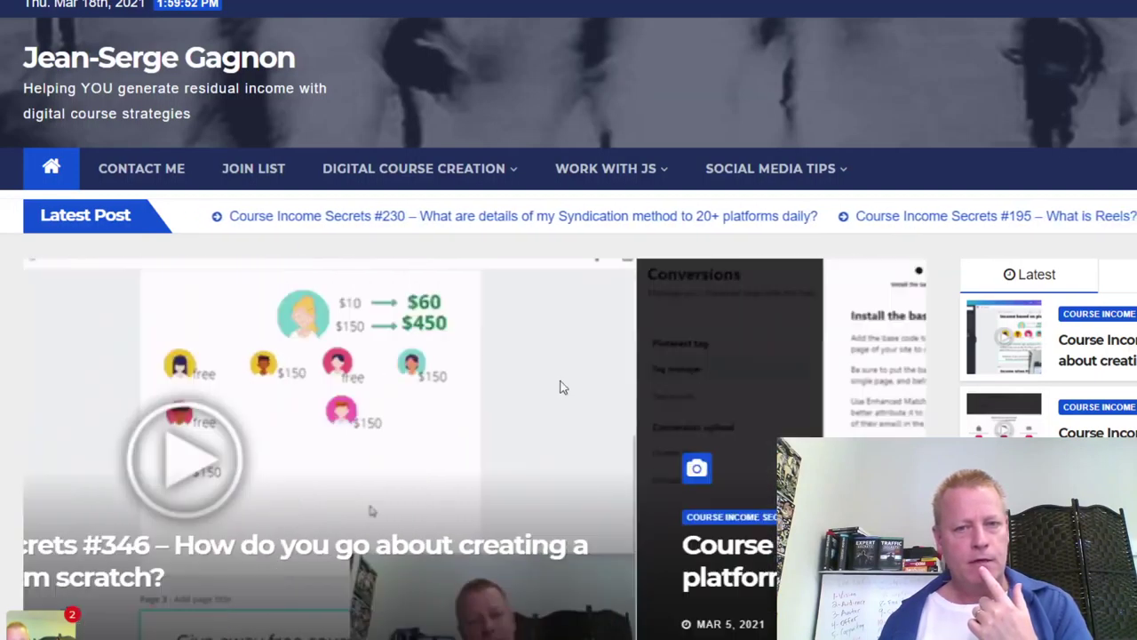
scroll(764, 386, down, 4)
scroll(751, 377, down, 20)
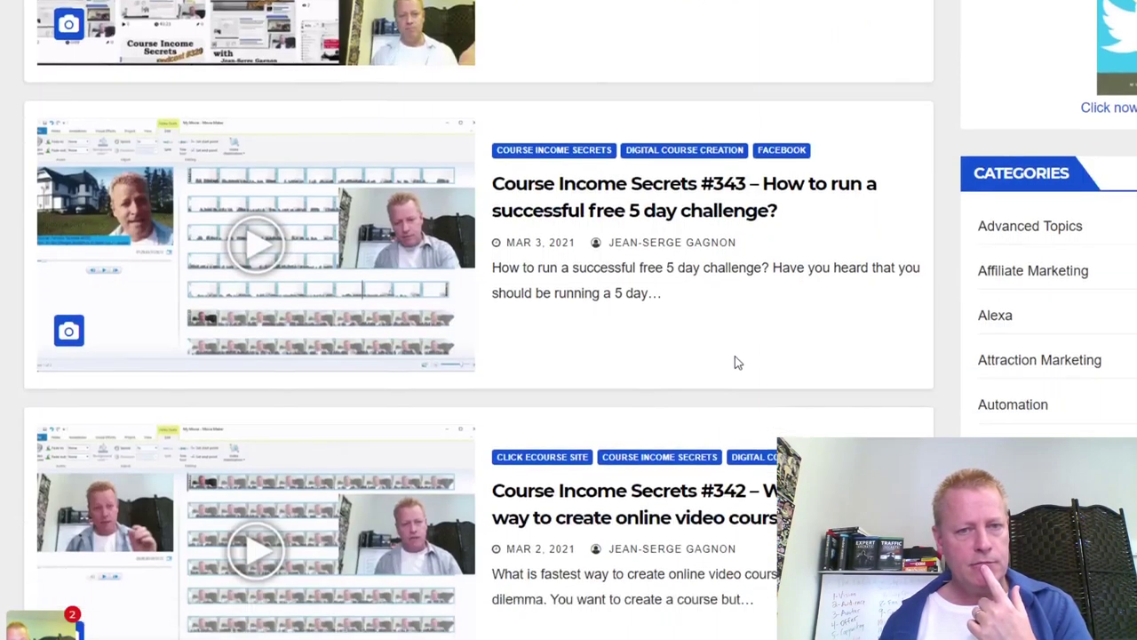
scroll(735, 363, up, 20)
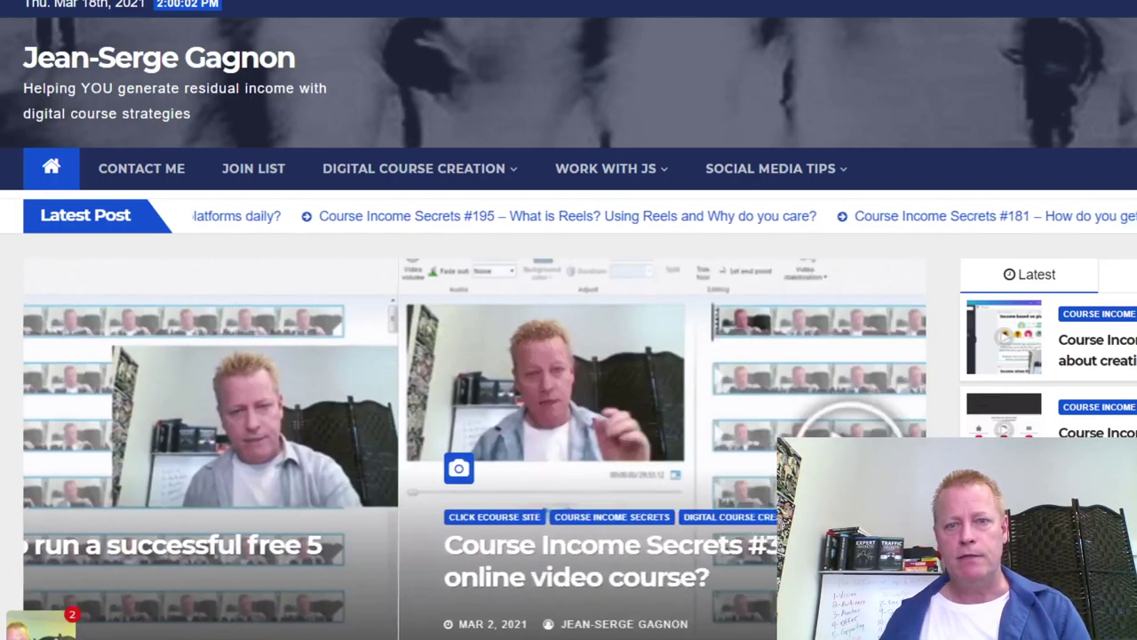
scroll(684, 300, down, 20)
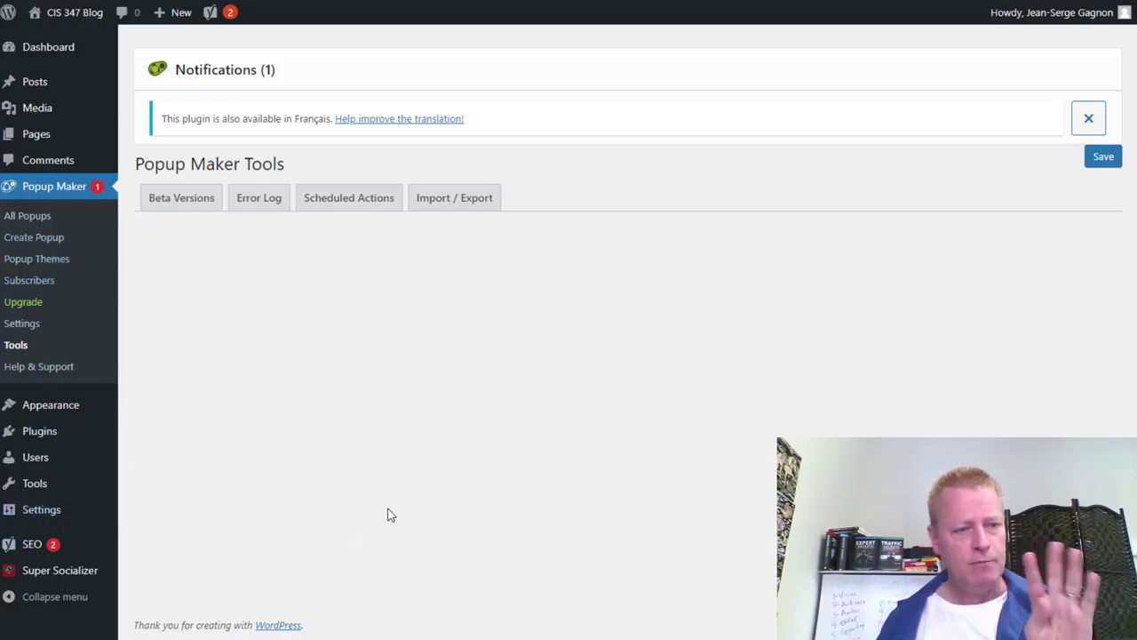
Open Super Socializer's General Options from the admin sidebar
mouse_move(62, 580)
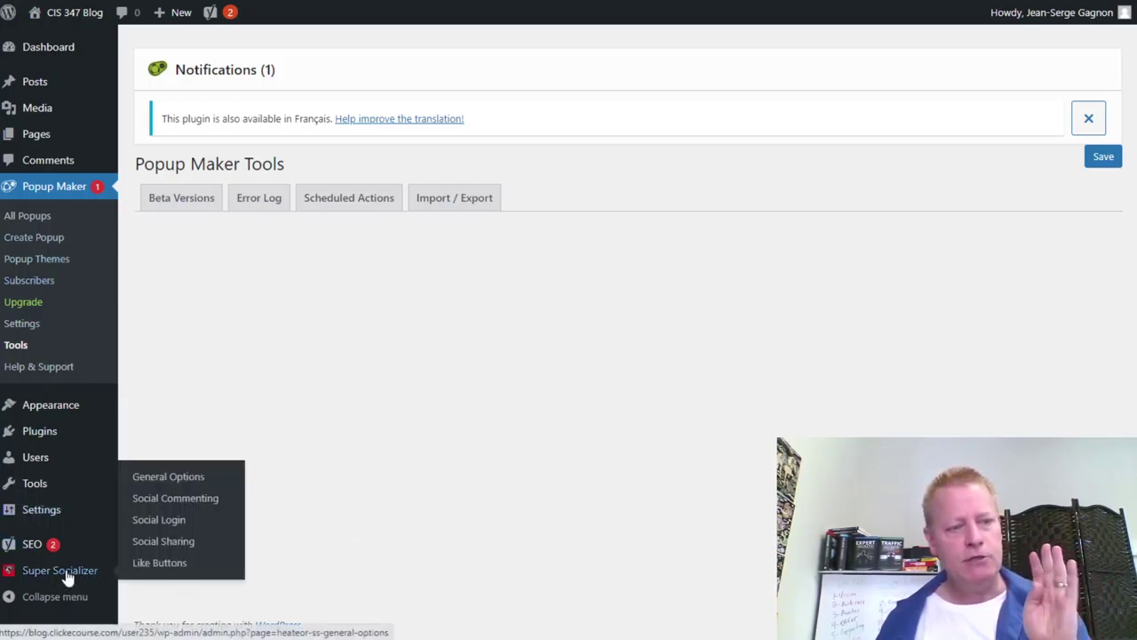
click(64, 573)
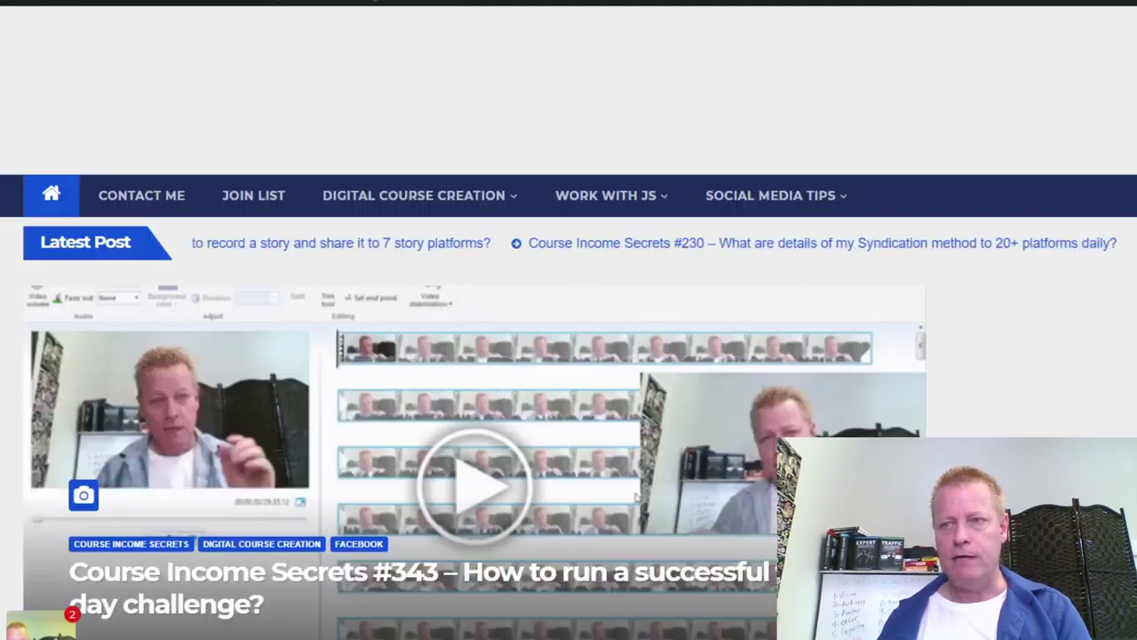
Open post #343 on the live blog
scroll(568, 382, down, 10)
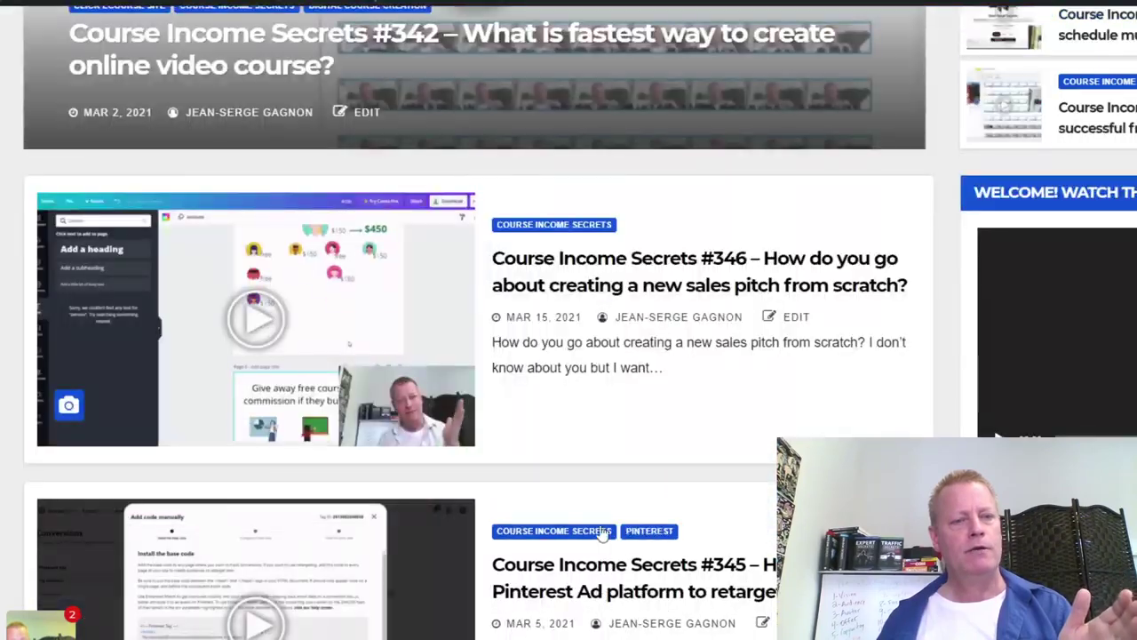
scroll(498, 432, down, 5)
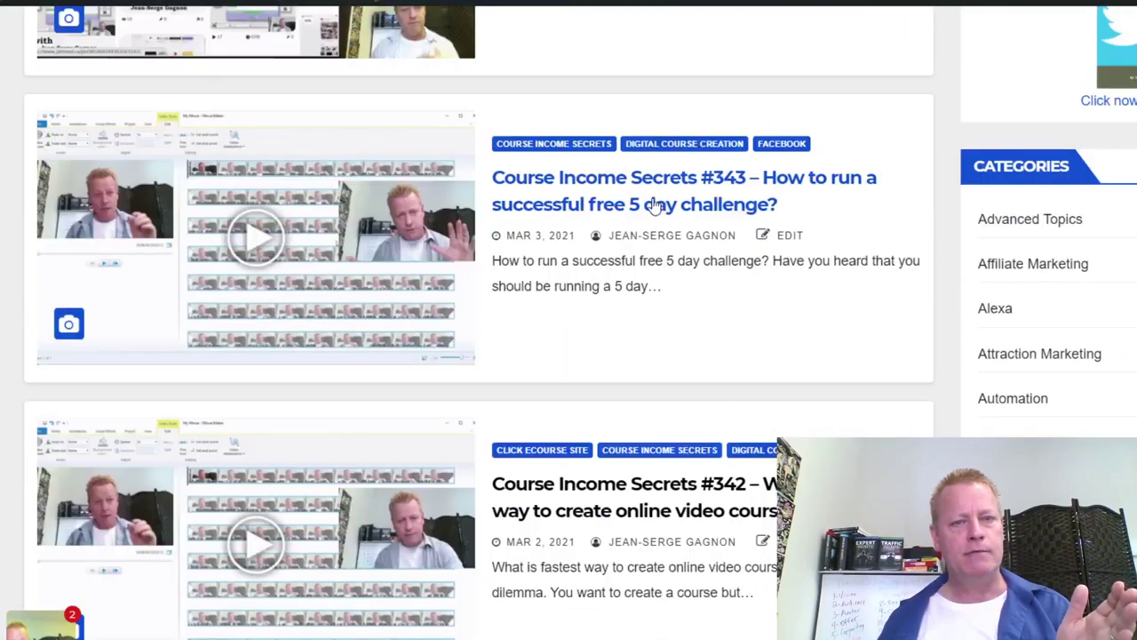
click(659, 206)
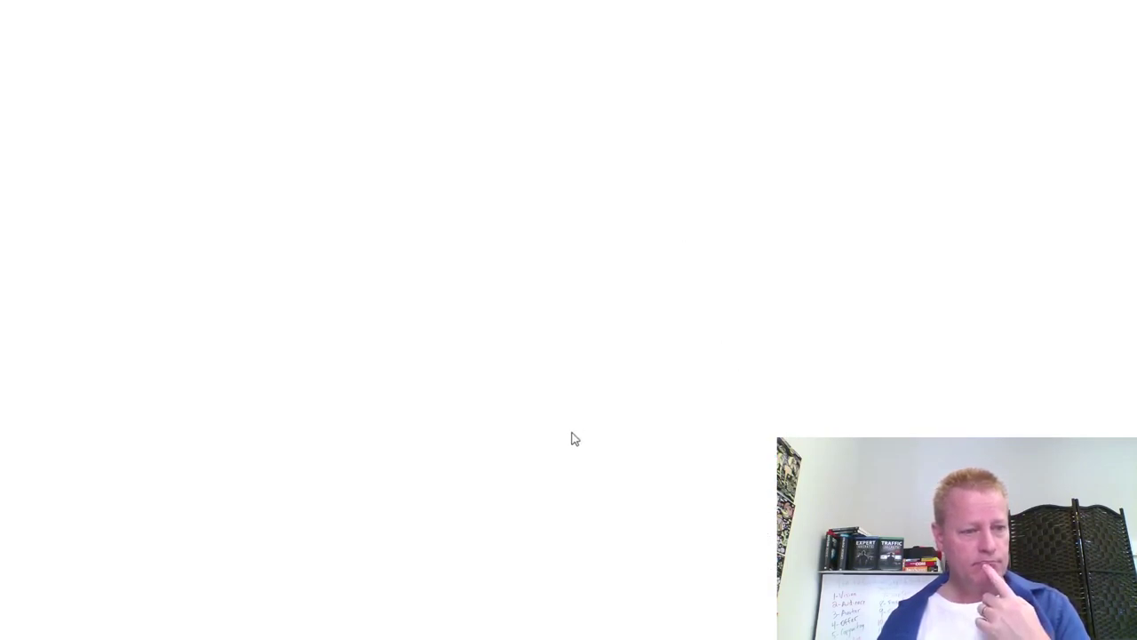
Close the popup over the post, then preview and close its Facebook share window
scroll(528, 456, down, 3)
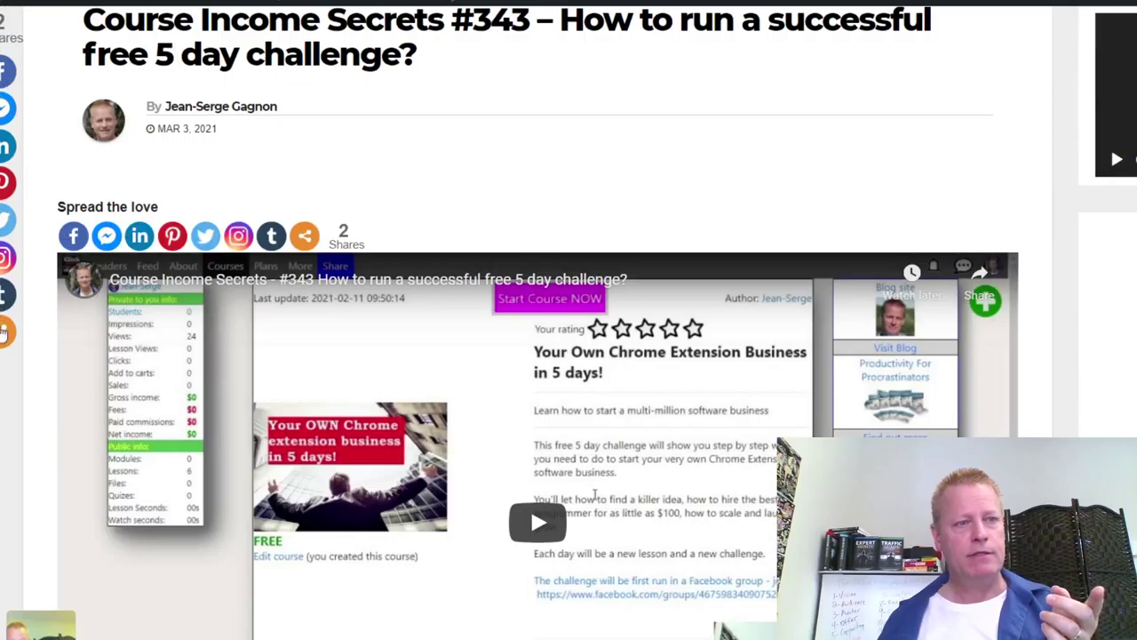
scroll(335, 219, down, 6)
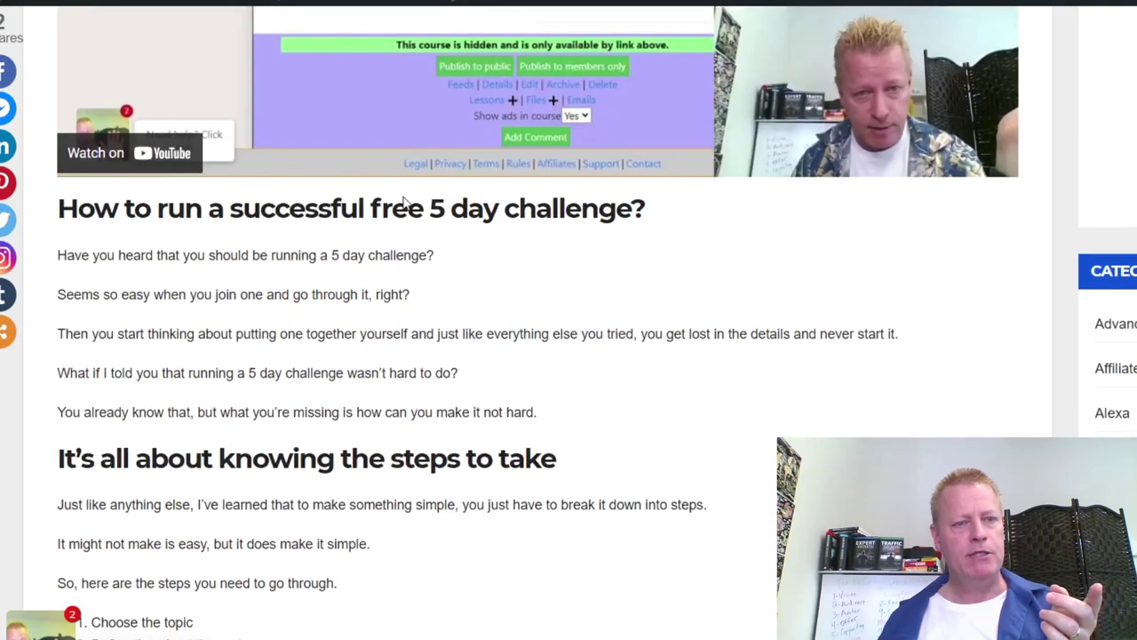
scroll(404, 203, up, 2)
scroll(403, 203, up, 8)
scroll(325, 236, down, 4)
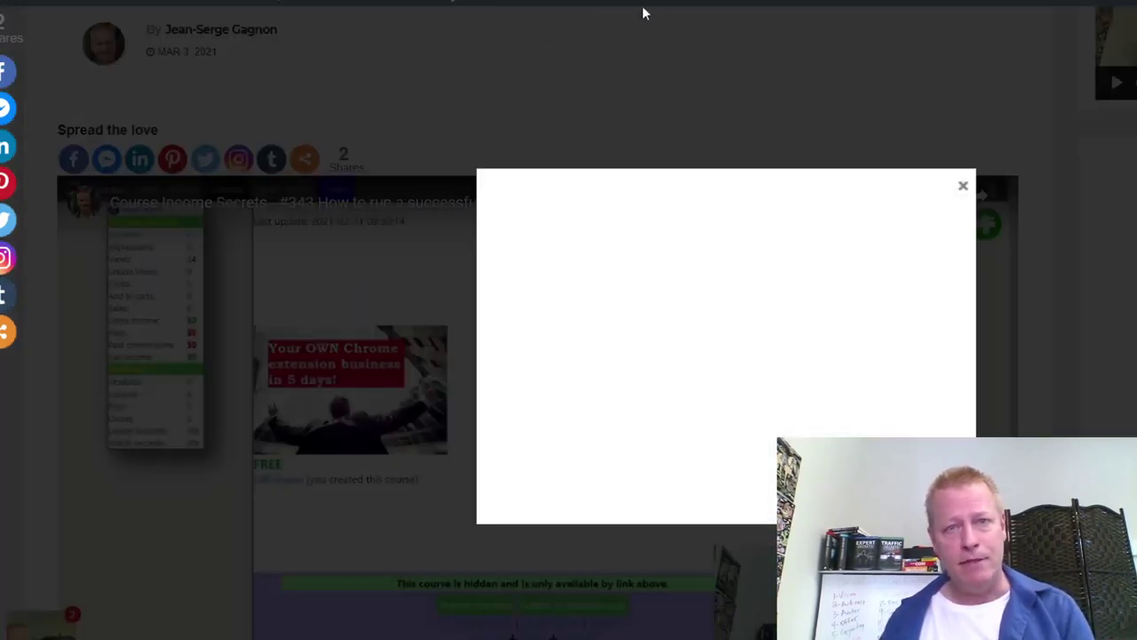
click(962, 185)
click(74, 160)
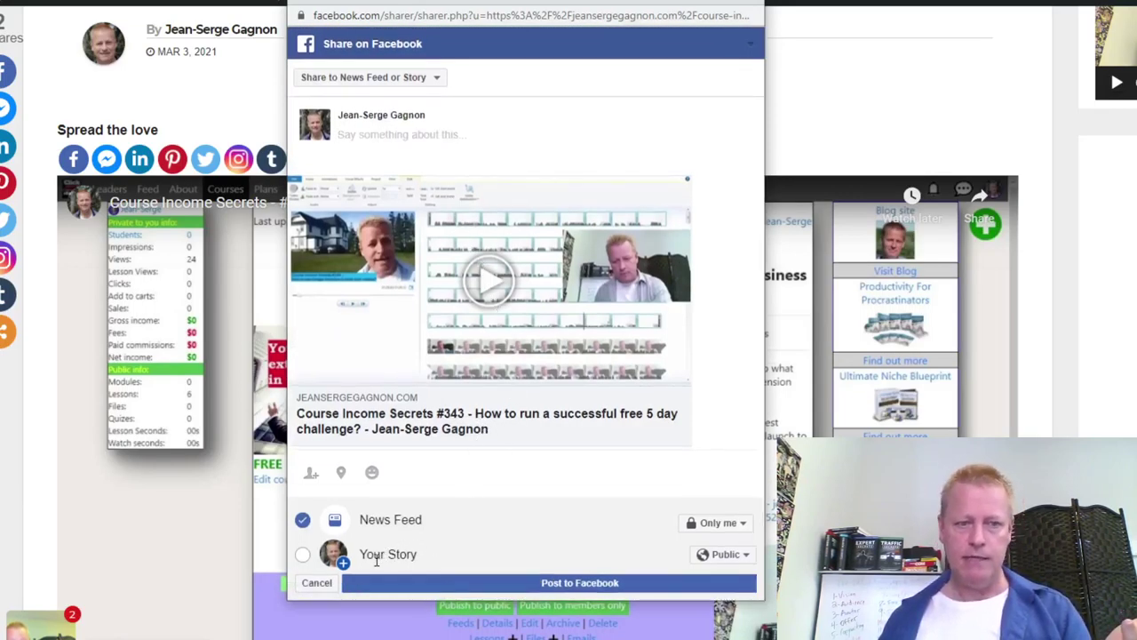
click(750, 9)
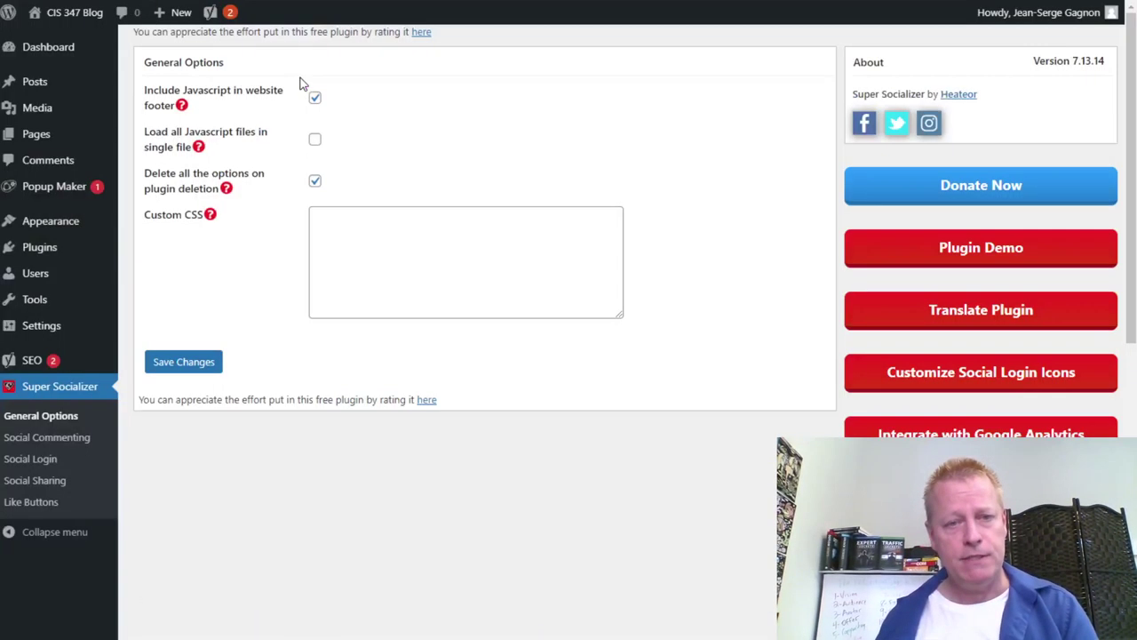
Open Super Socializer's Social Sharing settings and review the theme options
scroll(479, 241, down, 4)
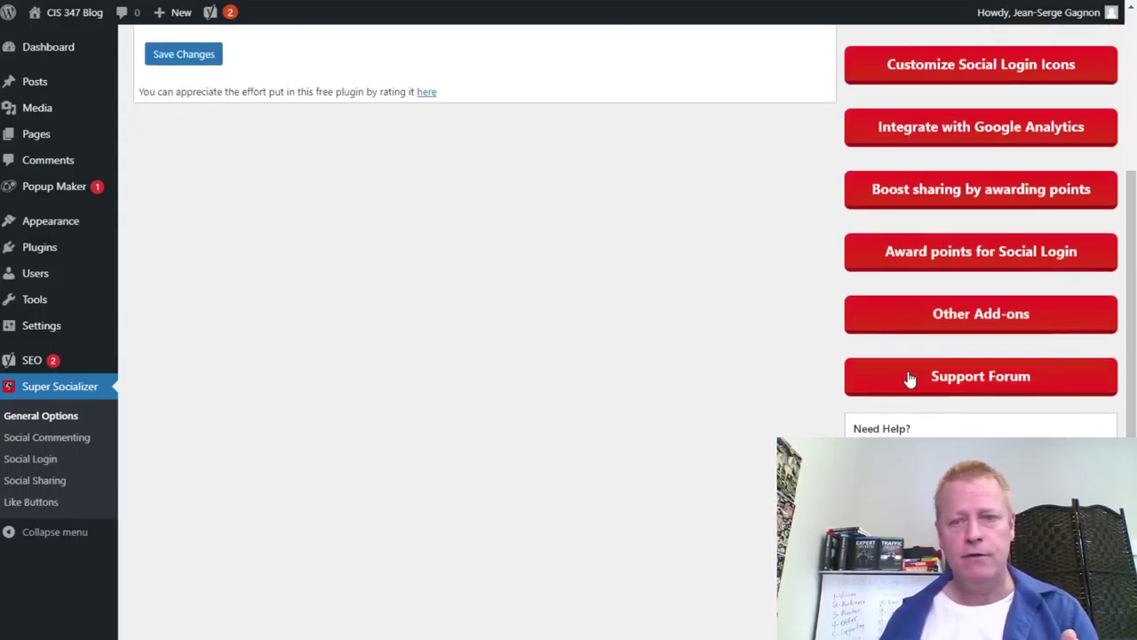
scroll(909, 379, up, 4)
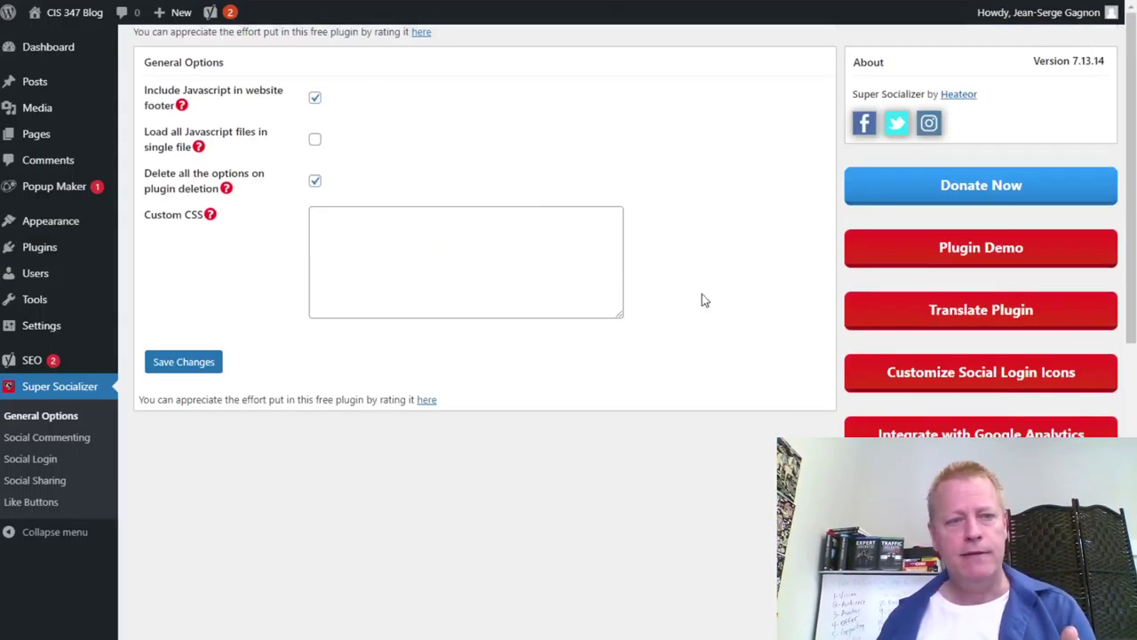
click(70, 444)
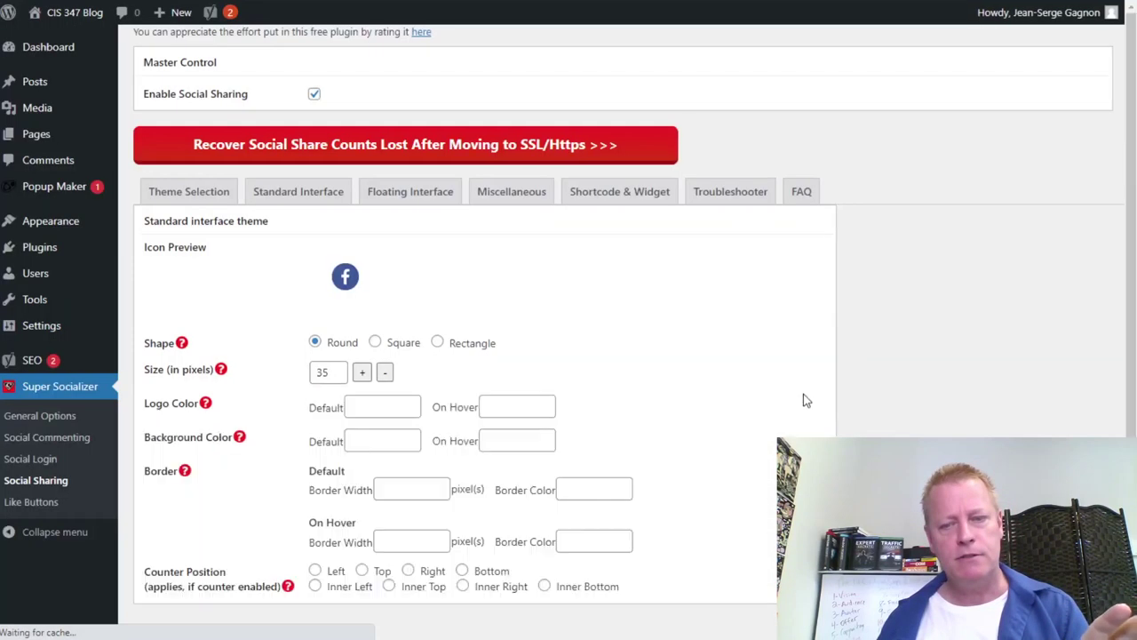
scroll(978, 414, down, 4)
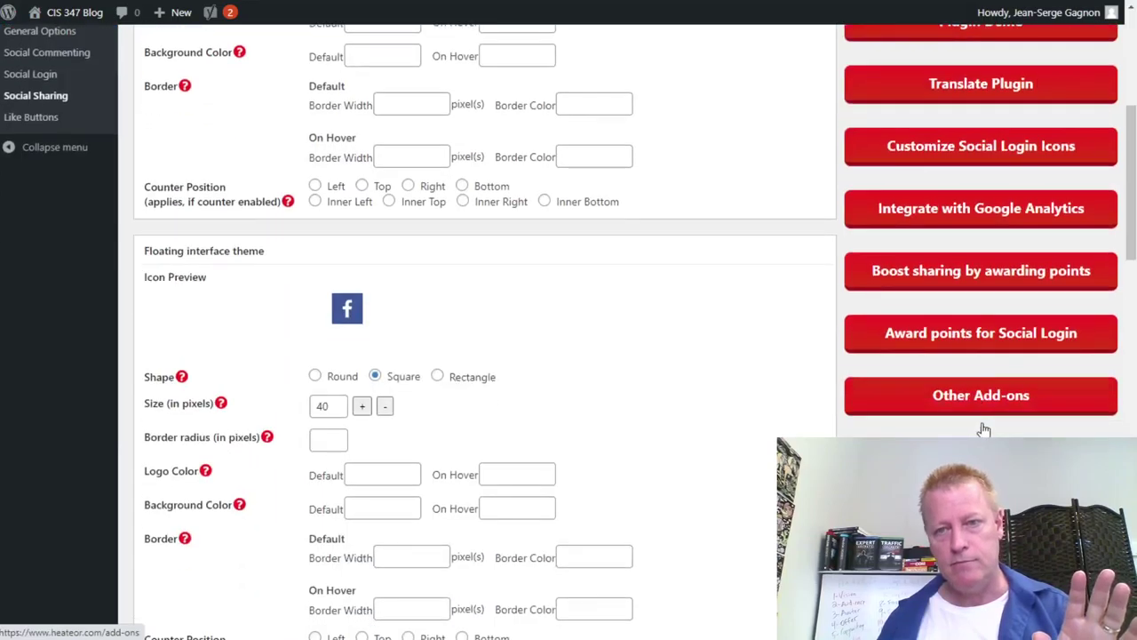
scroll(980, 386, up, 4)
scroll(829, 398, down, 7)
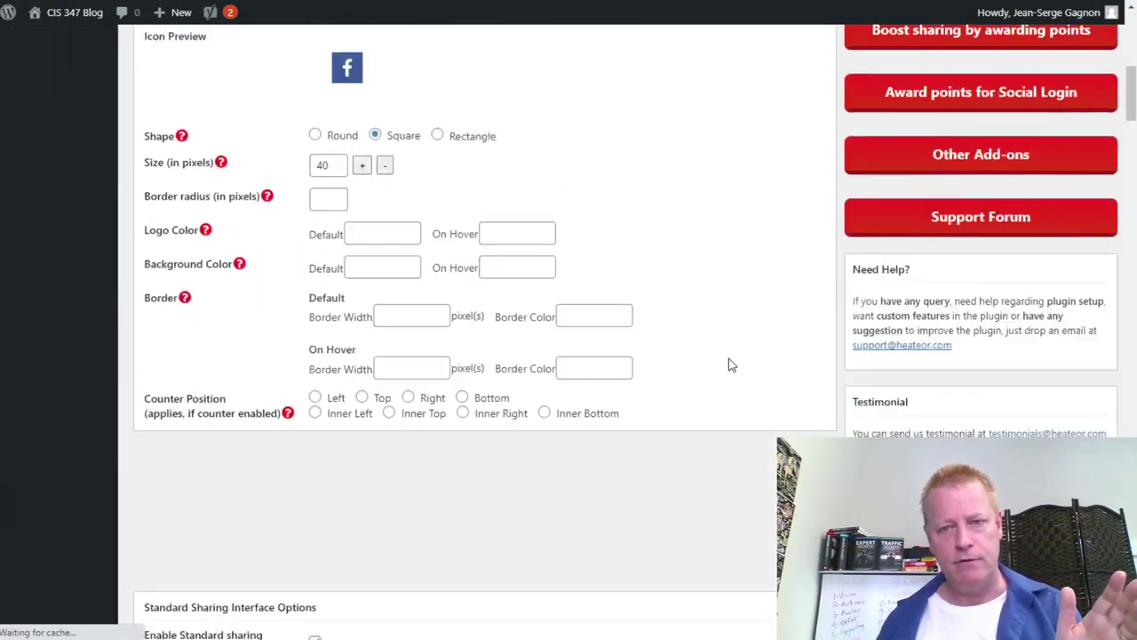
scroll(728, 360, up, 6)
scroll(729, 359, up, 1)
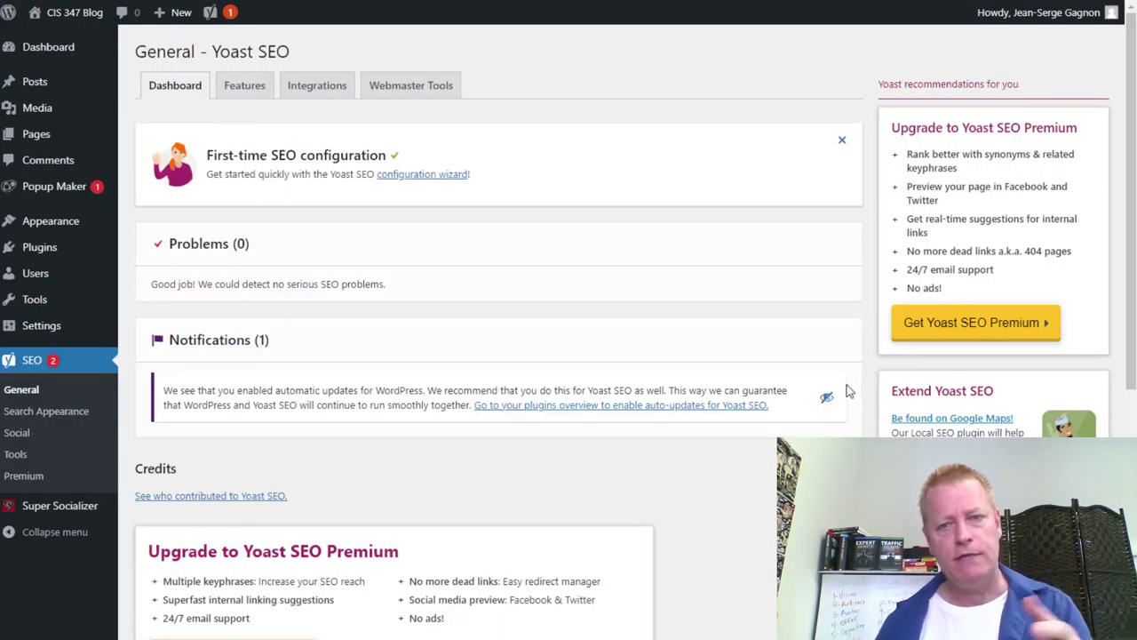
Scroll through the Yoast SEO General dashboard
scroll(747, 382, down, 4)
scroll(748, 355, up, 2)
scroll(748, 354, up, 2)
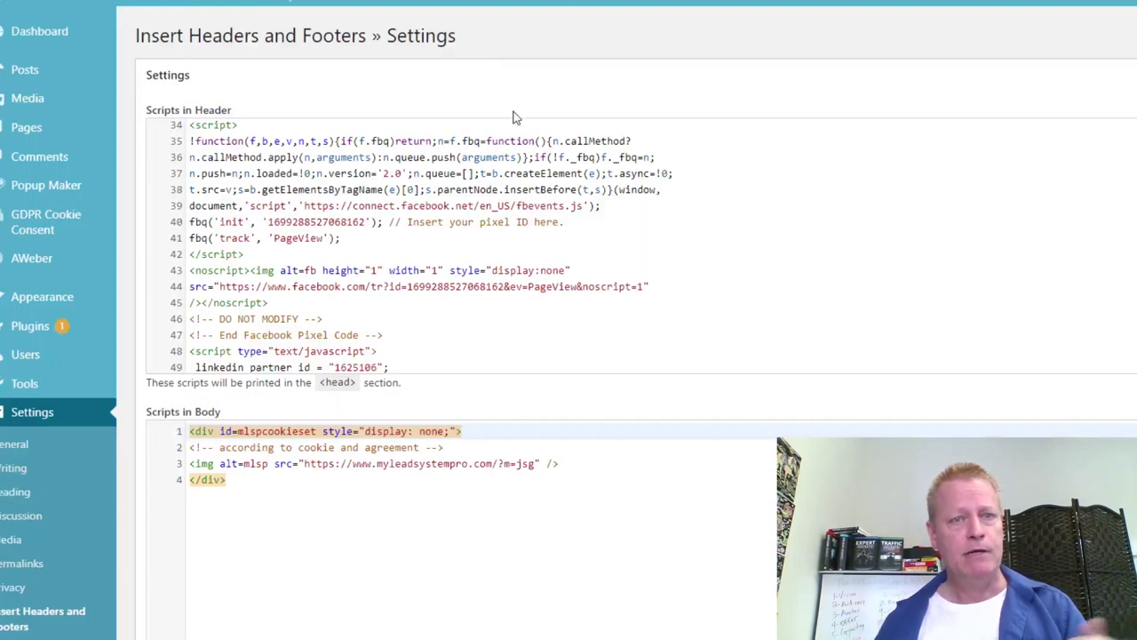
From the main blog's All Posts list, open post #346 about creating a new sales pitch for editing
mouse_move(32, 76)
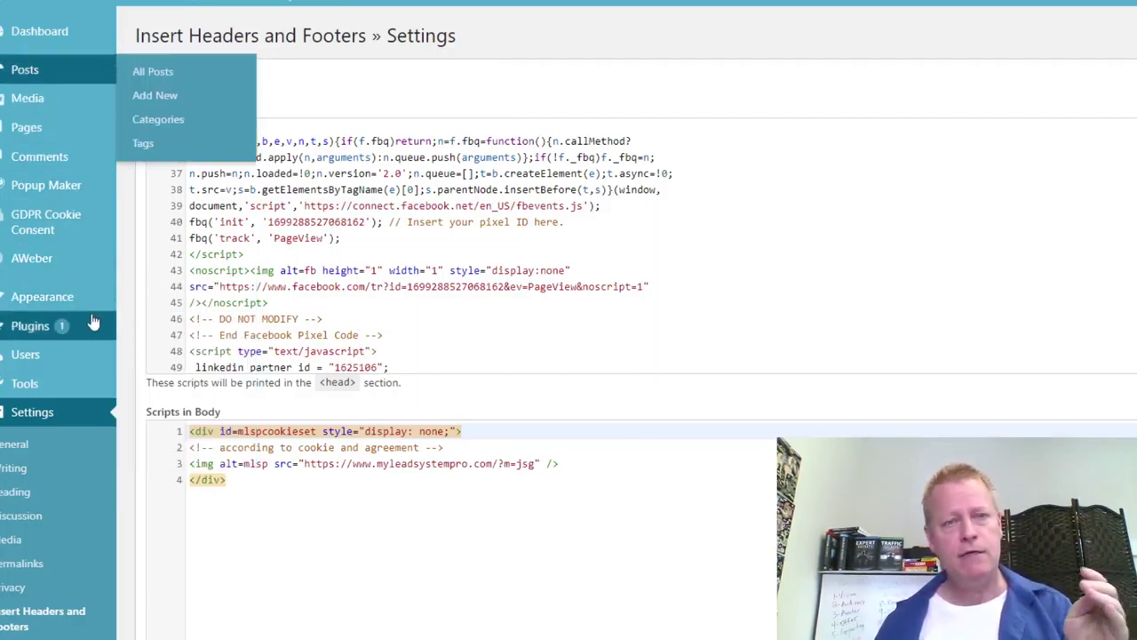
mouse_move(94, 321)
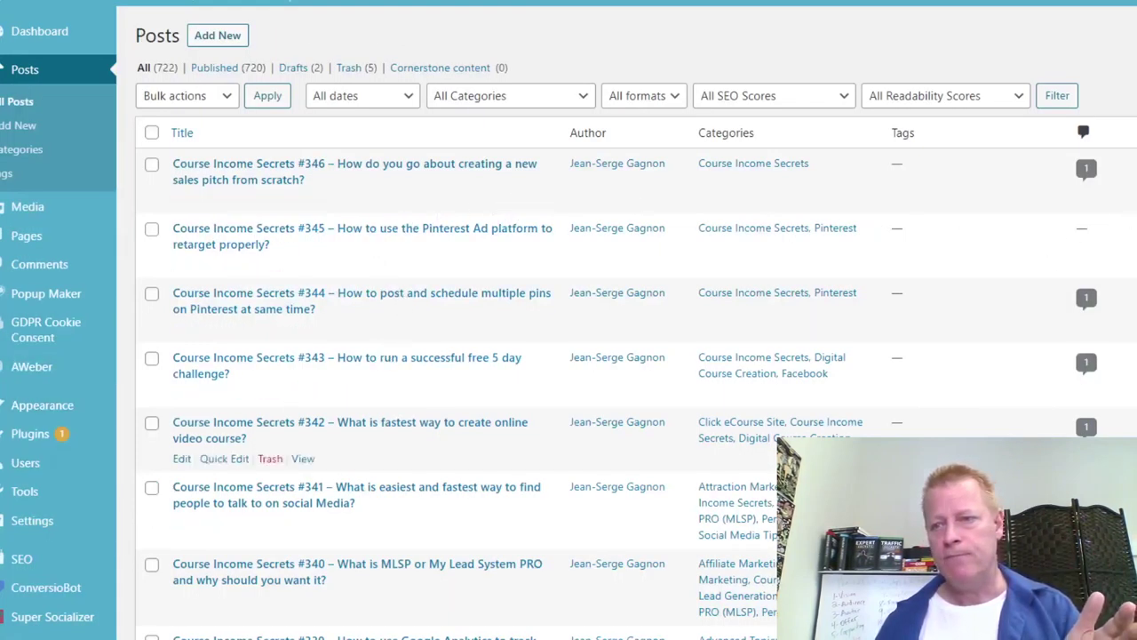
scroll(1084, 339, down, 5)
scroll(1084, 238, down, 6)
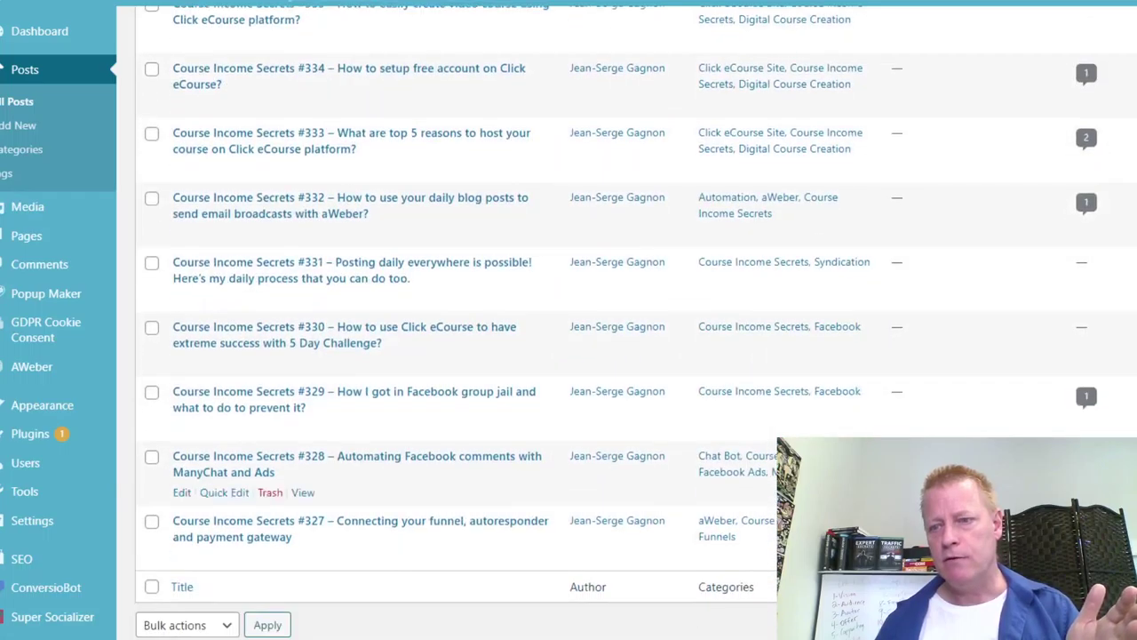
scroll(1083, 225, up, 10)
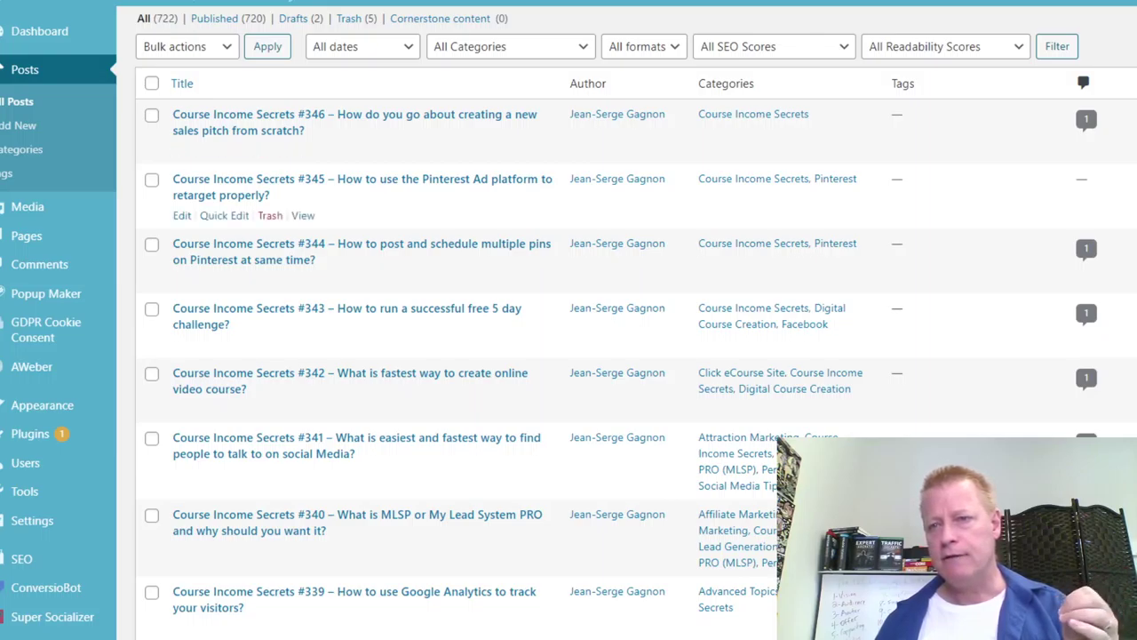
scroll(1084, 226, down, 8)
scroll(1084, 267, up, 10)
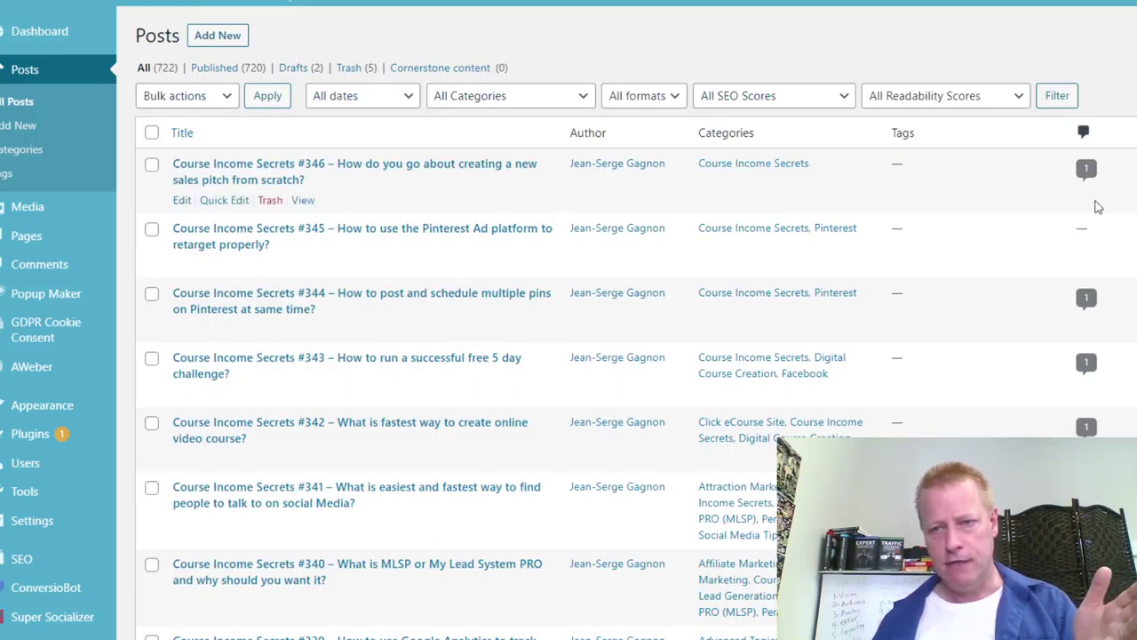
click(278, 182)
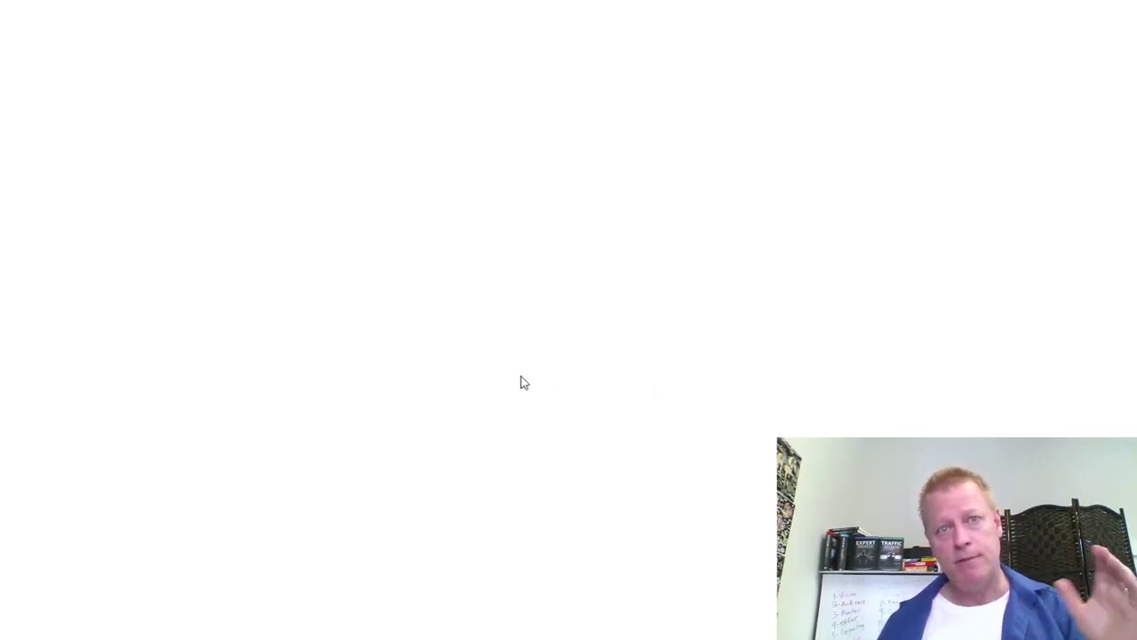
Scroll down to post #346's Yoast SEO panel and highlight part of the meta description
scroll(521, 381, down, 15)
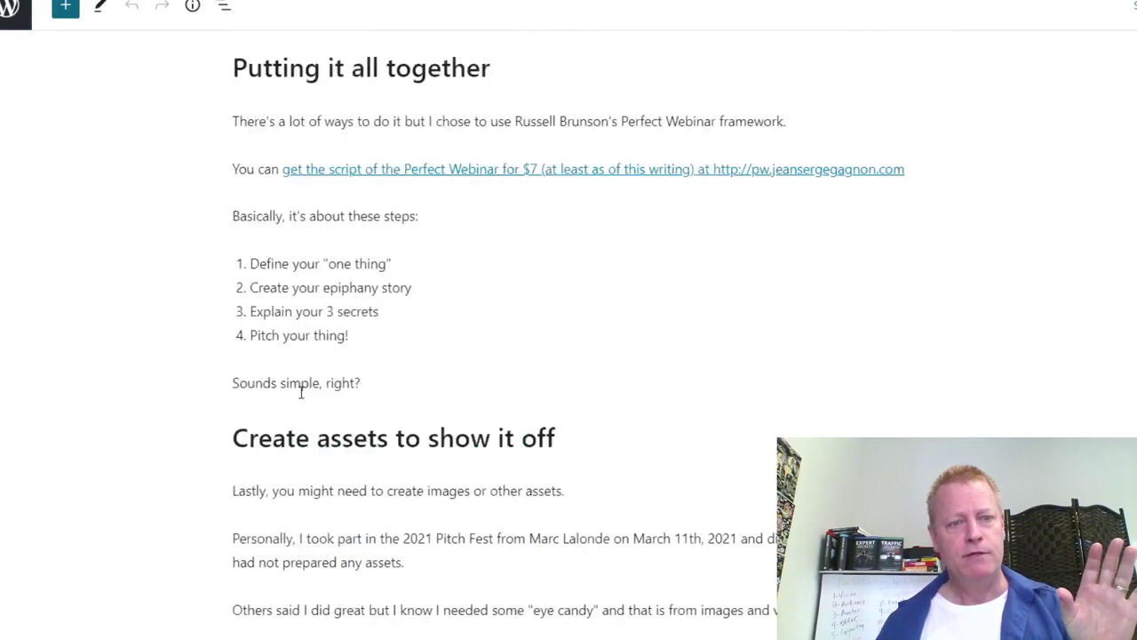
scroll(302, 382, down, 15)
scroll(312, 364, up, 5)
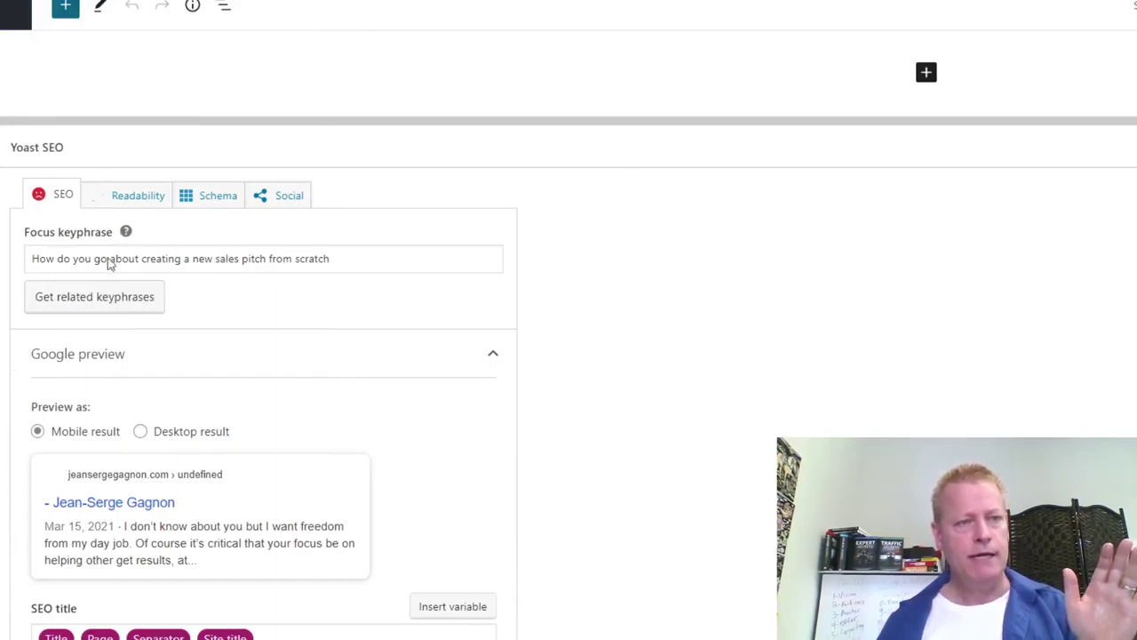
drag(56, 258, 296, 259)
scroll(345, 346, down, 6)
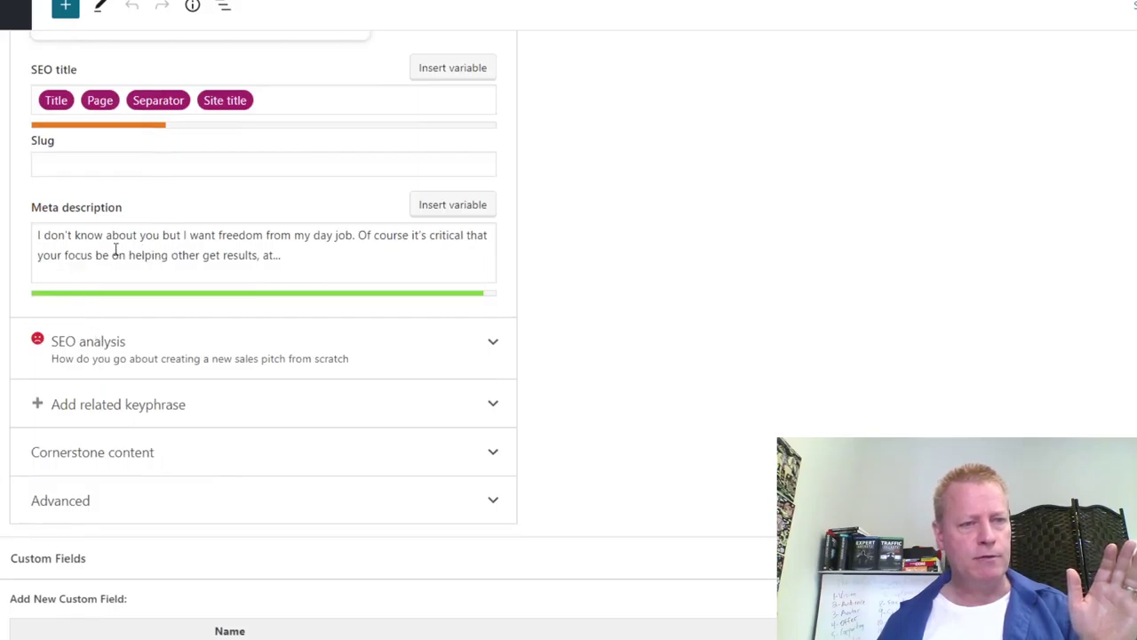
drag(75, 236, 168, 255)
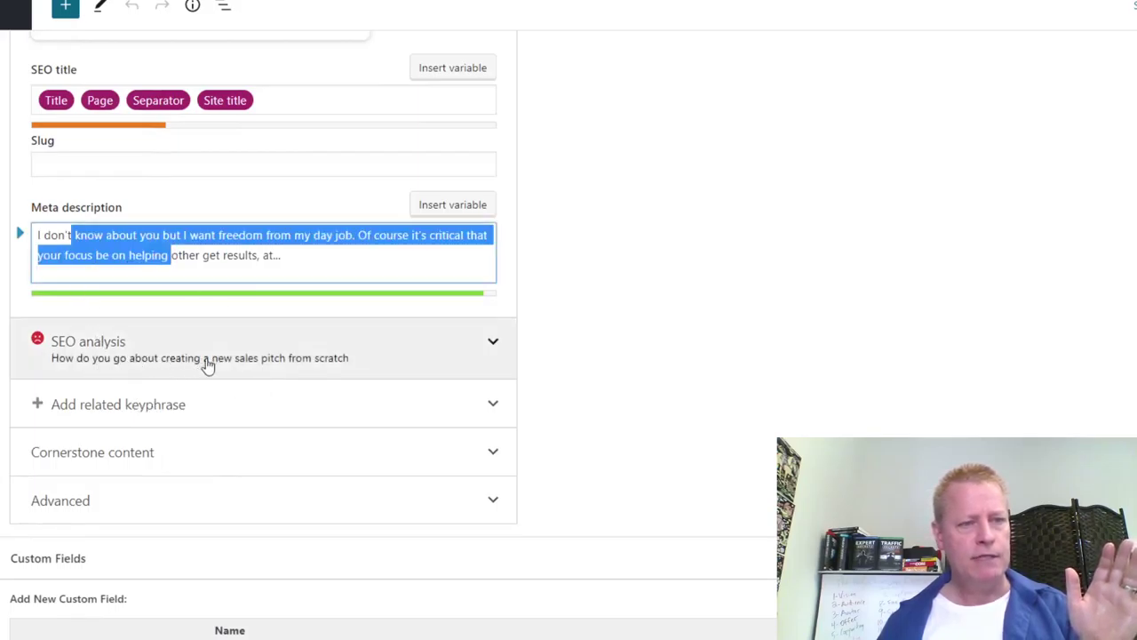
Expand the Yoast SEO analysis and review its 6 problems and 2 improvements, then switch to Notepad
click(508, 366)
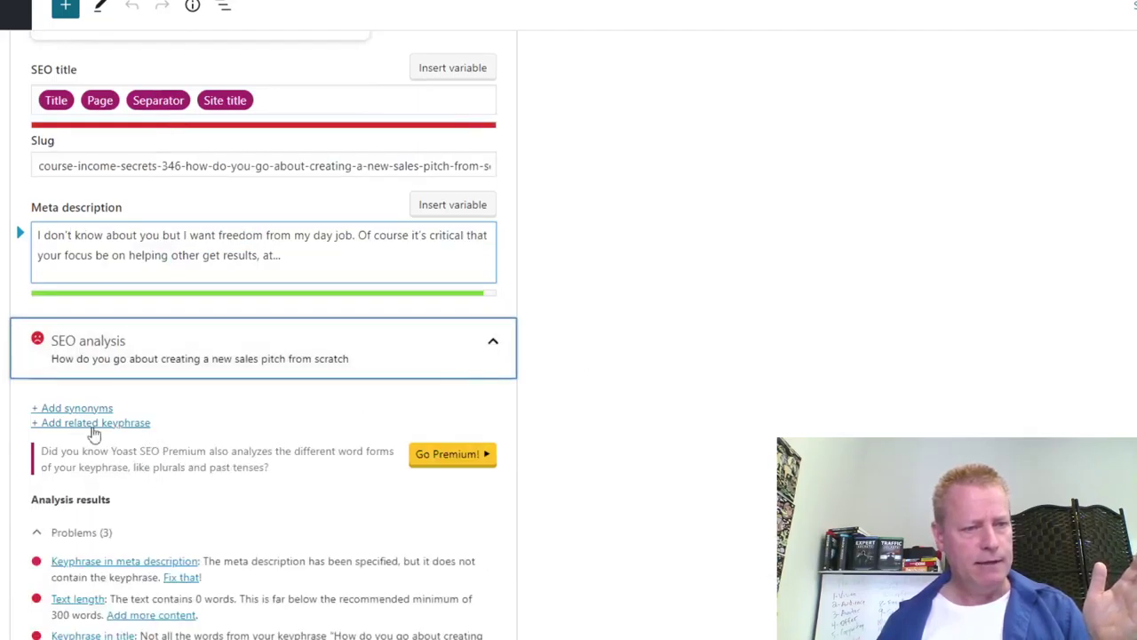
scroll(322, 498, down, 3)
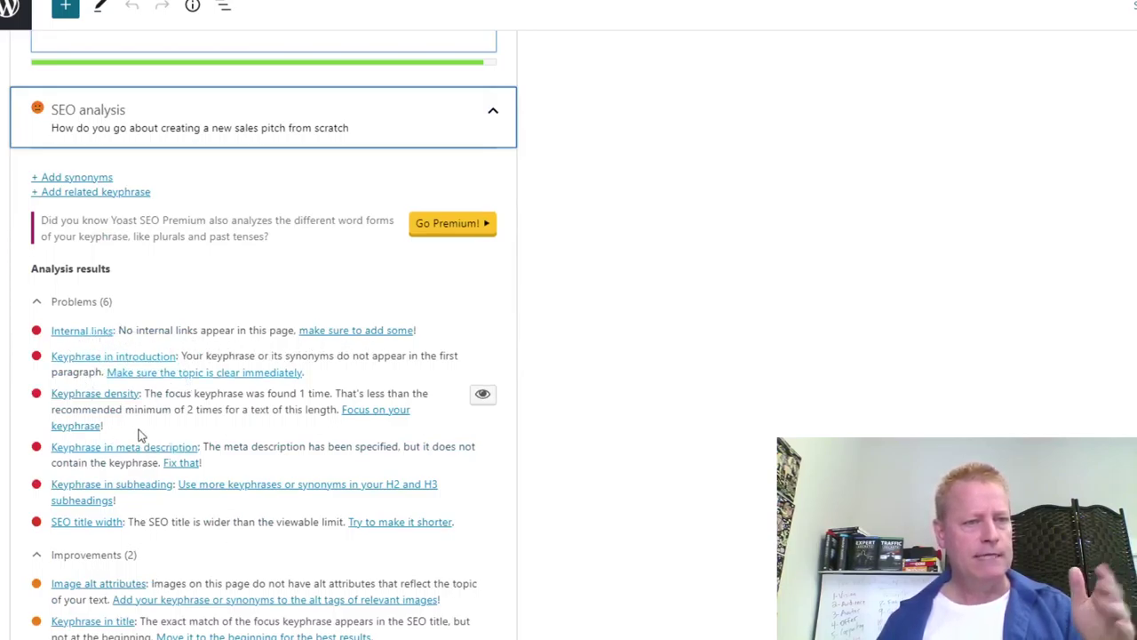
scroll(142, 434, down, 3)
scroll(144, 436, up, 6)
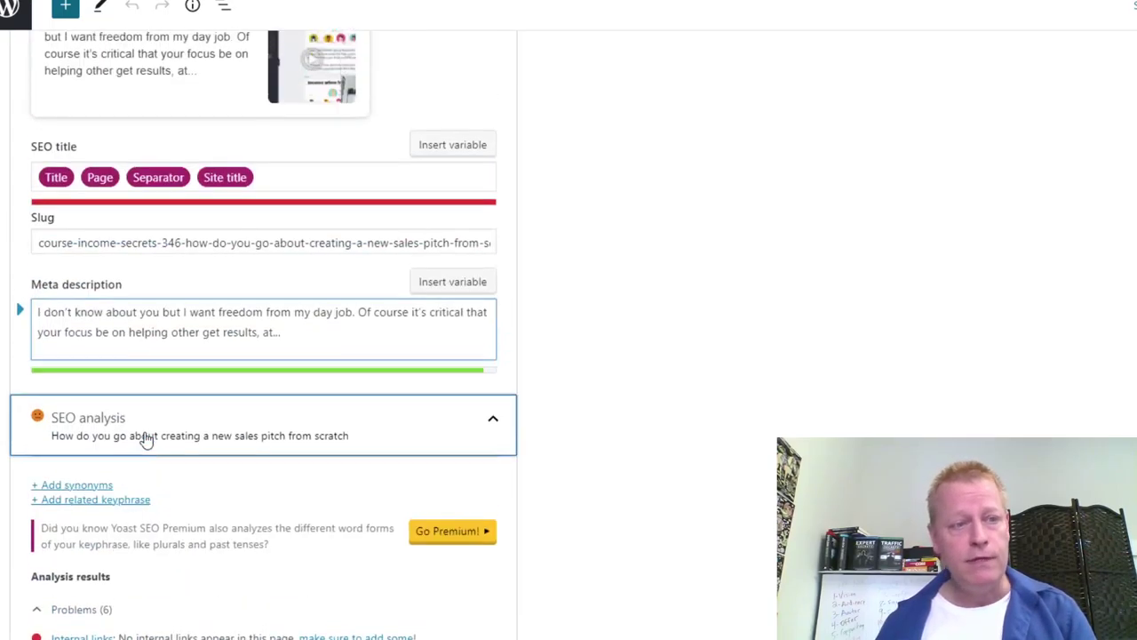
scroll(165, 439, down, 3)
scroll(167, 438, down, 2)
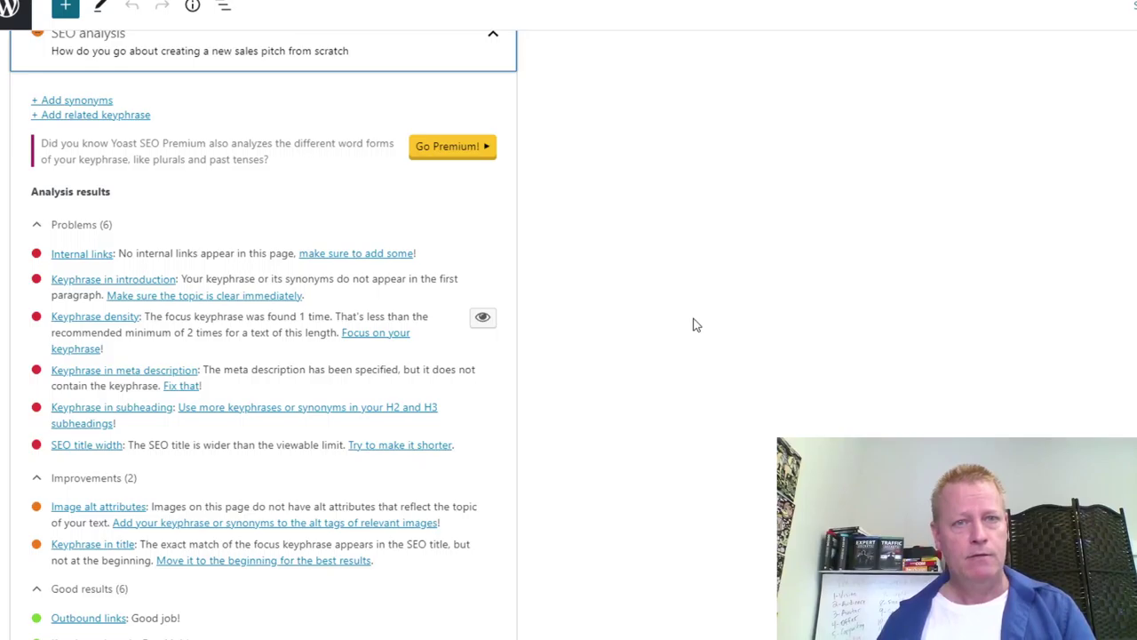
key(alt+Tab)
key(alt+Tab)
key(alt+Tab)
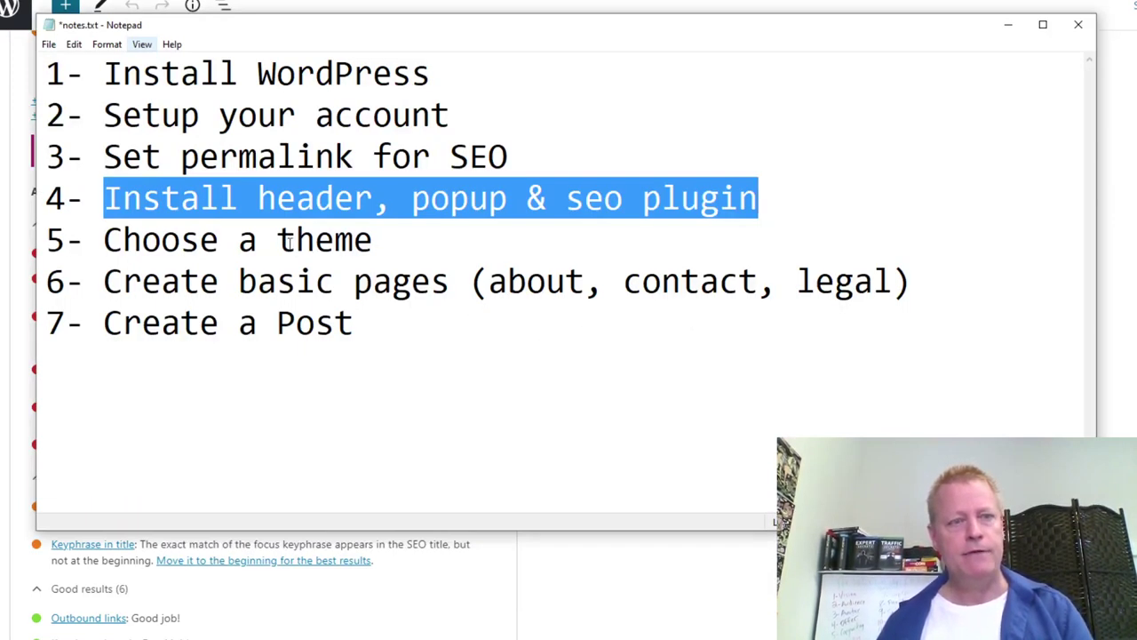
Highlight step 5 'Choose a theme' in notes.txt, then return to the WordPress admin
drag(371, 250, 104, 249)
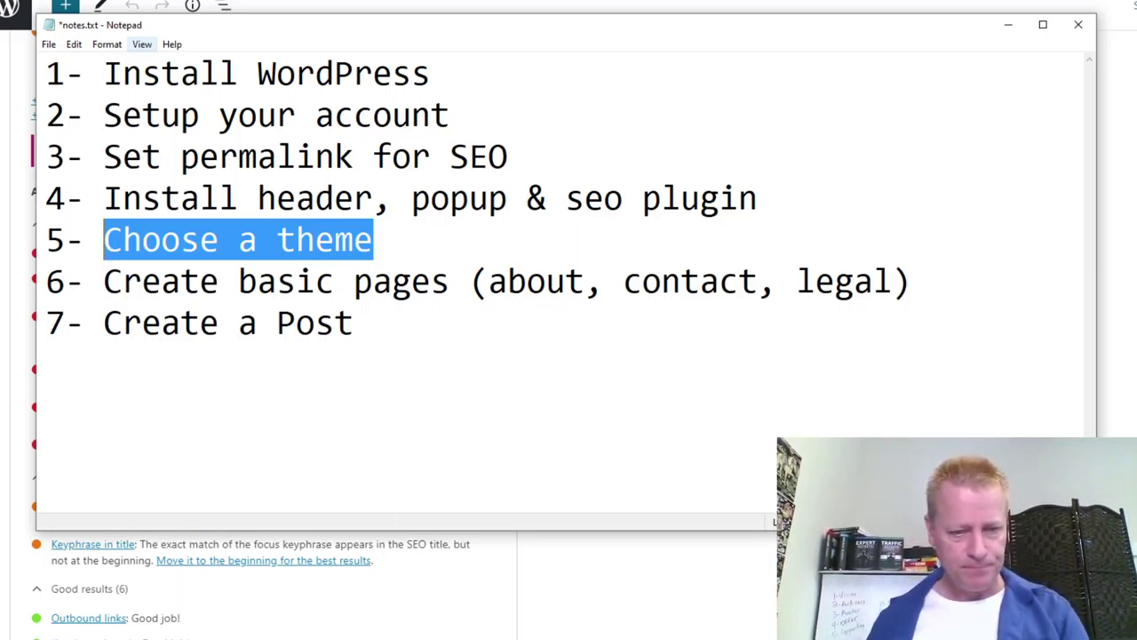
click(711, 636)
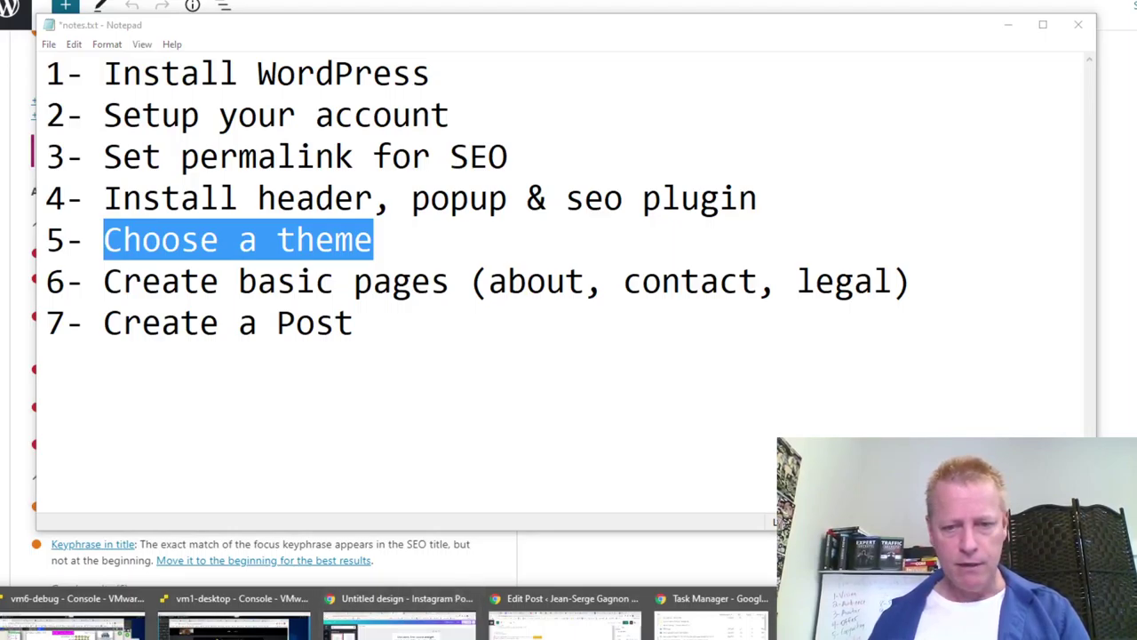
click(565, 622)
Go to Appearance > Themes to view Twenty Twenty-One active beside Twenty Nineteen and Twenty Twenty
mouse_move(44, 107)
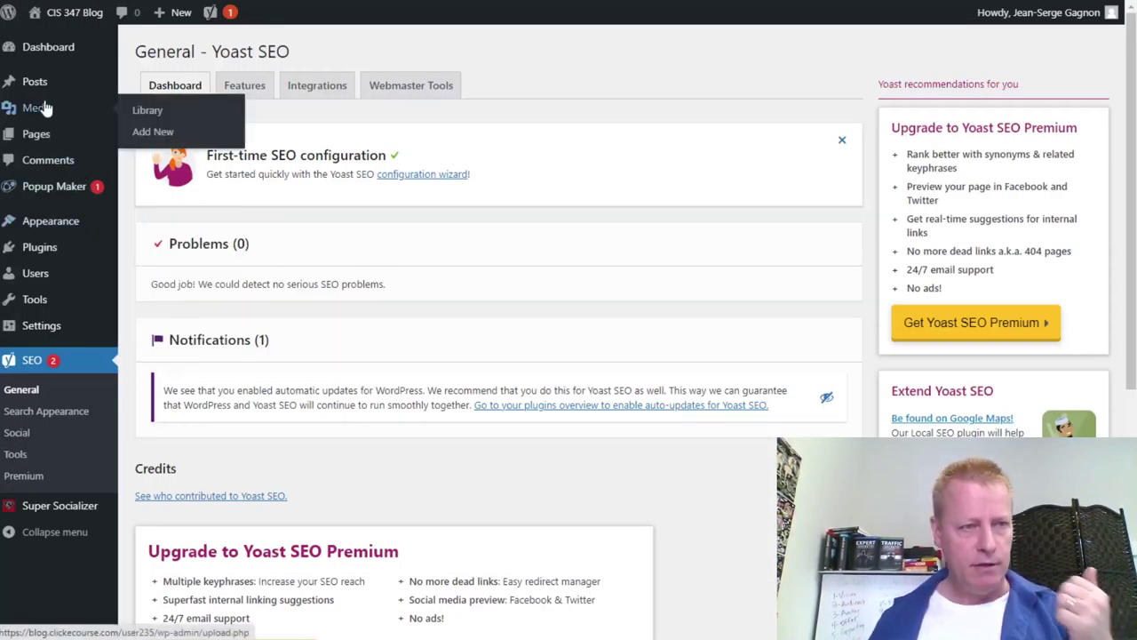
mouse_move(55, 228)
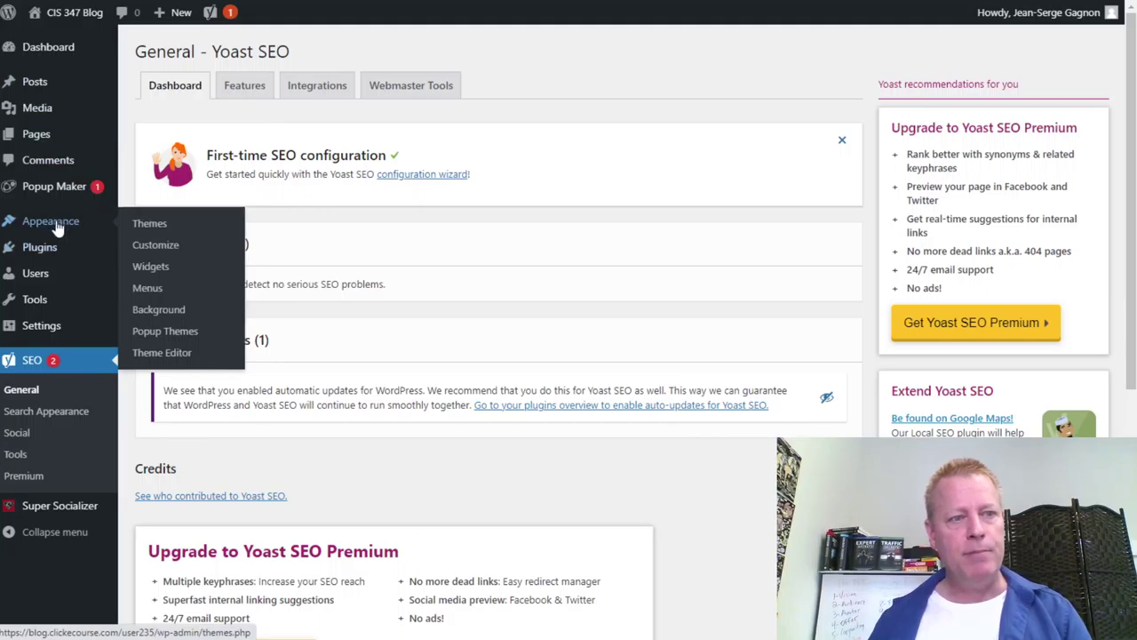
click(164, 229)
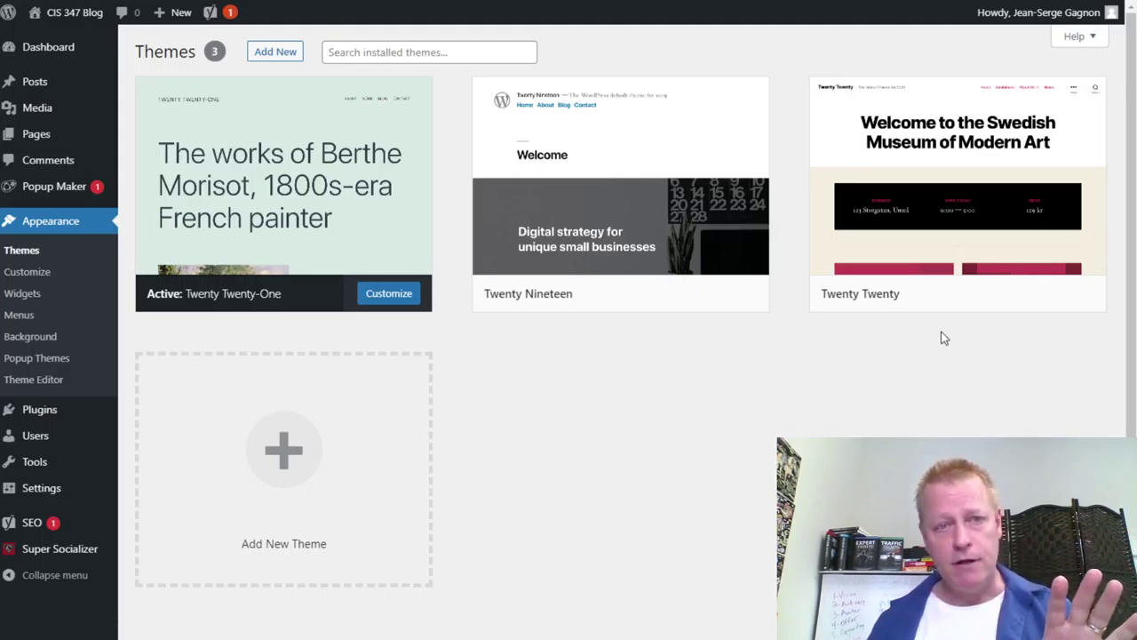
mouse_move(587, 229)
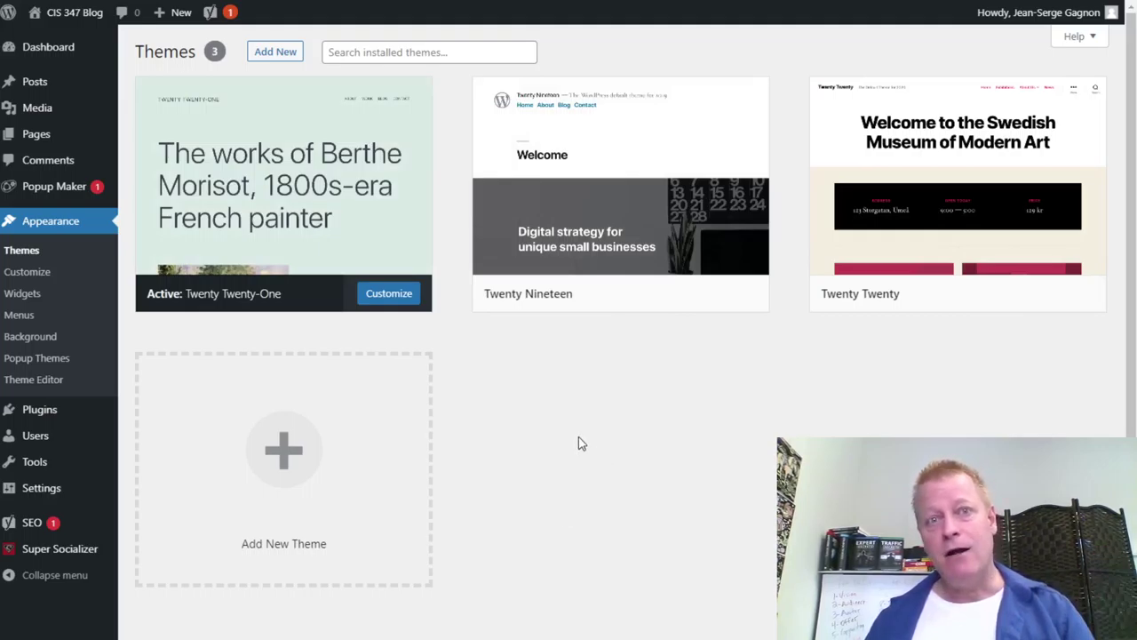
Open the Add Themes directory and scroll through the listed themes
click(281, 53)
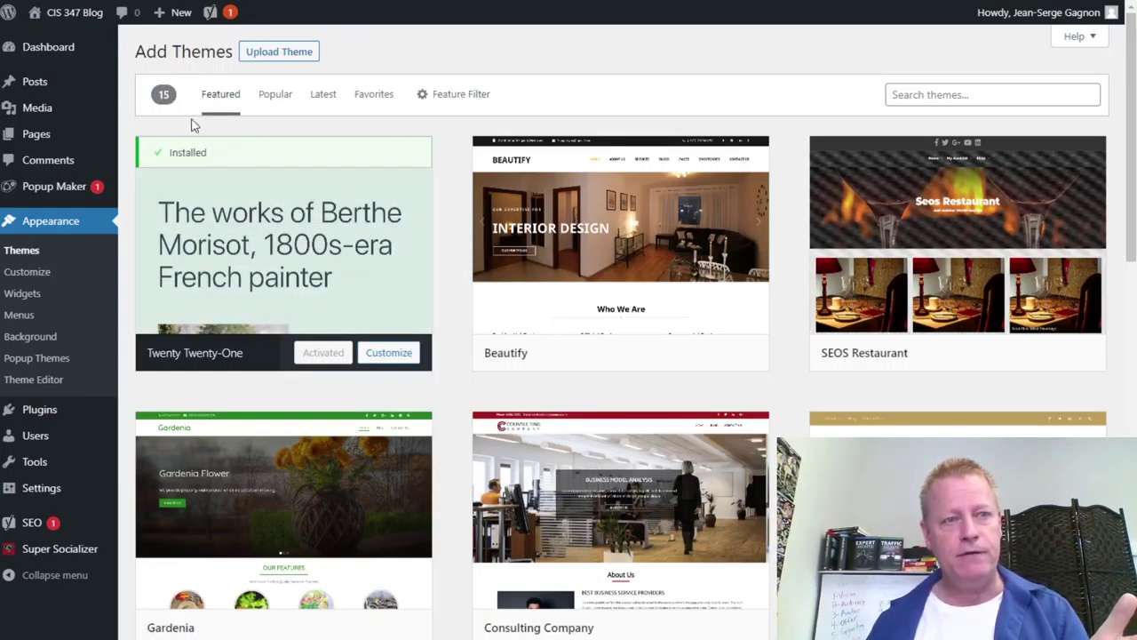
scroll(505, 307, down, 10)
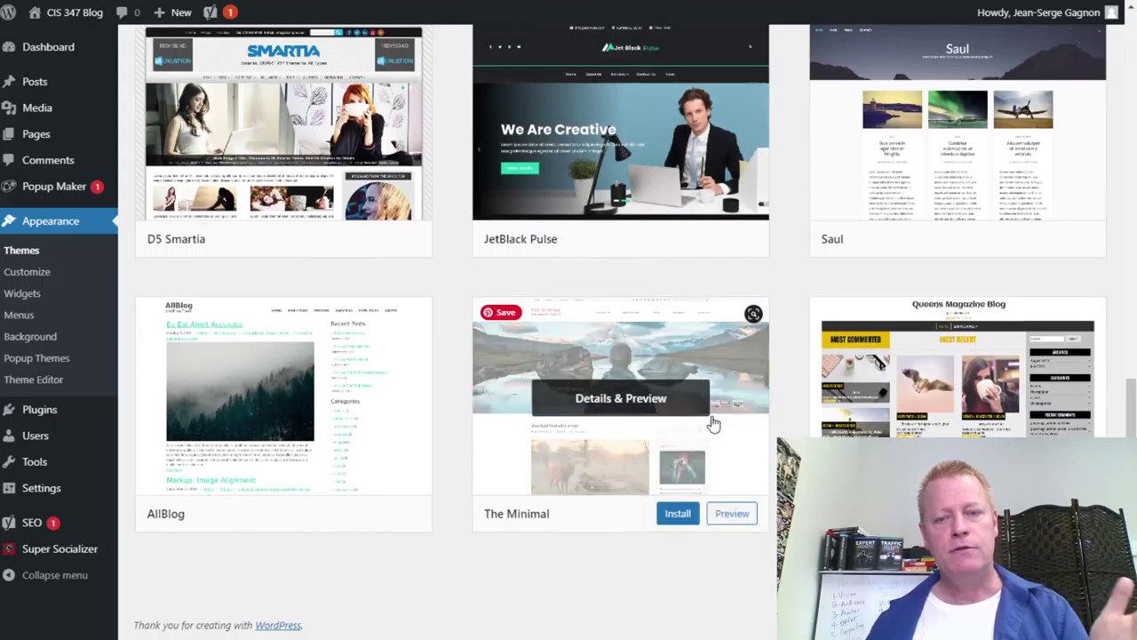
scroll(711, 418, up, 5)
scroll(711, 411, up, 2)
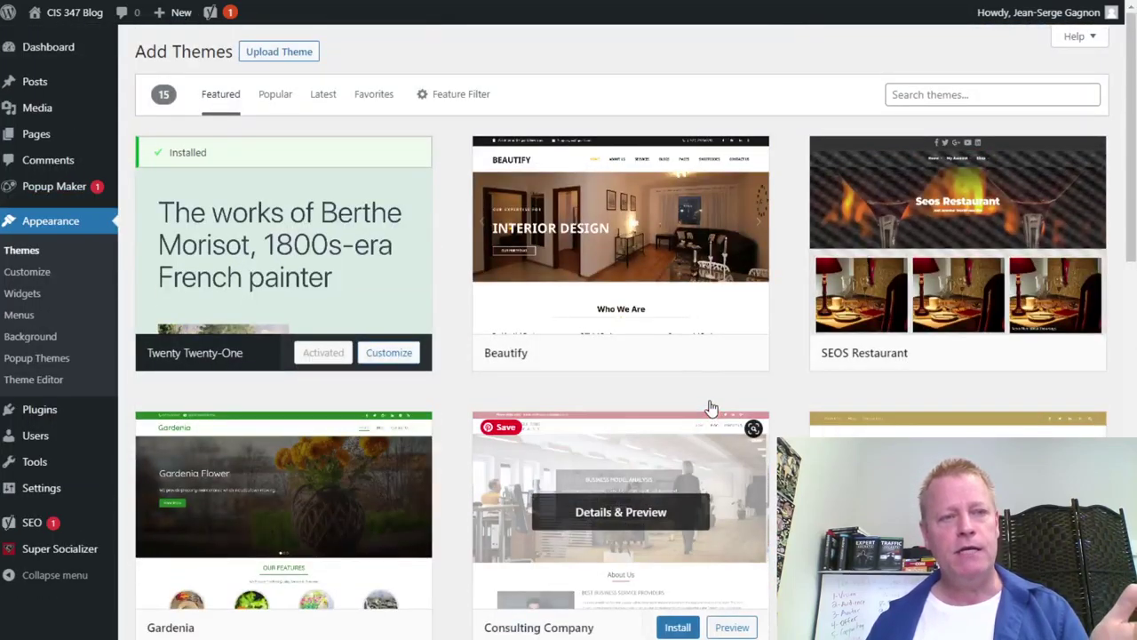
Show the Popular themes, scroll the grid, and open Neve's details and preview
click(270, 100)
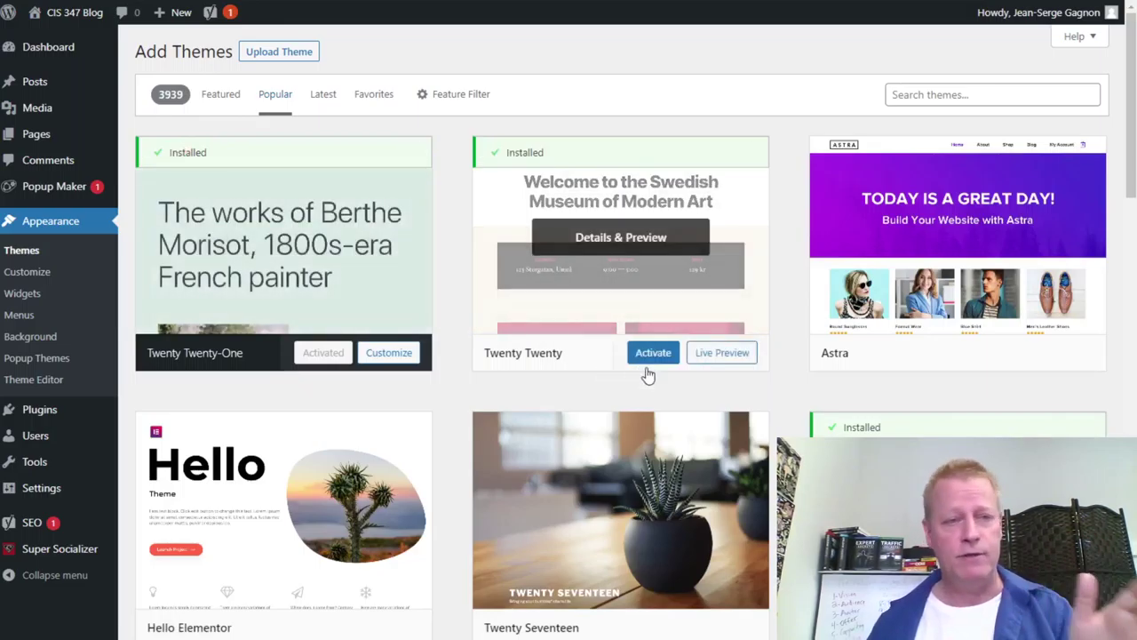
scroll(769, 331, down, 9)
scroll(771, 330, down, 15)
scroll(769, 329, up, 20)
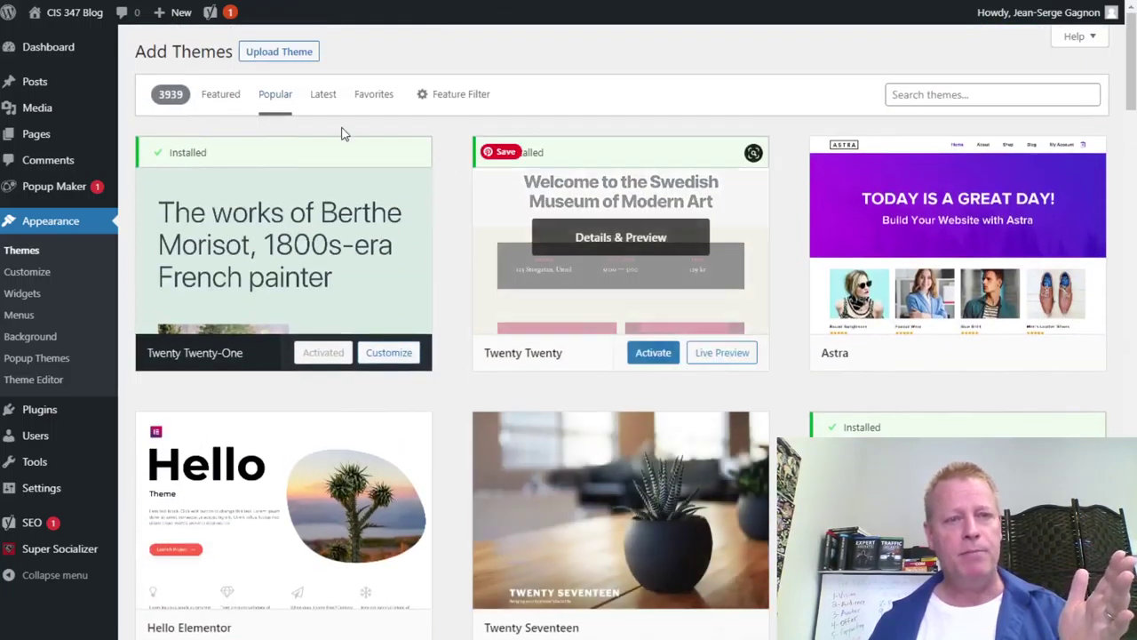
scroll(1015, 356, down, 1)
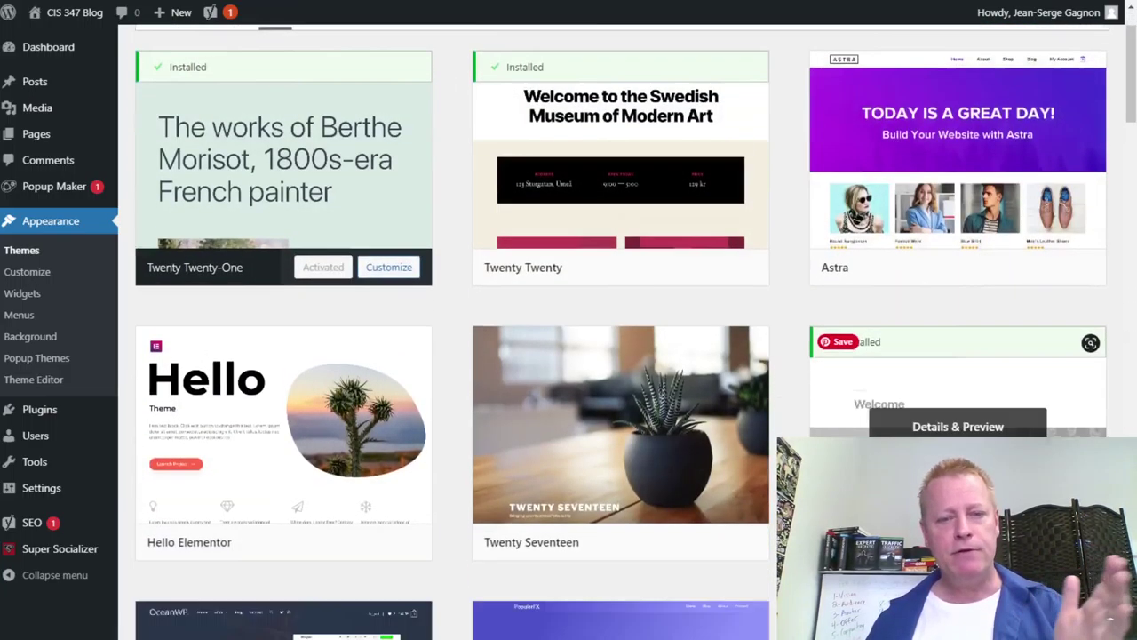
scroll(533, 544, down, 3)
scroll(542, 549, down, 1)
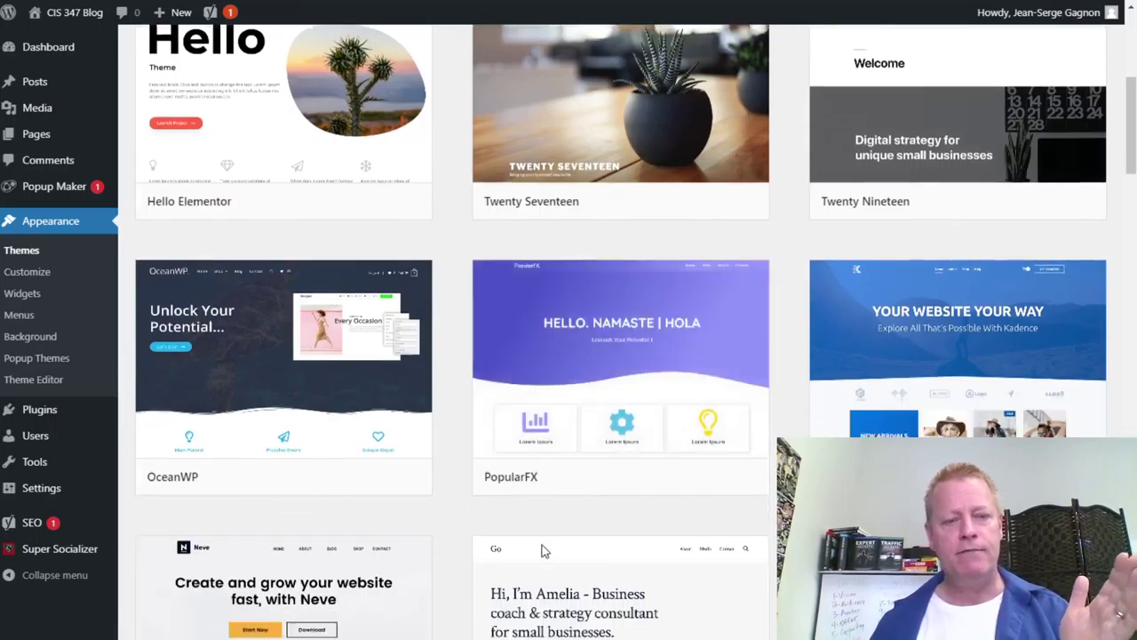
scroll(542, 549, down, 3)
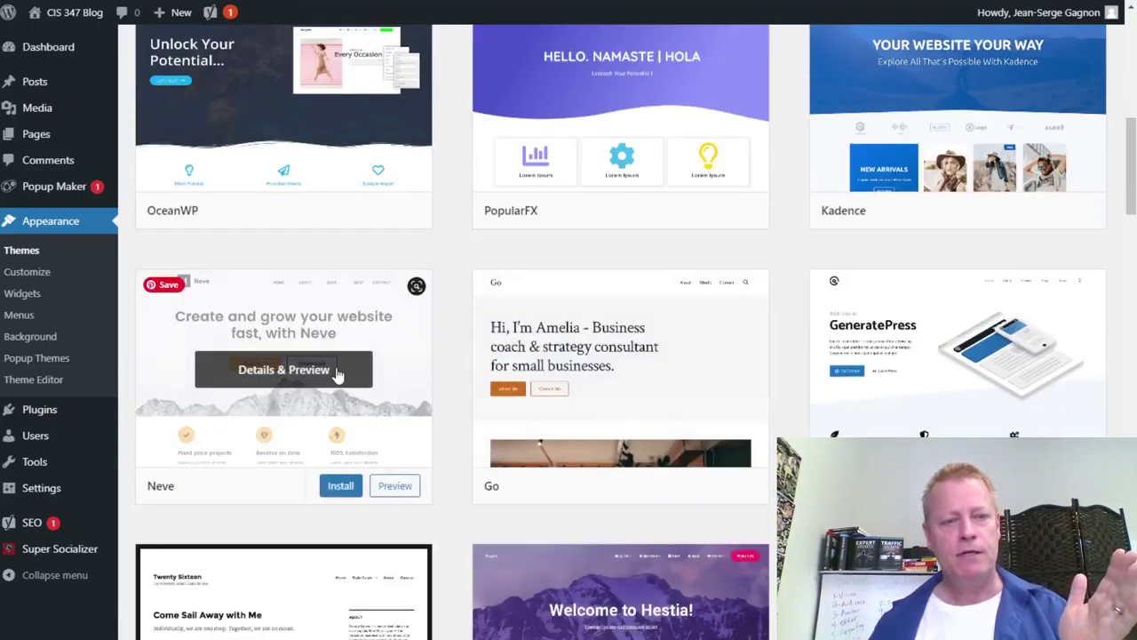
click(341, 365)
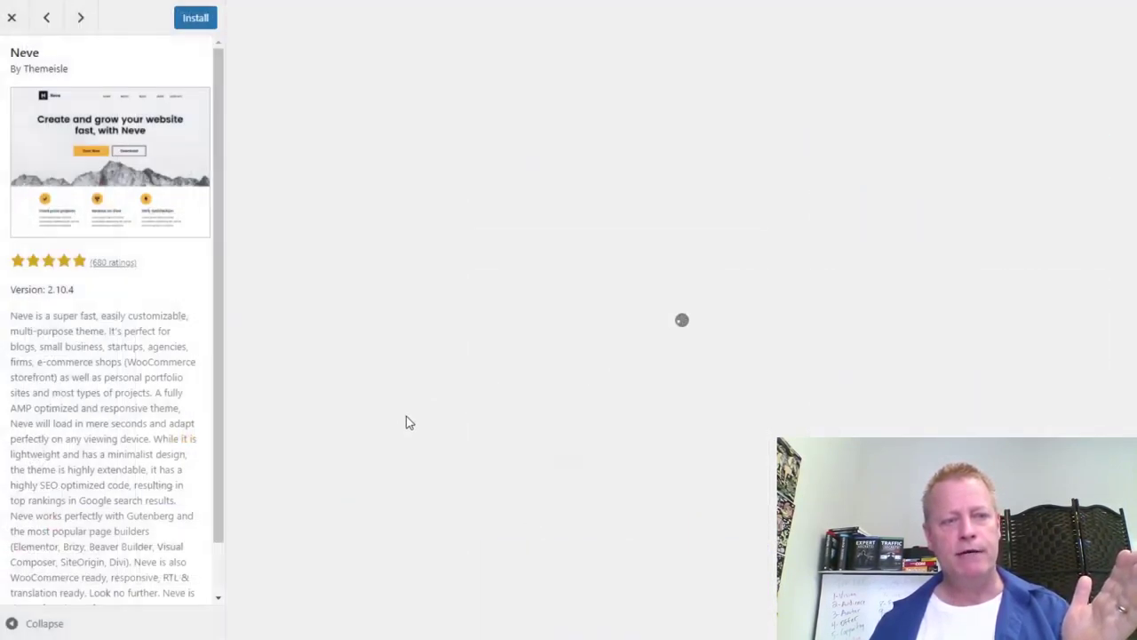
Scroll through the Neve theme preview and read its description
scroll(46, 289, down, 1)
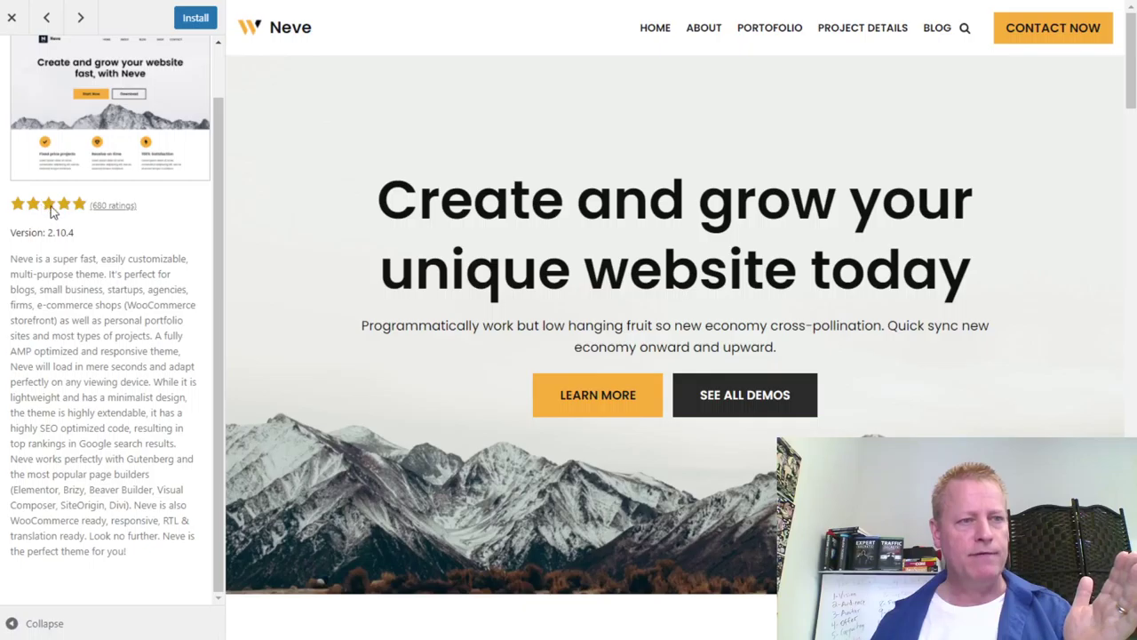
drag(61, 266, 105, 476)
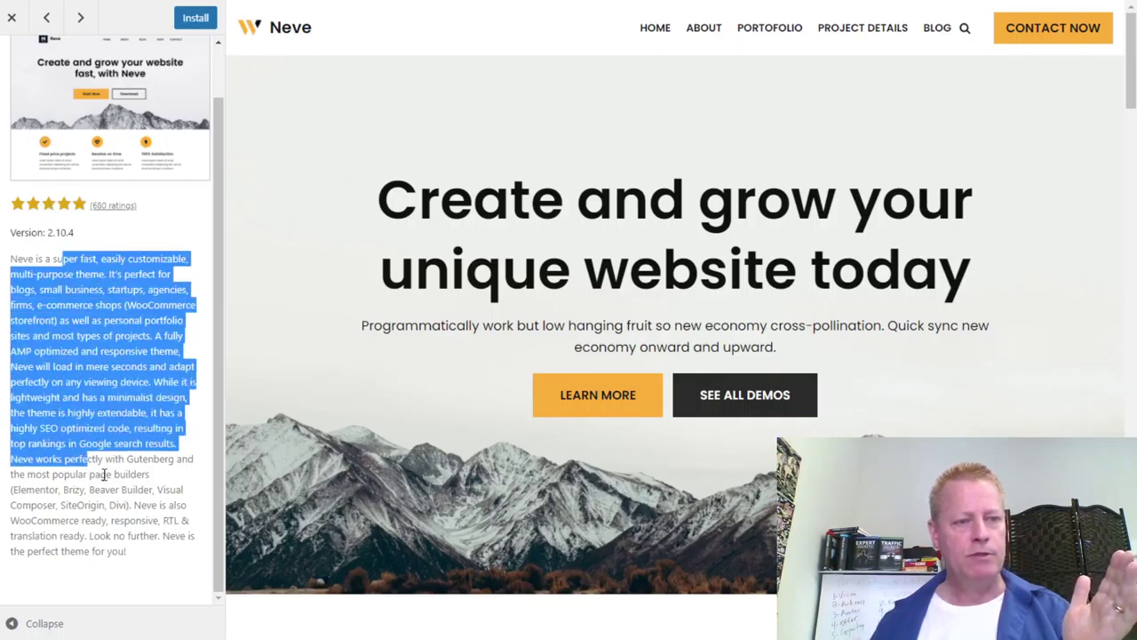
click(104, 475)
scroll(674, 342, down, 12)
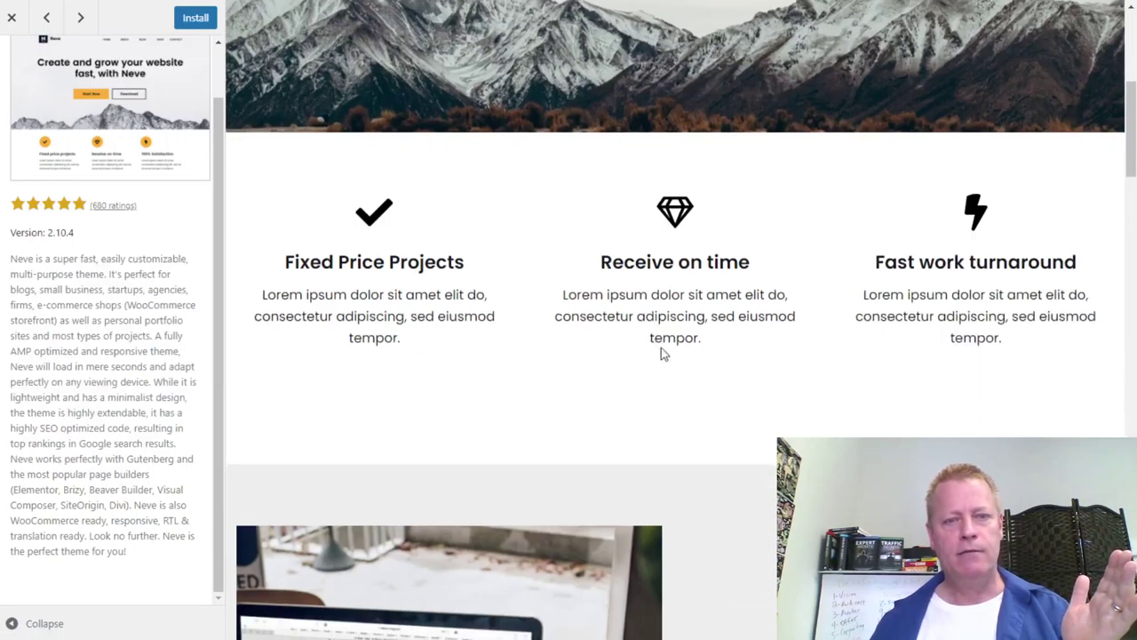
scroll(673, 351, down, 15)
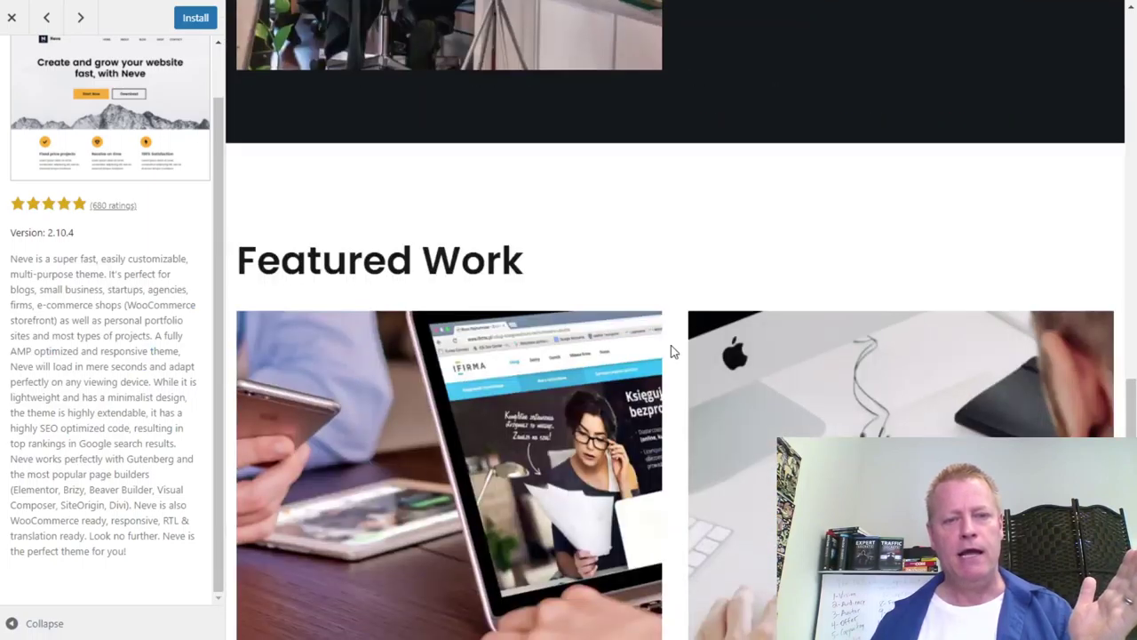
scroll(672, 346, up, 15)
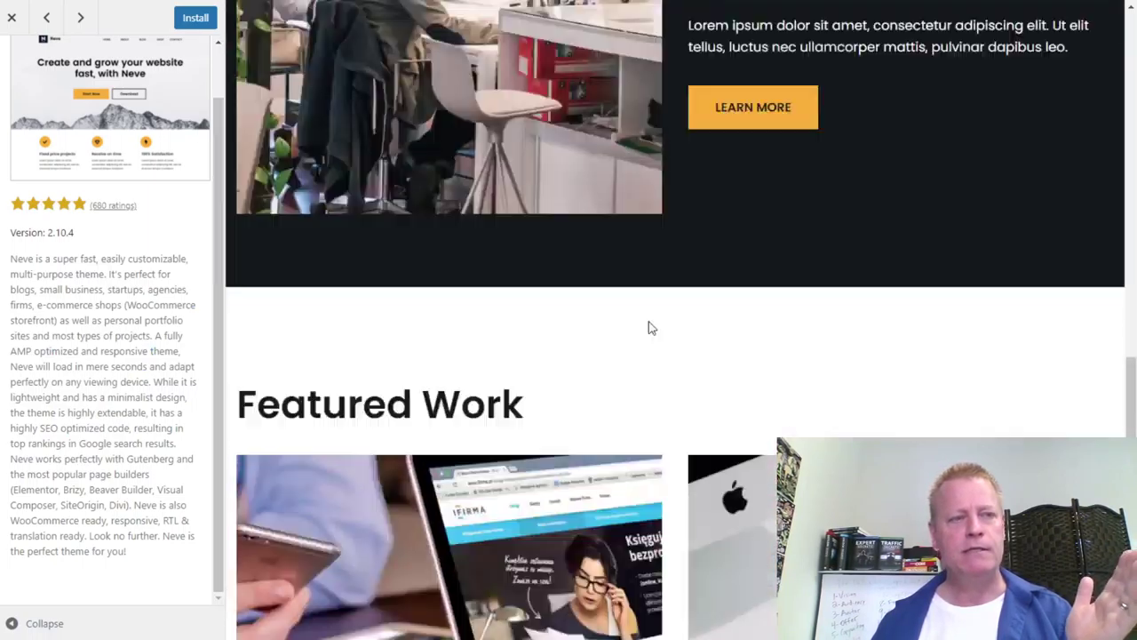
scroll(625, 316, up, 3)
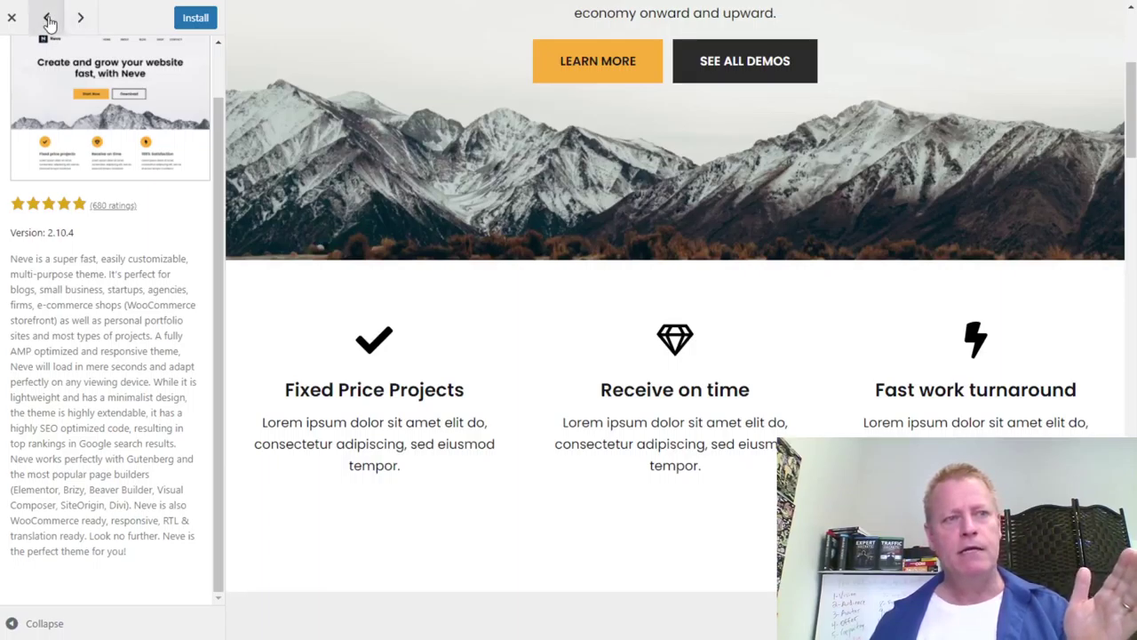
Advance through the Go, GeneratePress and Twenty Sixteen theme previews
click(78, 18)
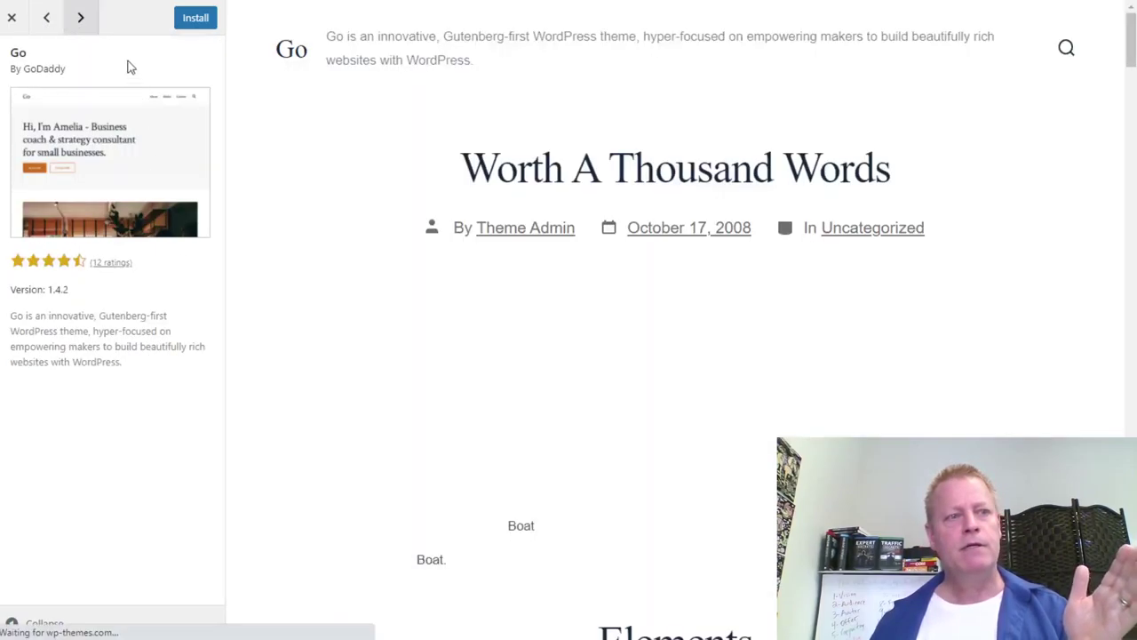
click(80, 18)
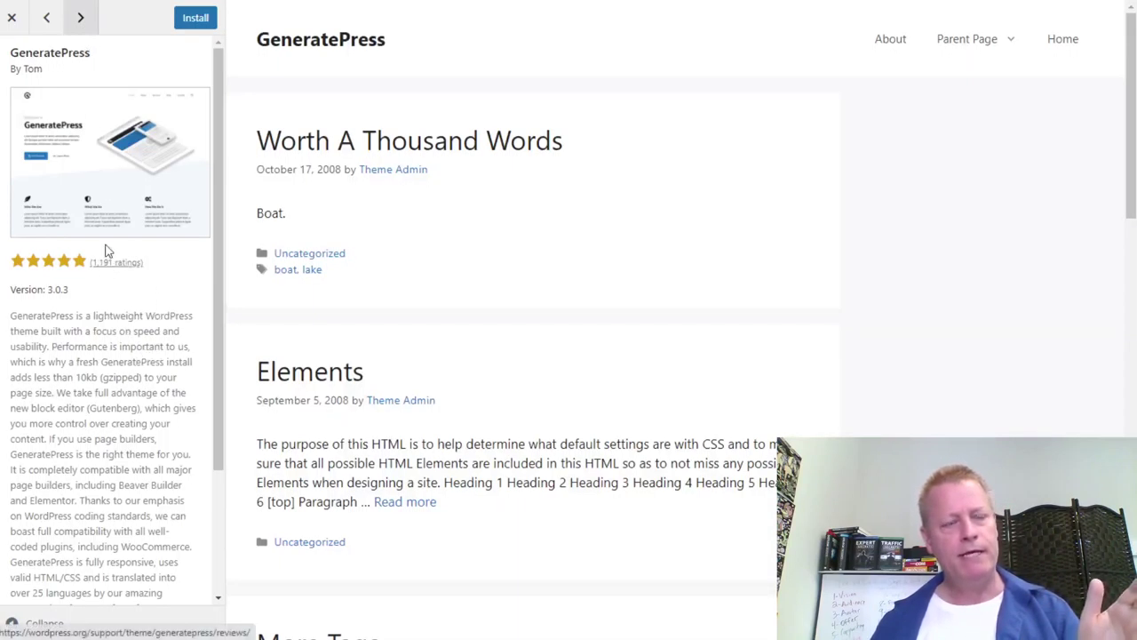
click(78, 17)
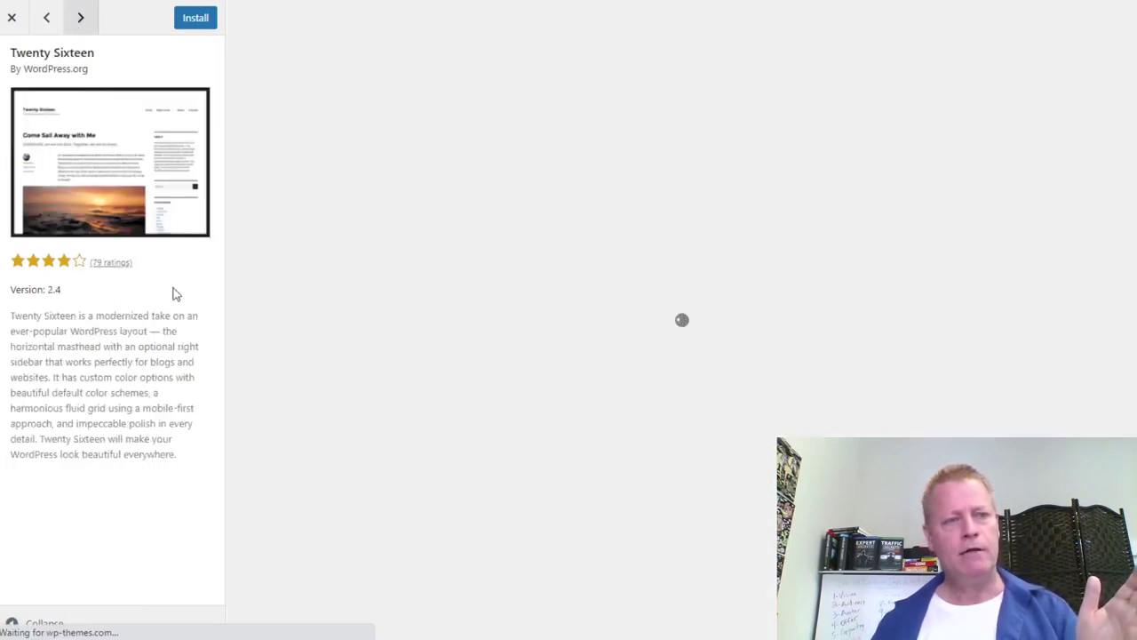
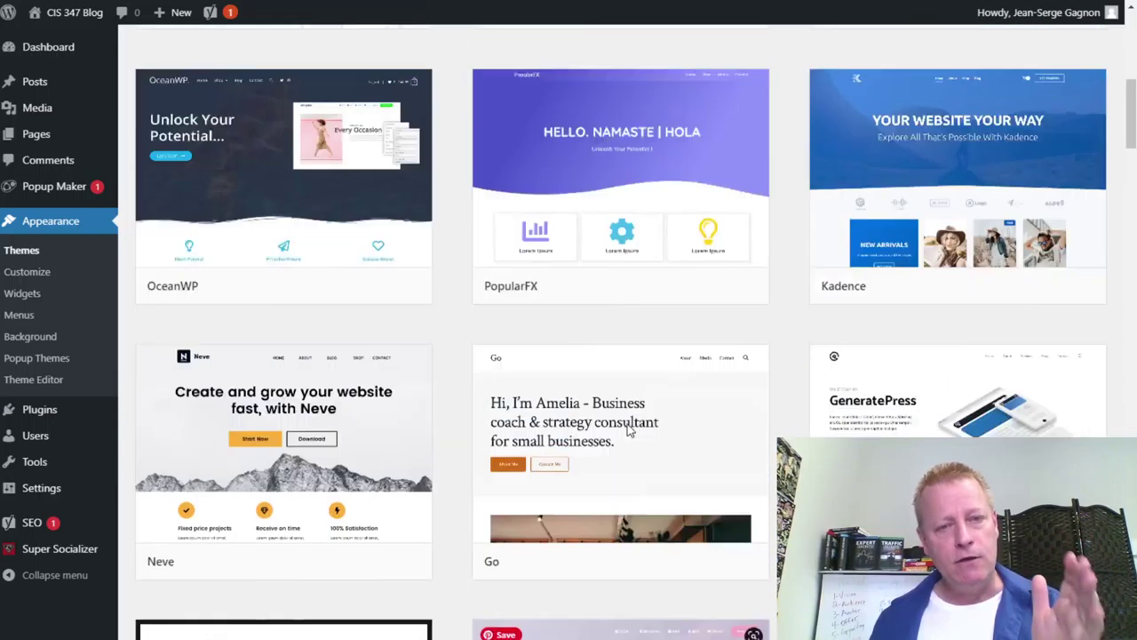
scroll(567, 292, up, 5)
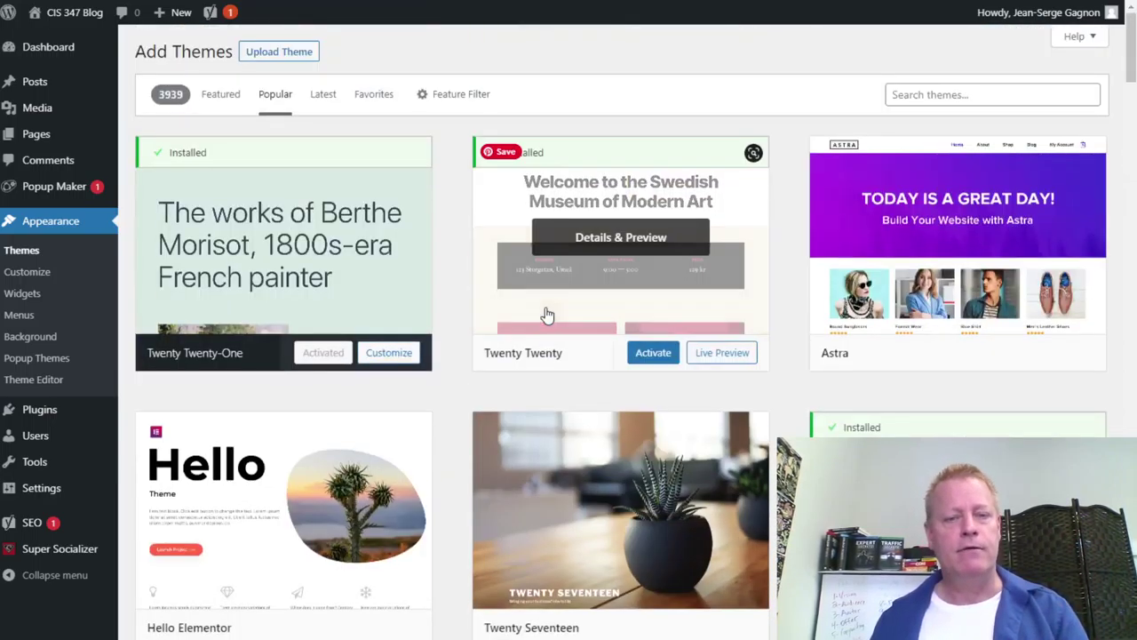
Switch the theme gallery to list the Latest themes
click(323, 96)
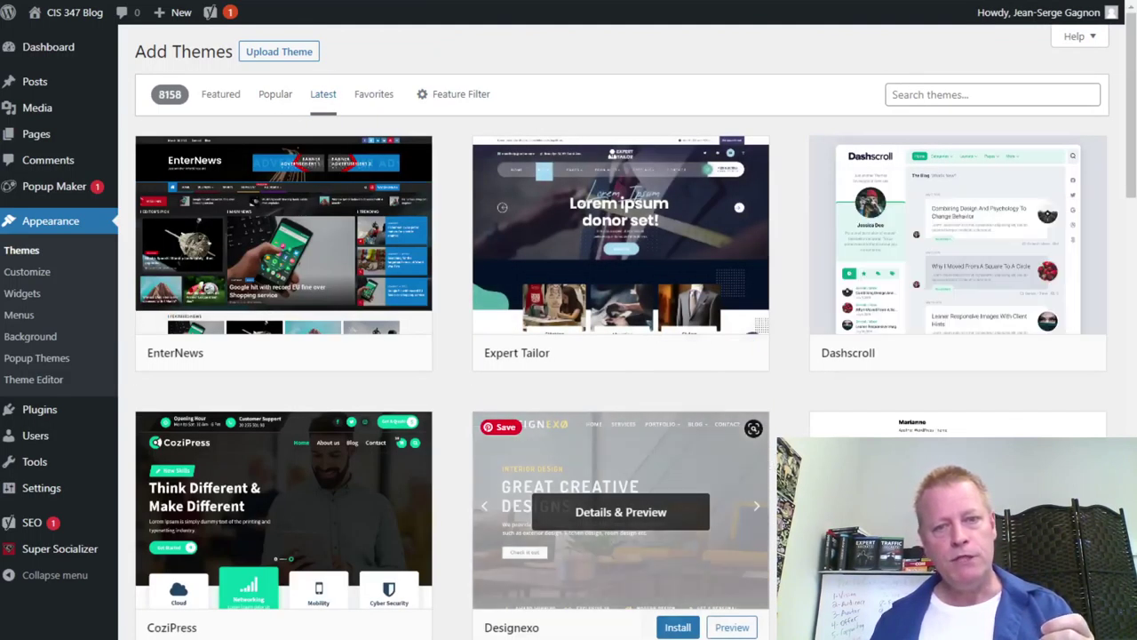
scroll(620, 355, down, 15)
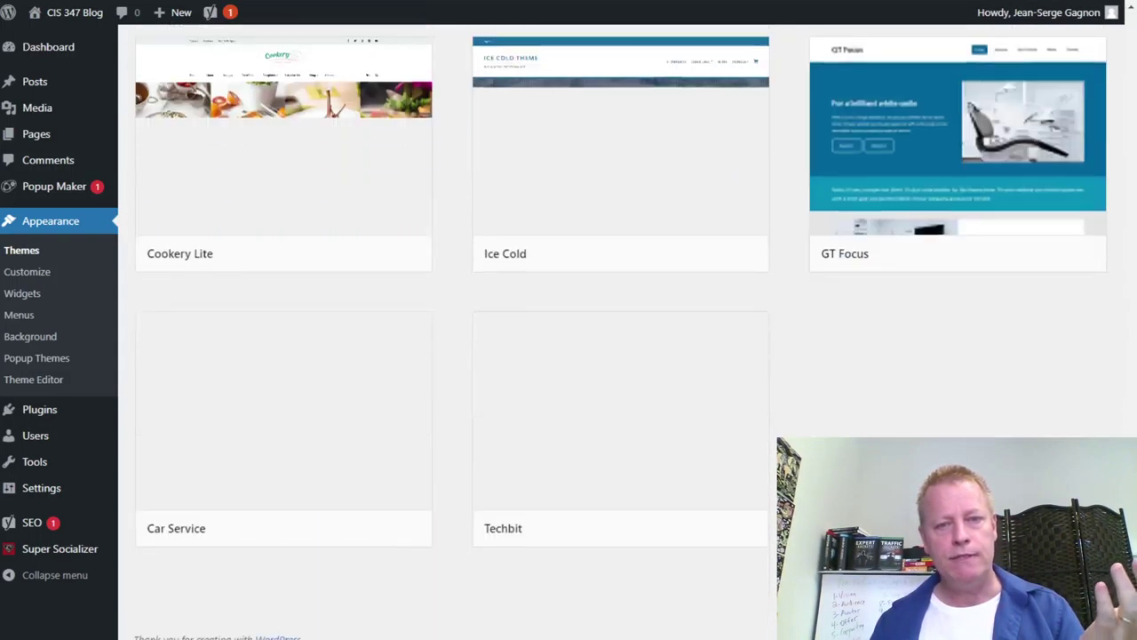
scroll(620, 355, up, 15)
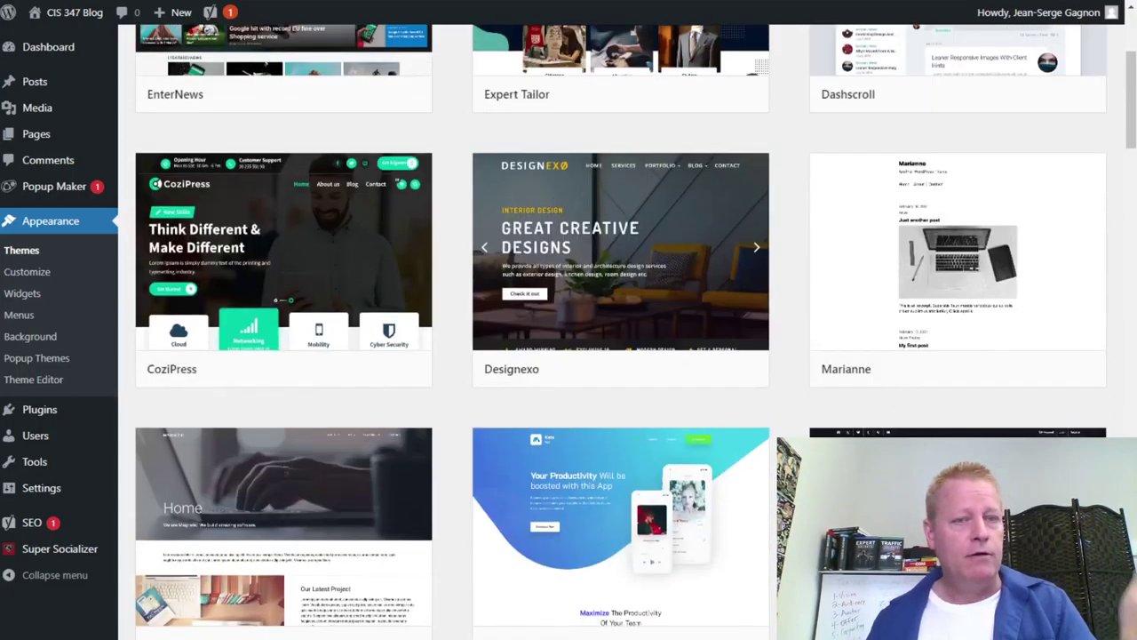
scroll(620, 355, up, 3)
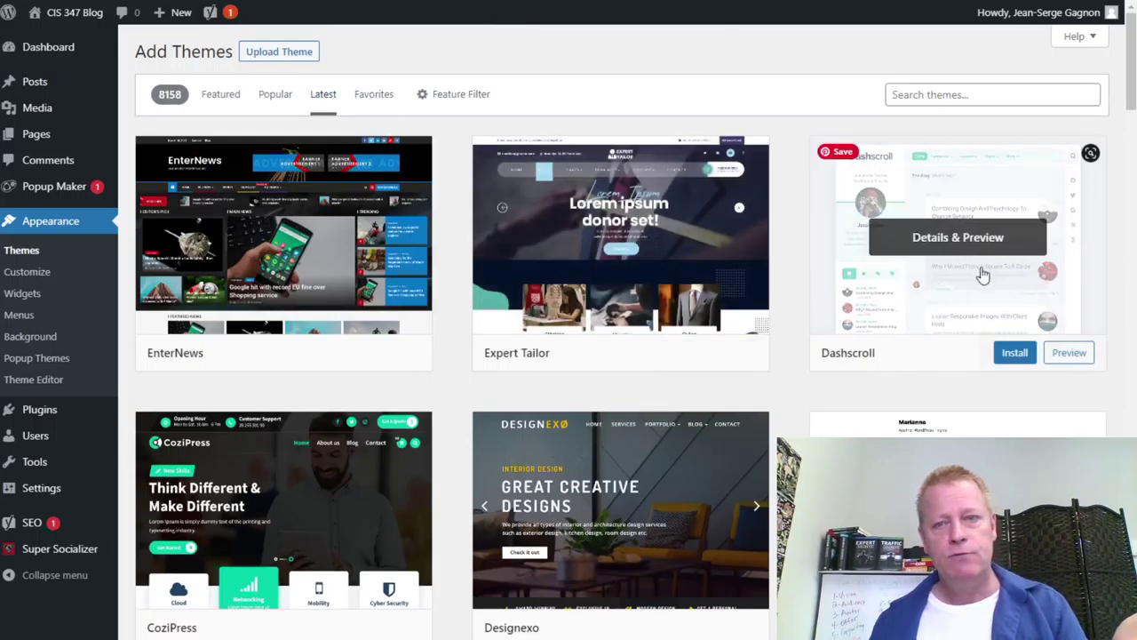
Look through the Dashscroll theme's details and demo, then close the preview
click(957, 239)
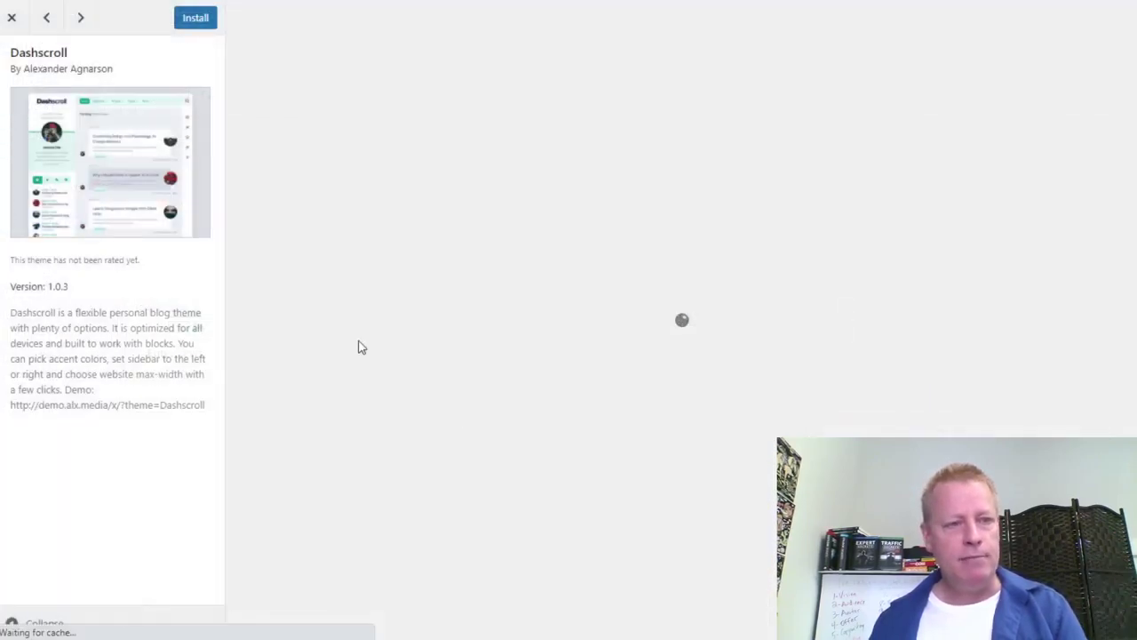
drag(29, 259, 151, 275)
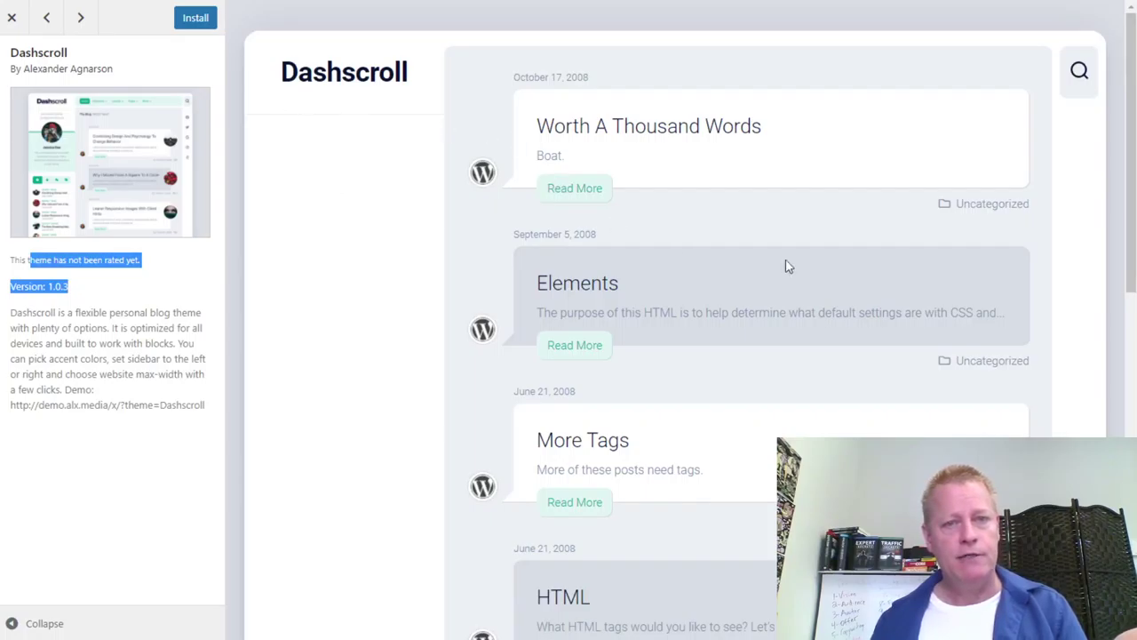
scroll(786, 266, down, 9)
scroll(842, 251, up, 7)
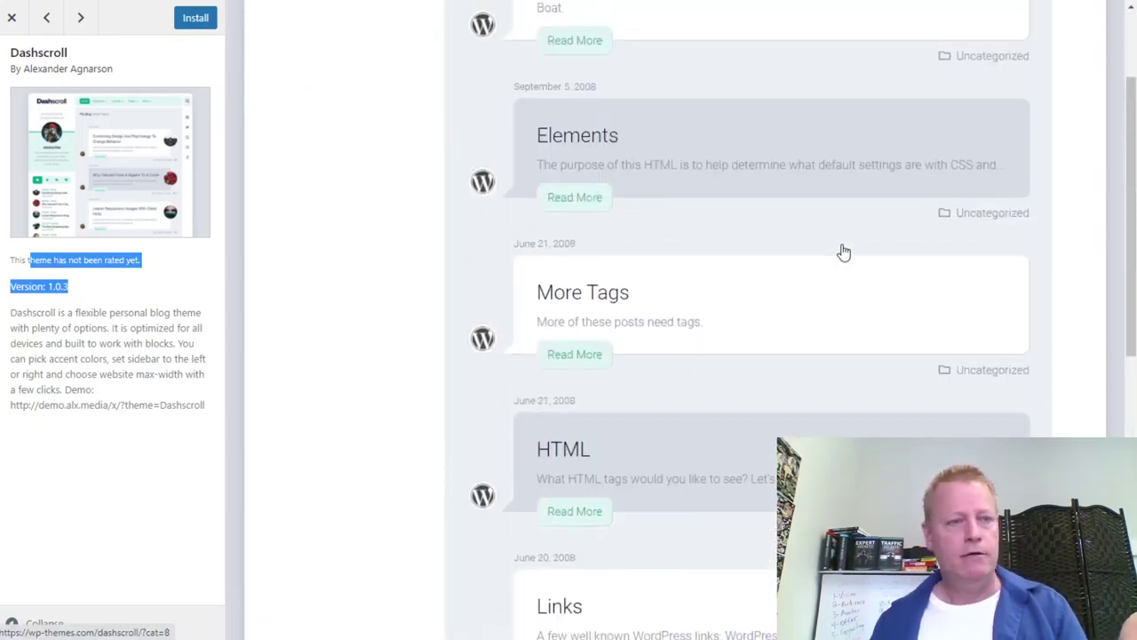
scroll(842, 250, up, 2)
click(82, 388)
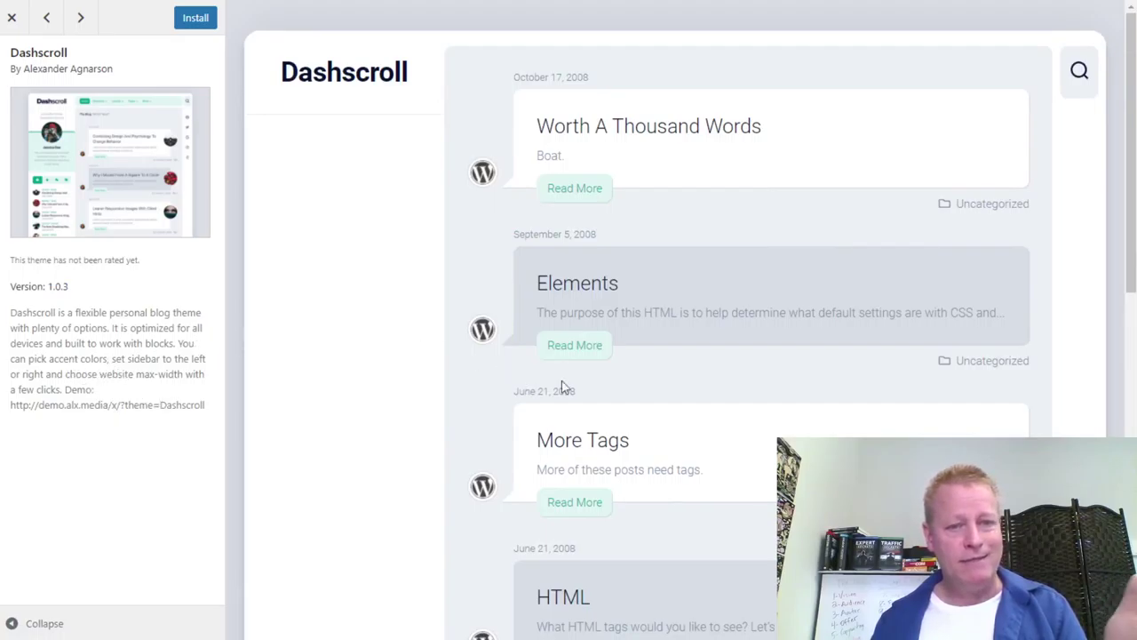
scroll(654, 394, down, 1)
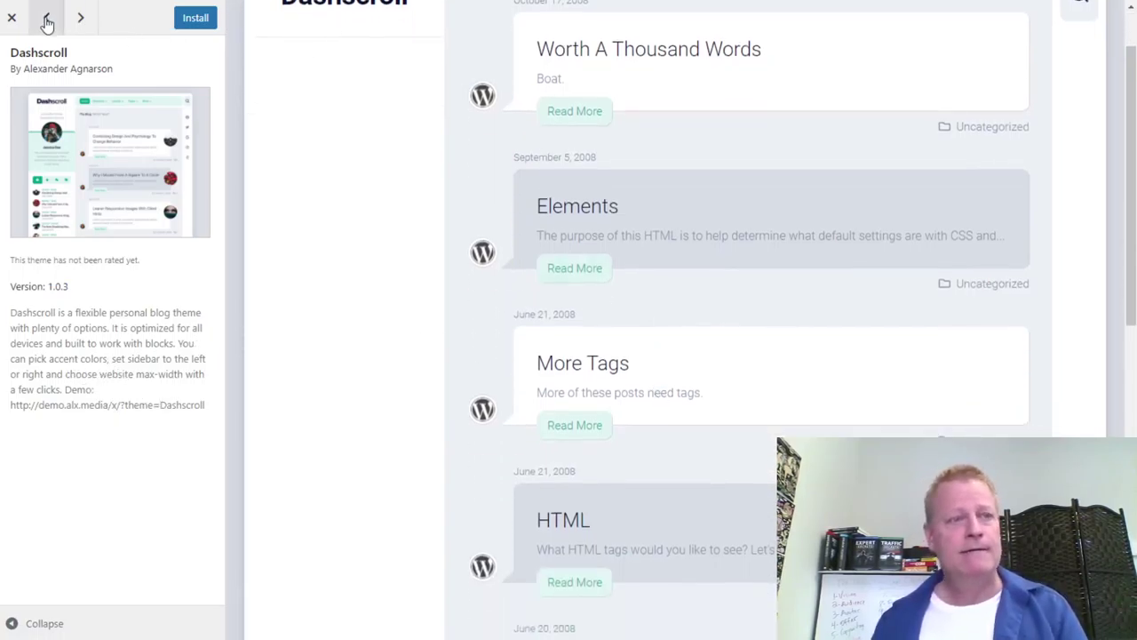
click(12, 17)
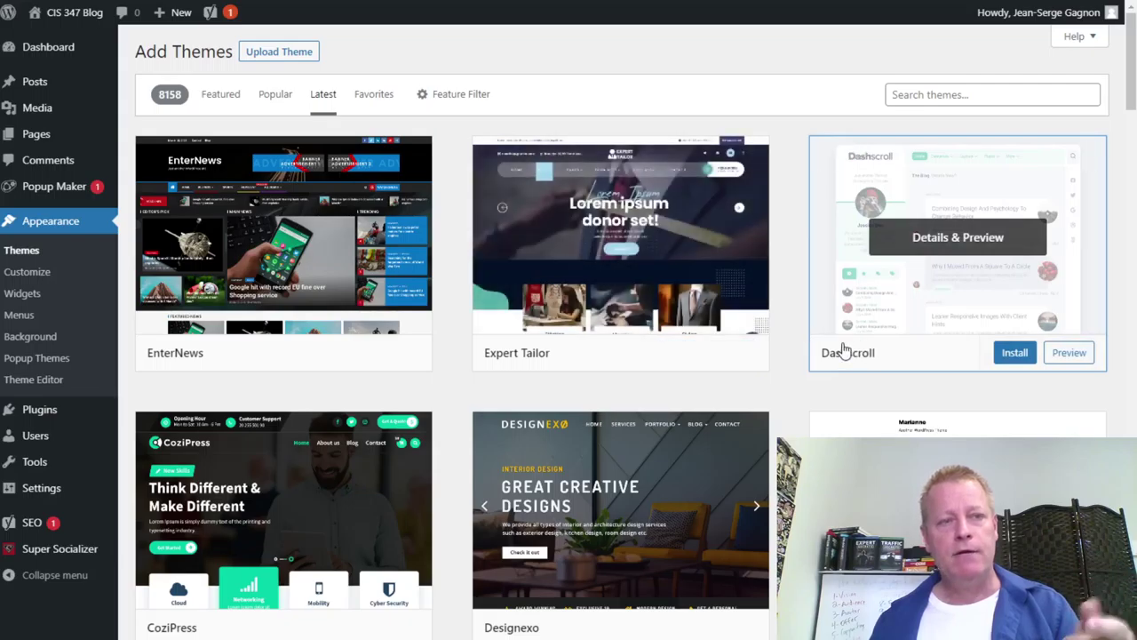
Glance at Favorites, return to Popular, and install Hello Elementor from its preview
click(370, 98)
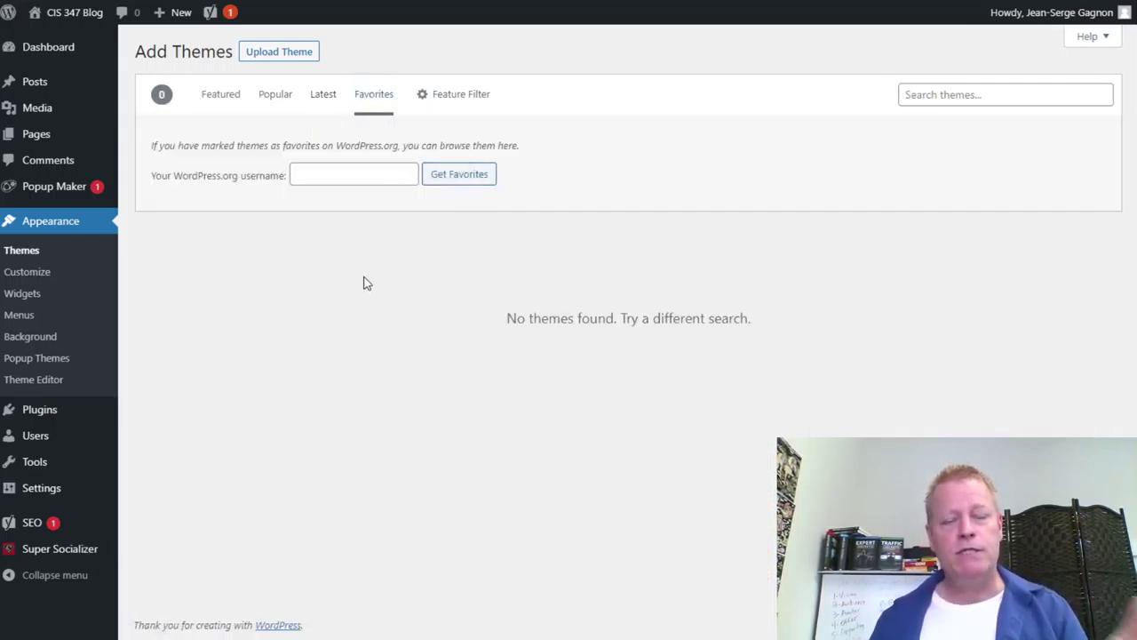
click(277, 100)
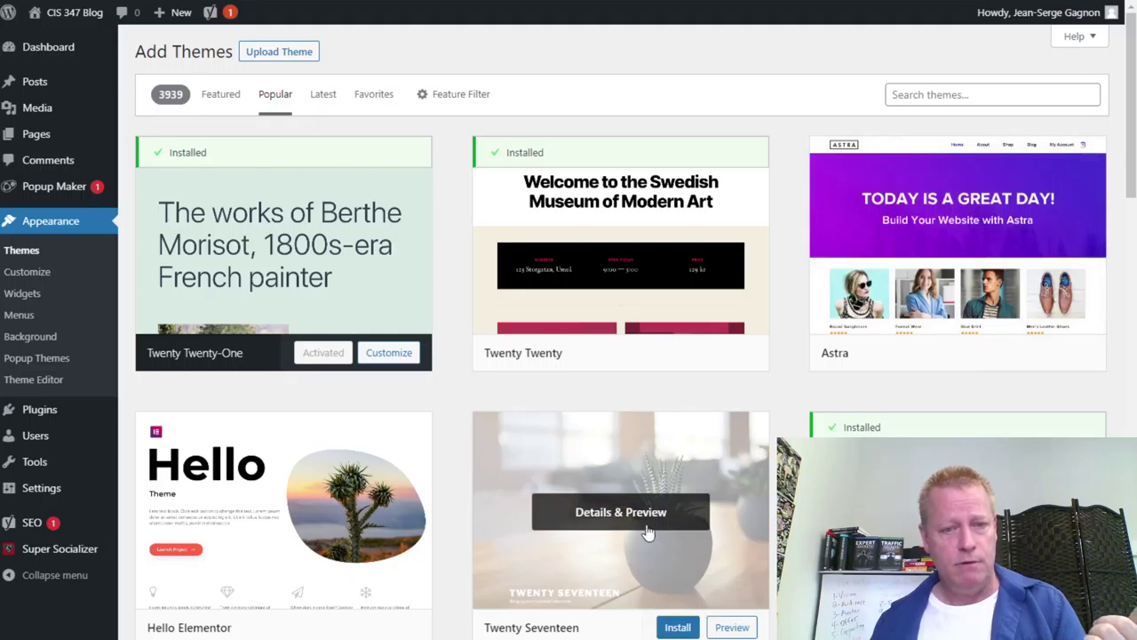
click(284, 520)
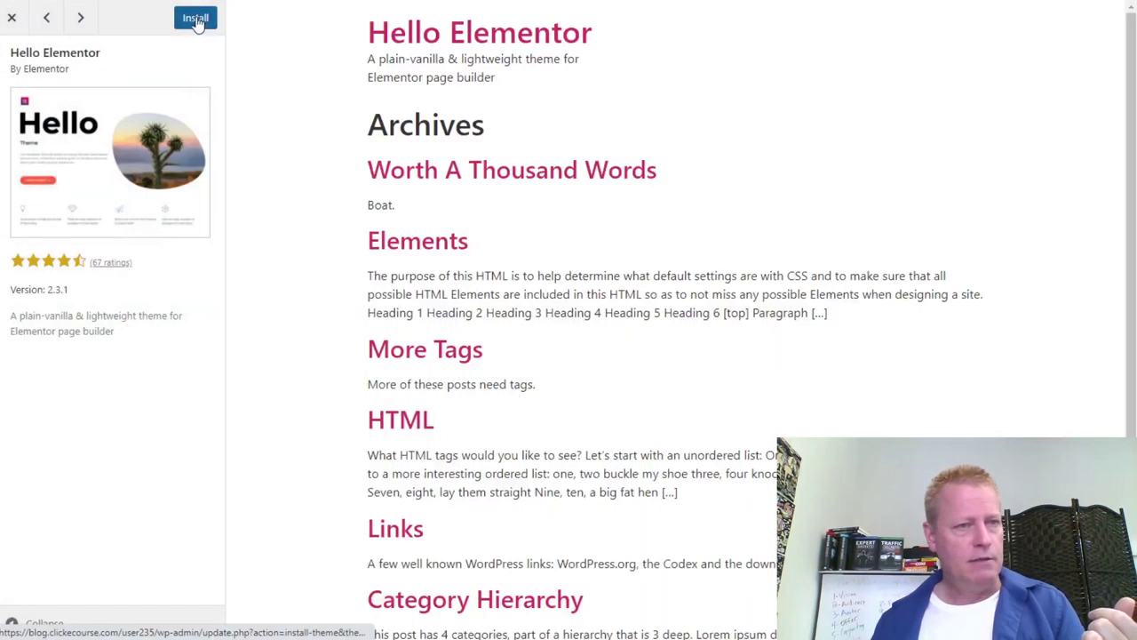
click(196, 19)
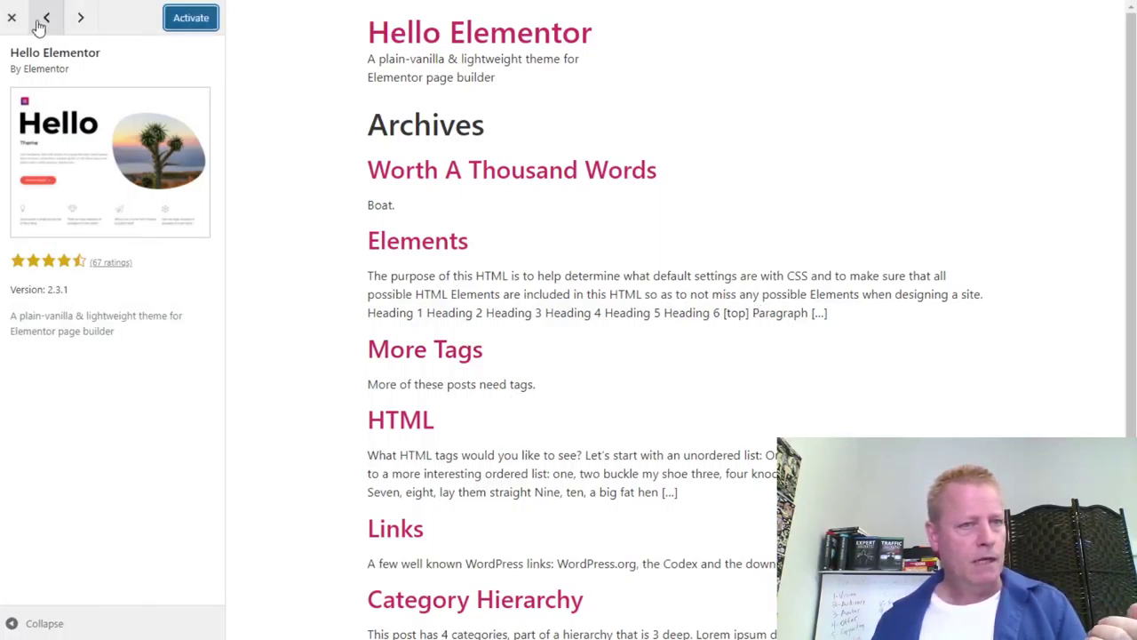
Close the Hello Elementor preview, reopen it, and close it again
click(11, 16)
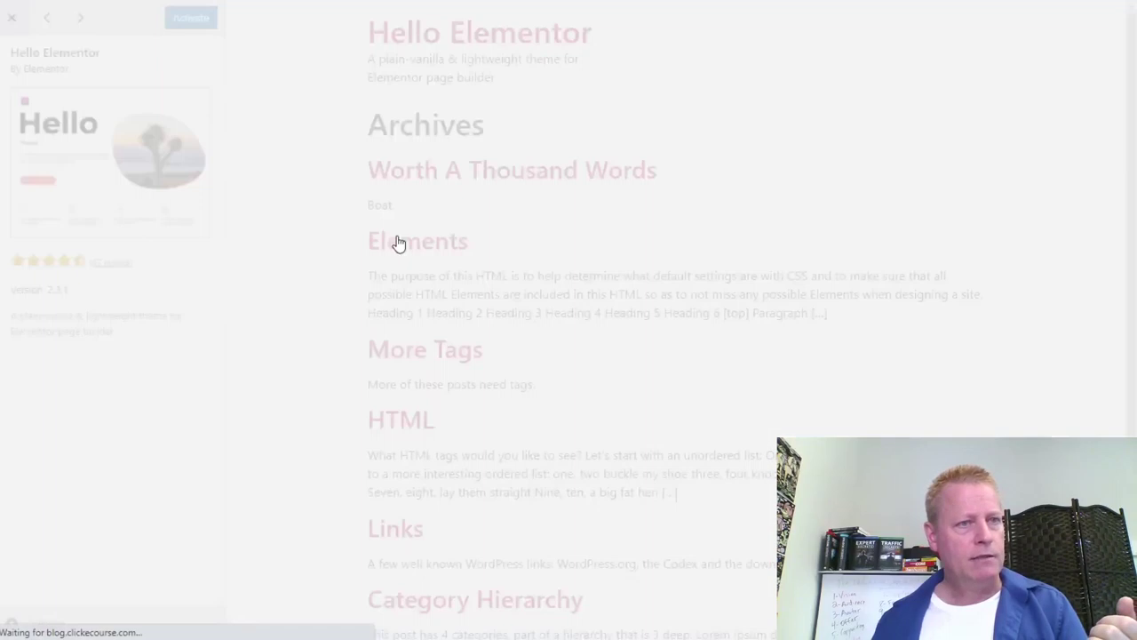
scroll(393, 540, down, 3)
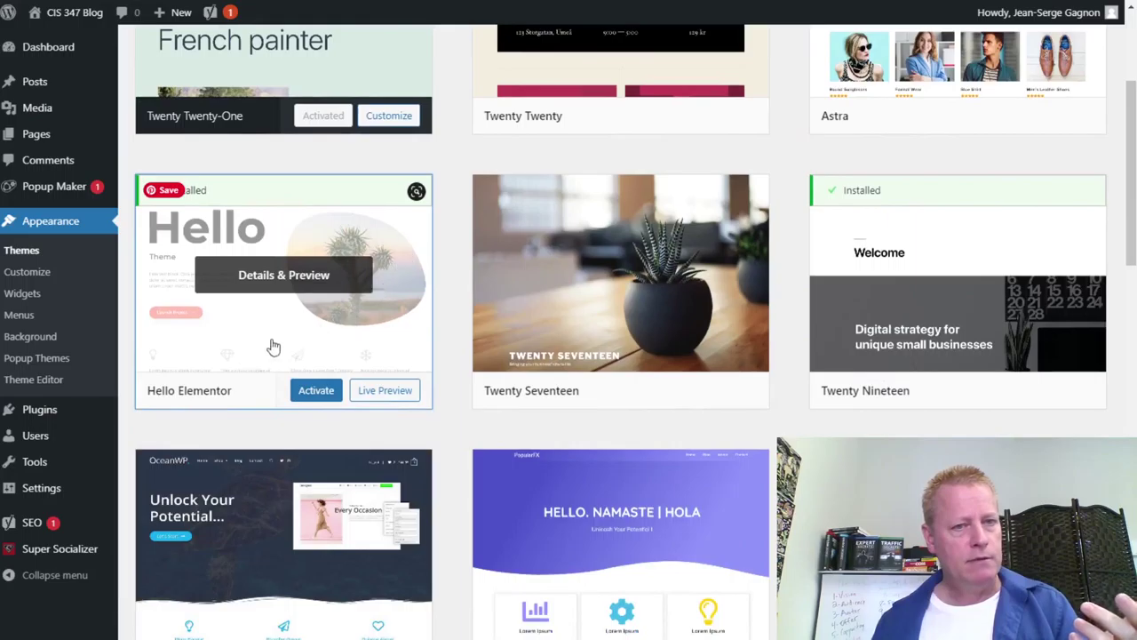
click(411, 290)
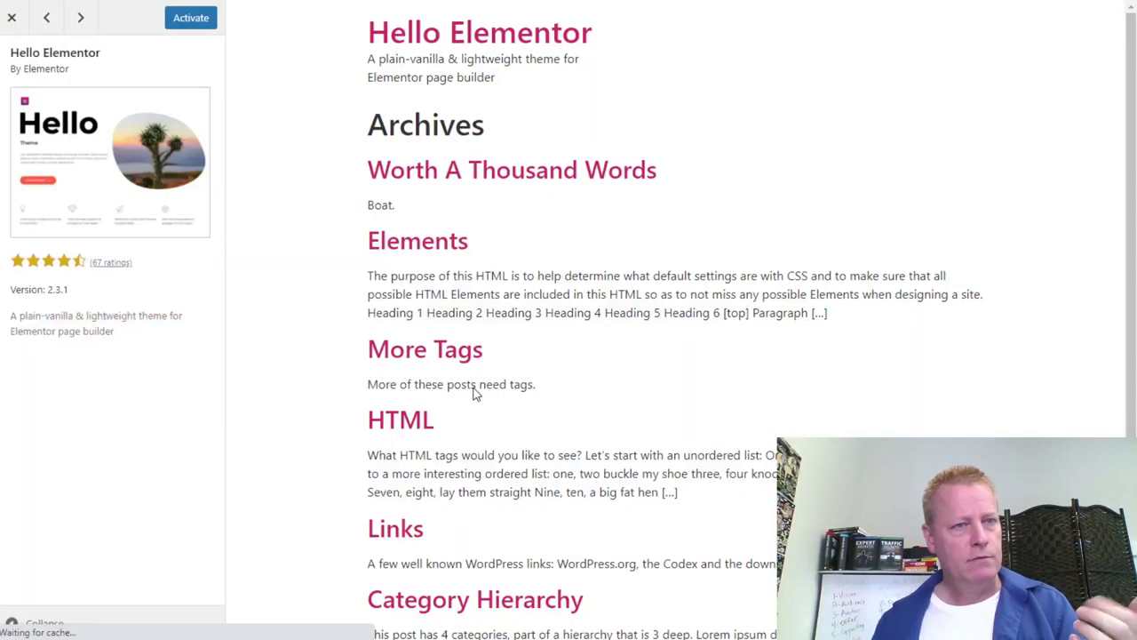
scroll(574, 307, down, 2)
scroll(574, 310, up, 2)
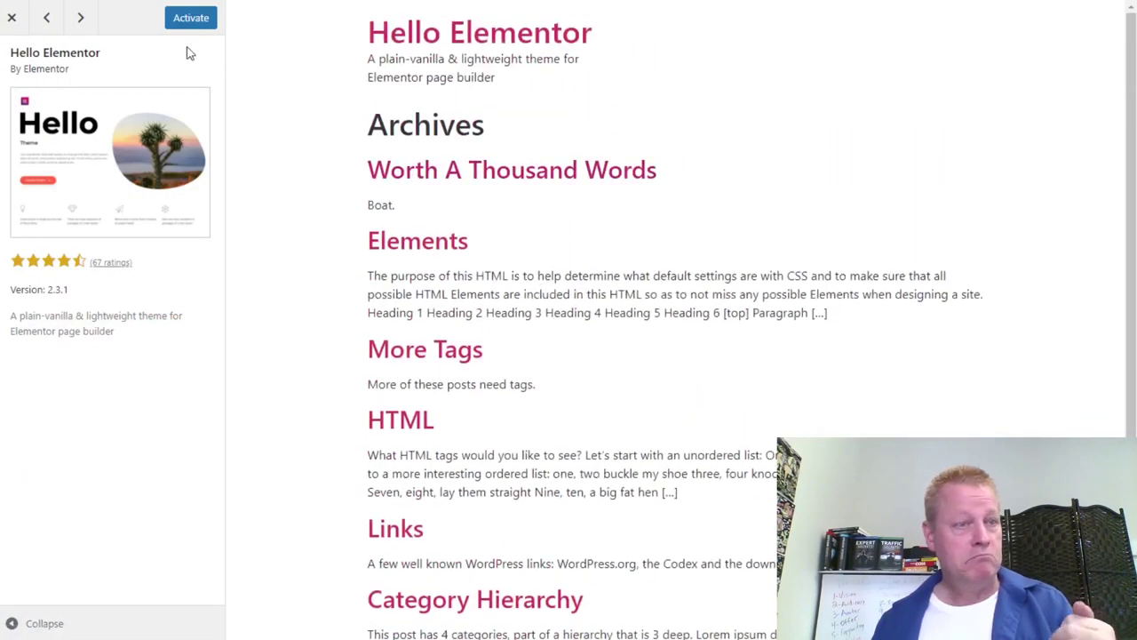
click(12, 18)
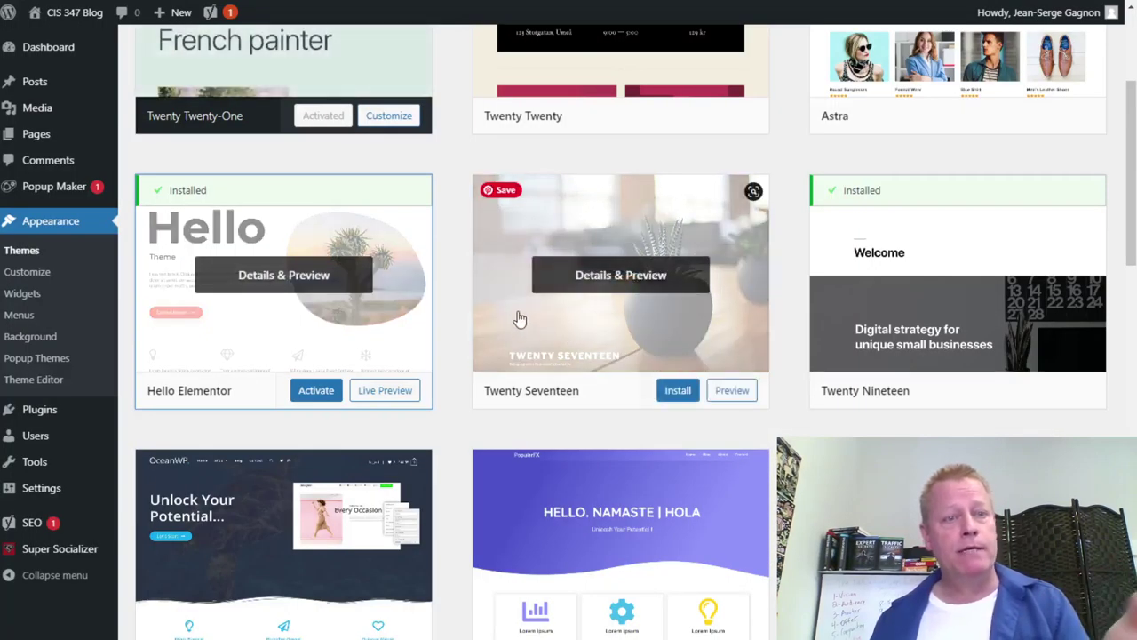
Review Hello Elementor in the live-preview customizer and exit without activating it
scroll(521, 317, up, 3)
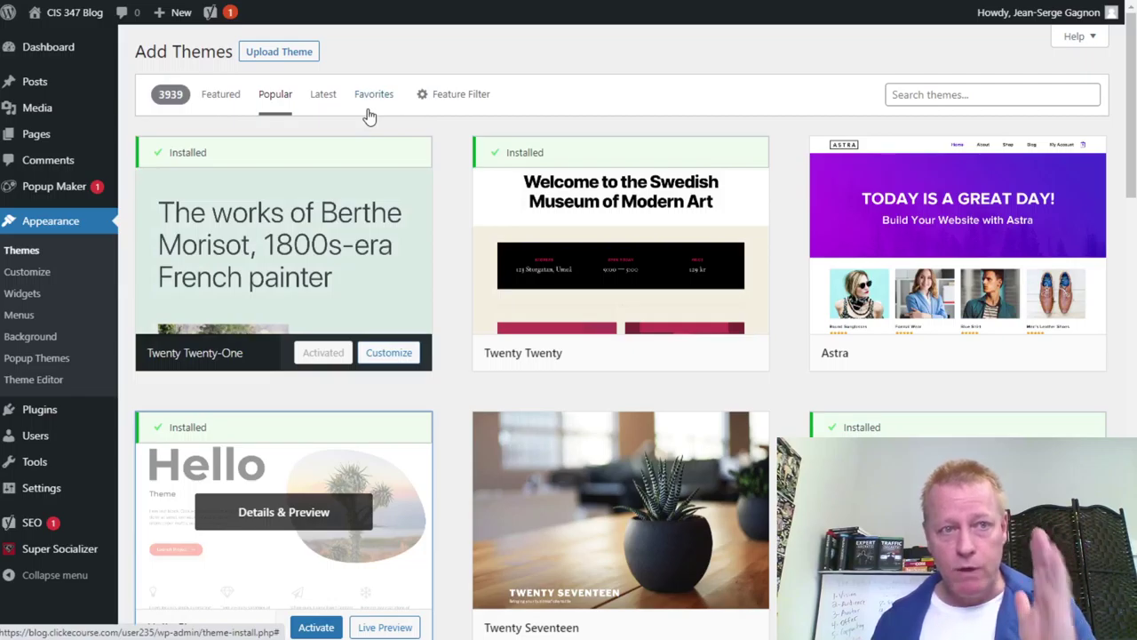
scroll(453, 241, down, 3)
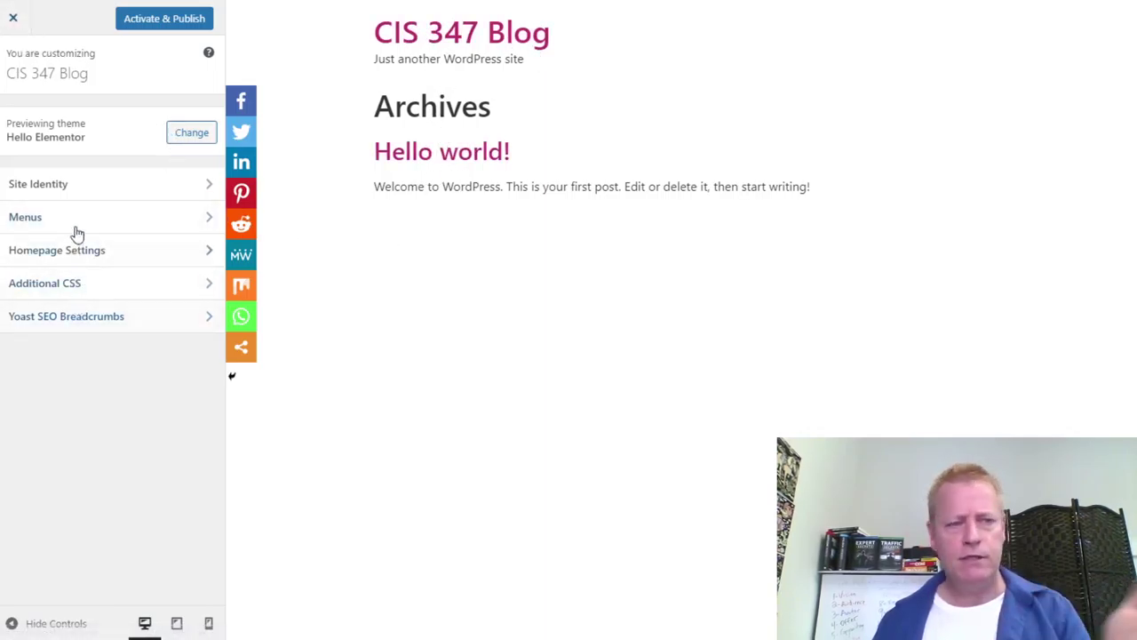
click(12, 20)
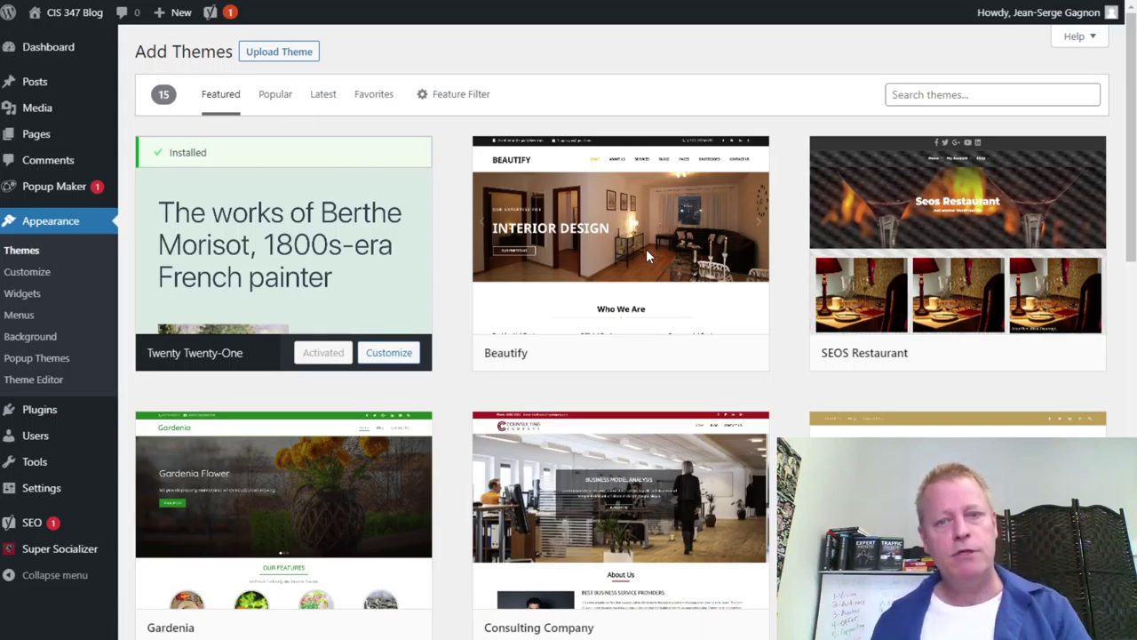
View the four installed themes under Appearance > Themes, Twenty Twenty-One still active
mouse_move(906, 352)
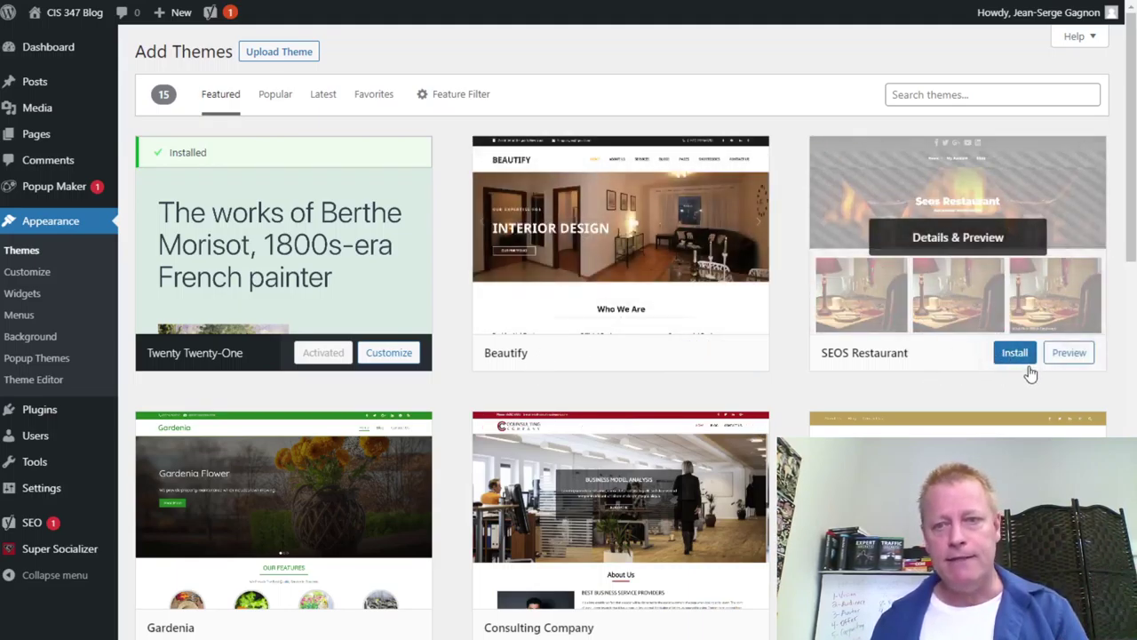
scroll(358, 392, down, 3)
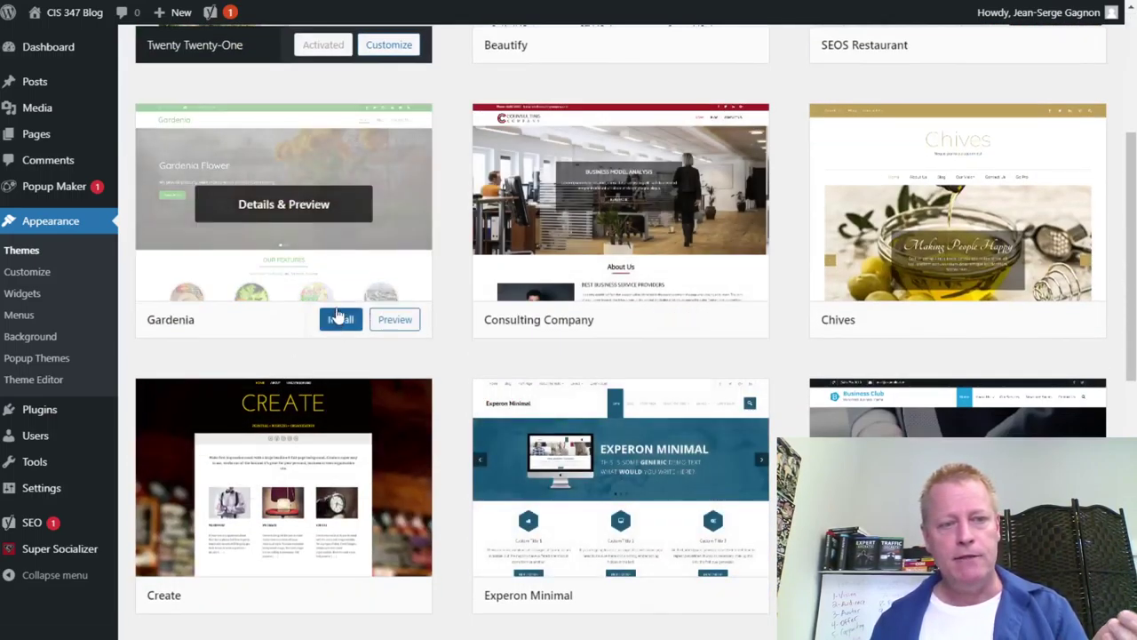
scroll(533, 369, up, 3)
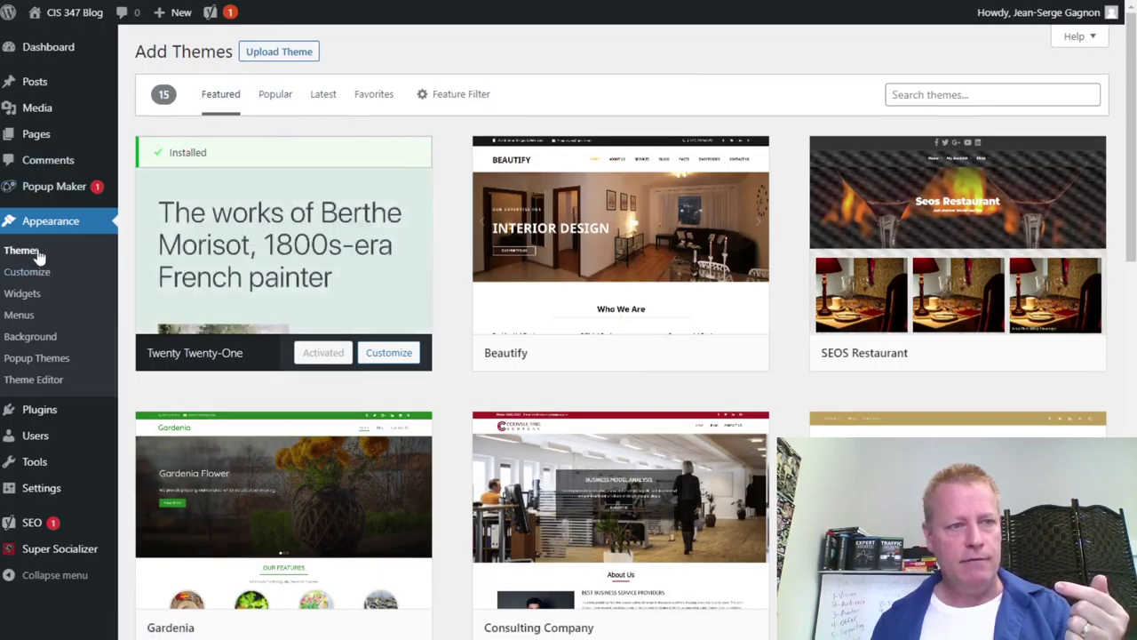
scroll(718, 378, down, 3)
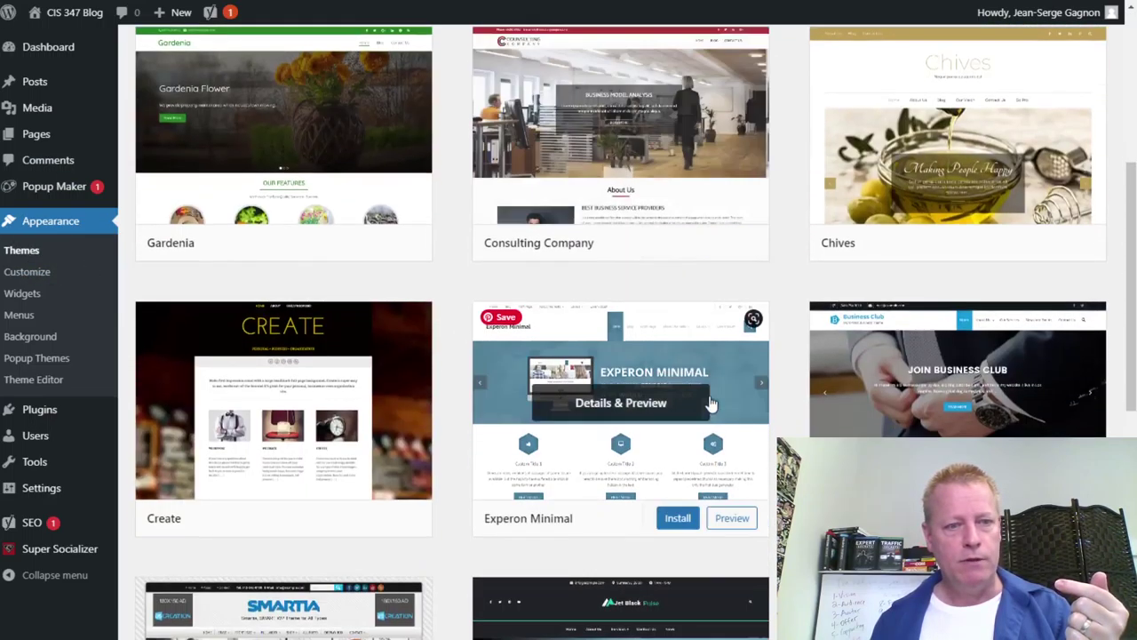
scroll(604, 428, up, 3)
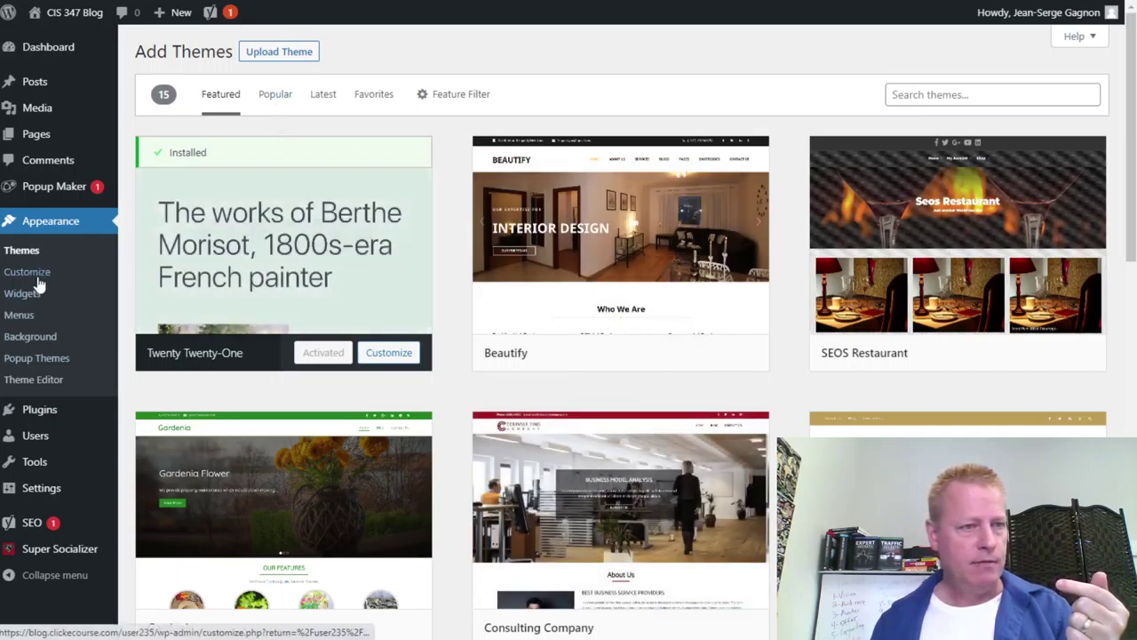
click(25, 252)
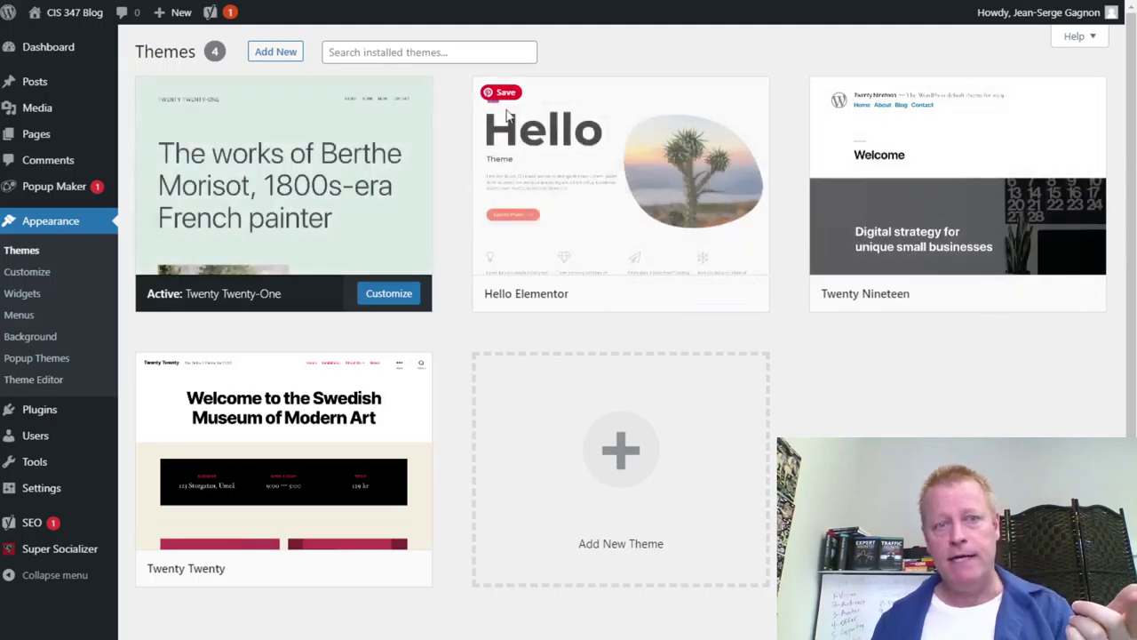
Start the Hello Elementor live preview from its installed theme card
click(719, 293)
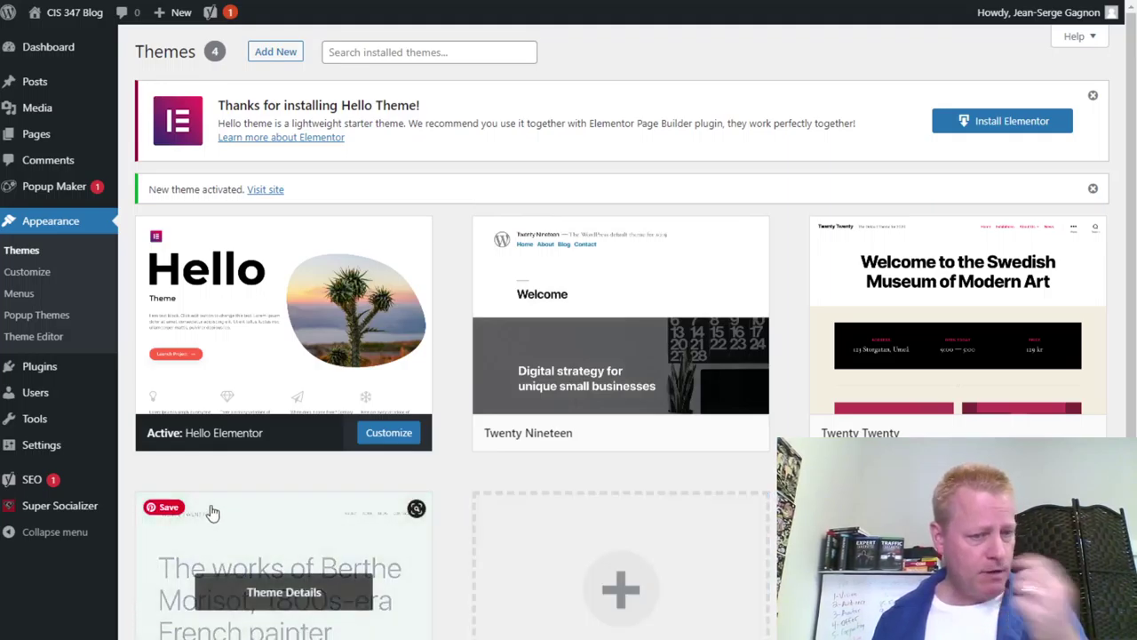
key(alt+Tab)
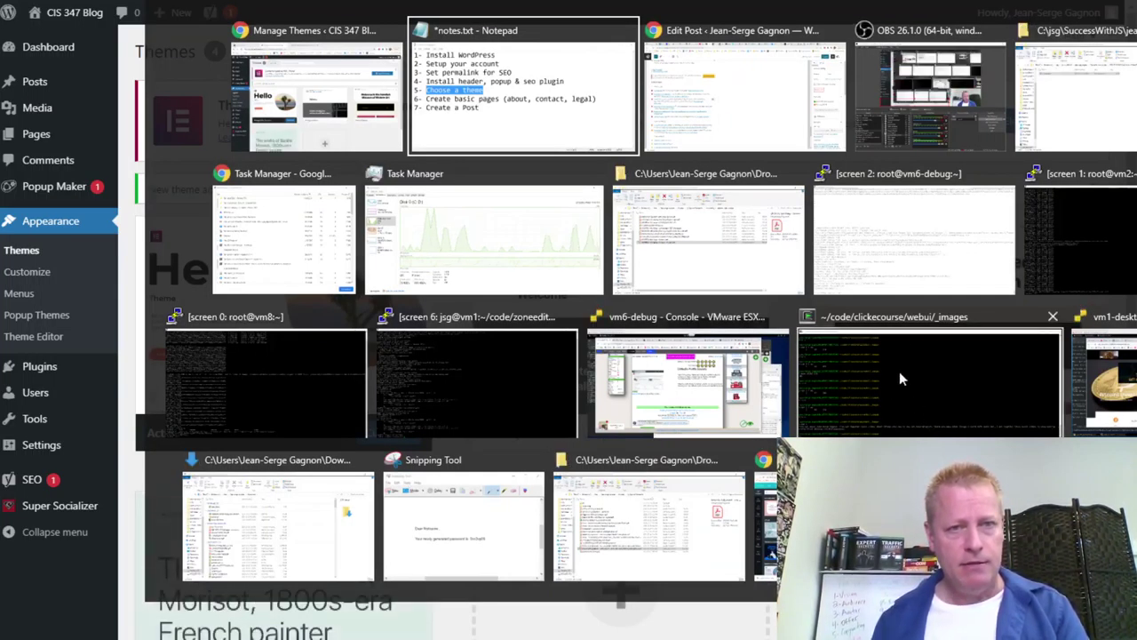
key(alt+Tab)
drag(105, 282, 915, 281)
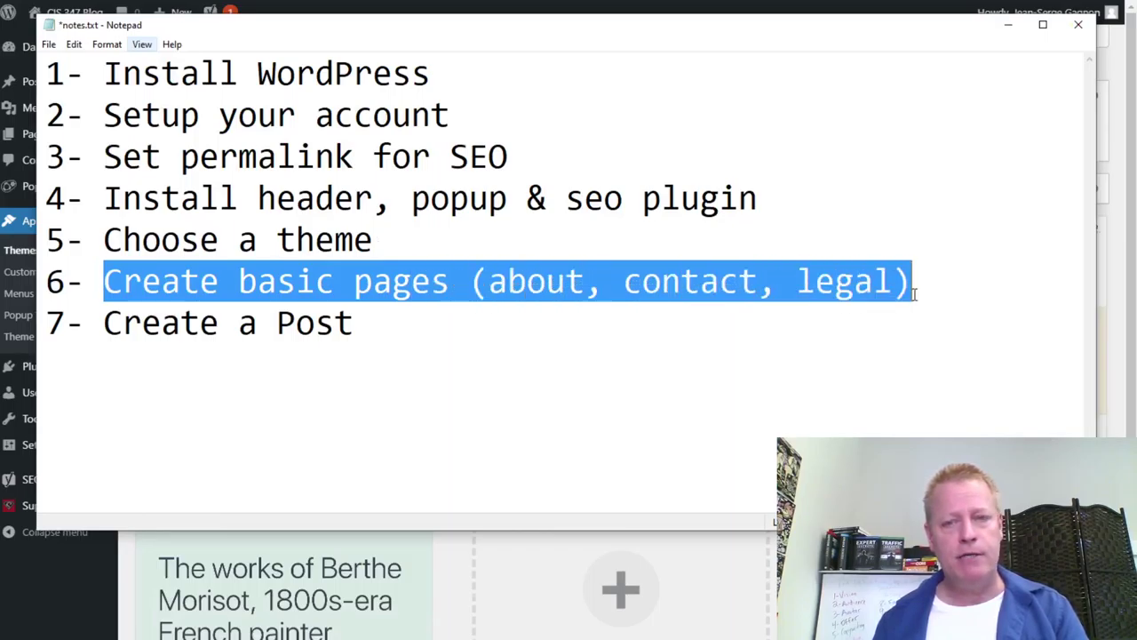
key(alt+Tab)
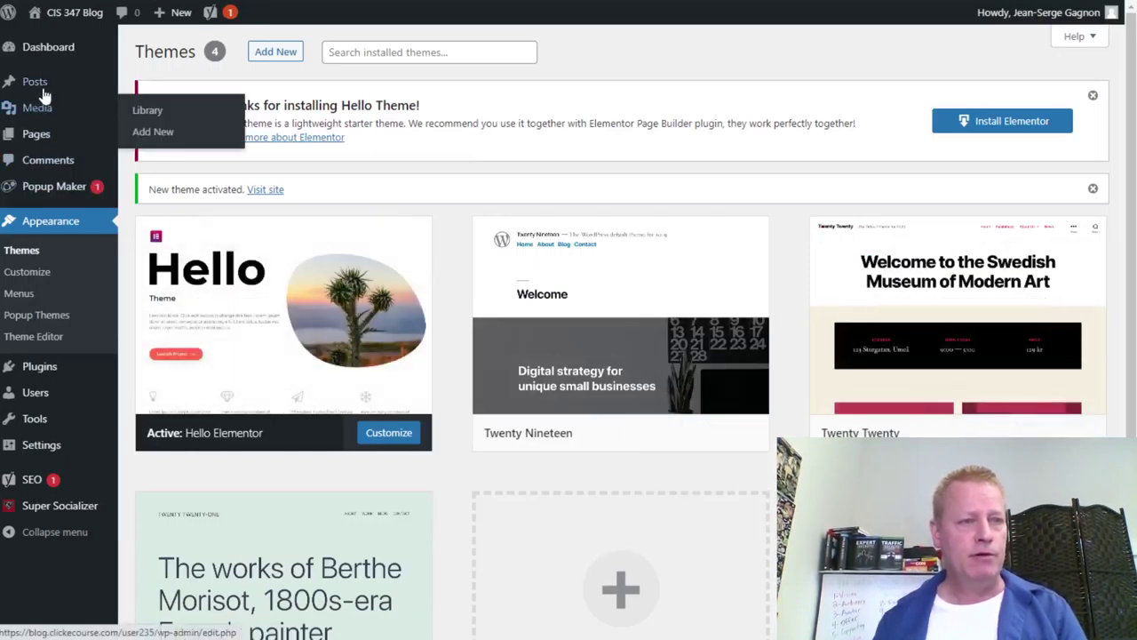
Publish the Privacy Policy page from the editor and return to the Pages list
click(73, 138)
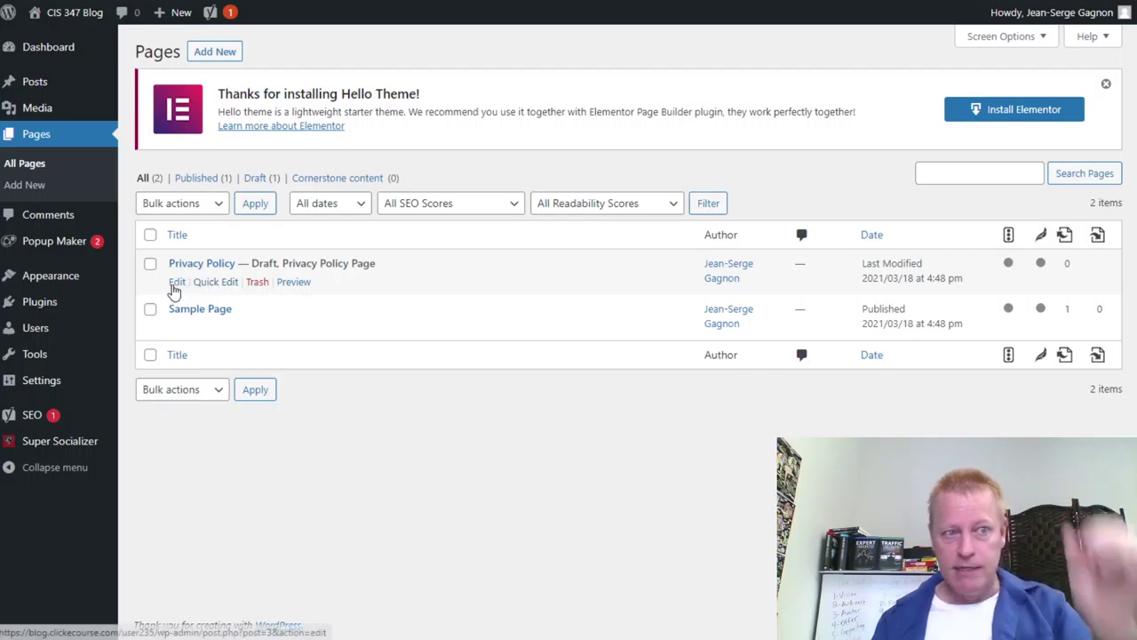
click(177, 282)
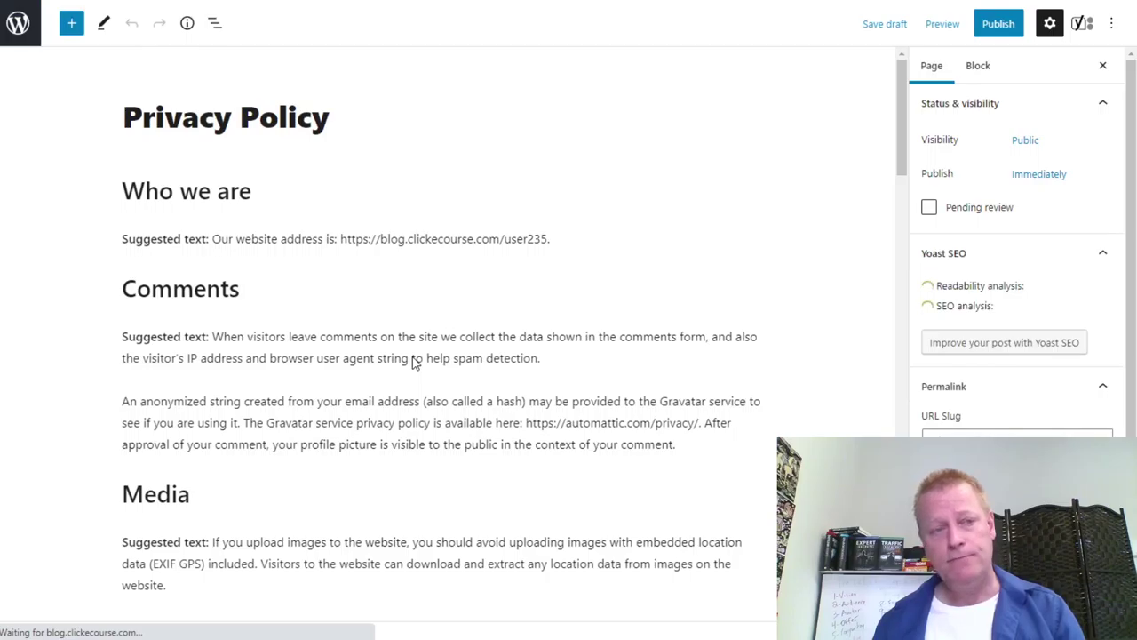
scroll(394, 345, down, 10)
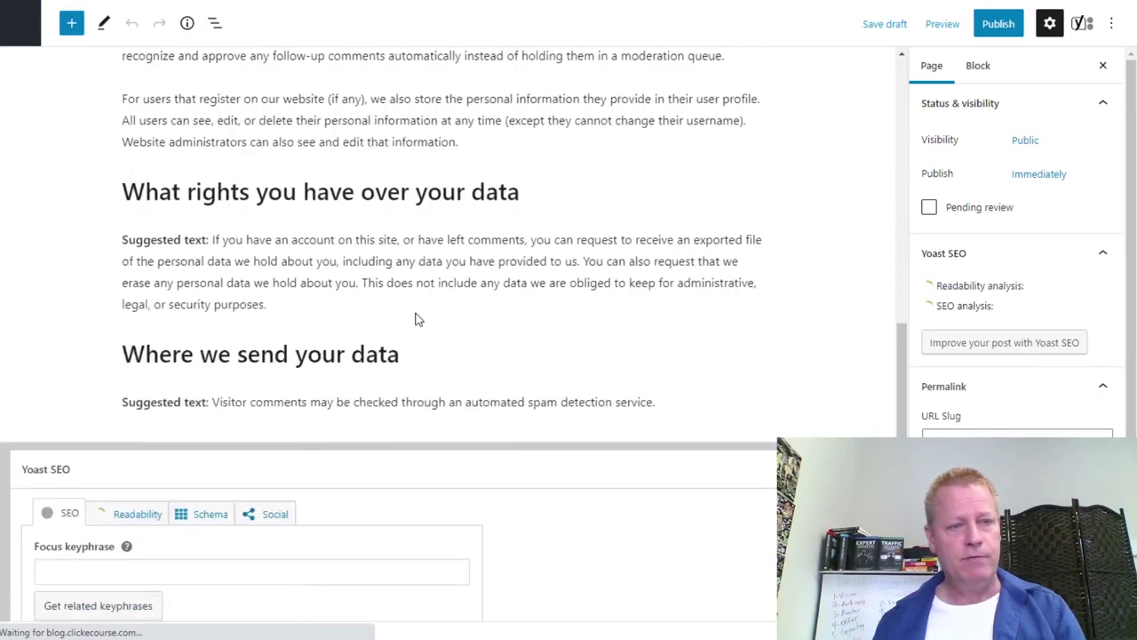
scroll(413, 320, up, 10)
click(991, 25)
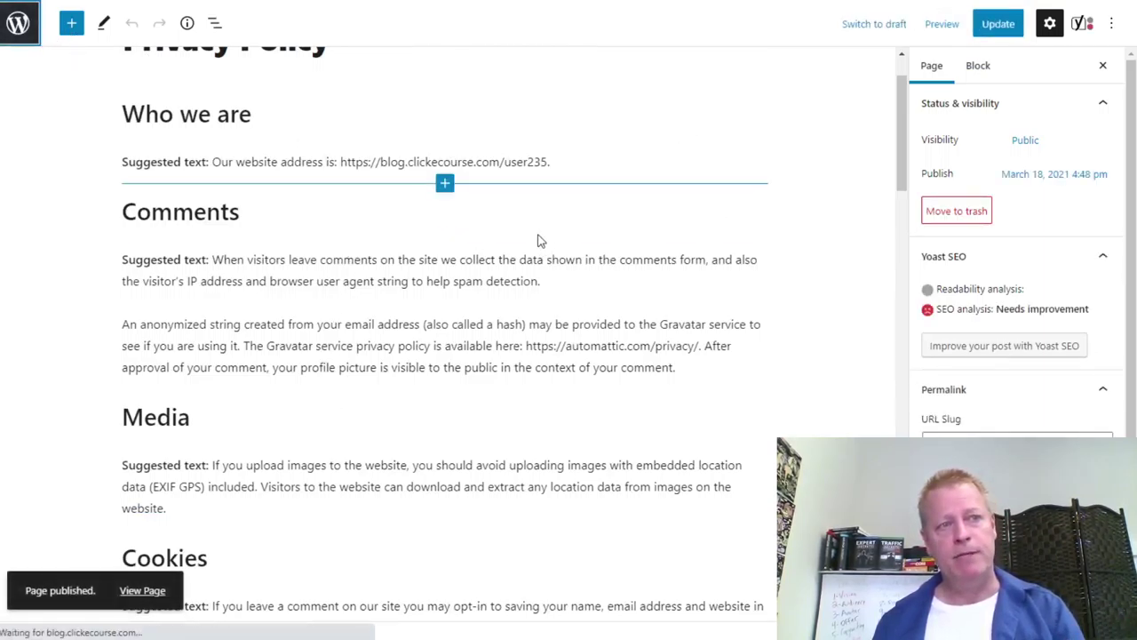
key(alt+Left)
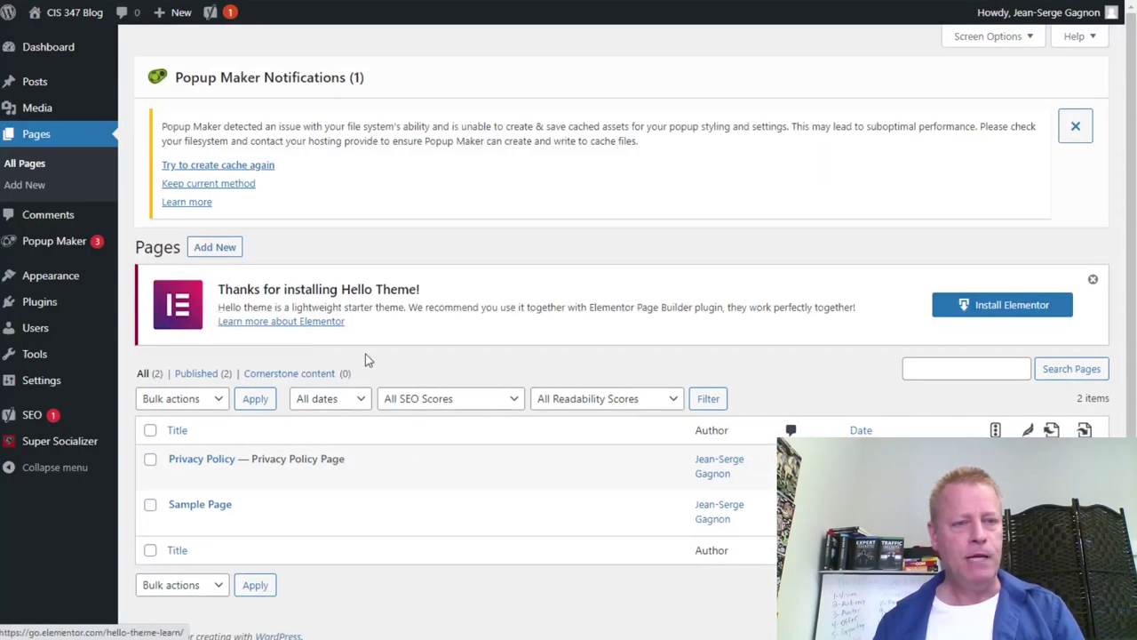
Create a new page titled About with the paragraph 'This blog is all about ABC'
click(214, 248)
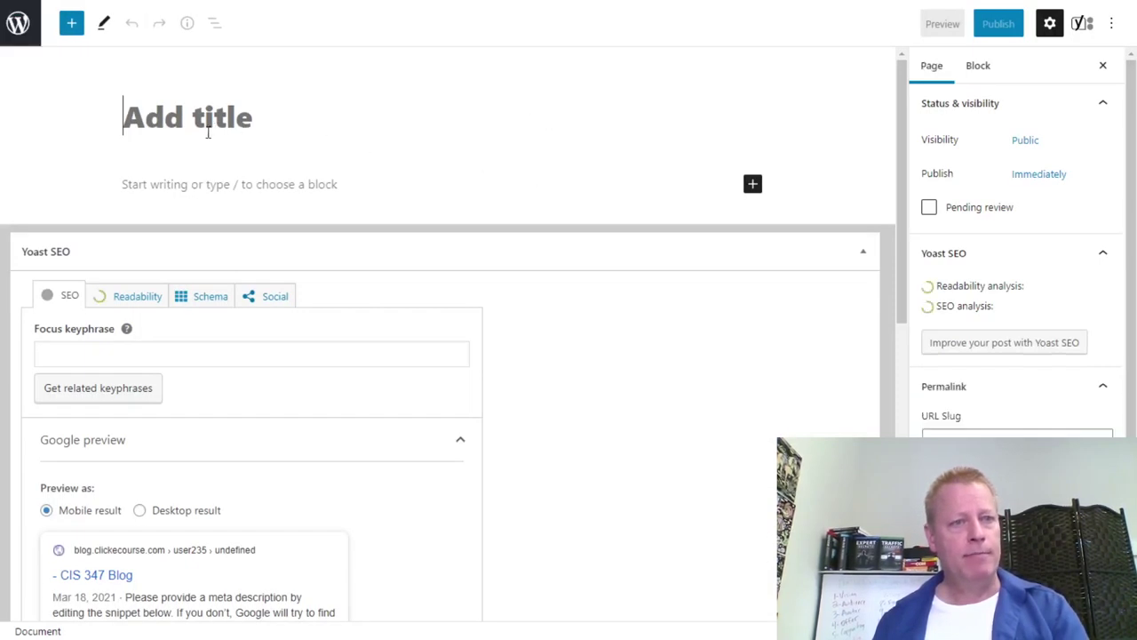
text(About)
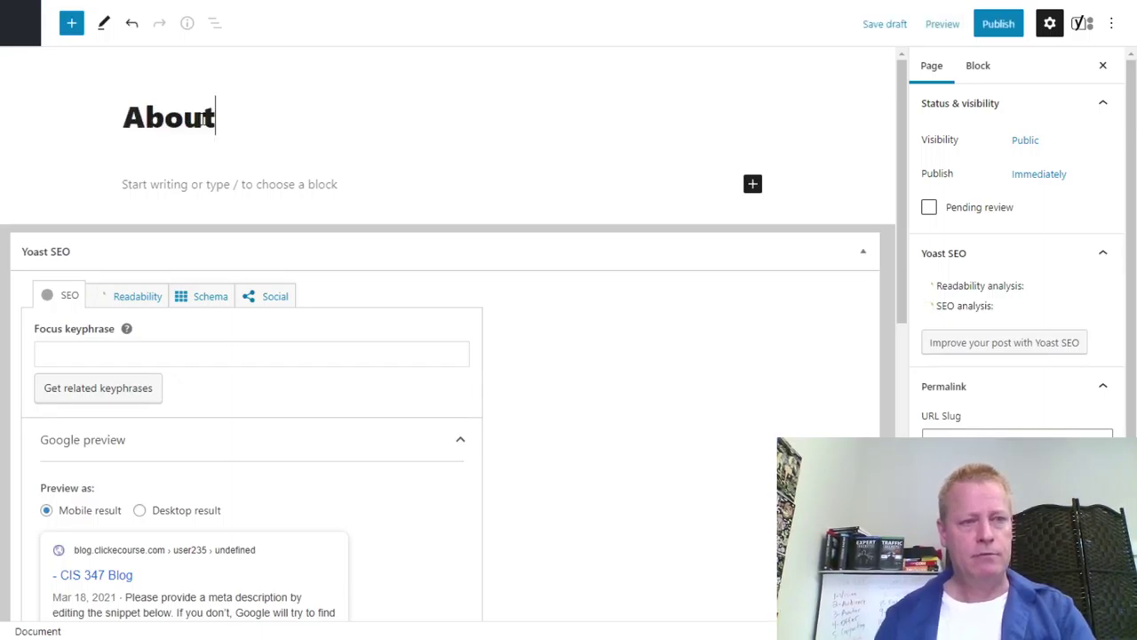
click(232, 184)
text(This blo)
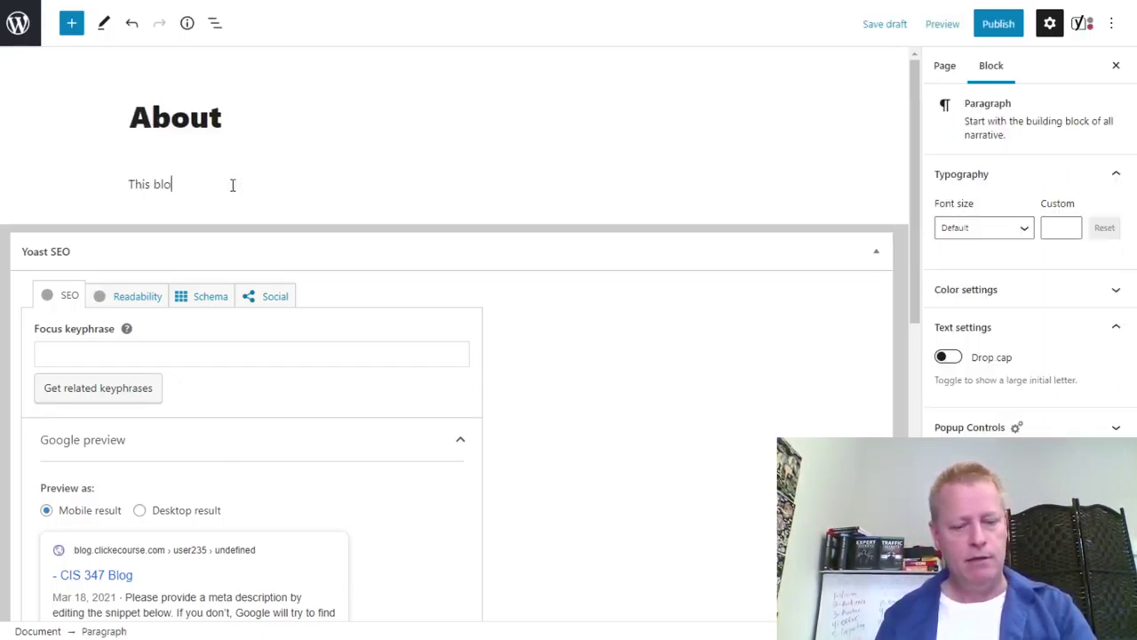
text(g is all abo)
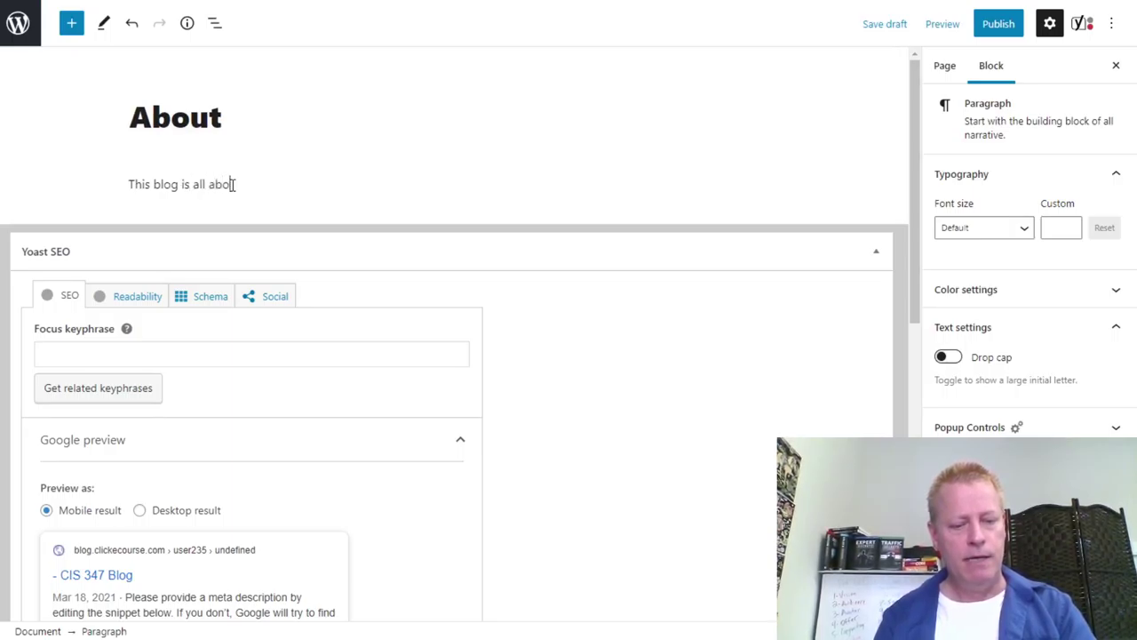
text(ut ABC)
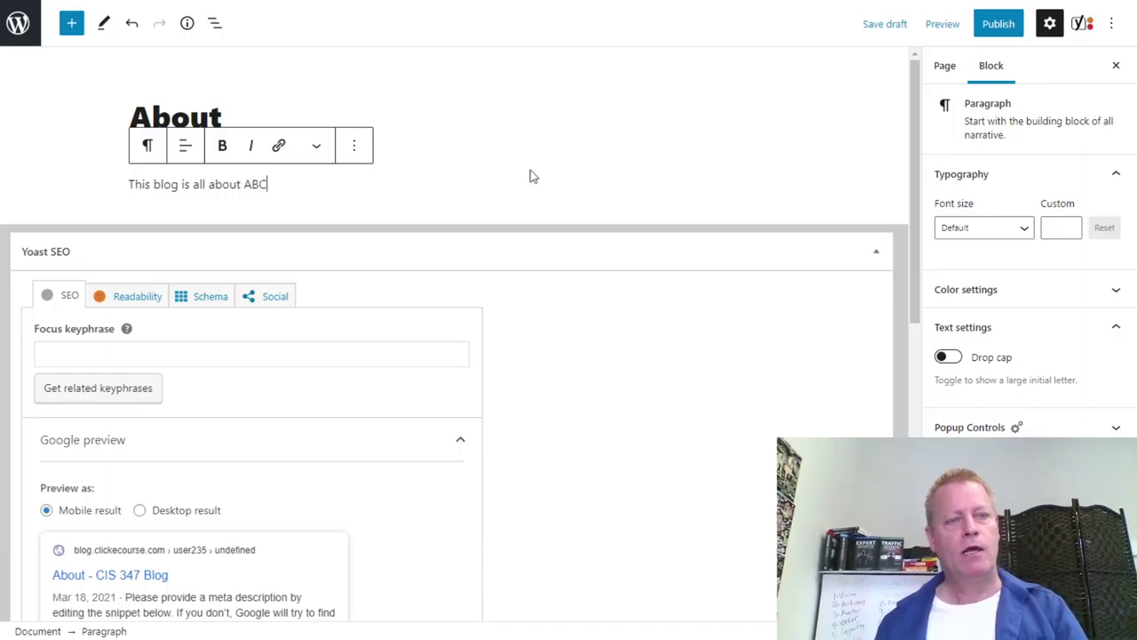
Add 'This another line' and a third paragraph, correcting 'seocnd' to 'second'
key(Return)
text(This another line)
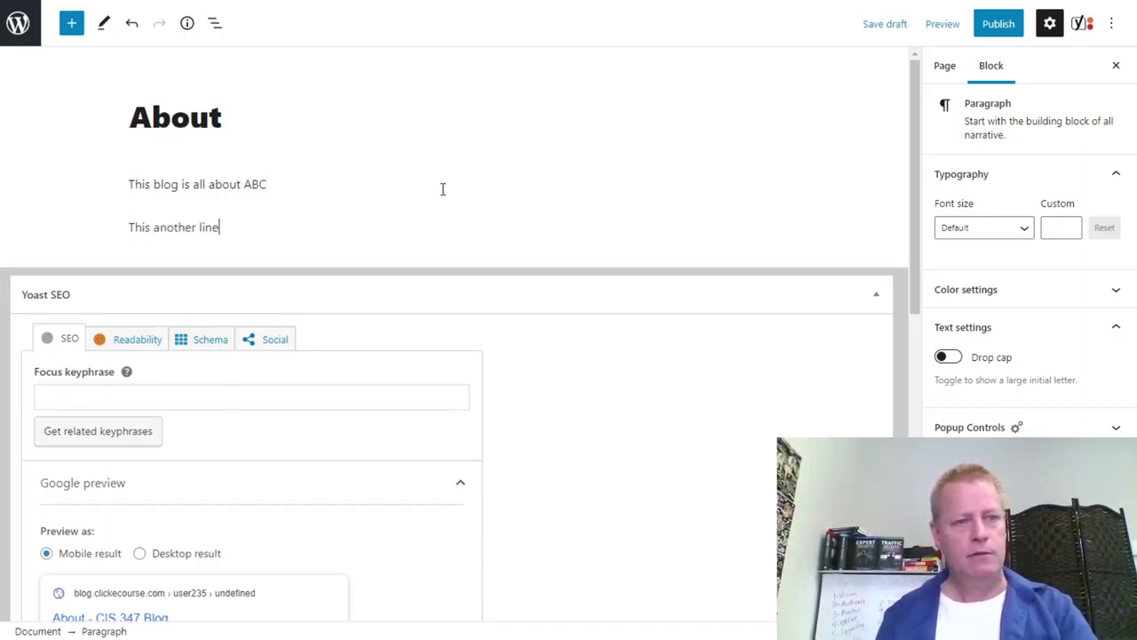
key(Return)
text(This is a new paragraph with)
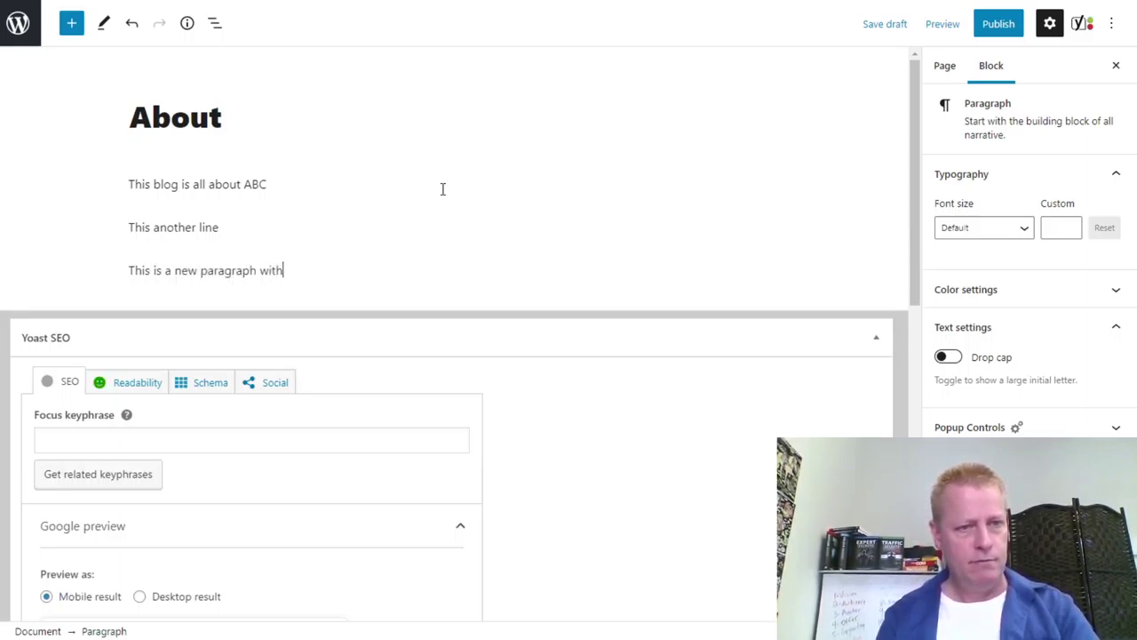
text( a few lines.)
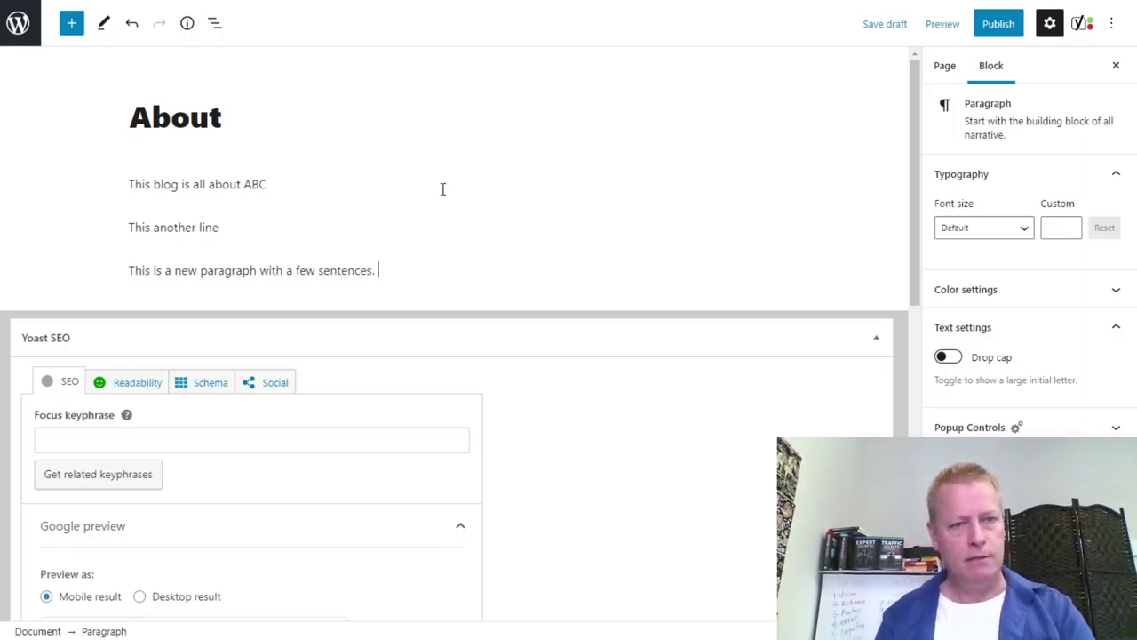
text(eocnd sentence.)
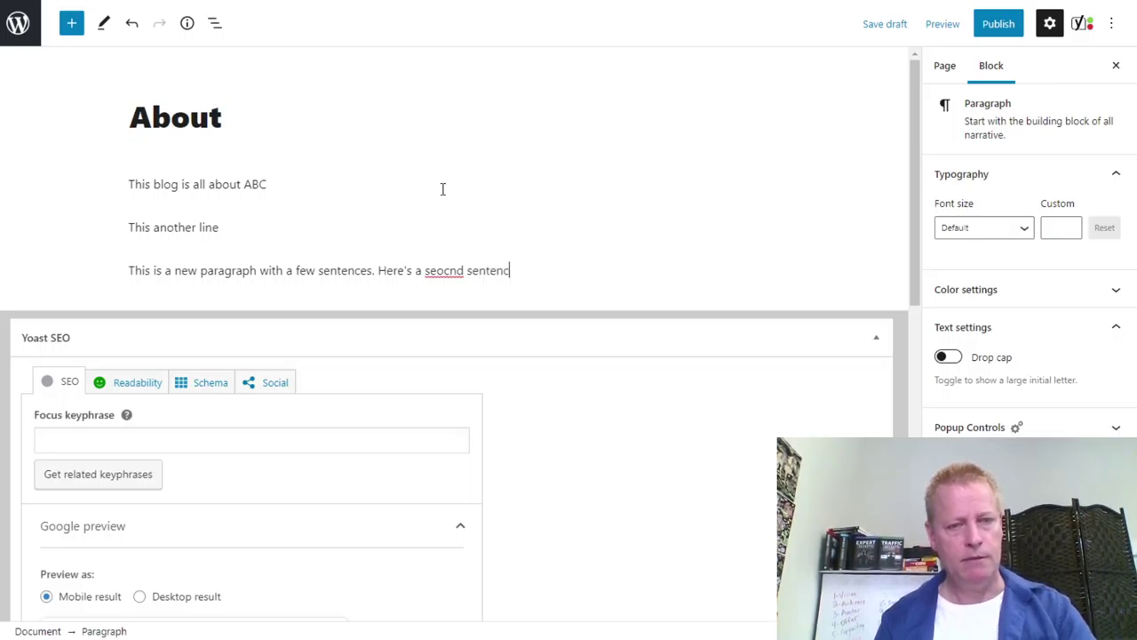
click(452, 270)
key(BackSpace)
key(BackSpace)
text(cond)
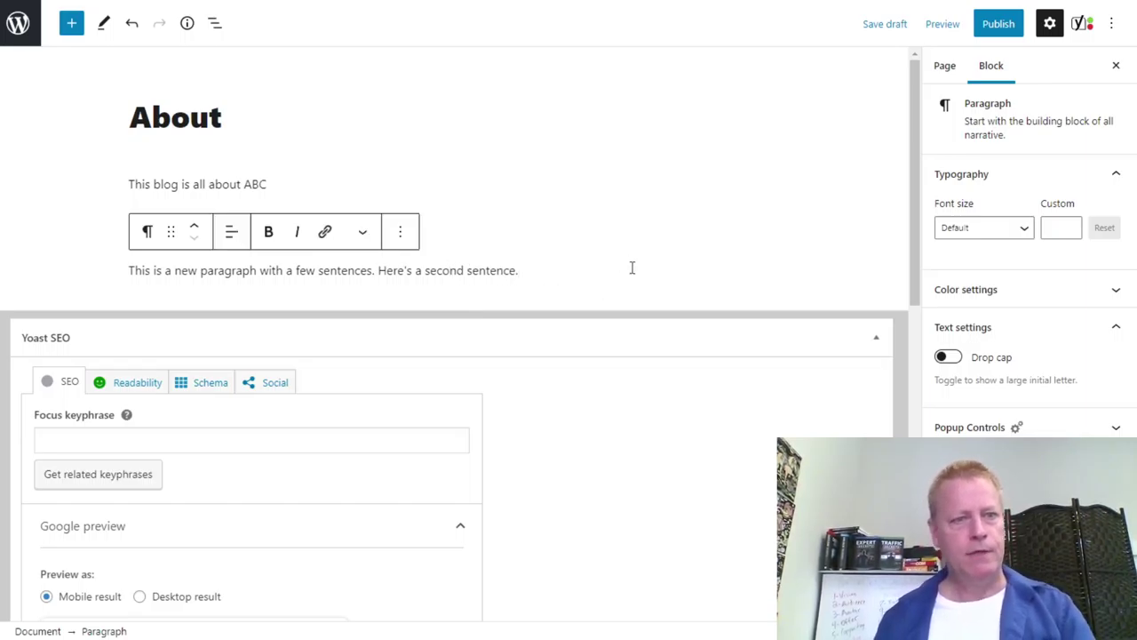
text( sentence. This s)
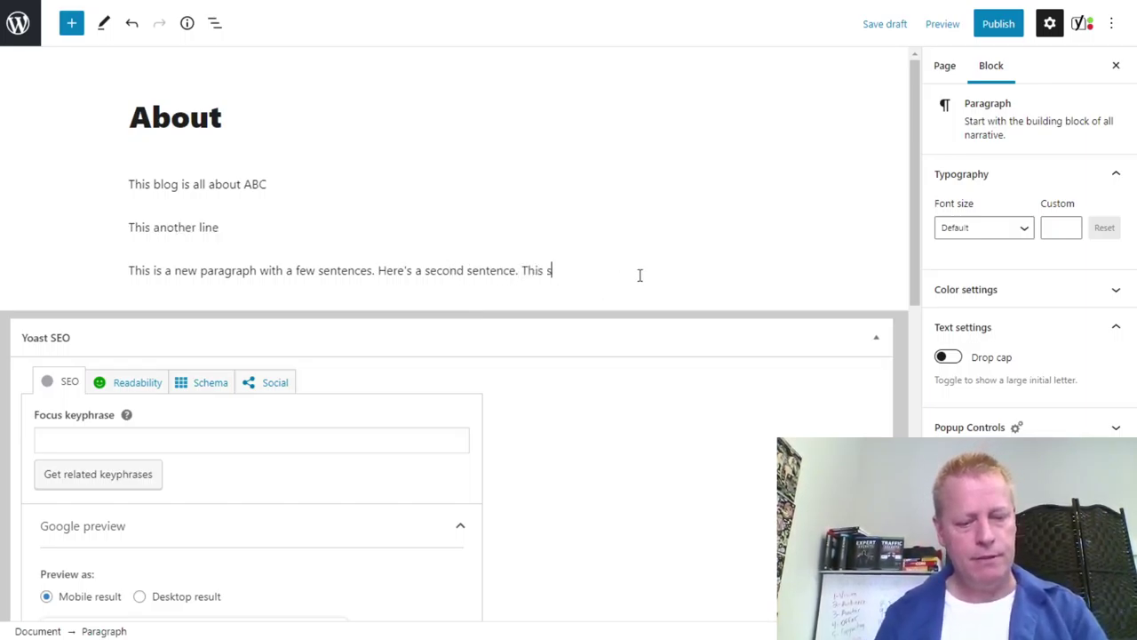
text(entence us)
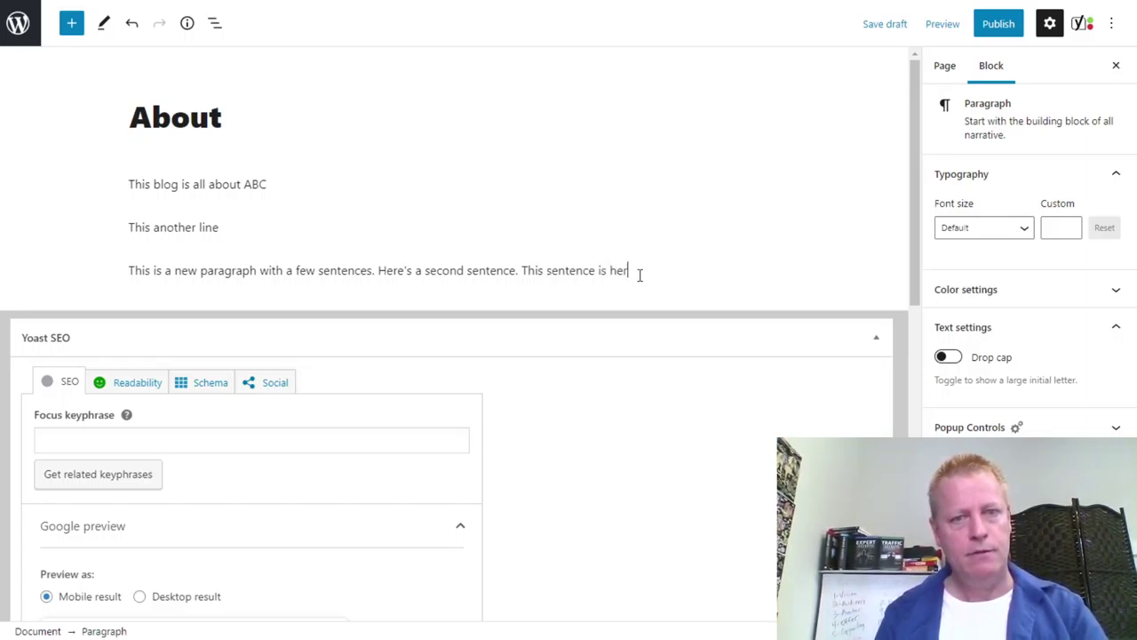
Add a 'Next paragraphge' paragraph followed by an empty block
key(Return)
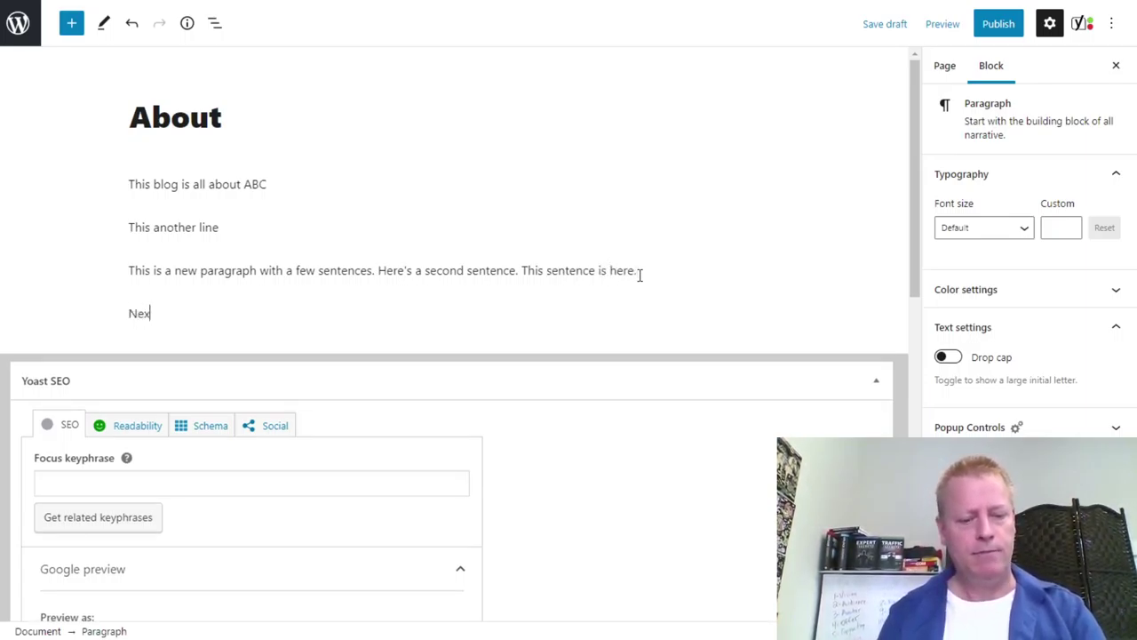
text(Next paragraphge)
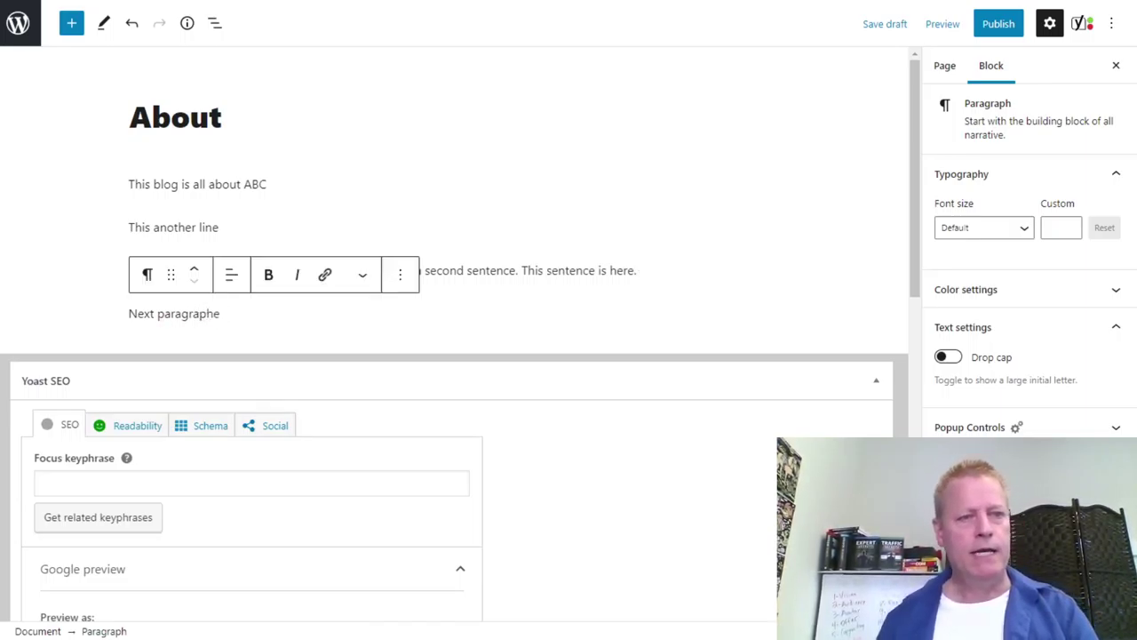
key(Return)
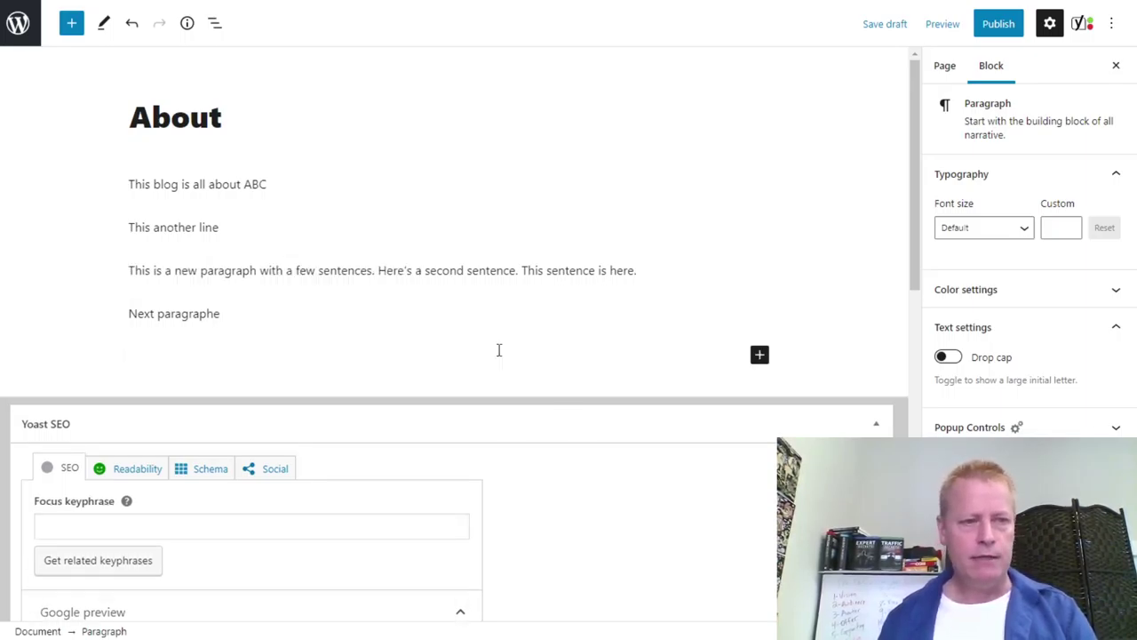
click(759, 355)
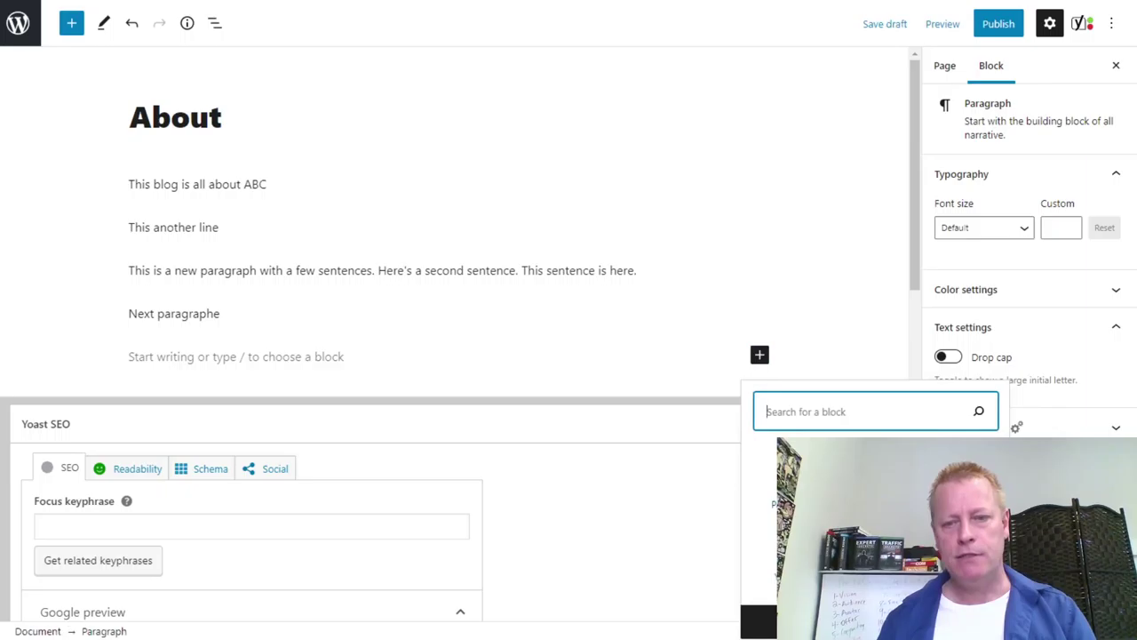
Insert an Image block from the full block library and begin uploading a photo
click(875, 622)
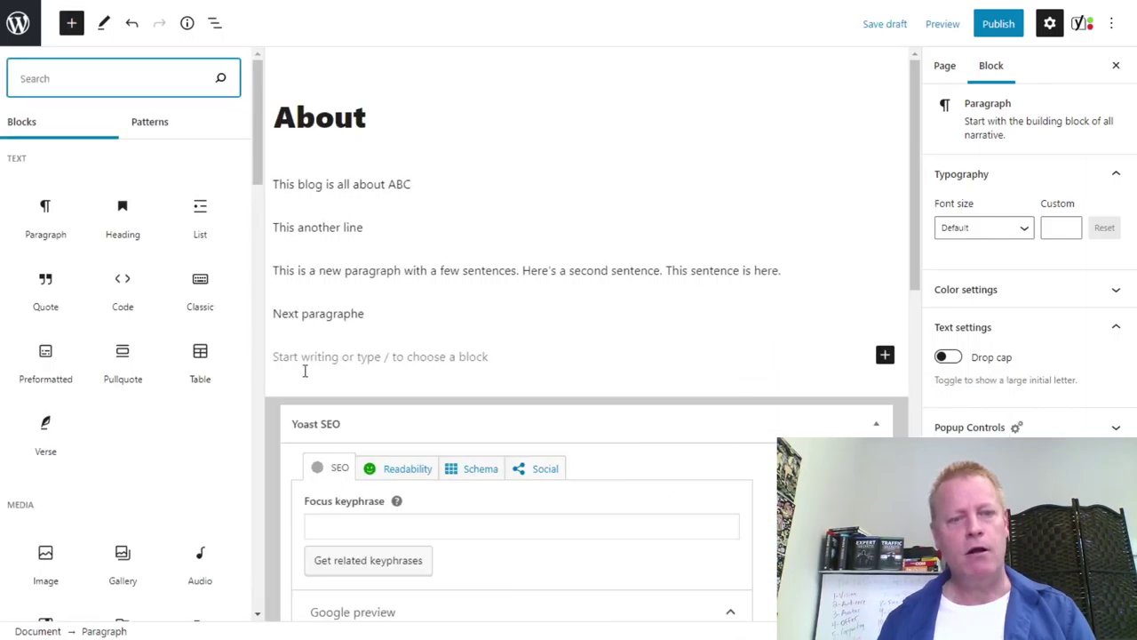
scroll(53, 478, down, 5)
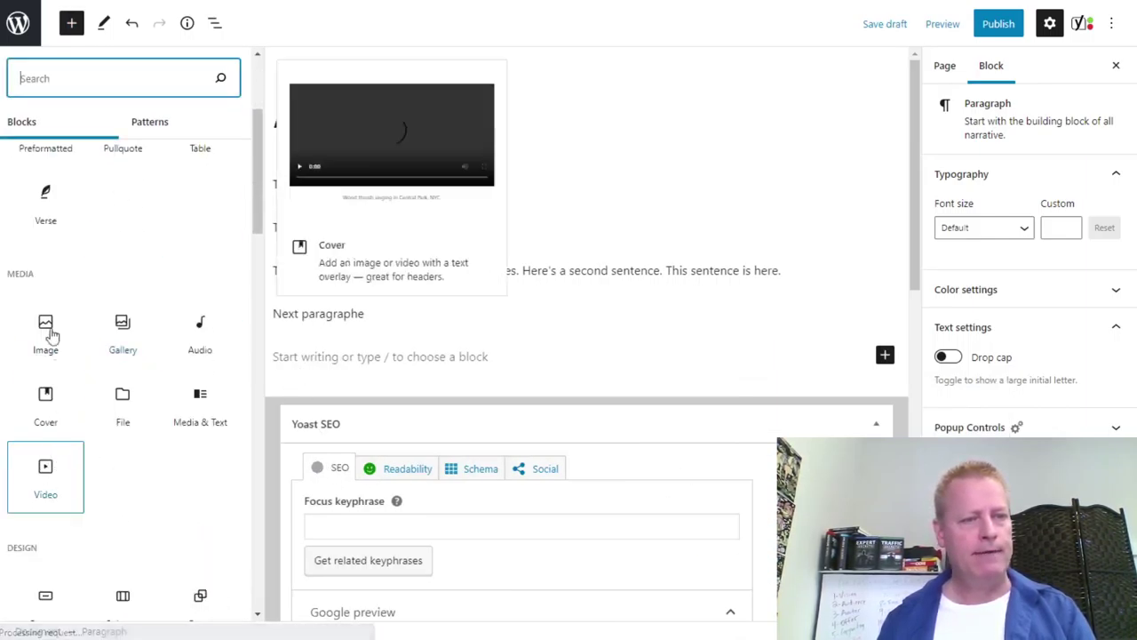
scroll(108, 371, down, 15)
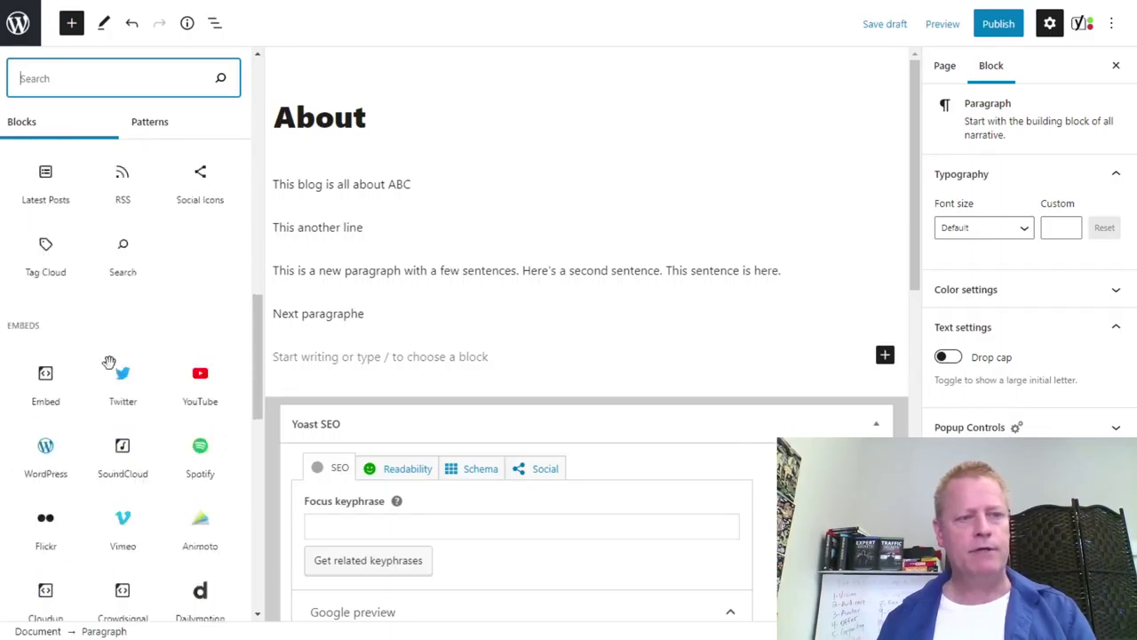
scroll(123, 353, down, 4)
scroll(123, 356, up, 15)
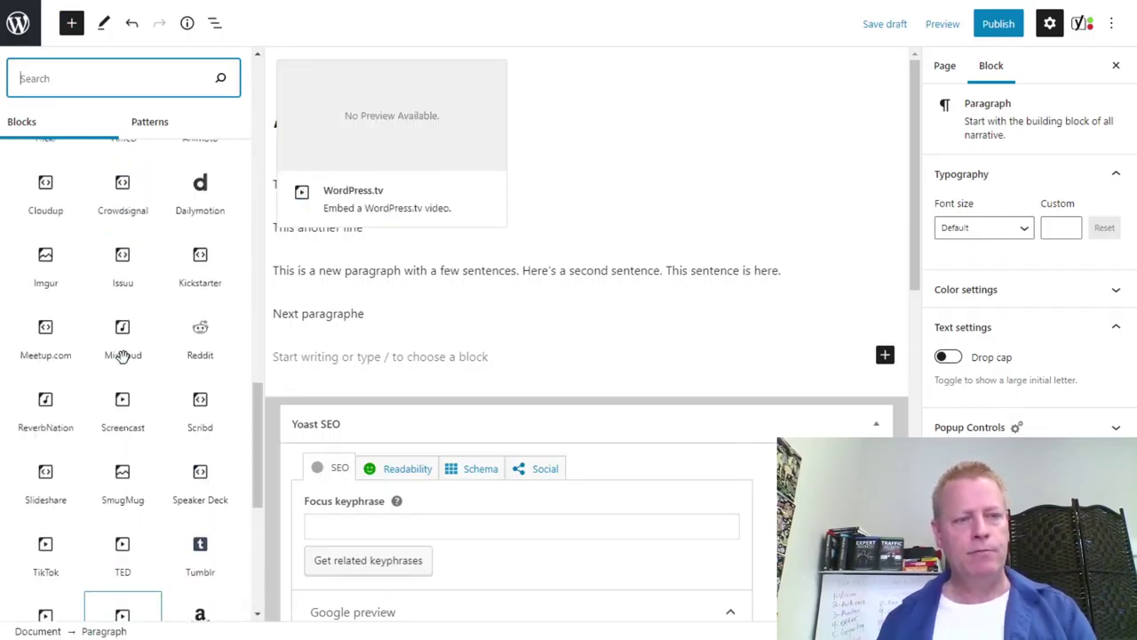
scroll(122, 362, up, 3)
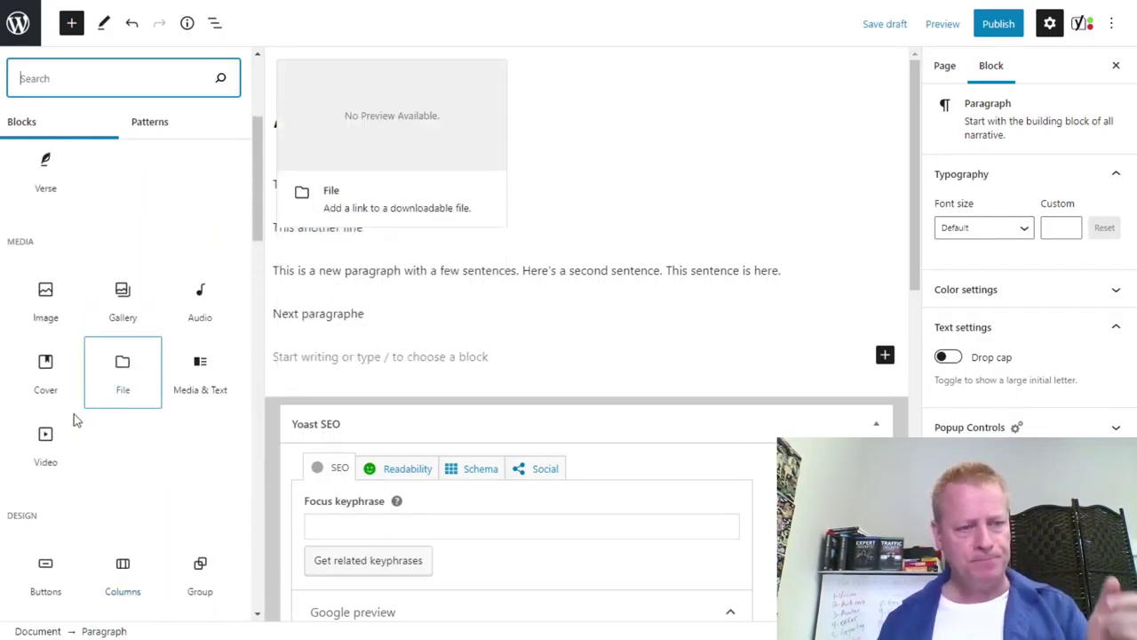
scroll(71, 538, down, 3)
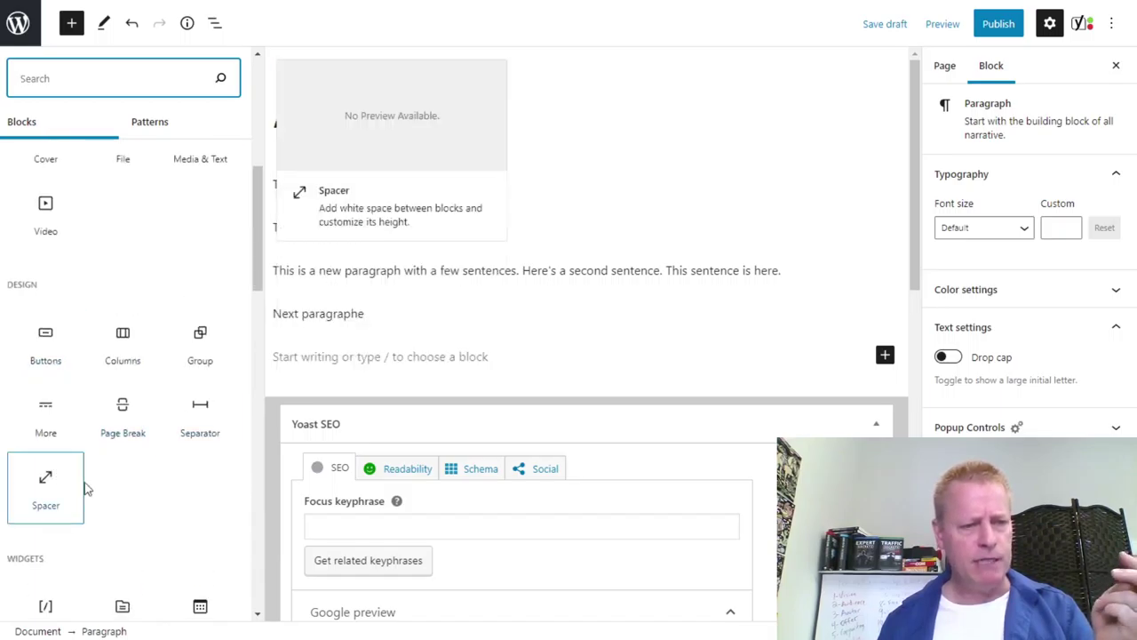
scroll(88, 462, down, 4)
scroll(93, 430, down, 4)
scroll(88, 413, up, 12)
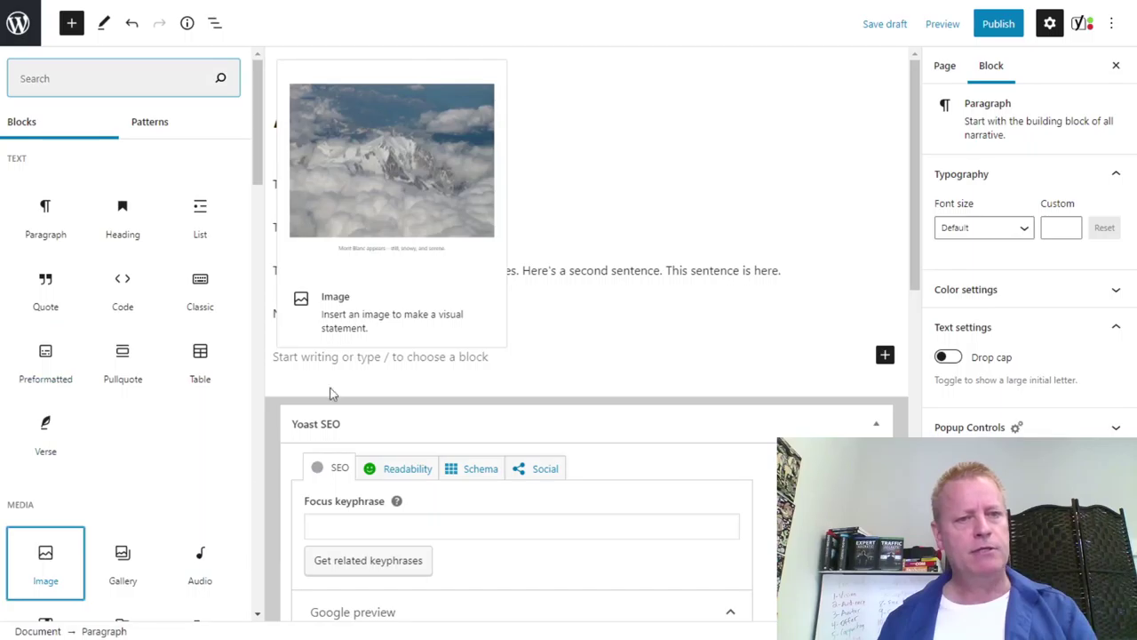
click(46, 561)
click(166, 454)
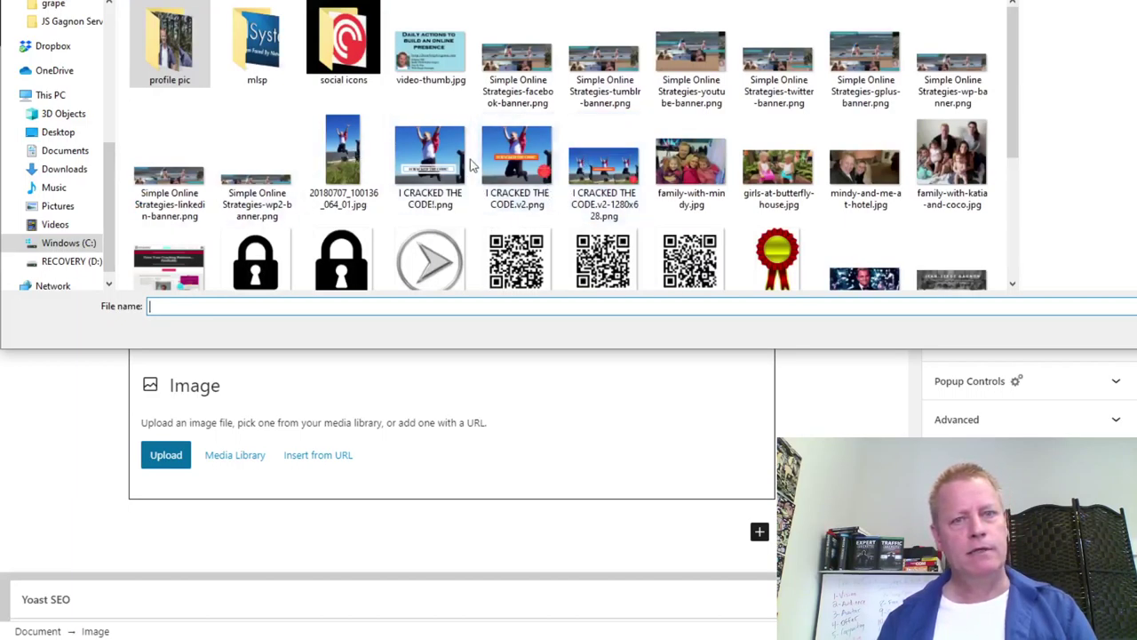
Upload girls-at-butterfly-house.jpg and add the paragraph 'Here are my daughters'
click(784, 182)
key(Return)
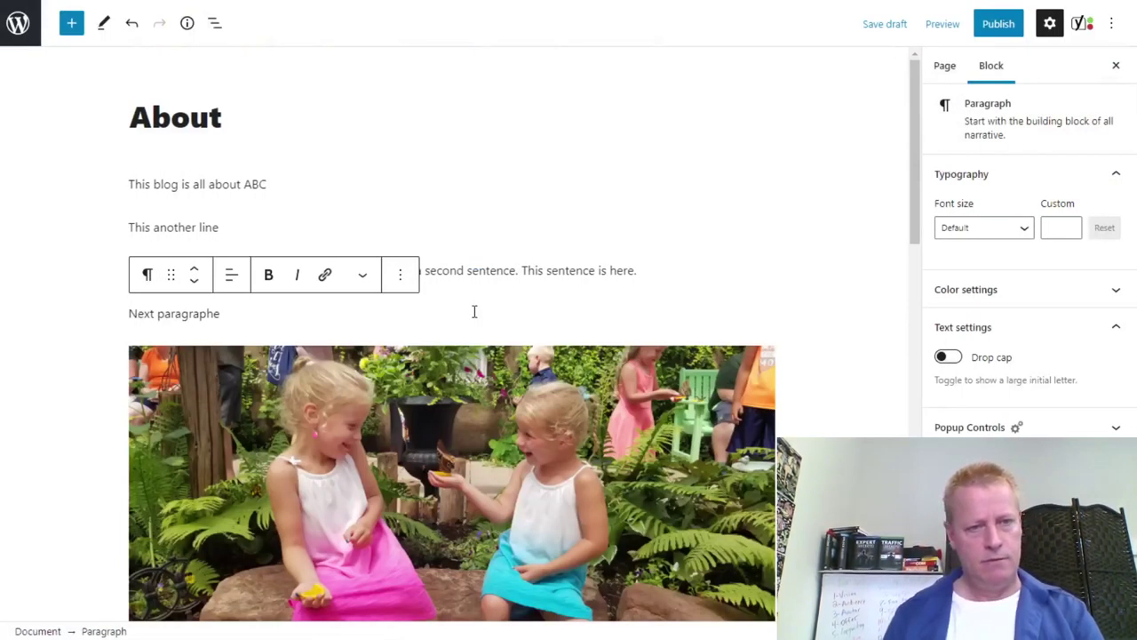
key(Return)
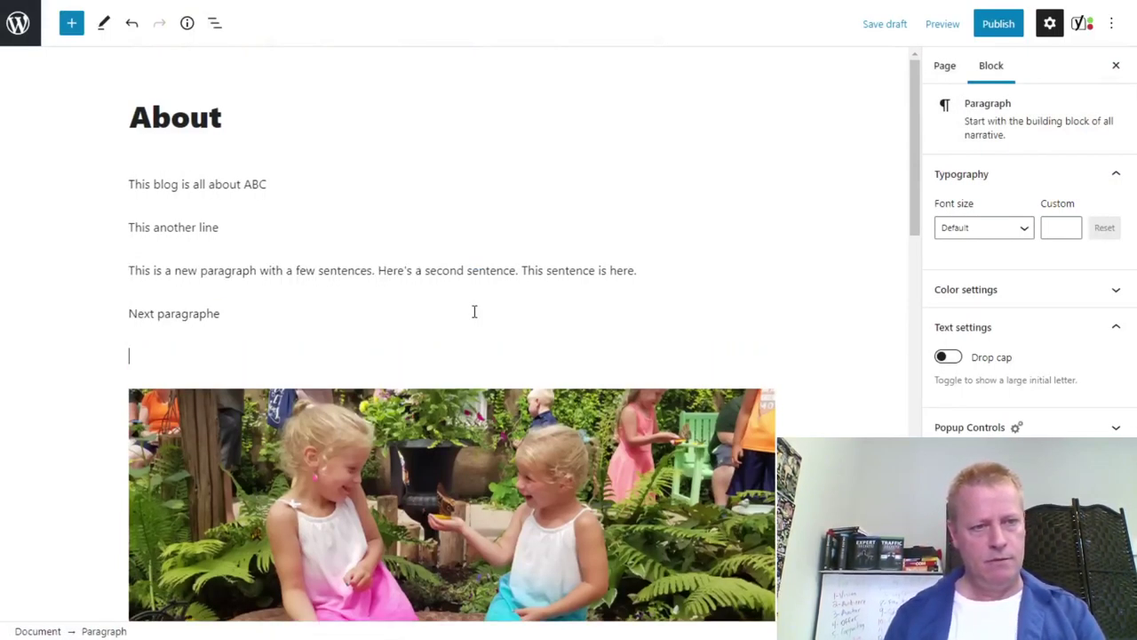
text(H)
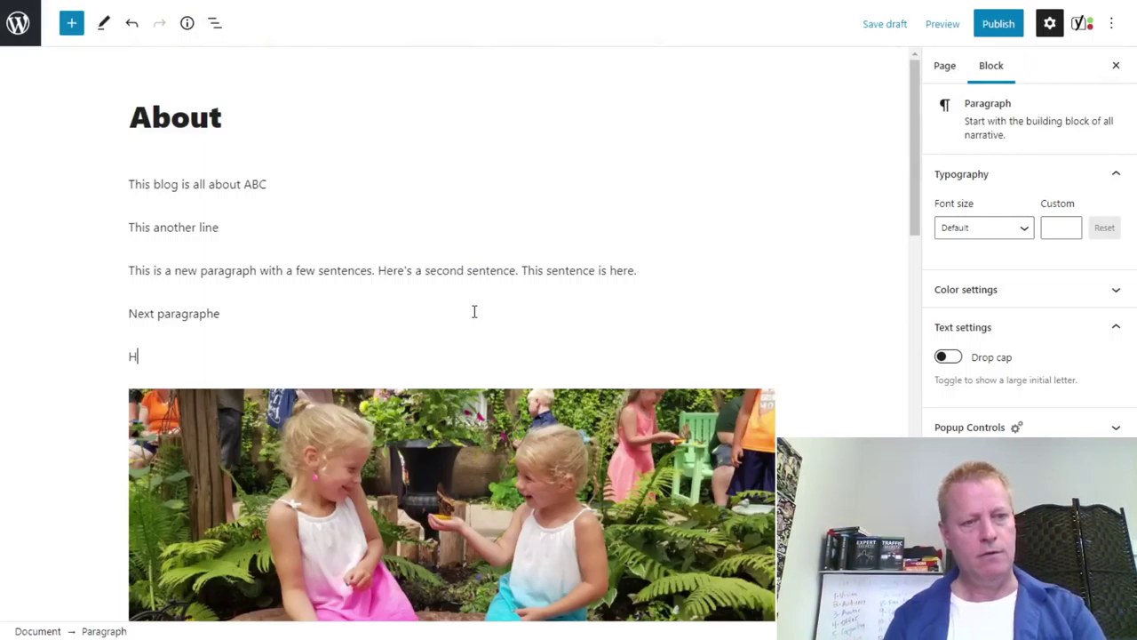
text(ere are my daughters)
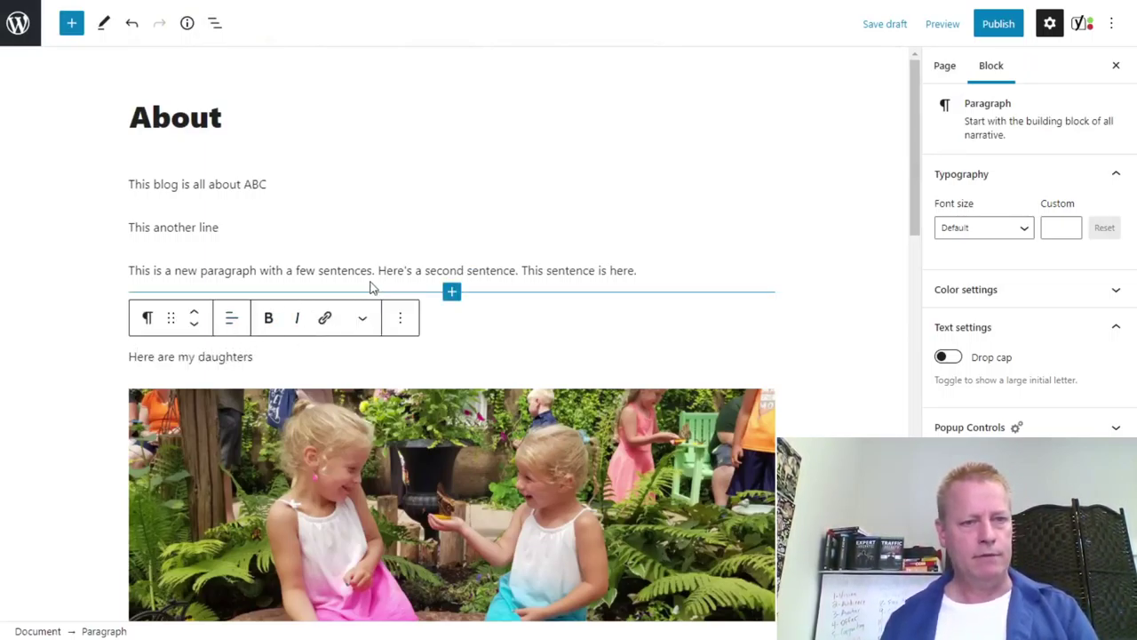
Fix the stray letter in 'Next paragraphe' and publish the About page
click(261, 307)
key(BackSpace)
click(261, 345)
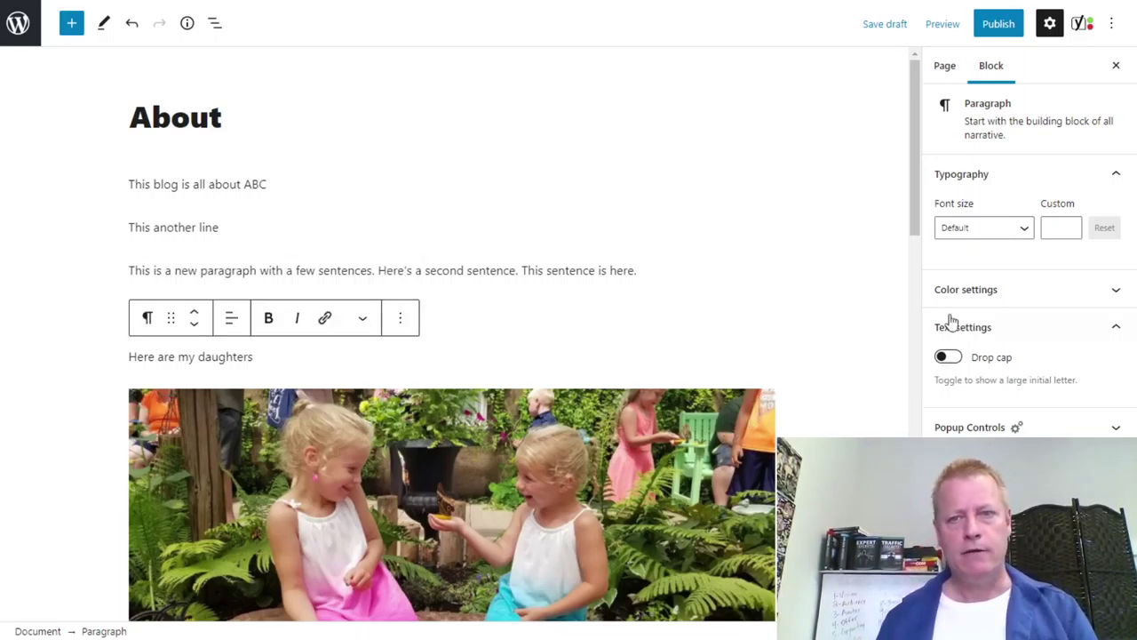
click(999, 26)
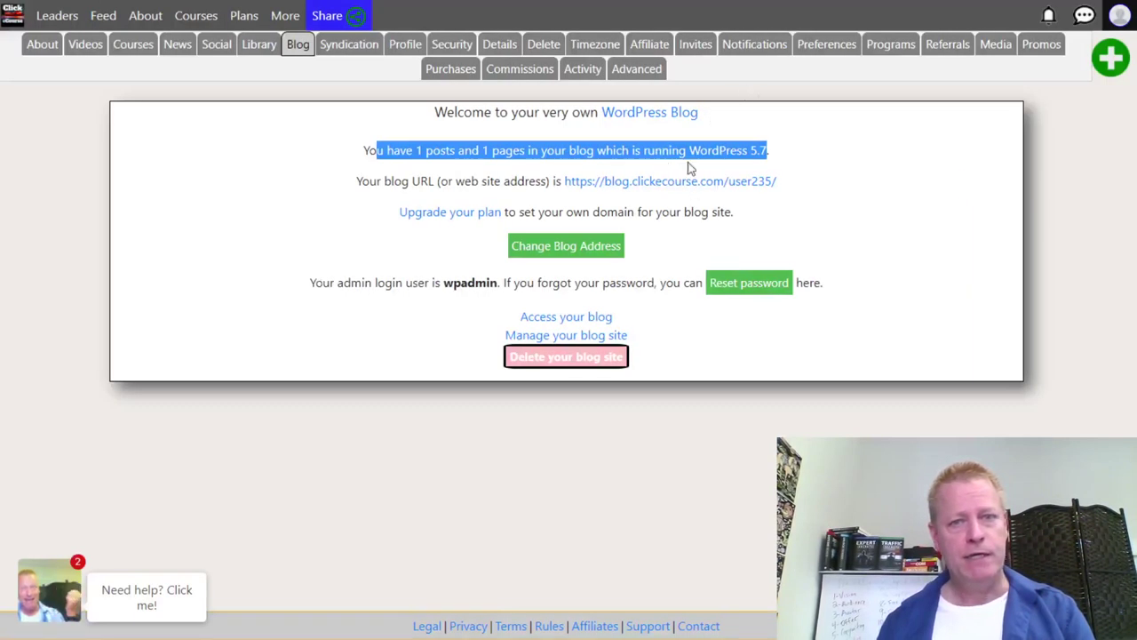
Open the CIS 347 Blog's WordPress admin Pages list from the ClickeCourse Blog tab
click(701, 183)
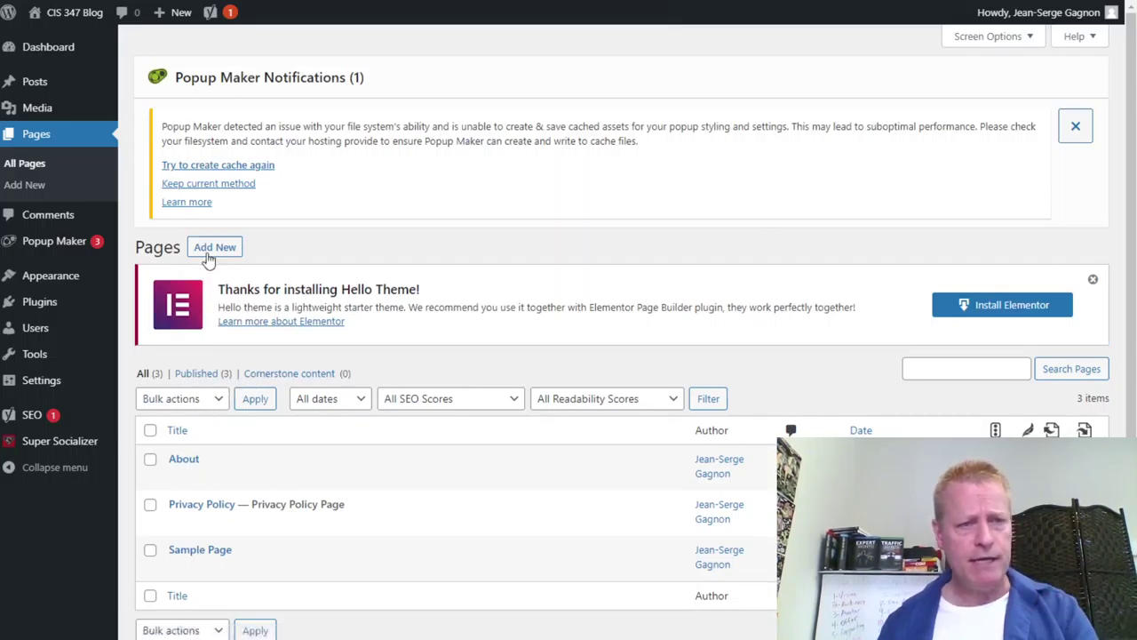
Publish a new page titled Contact whose body gives the author's cell phone number
click(210, 250)
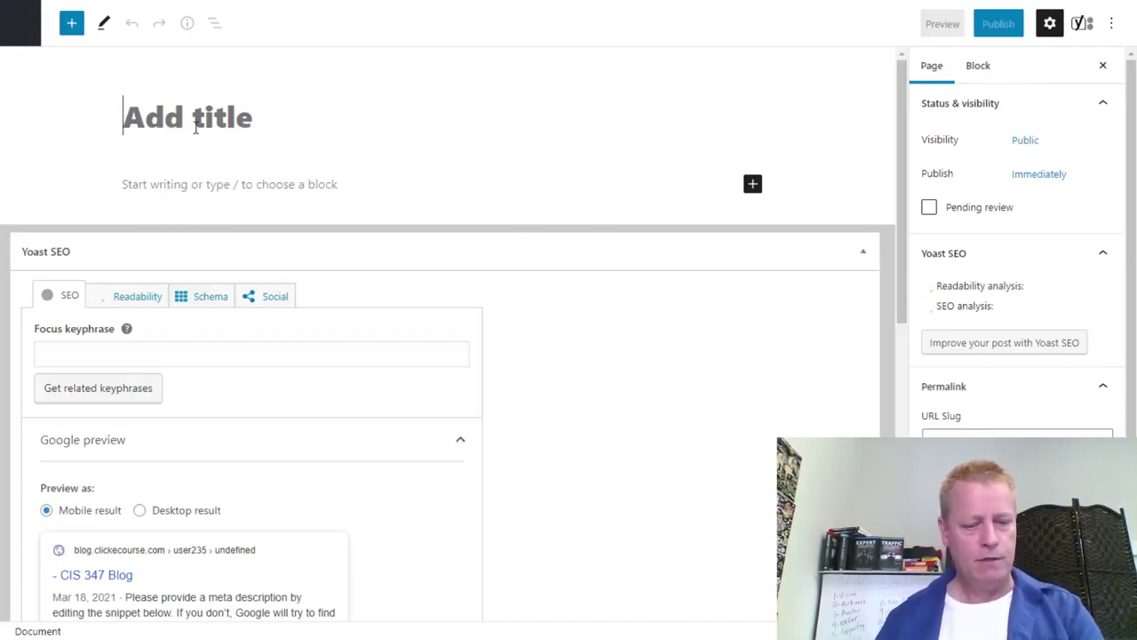
text(Contact)
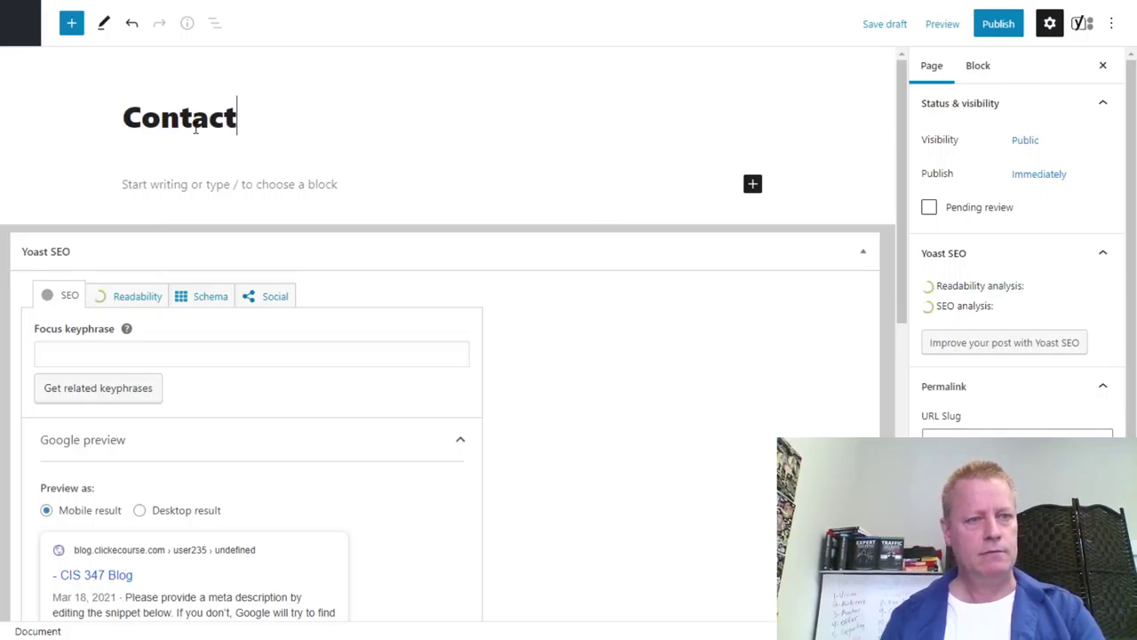
key(Return)
text(You can reach me on my cell a)
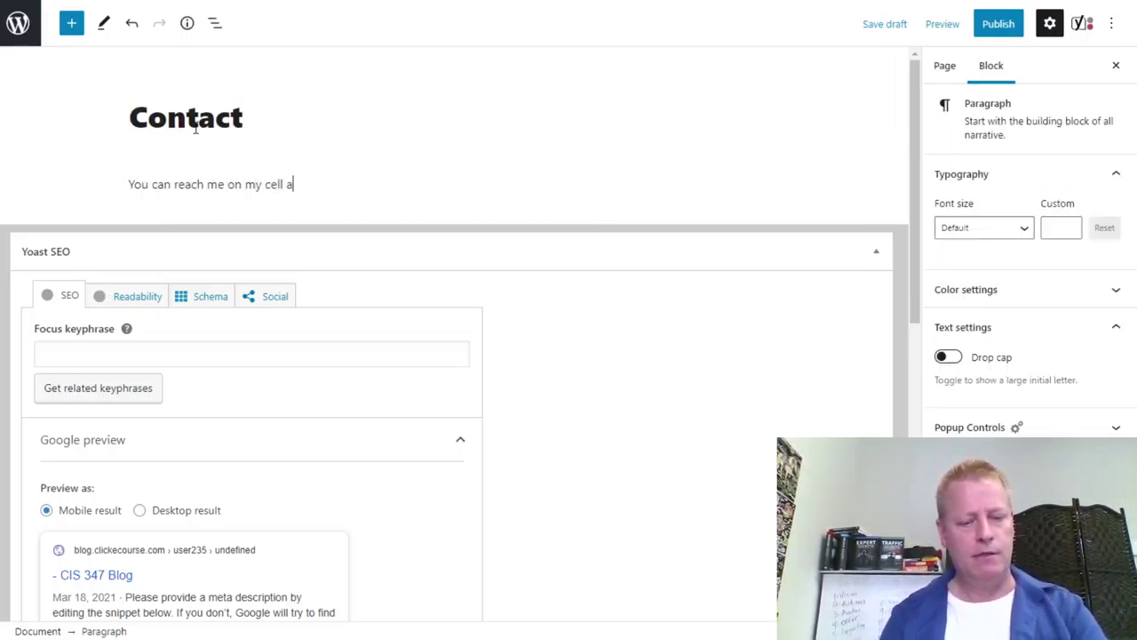
text(t 123-123-1234)
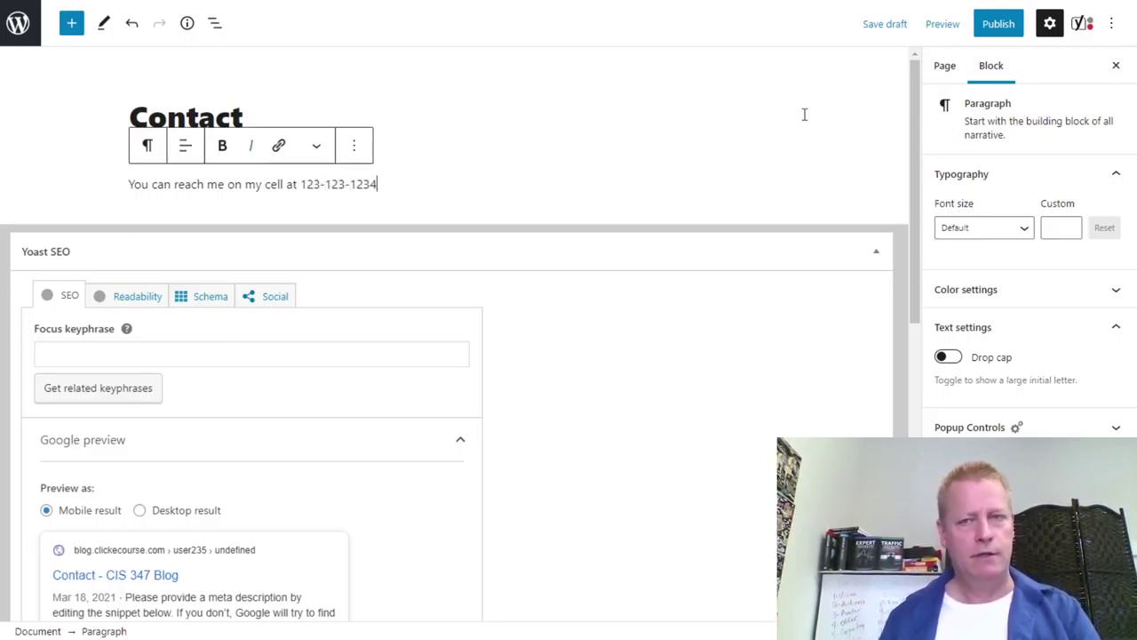
click(998, 27)
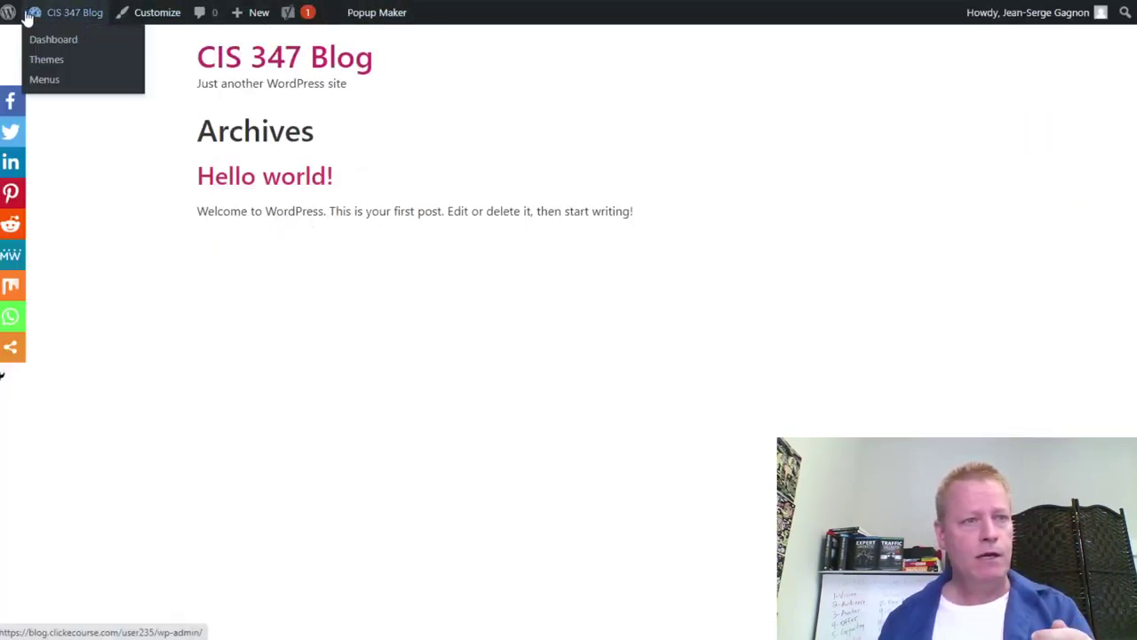
Move Sample Page to the Trash from the All Pages list
mouse_move(8, 12)
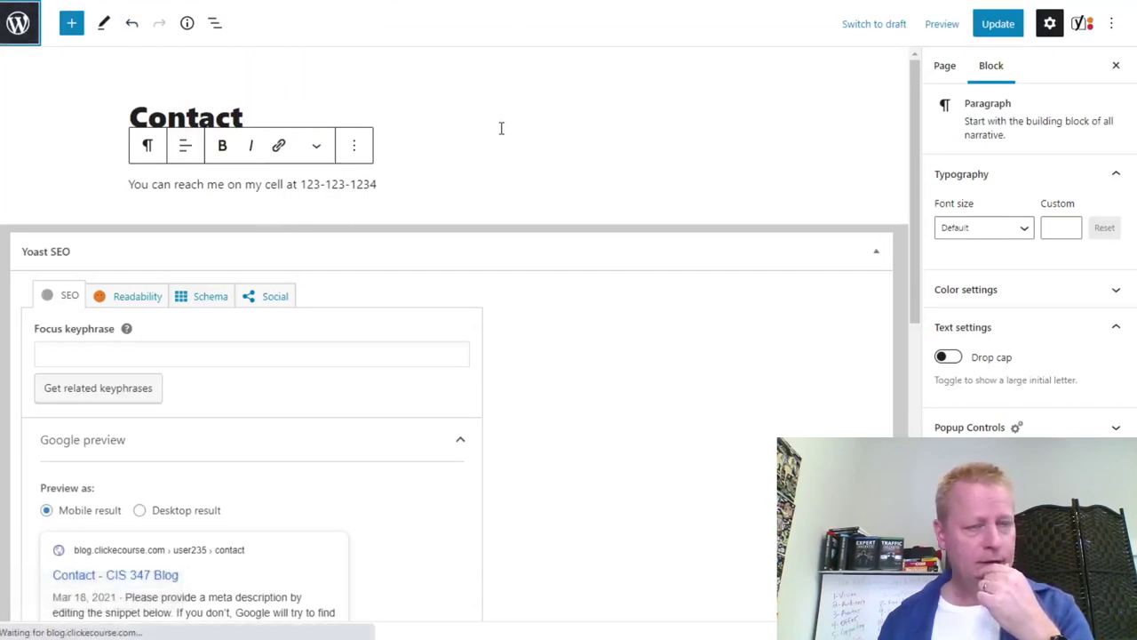
scroll(274, 476, down, 1)
scroll(274, 475, down, 1)
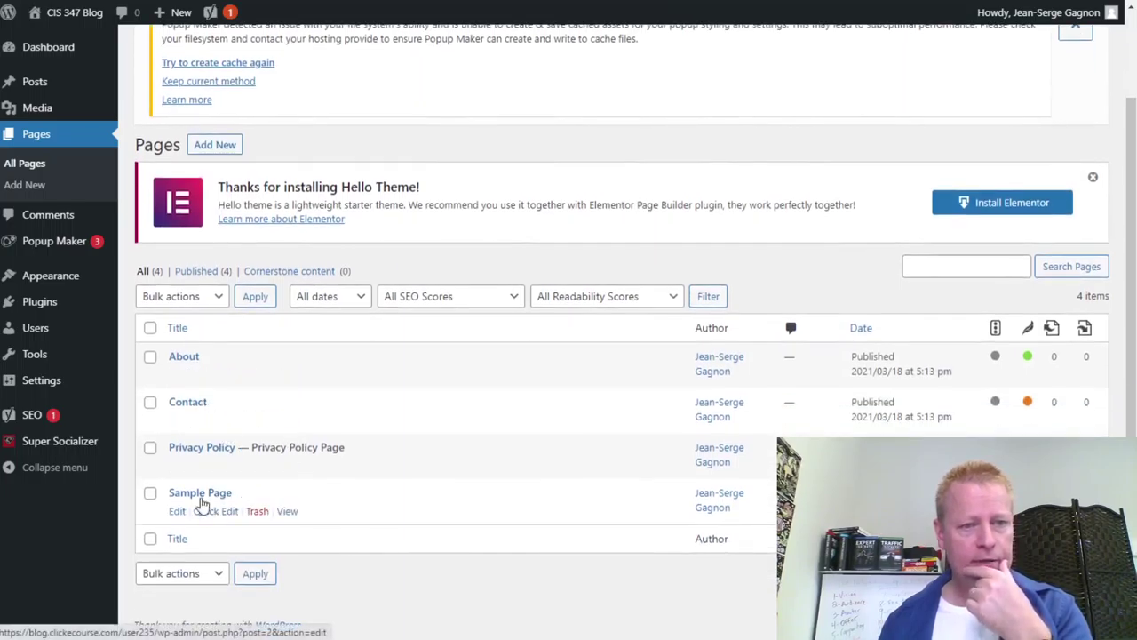
click(257, 512)
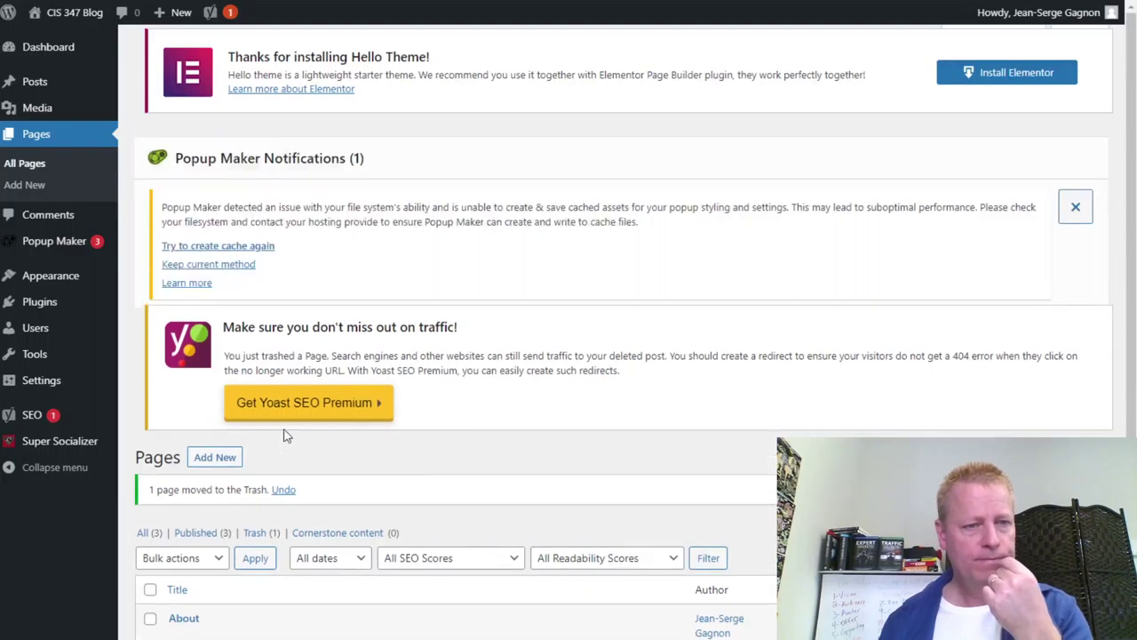
scroll(149, 435, down, 3)
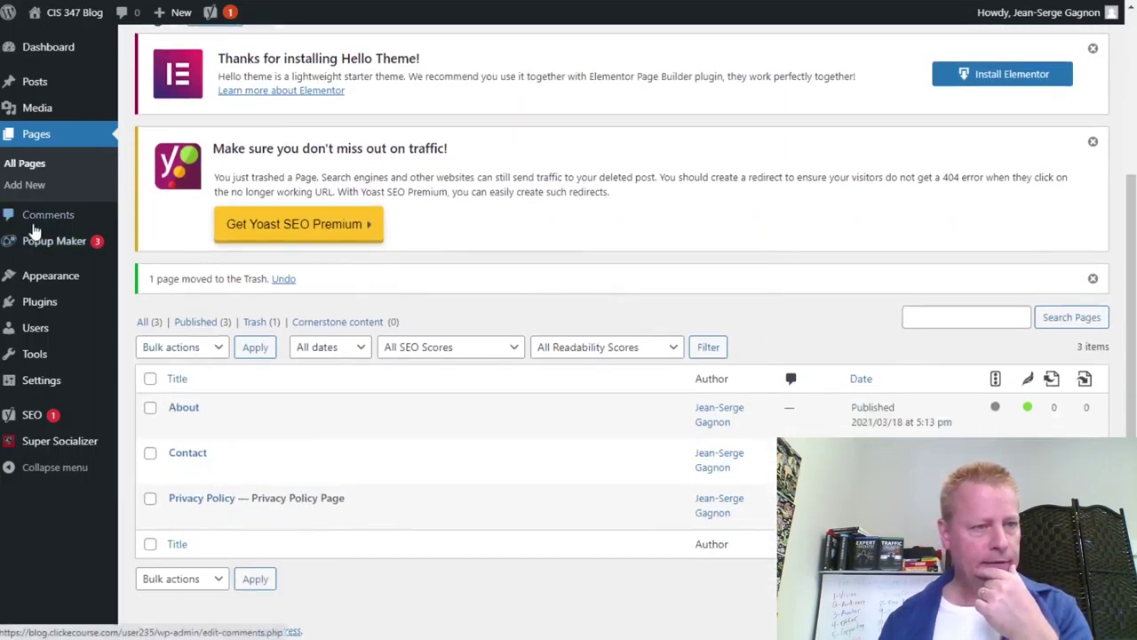
mouse_move(57, 266)
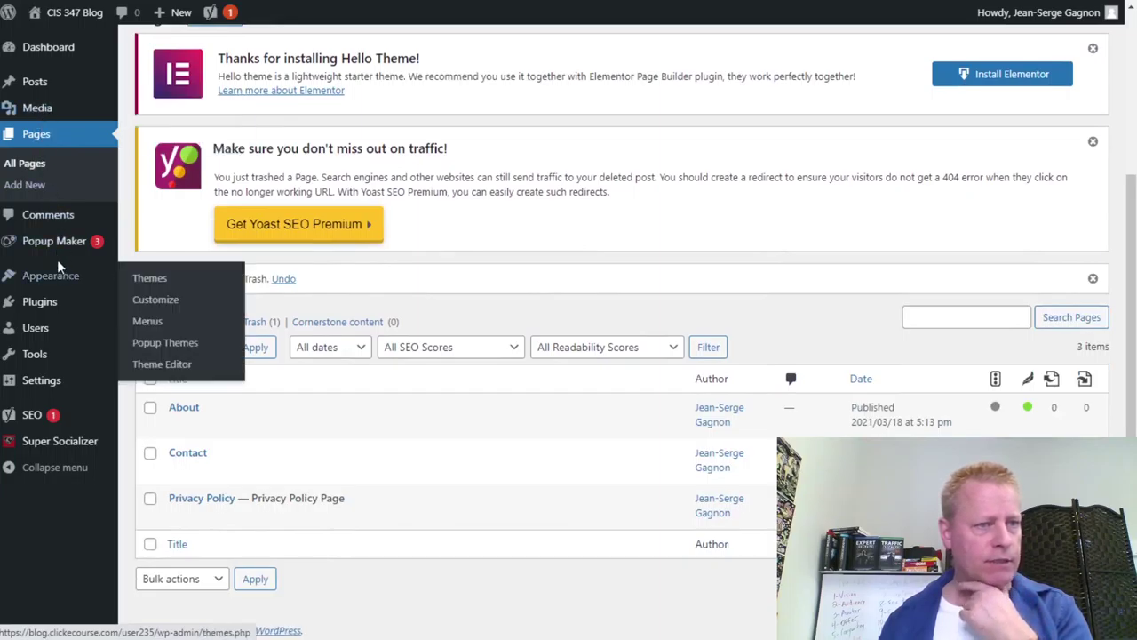
Tick the Contact and About pages in the Menus editor, then go to Appearance > Themes
click(170, 343)
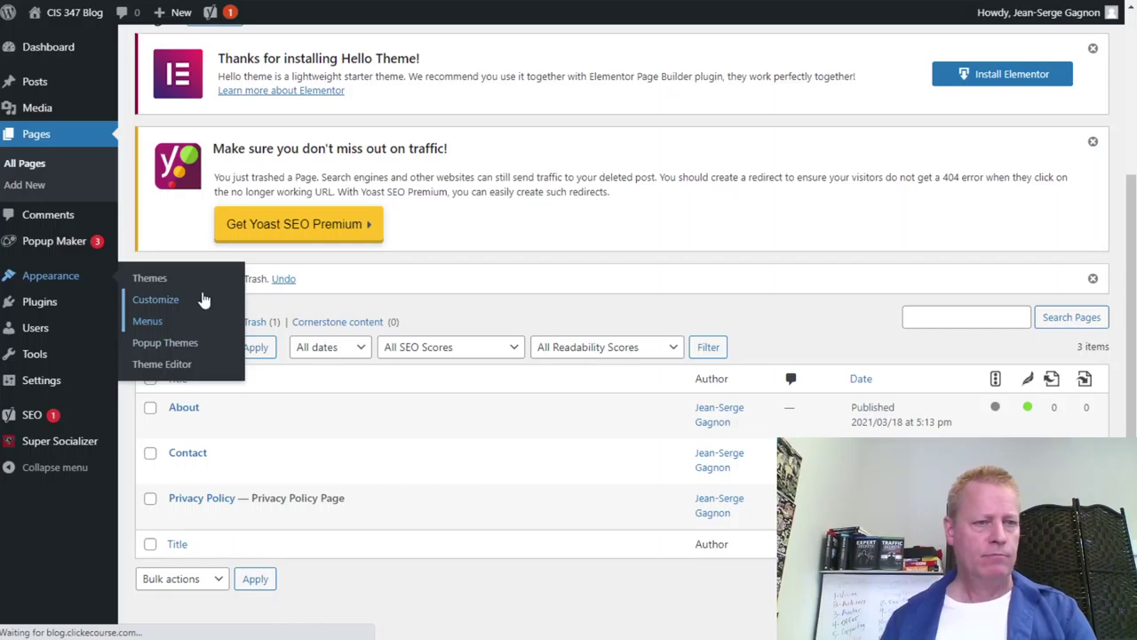
scroll(444, 284, down, 3)
scroll(288, 478, down, 1)
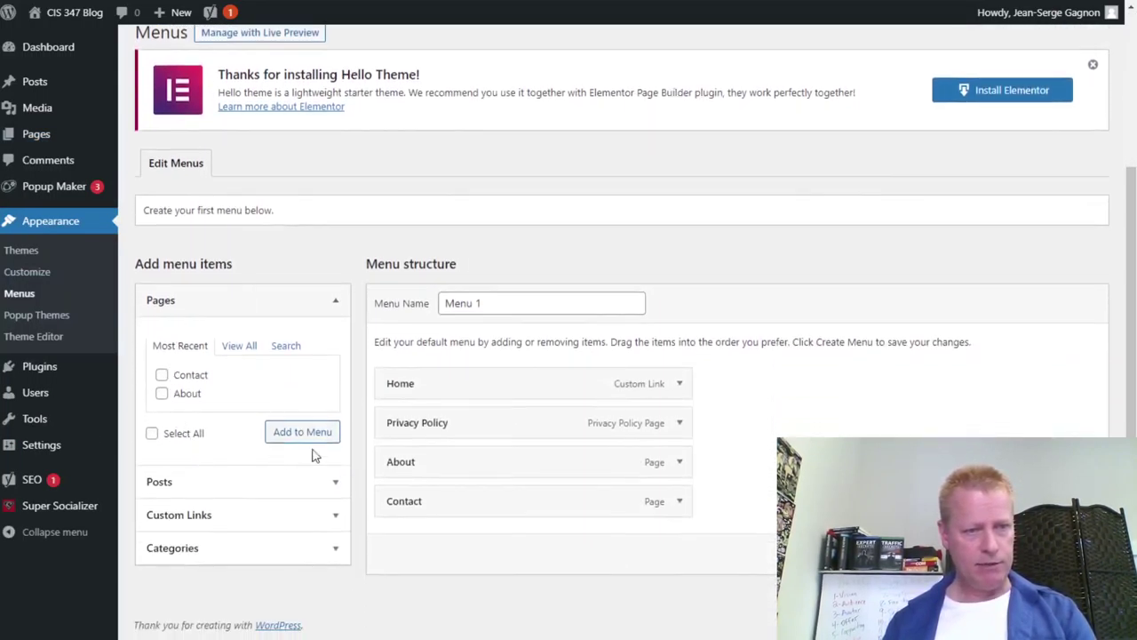
click(511, 306)
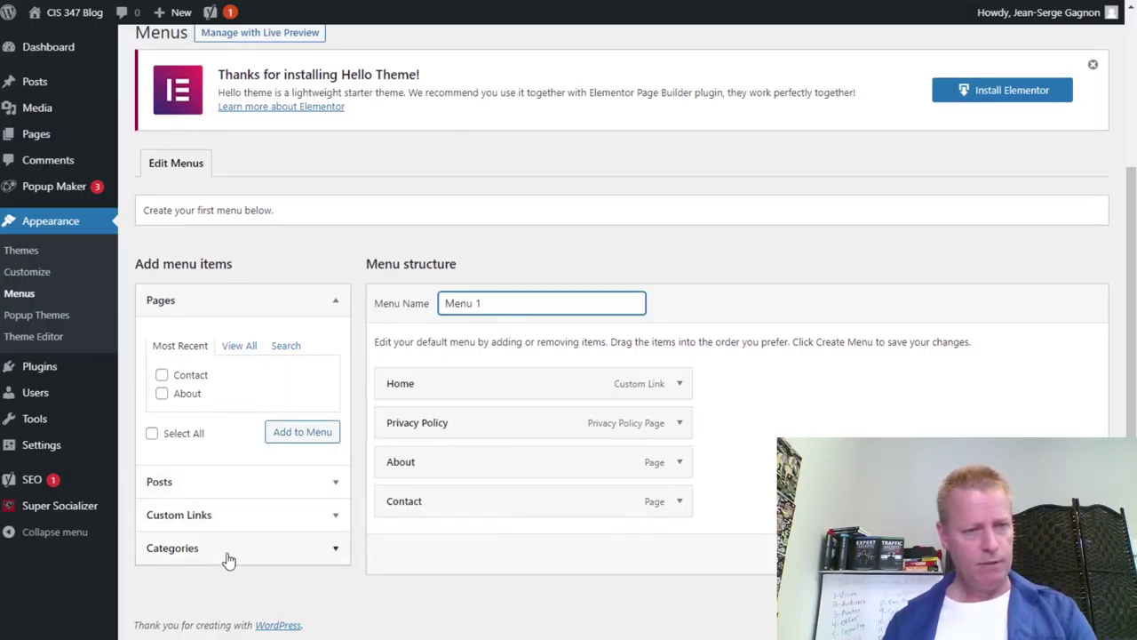
click(163, 376)
click(163, 396)
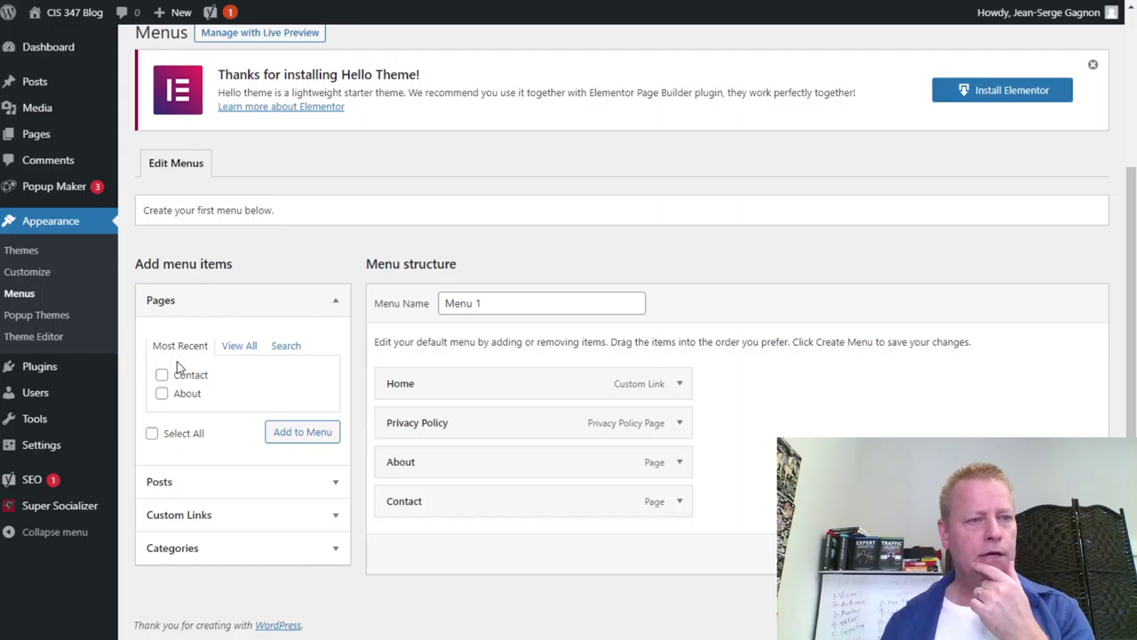
click(109, 245)
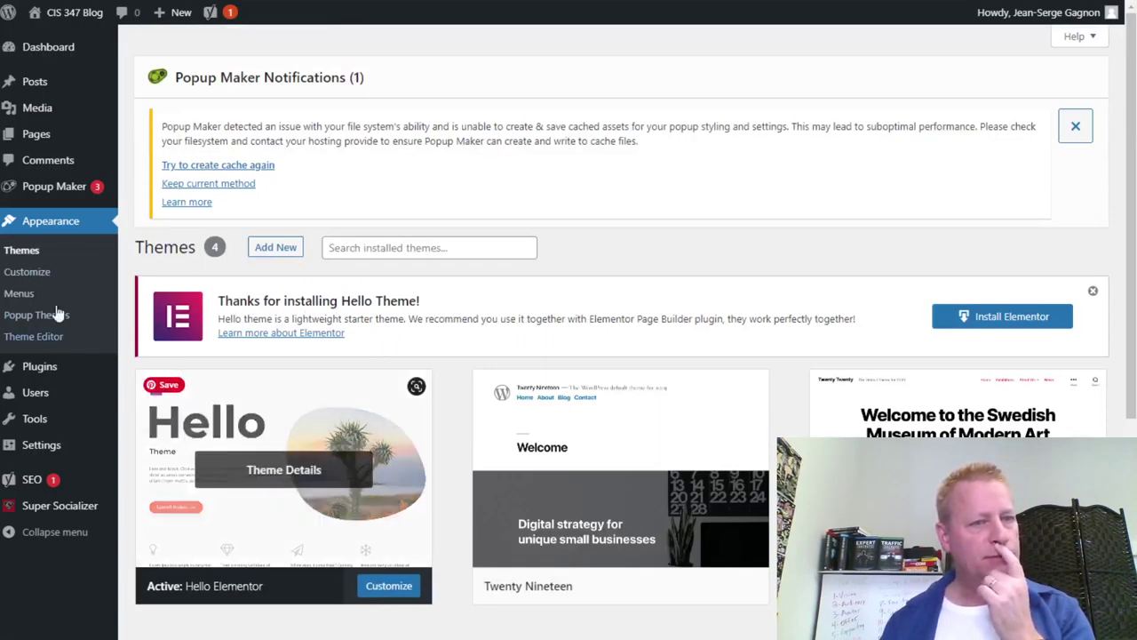
In the Customizer, browse the Menus panel and the Primary menu location choices
click(39, 272)
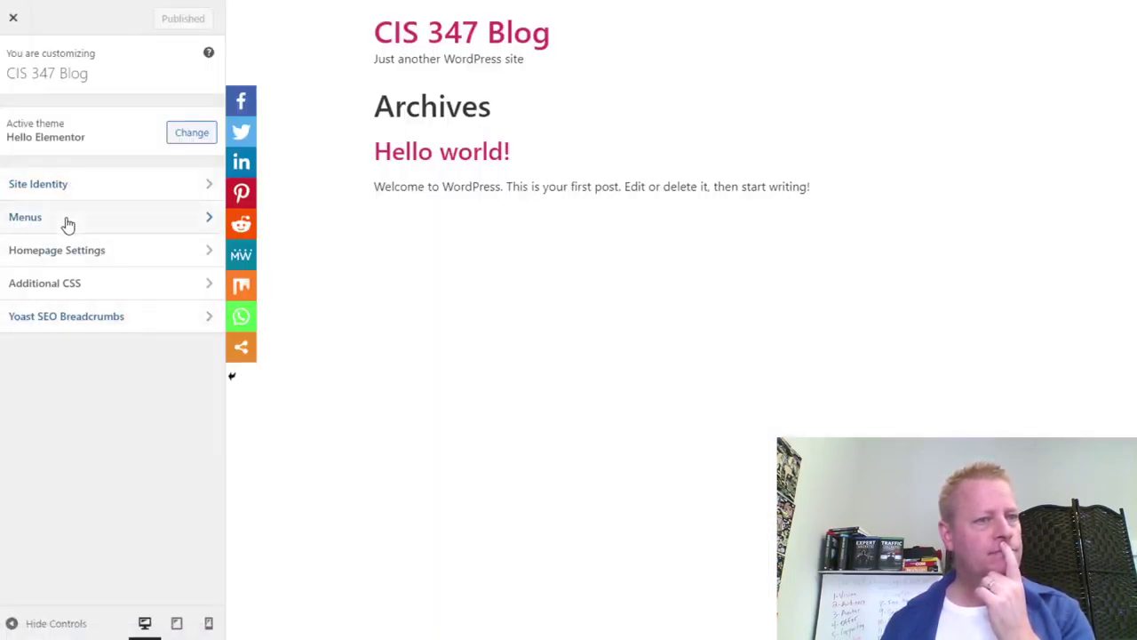
click(67, 221)
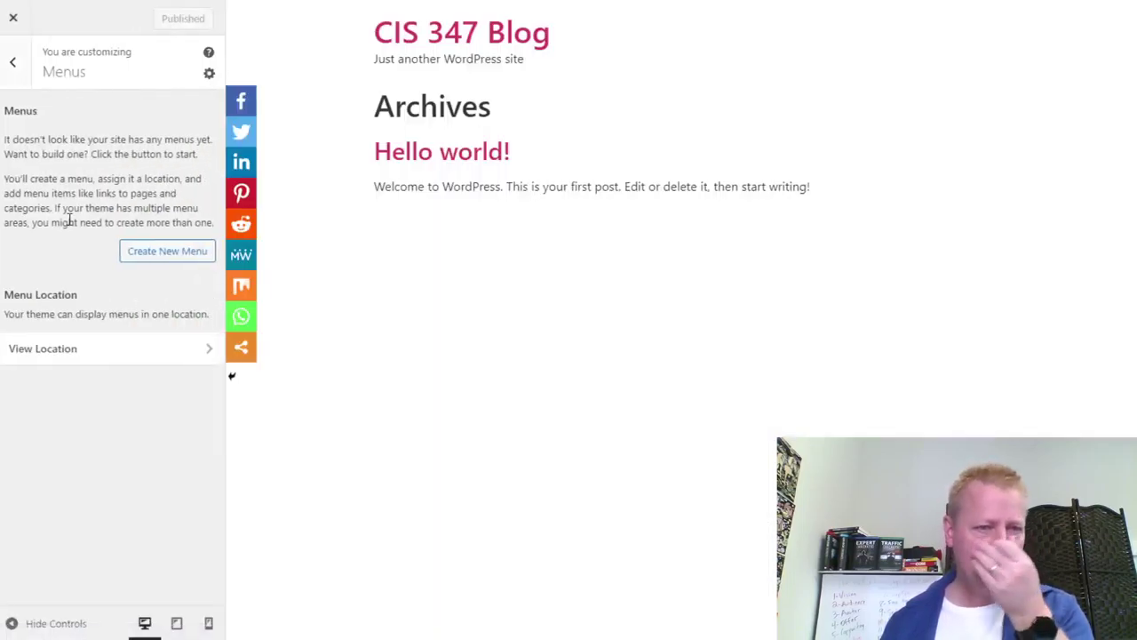
click(92, 355)
click(63, 183)
click(64, 185)
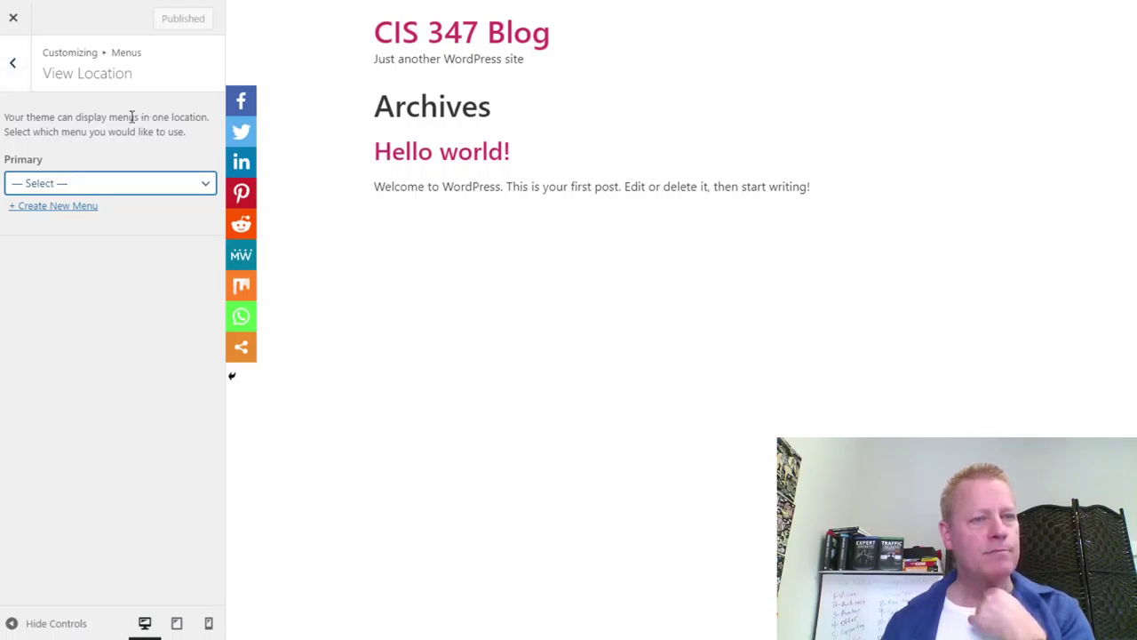
Abandon a new menu, close the Customizer, then reopen and close it unchanged
click(8, 62)
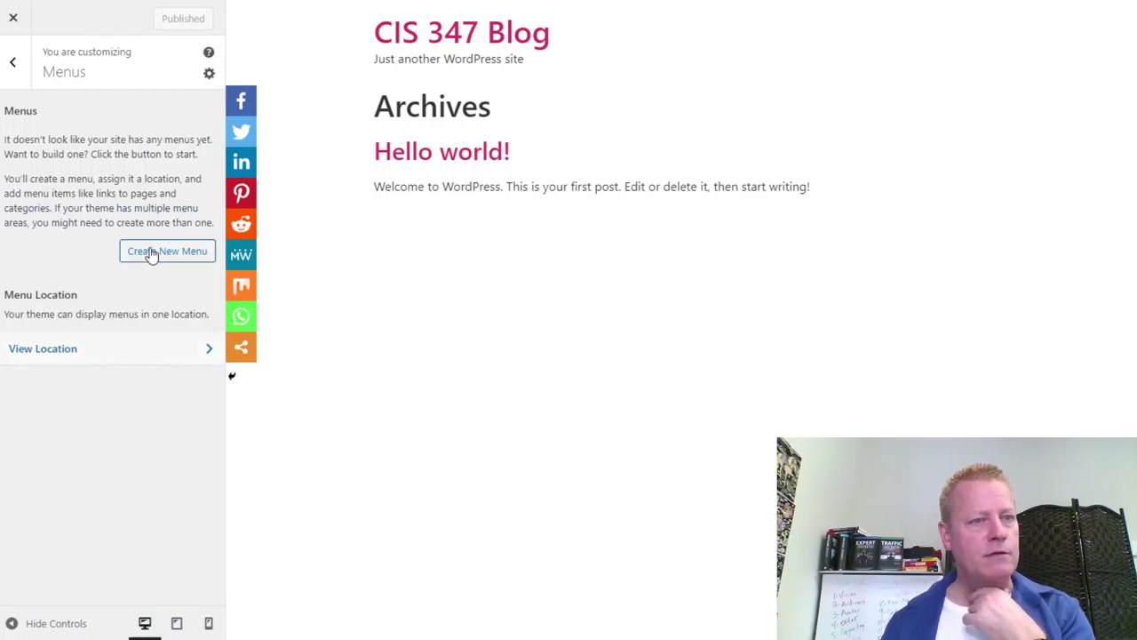
click(150, 252)
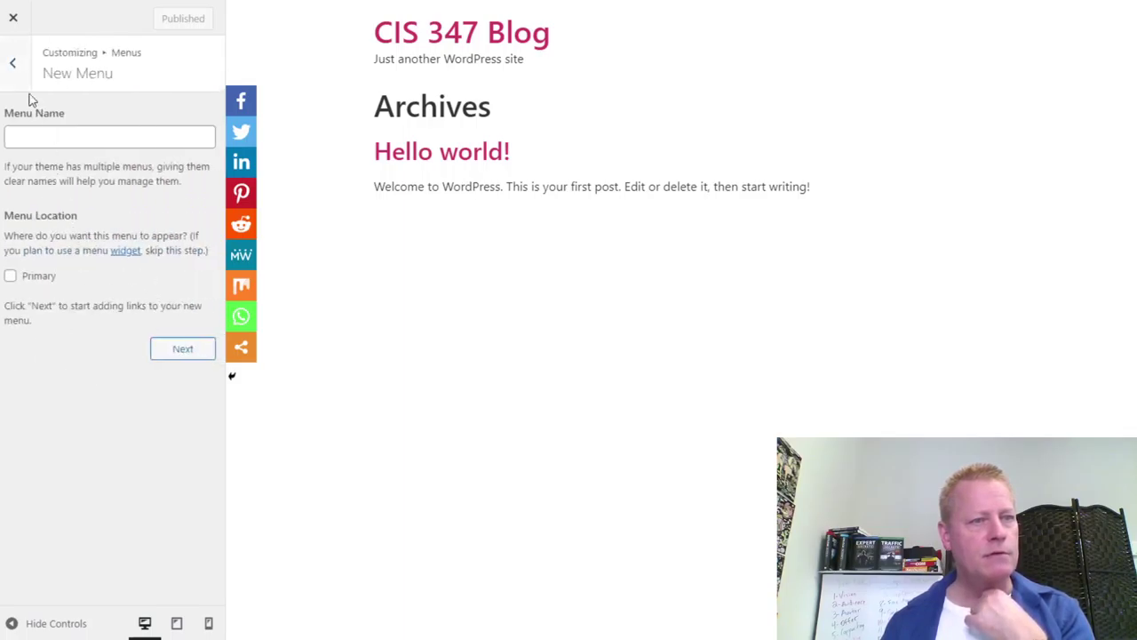
click(12, 64)
click(12, 20)
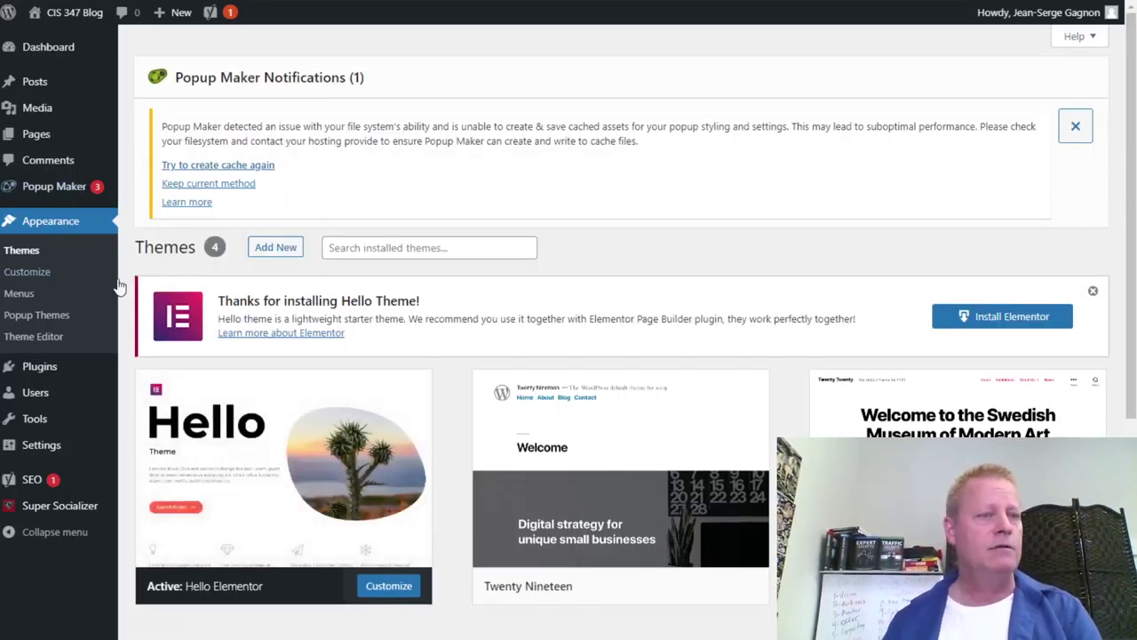
click(116, 302)
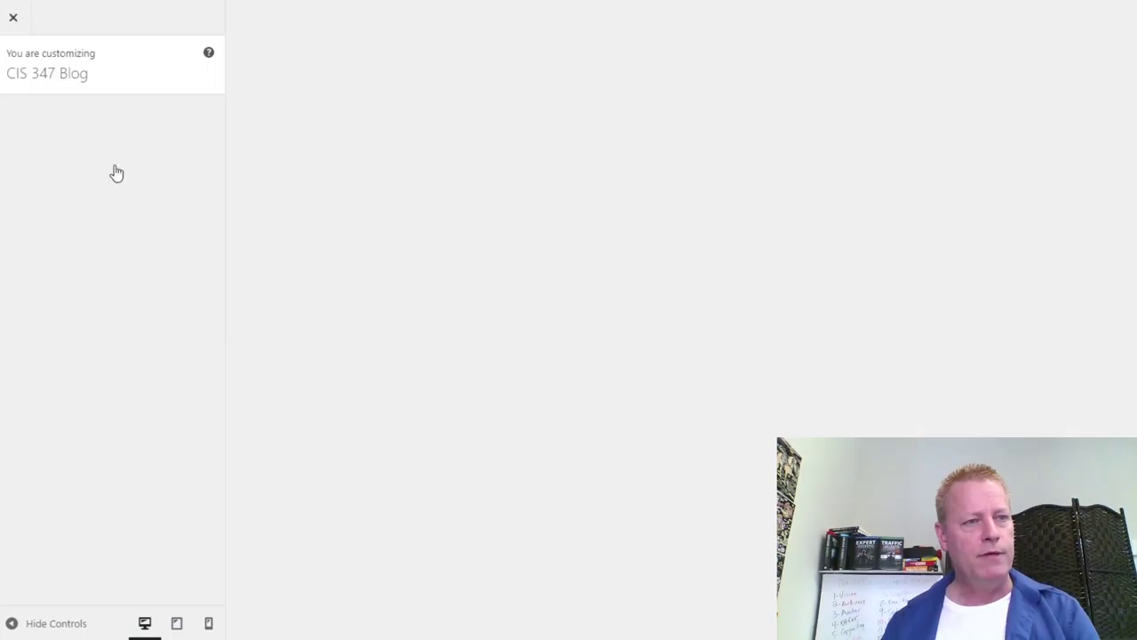
click(19, 29)
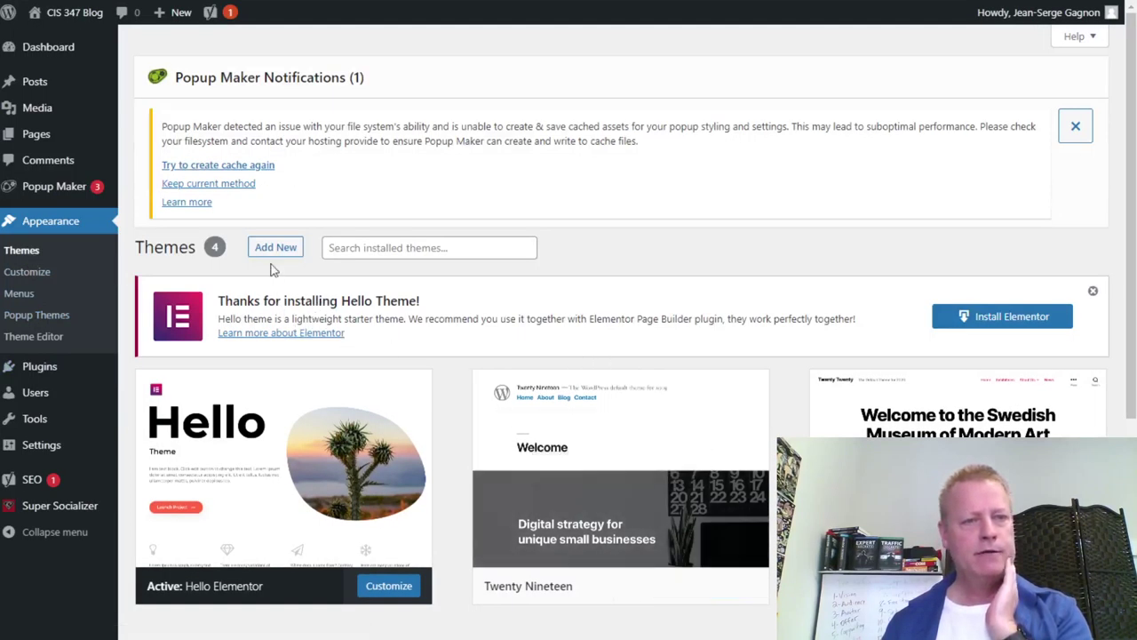
Show the Popular themes under Add New and dismiss the Popup Maker and Hello Theme notices
click(275, 251)
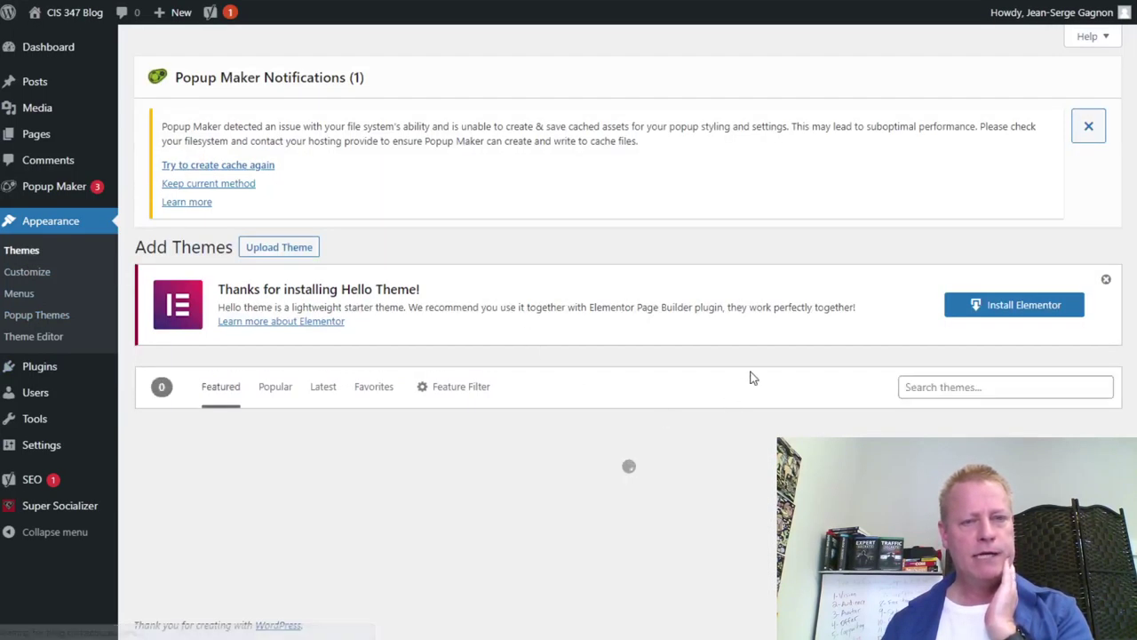
click(276, 388)
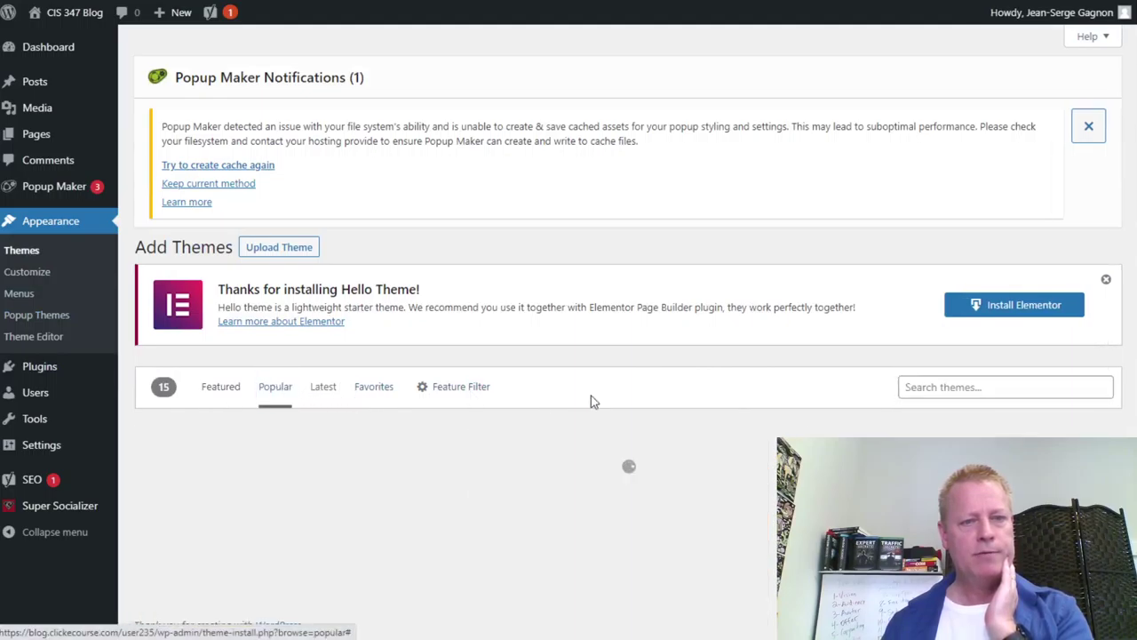
click(1073, 129)
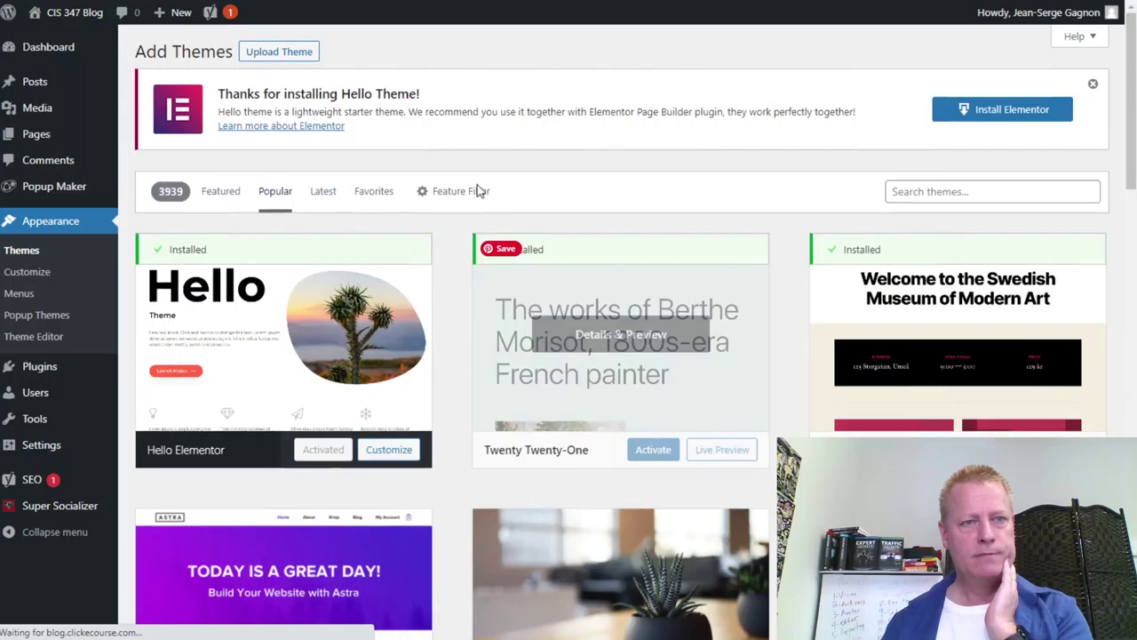
click(1093, 84)
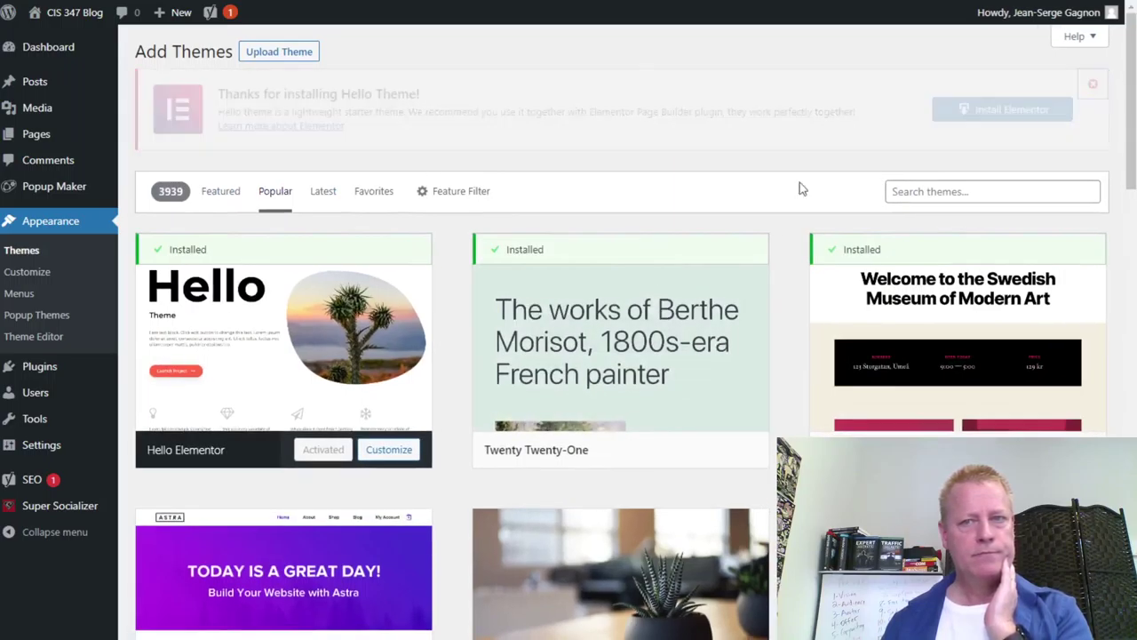
Install the Kadence theme and open its preview
scroll(726, 447, down, 6)
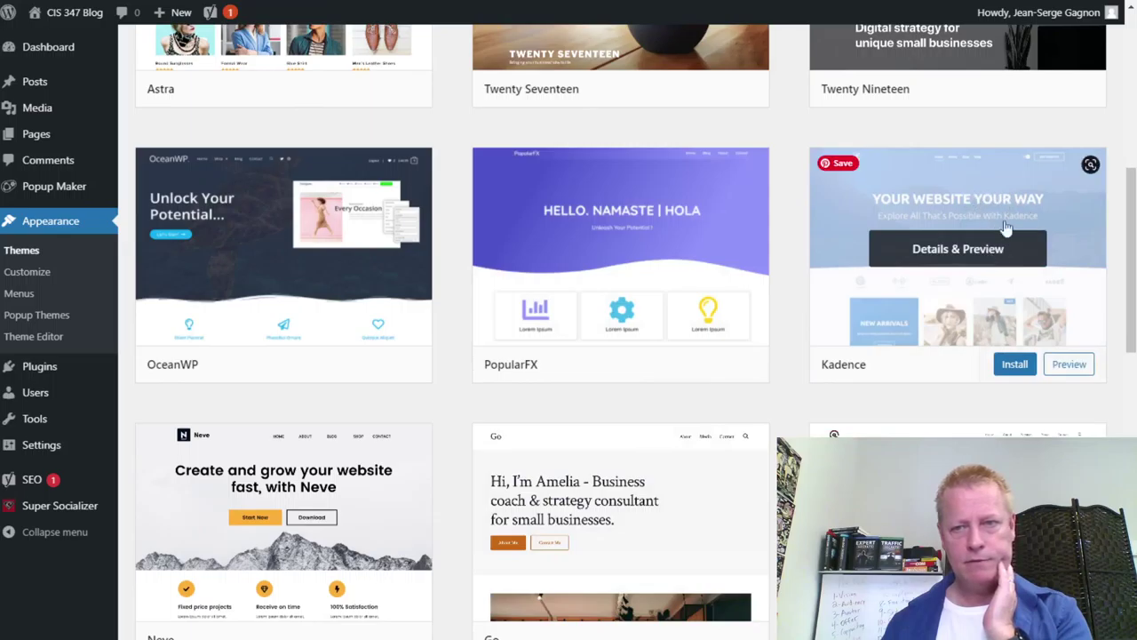
click(1014, 366)
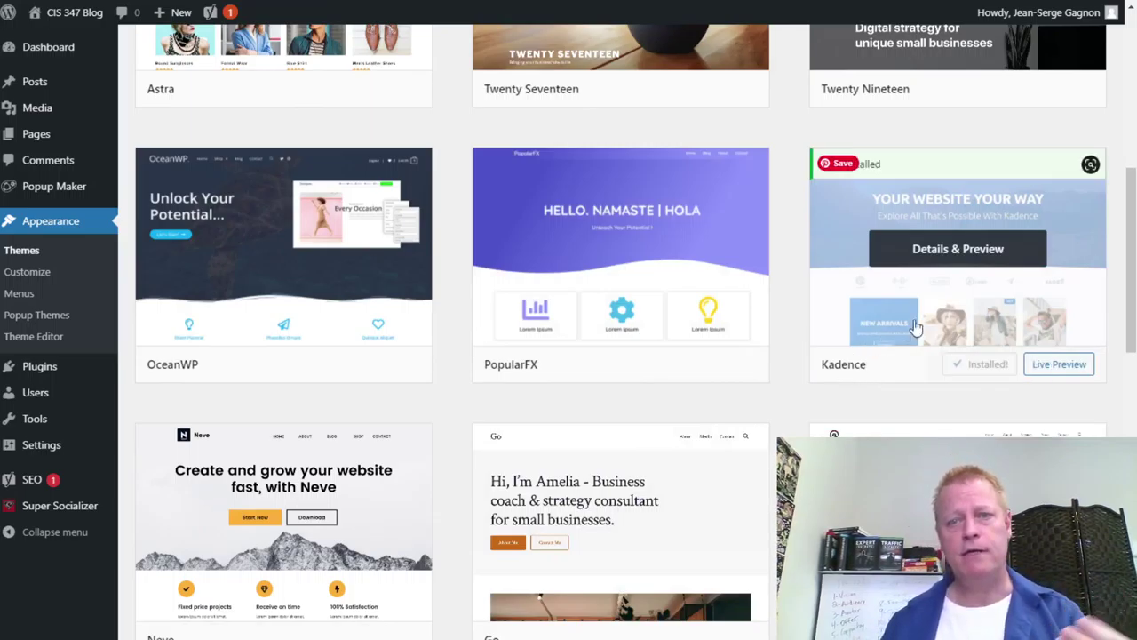
click(949, 251)
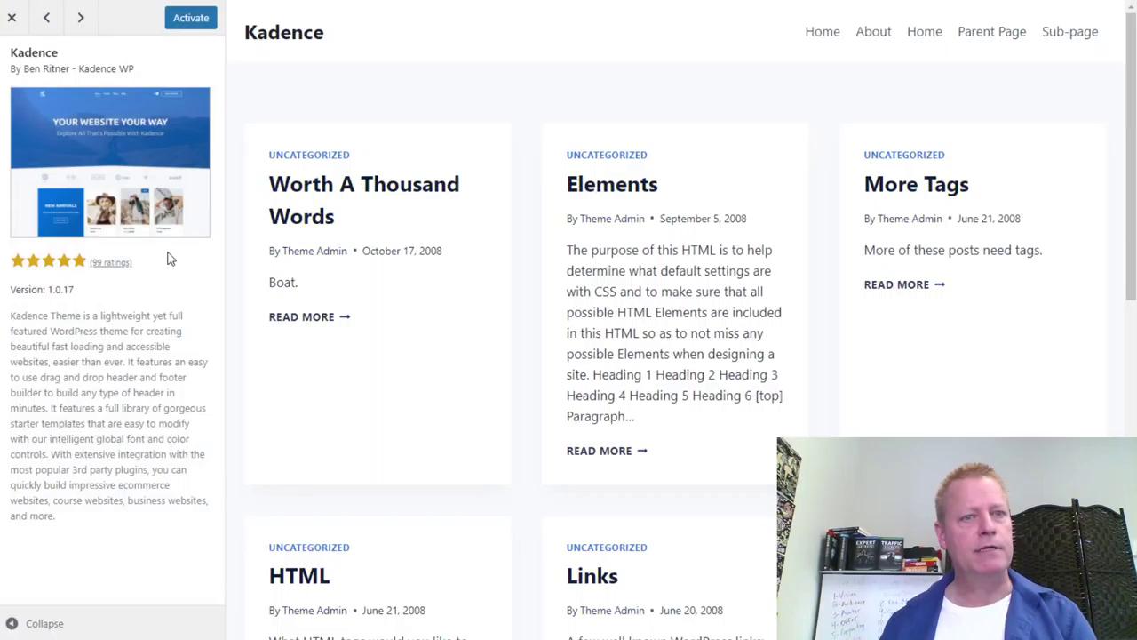
Review the Kadence preview, activate Kadence and visit the live blog
scroll(640, 338, down, 8)
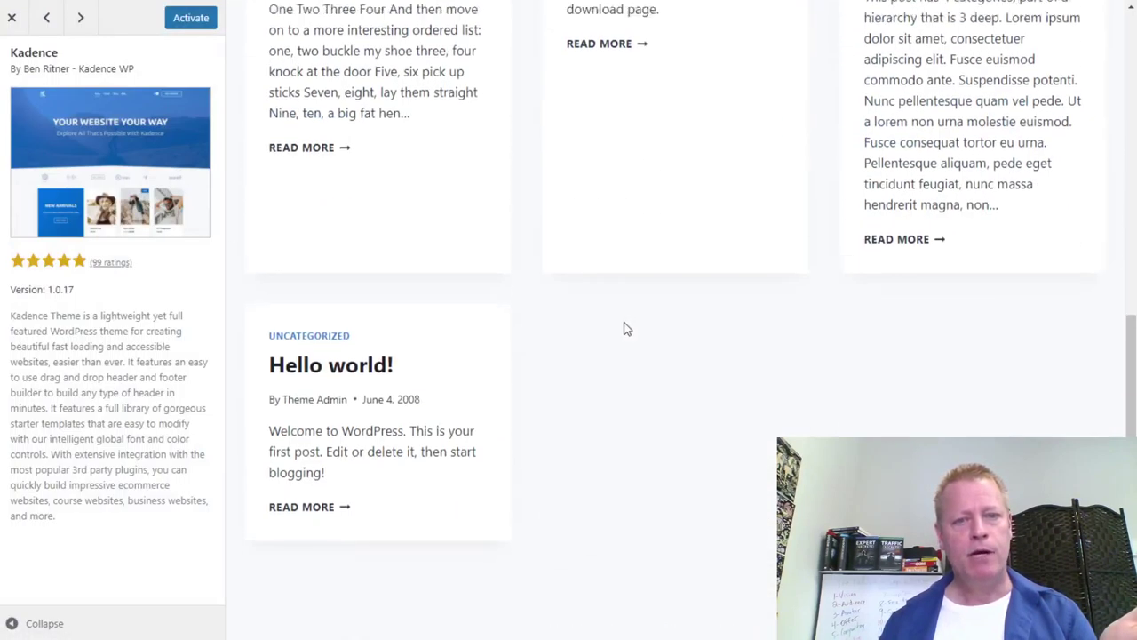
scroll(621, 355, up, 8)
scroll(517, 332, down, 8)
scroll(517, 332, up, 8)
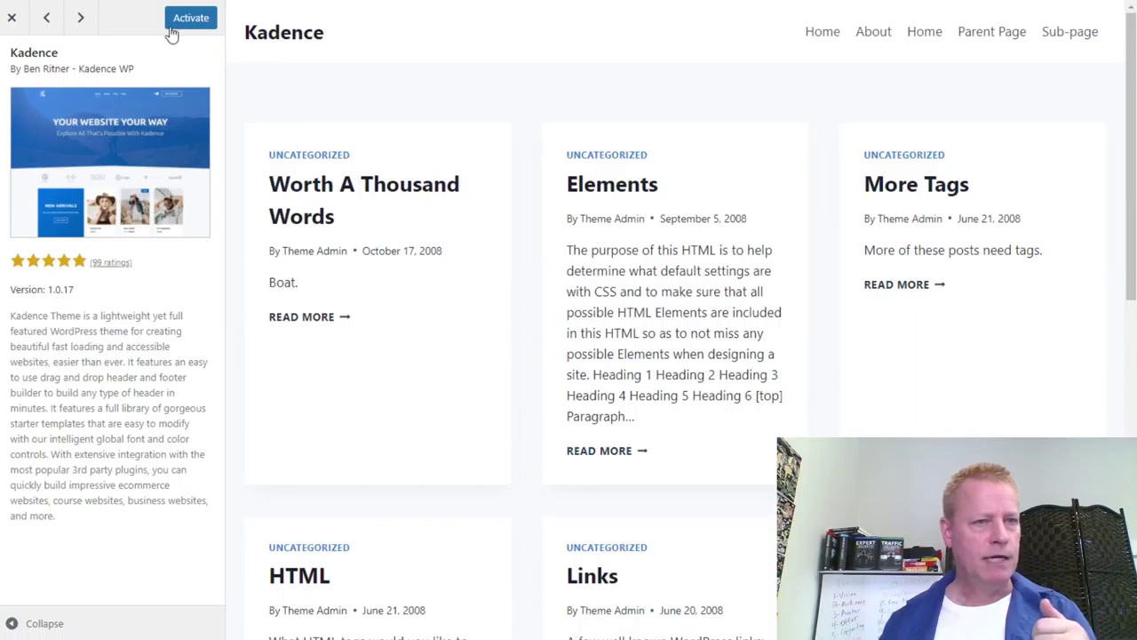
click(172, 28)
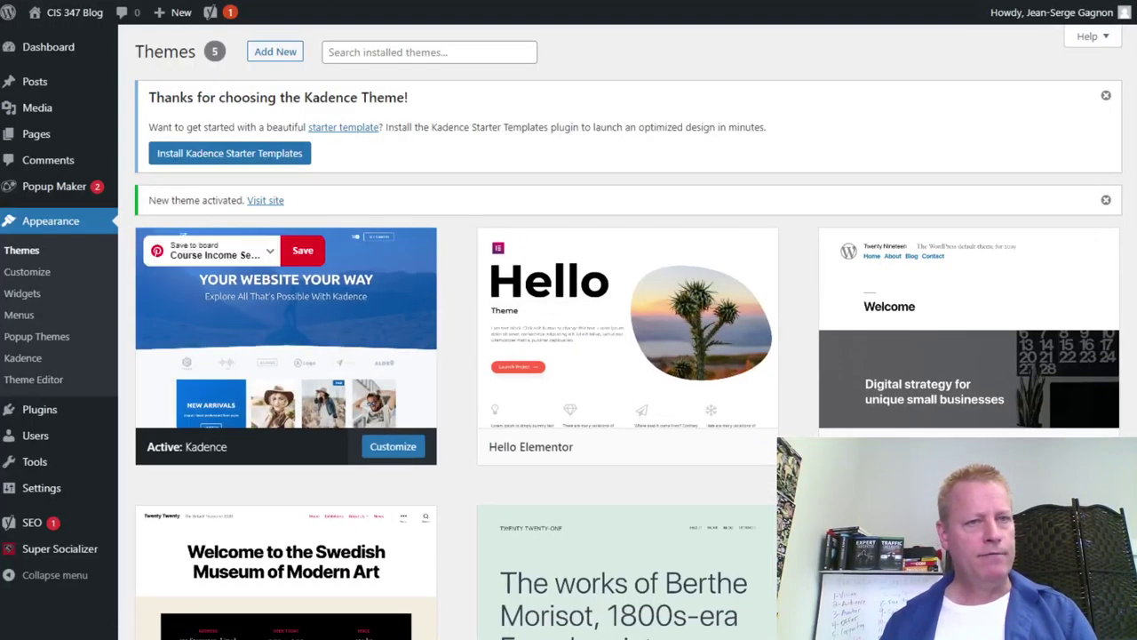
click(88, 7)
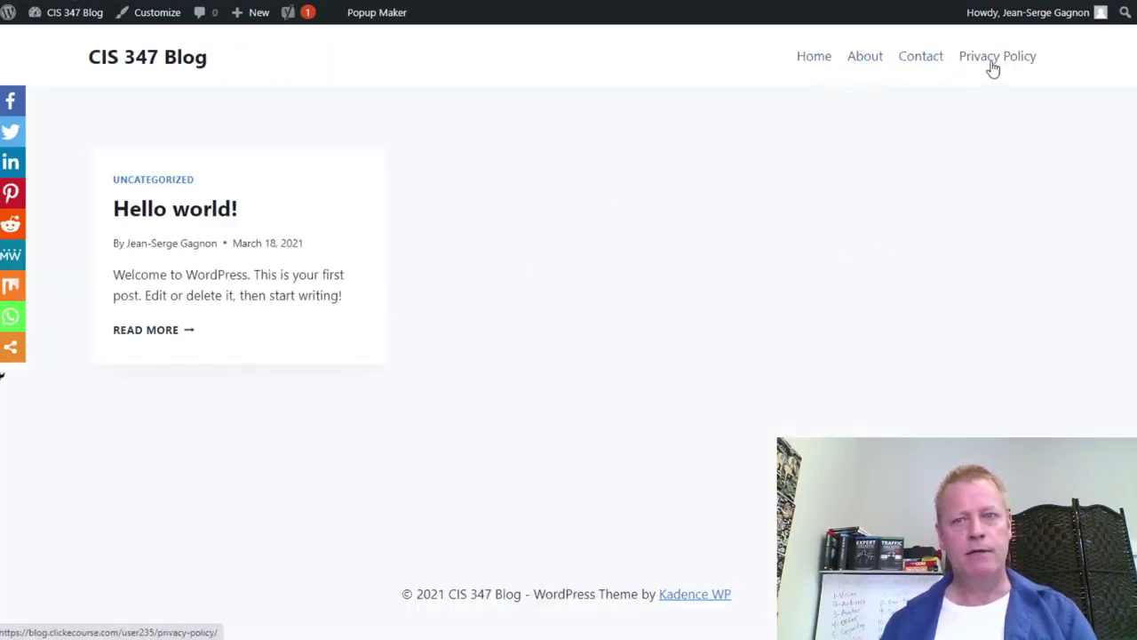
Check the About and Contact pages on the Kadence site, highlighting the phone sentence, then go Home
click(870, 60)
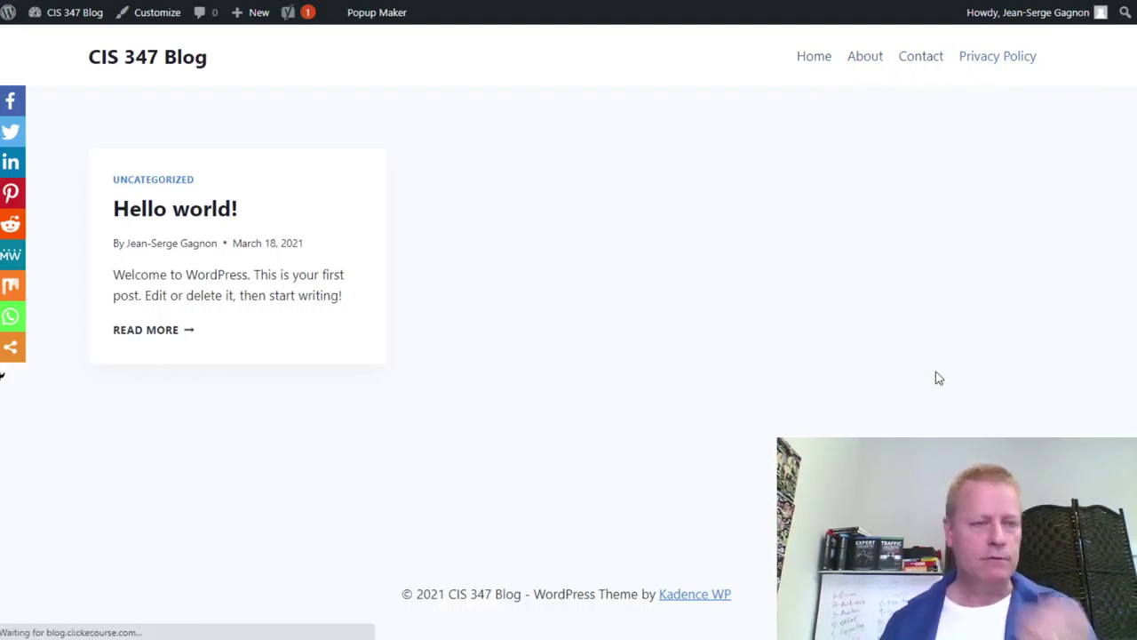
scroll(554, 444, down, 4)
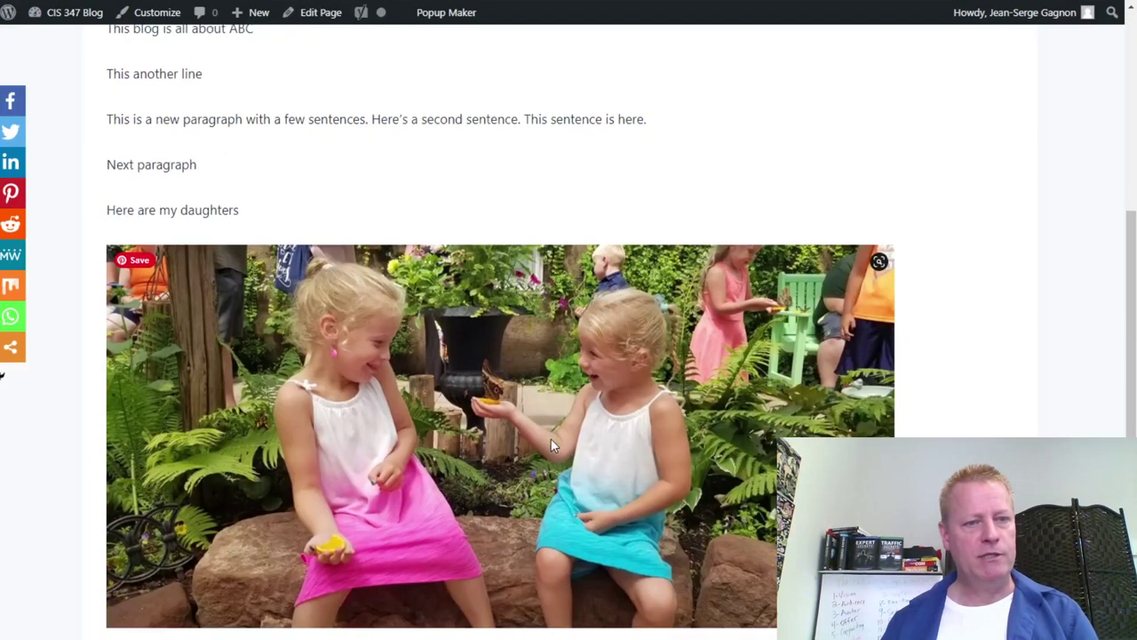
scroll(551, 438, up, 4)
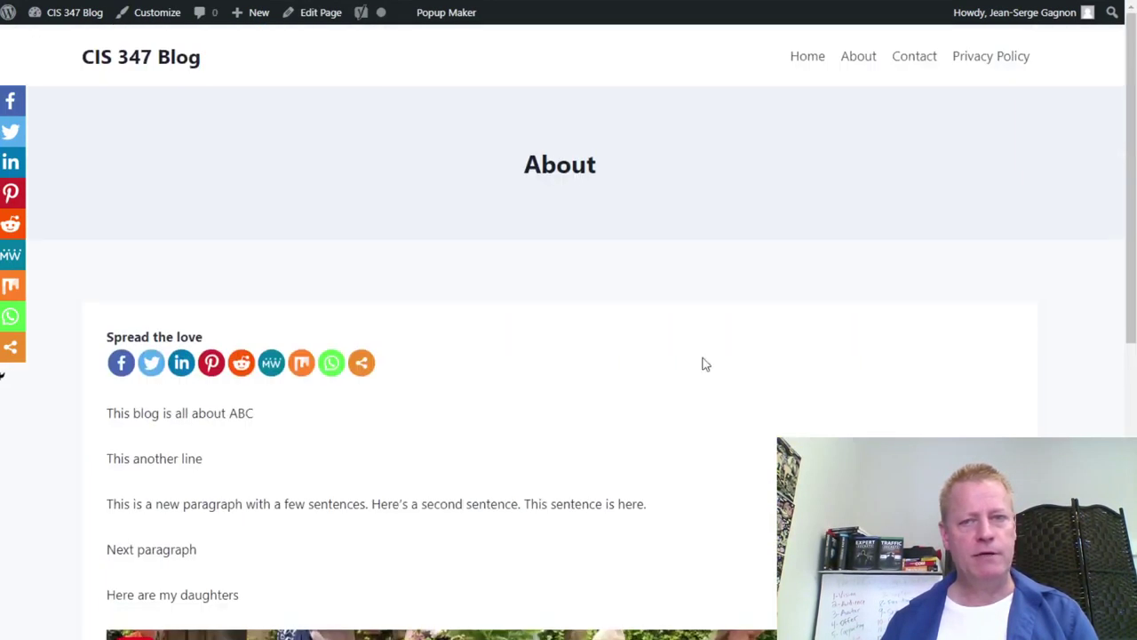
click(910, 65)
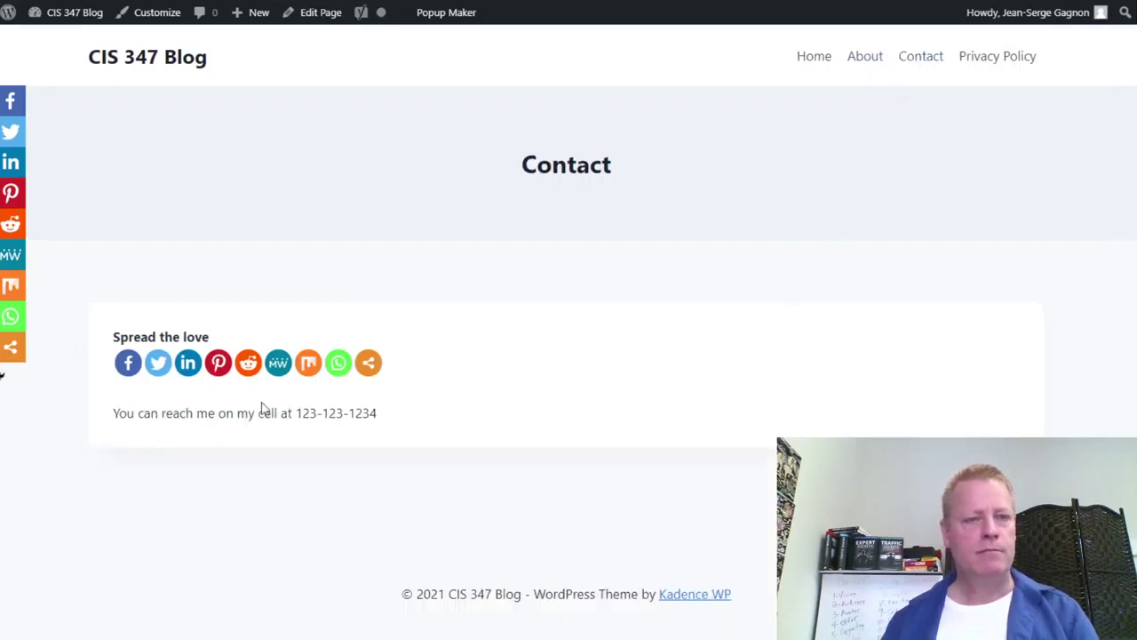
drag(180, 413, 387, 417)
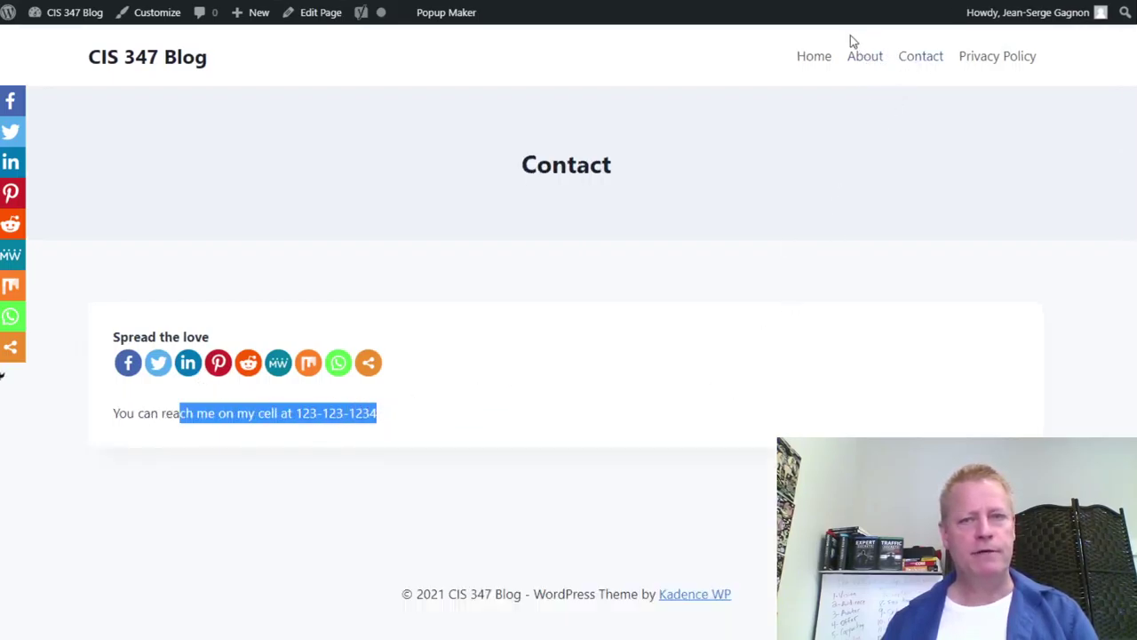
click(815, 57)
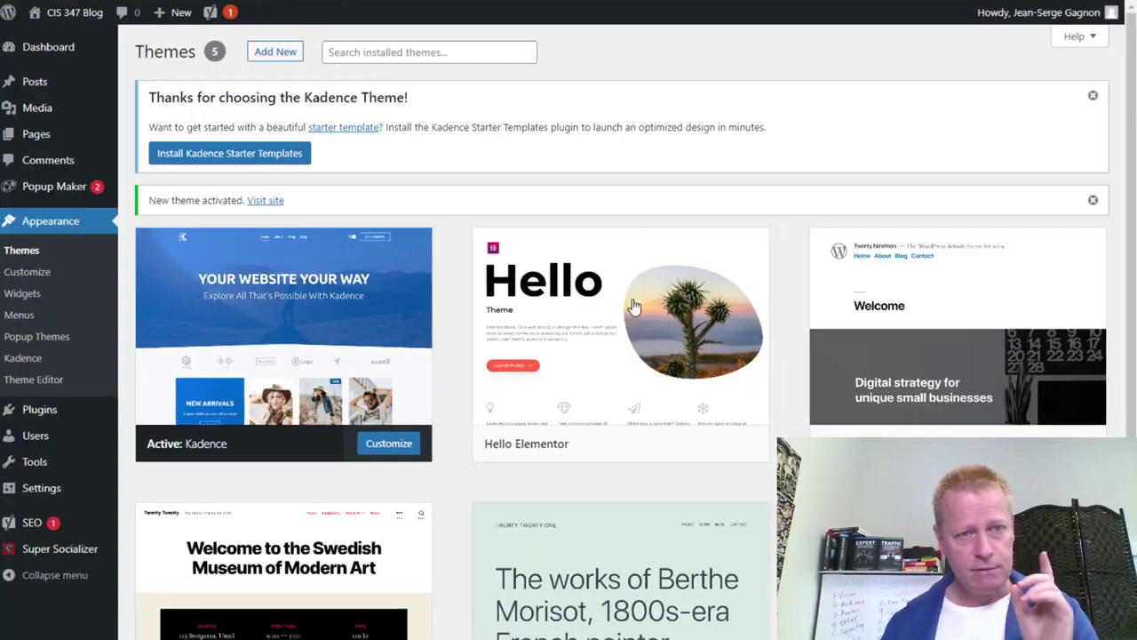
key(alt+Tab)
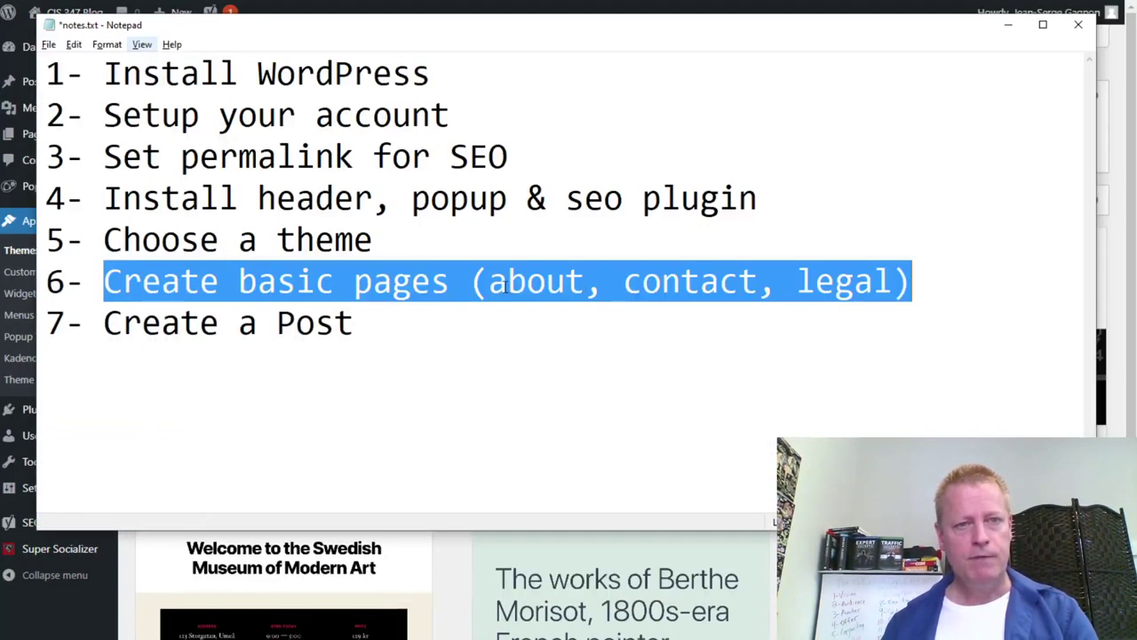
drag(356, 327, 85, 327)
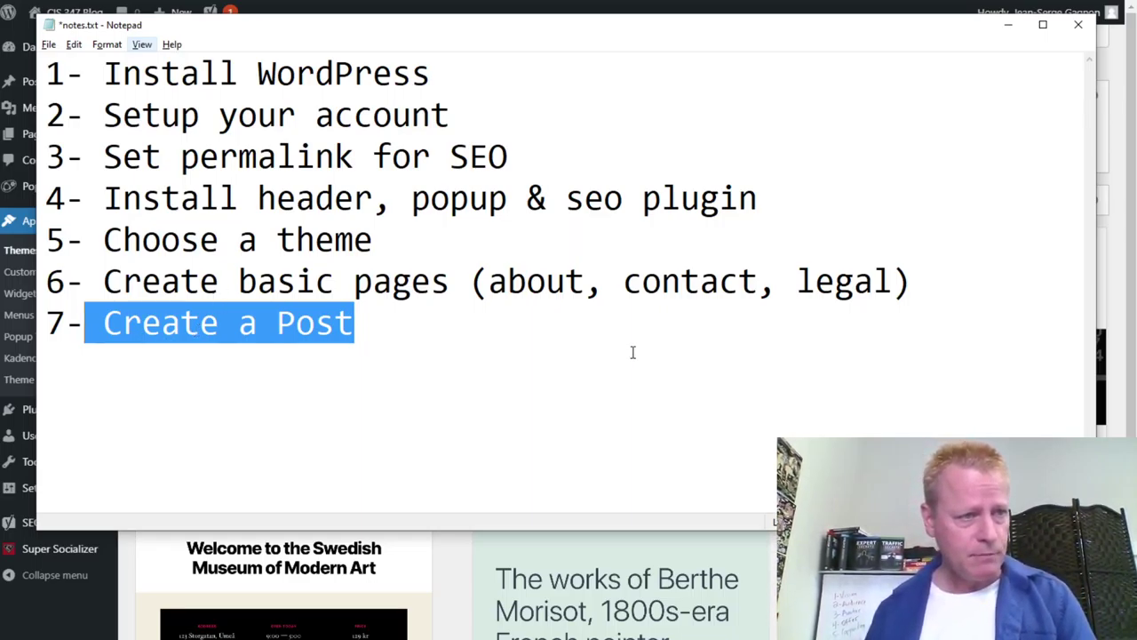
click(567, 327)
key(alt+Tab)
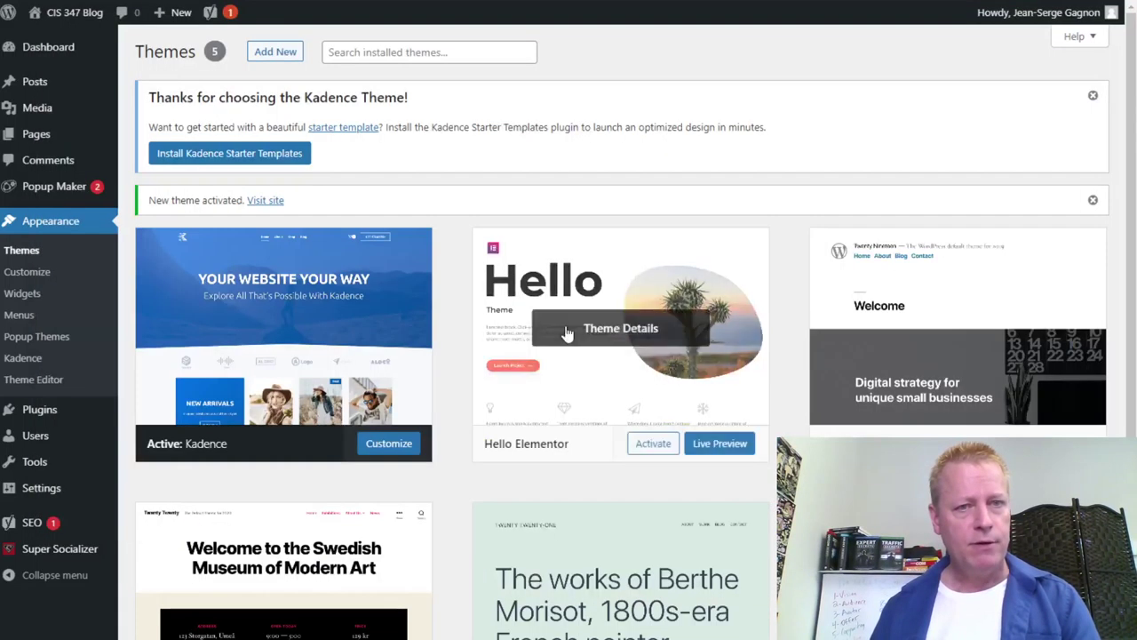
Start a new post from All Posts, then type and erase the title 'Post 2'
mouse_move(7, 78)
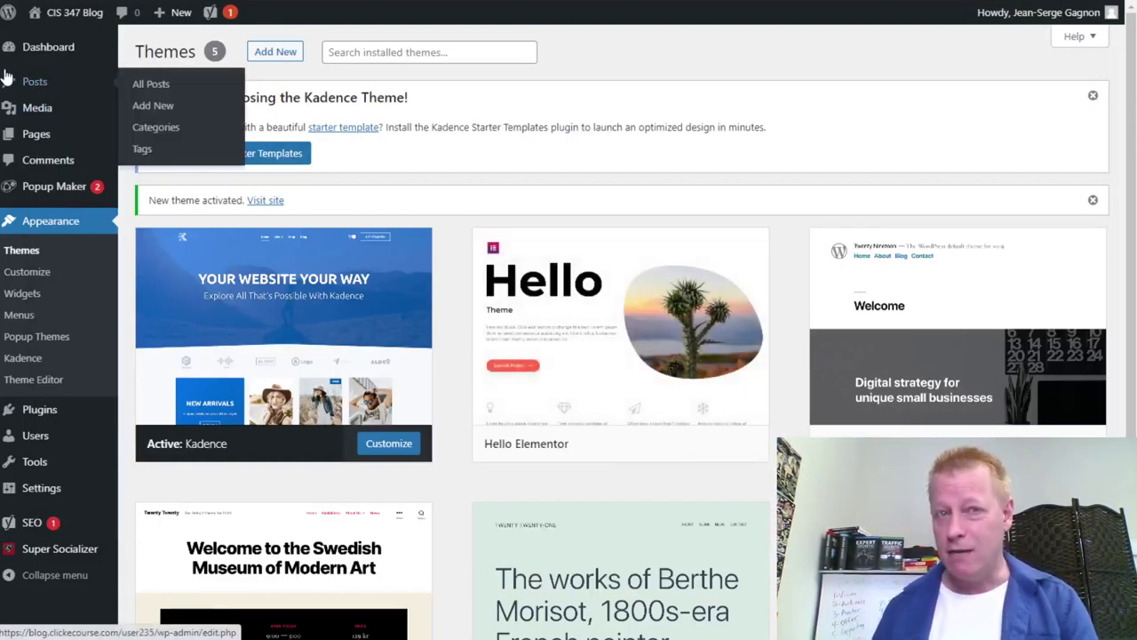
click(68, 90)
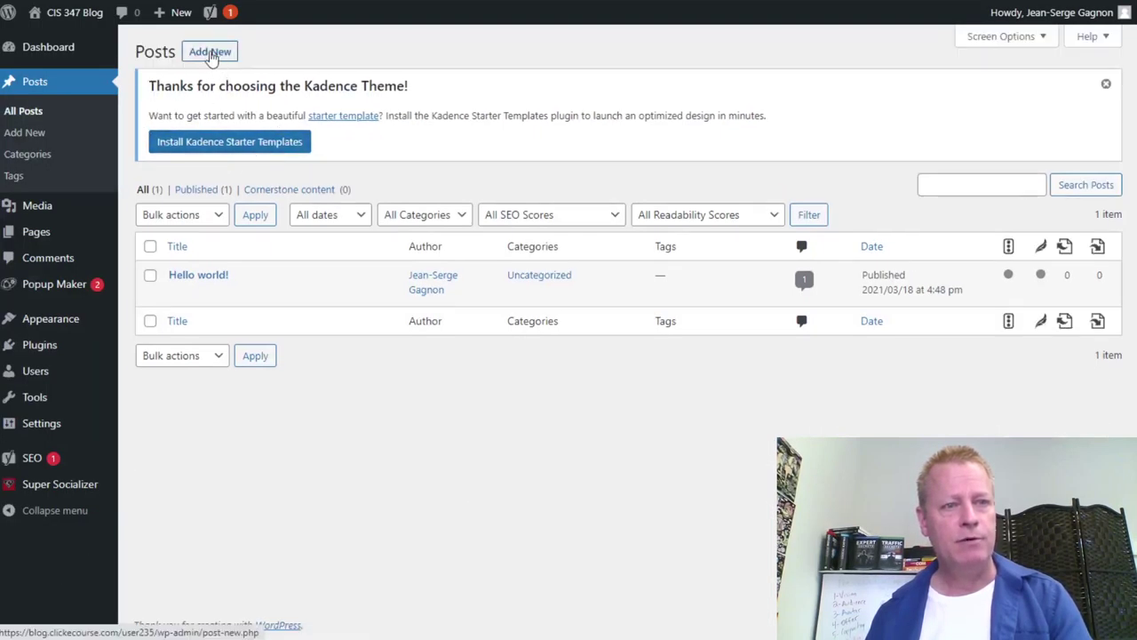
click(210, 53)
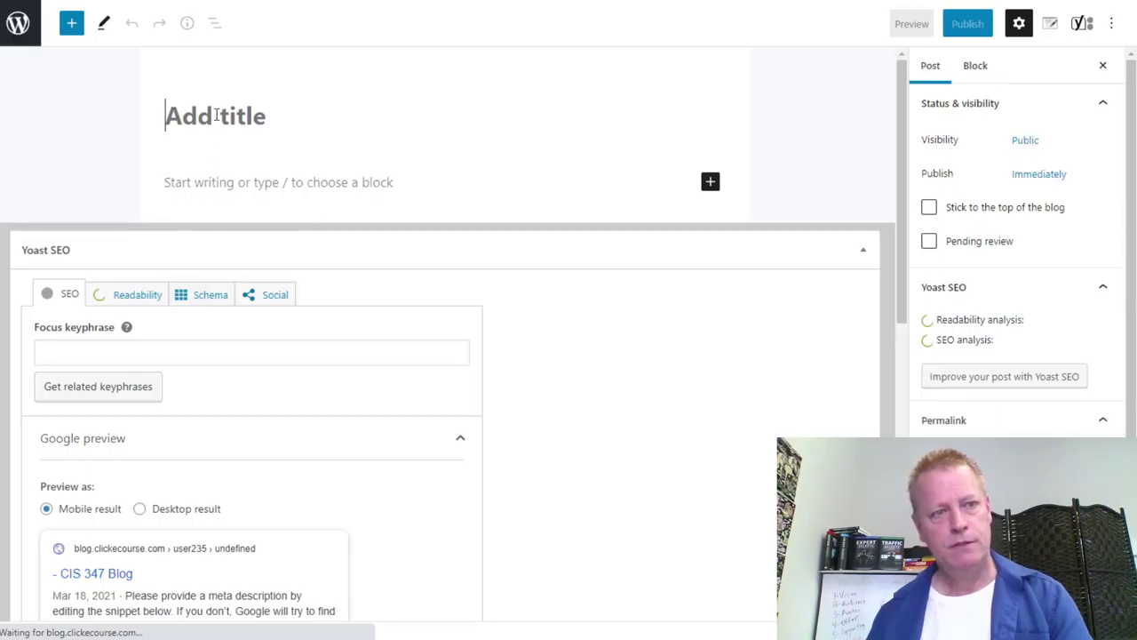
text(Post 2)
key(BackSpace)
key(BackSpace)
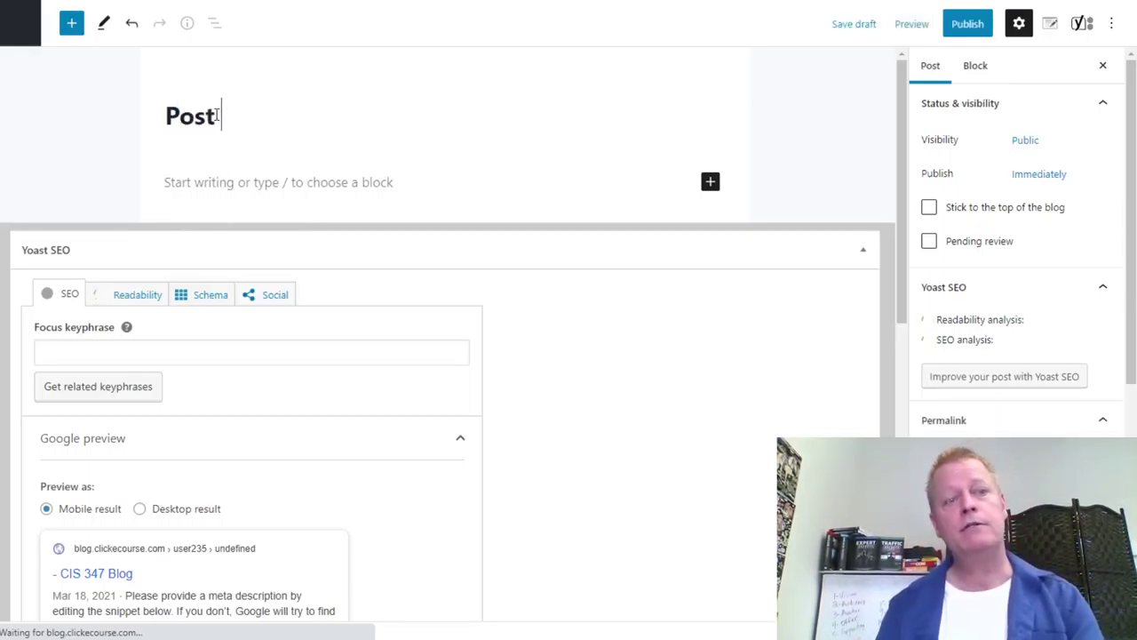
key(BackSpace)
key(BackSpace)
key(BackSpace)
key(BackSpace)
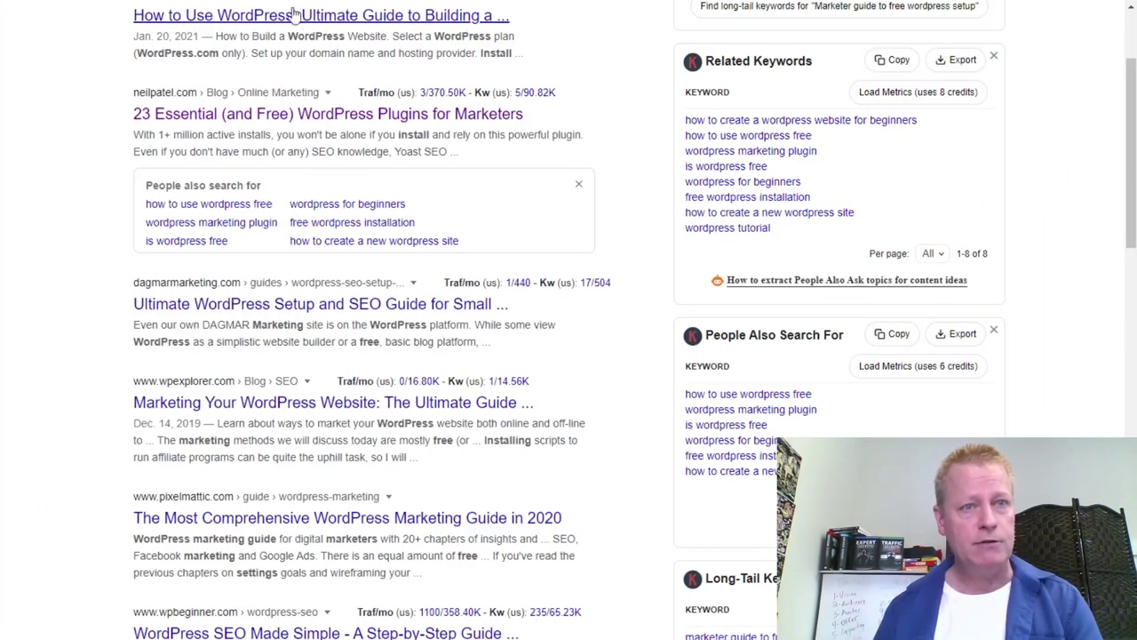
scroll(385, 200, up, 2)
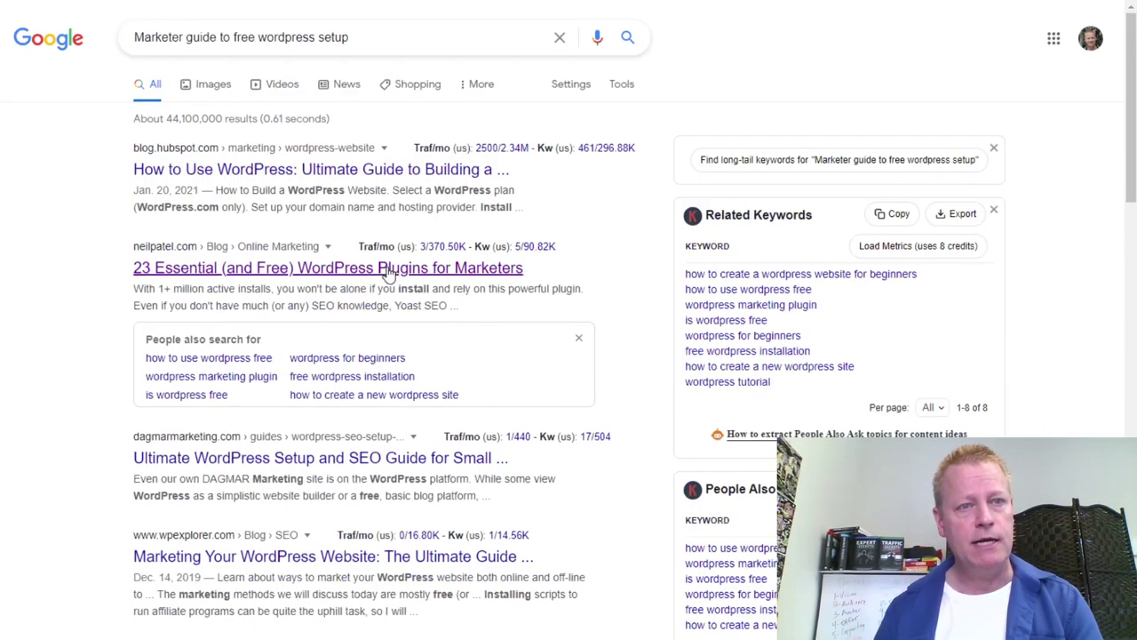
Search Google for 'prepare garden for spring' and paste the raised-beds keyword as the post title
click(348, 36)
key(ctrl+a)
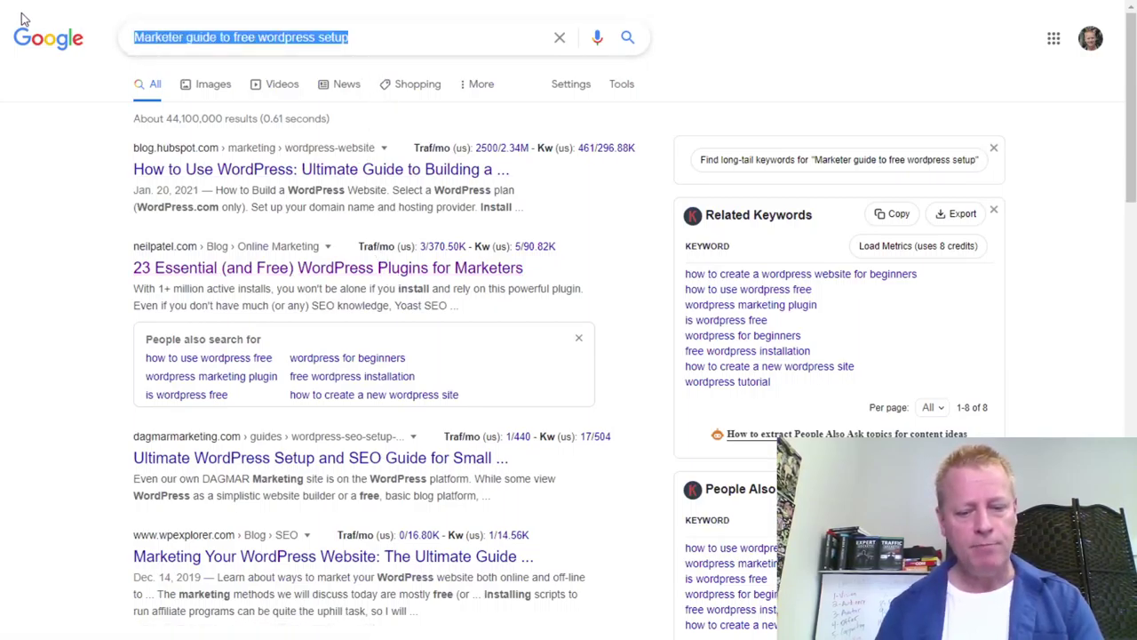
text(prepare gar)
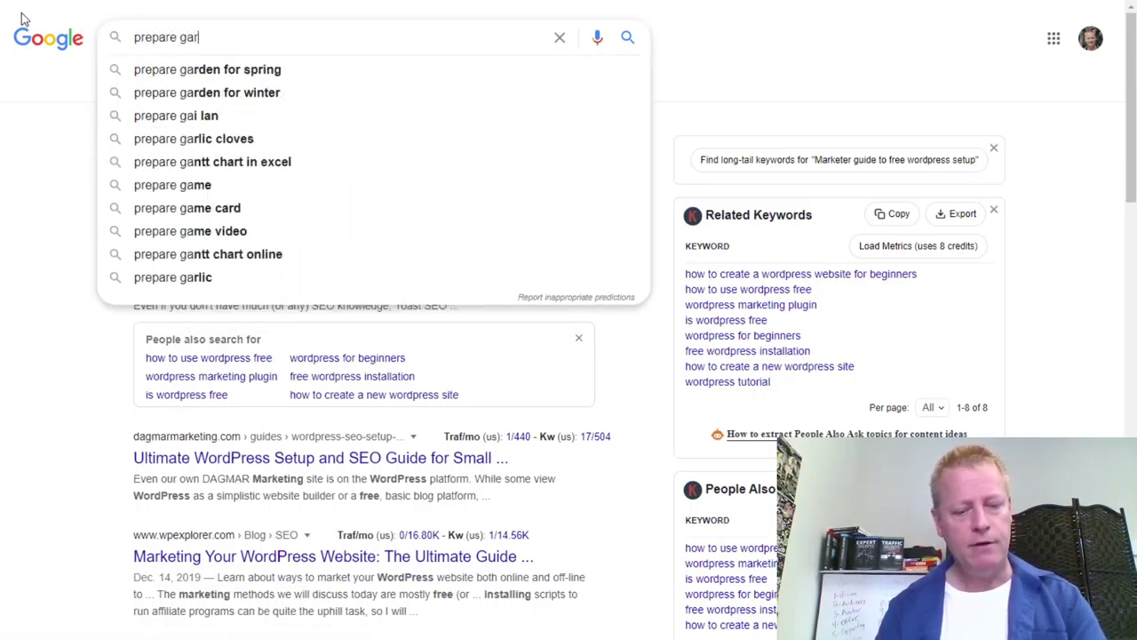
text(den for s)
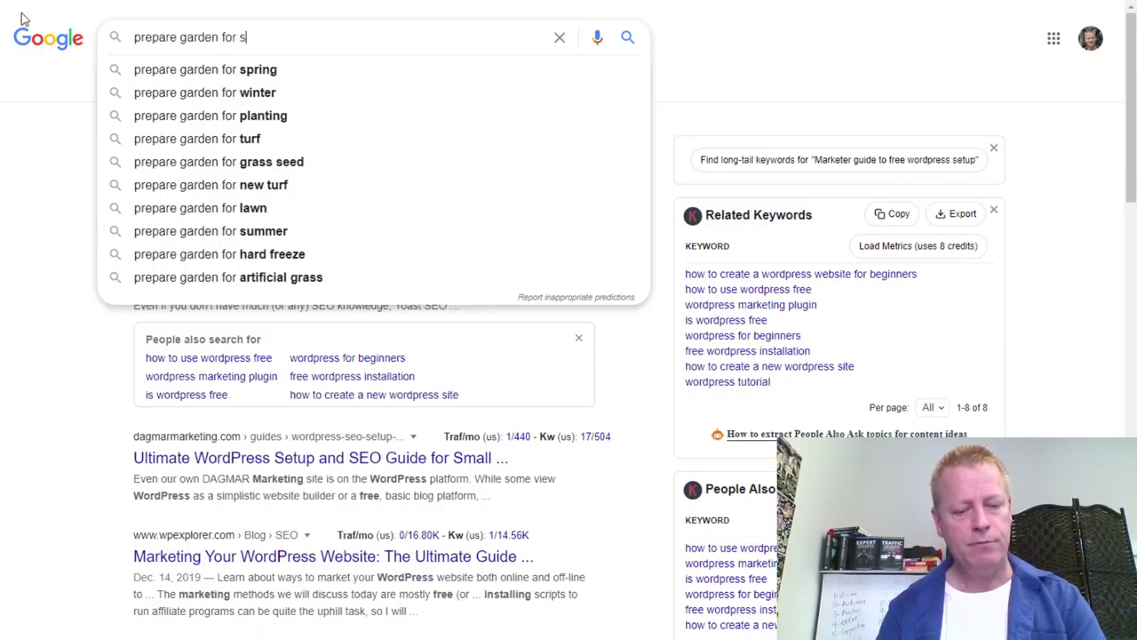
text(pring)
key(Return)
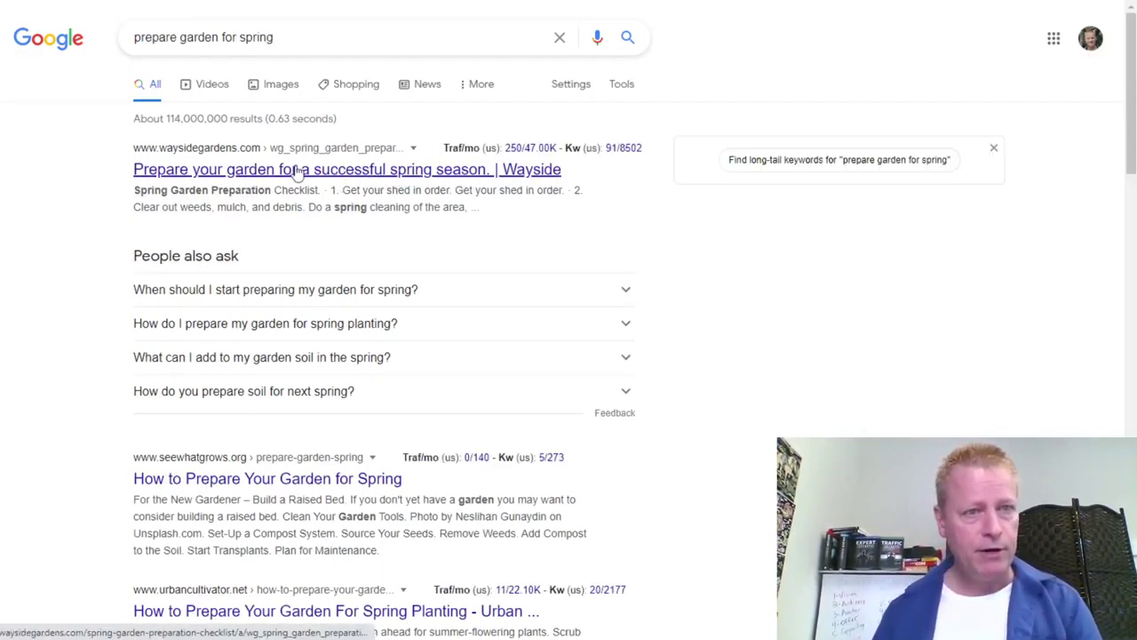
scroll(1040, 395, down, 3)
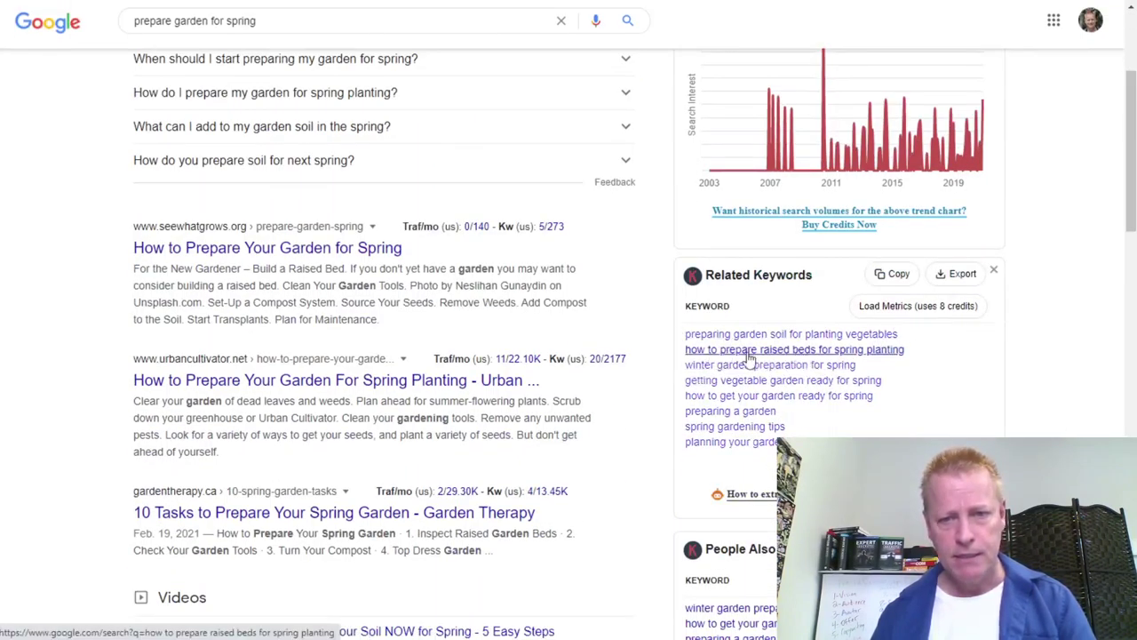
drag(913, 354, 687, 352)
key(ctrl+c)
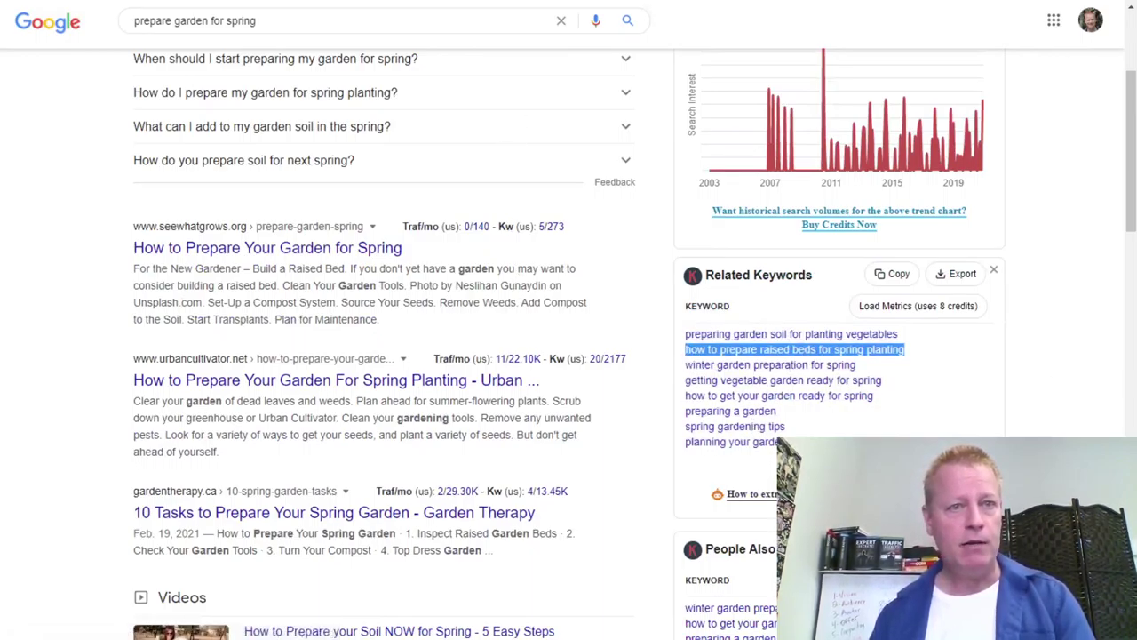
click(399, 3)
key(ctrl+v)
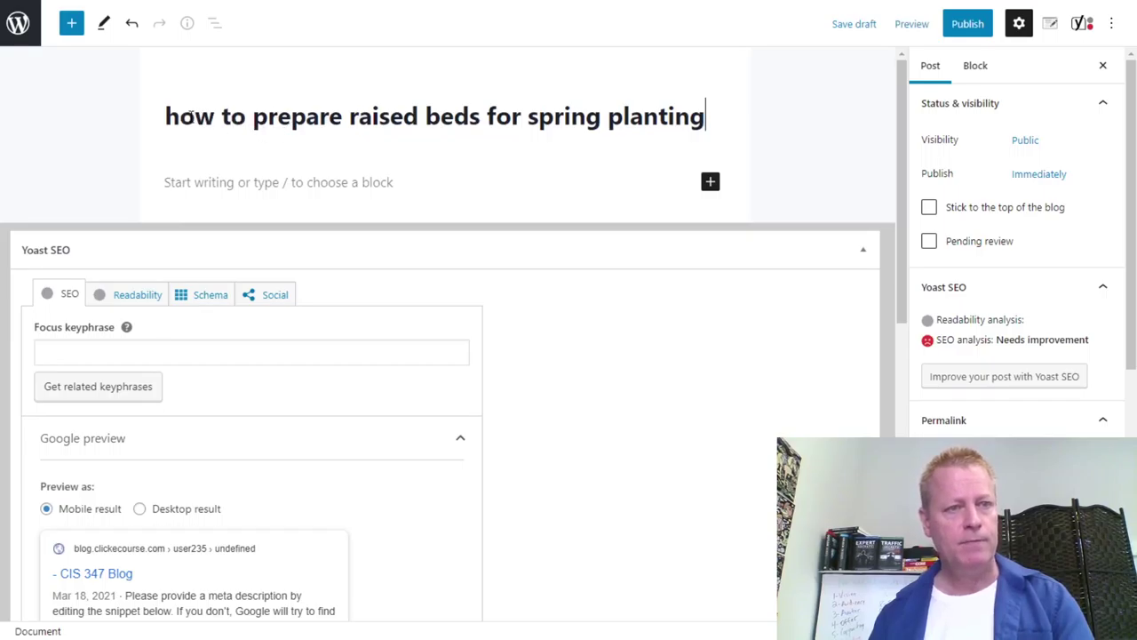
Capitalise the first letter of the post title so it reads 'How'
click(180, 116)
key(BackSpace)
text(H)
key(Right)
key(Right)
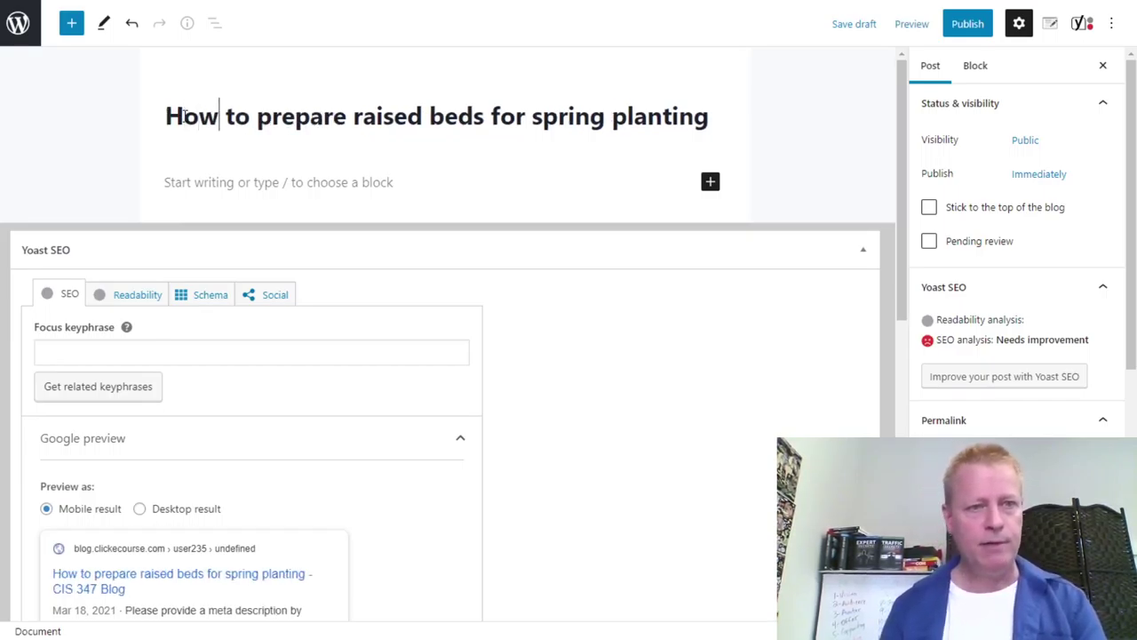
Write the first paragraph 'the way to do this is....' and a second, correcting its typos
click(345, 184)
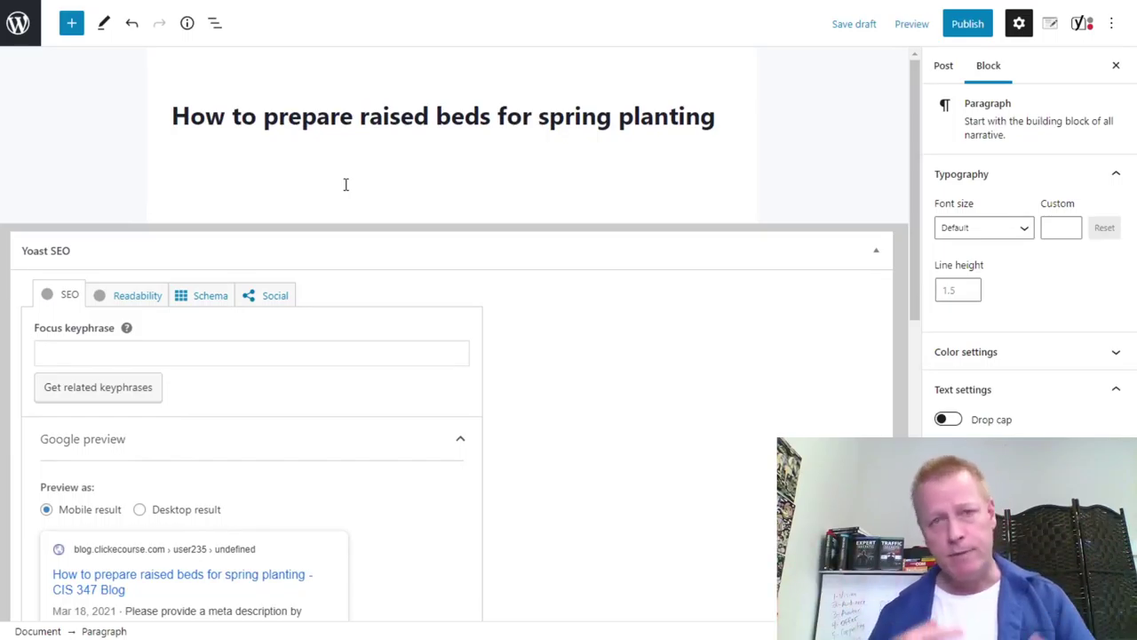
text(the way to do this is....)
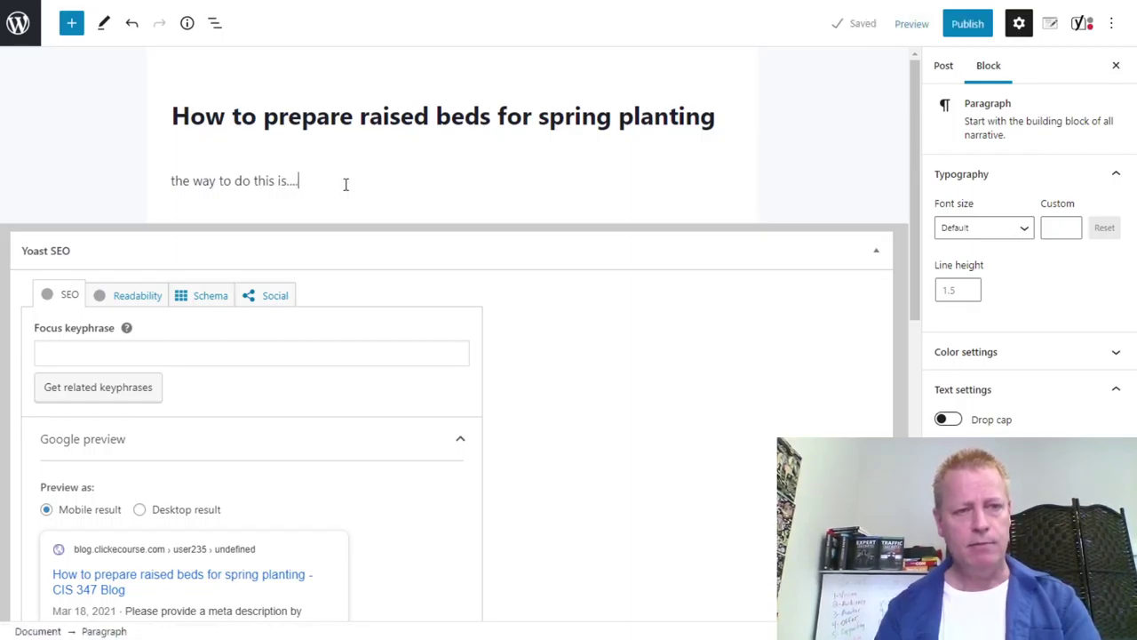
key(Return)
text(and al)
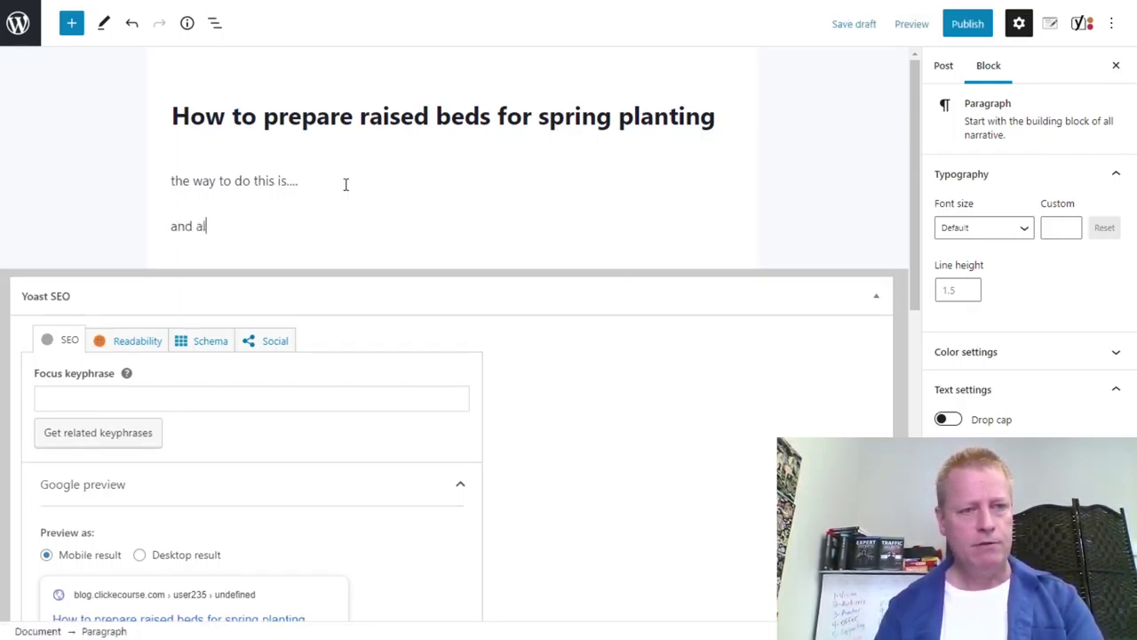
text(os o ths)
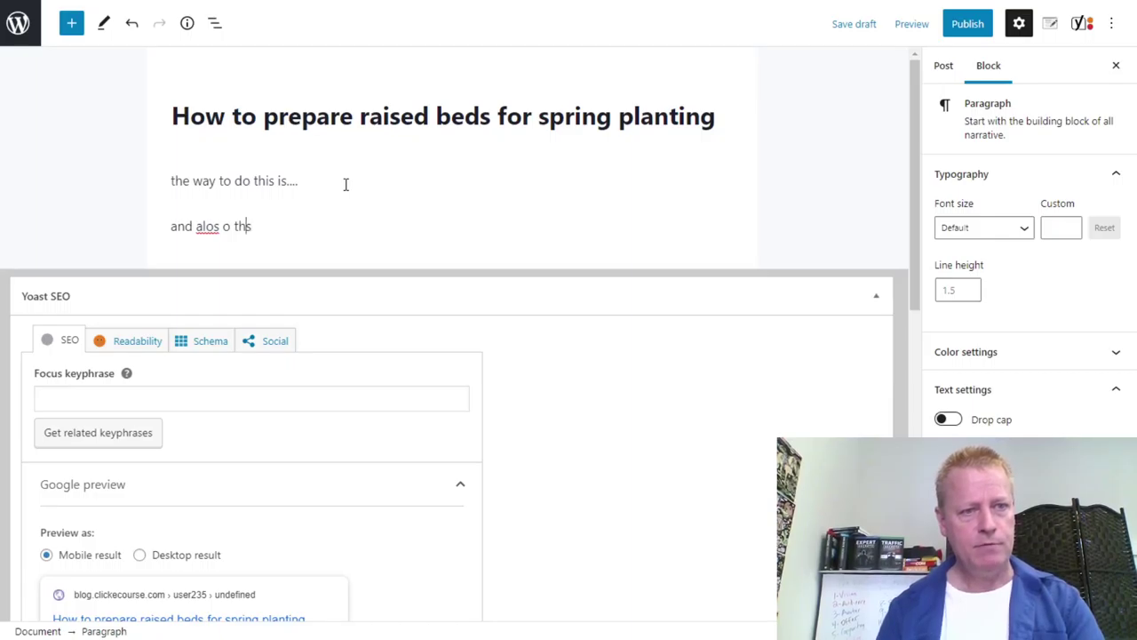
key(BackSpace)
key(BackSpace)
text(so )
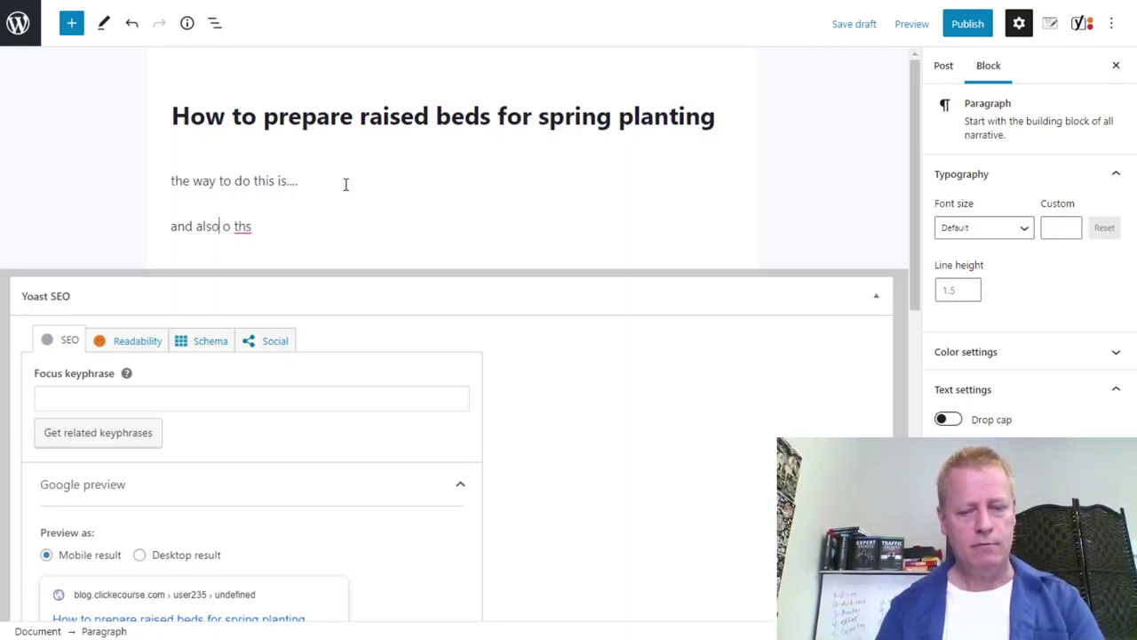
text(d)
key(Right)
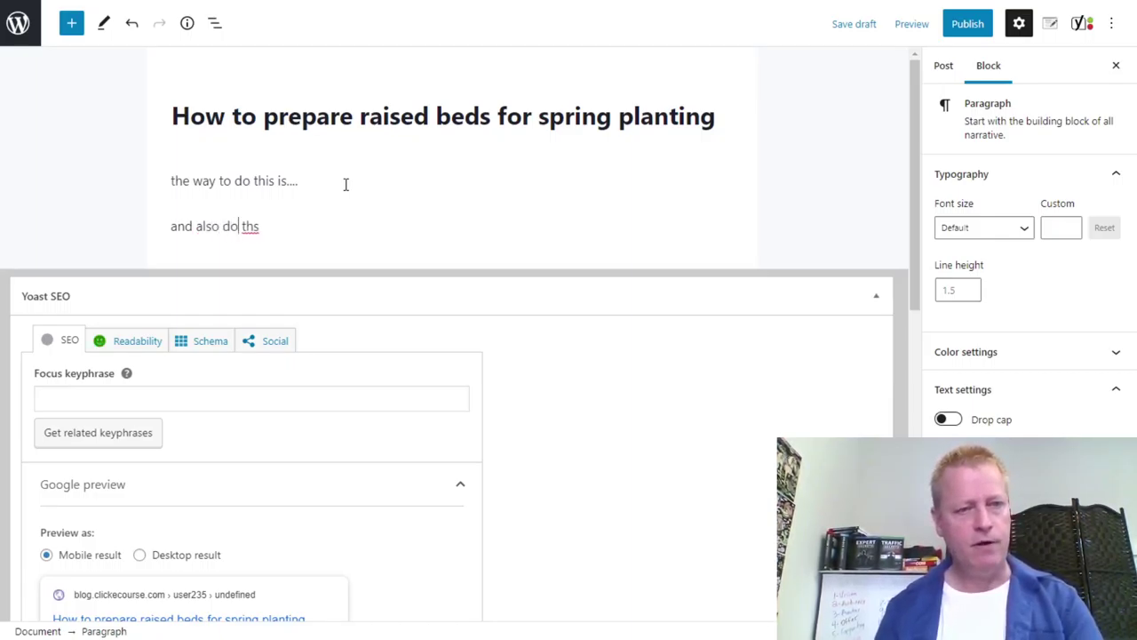
text(i)
key(Right)
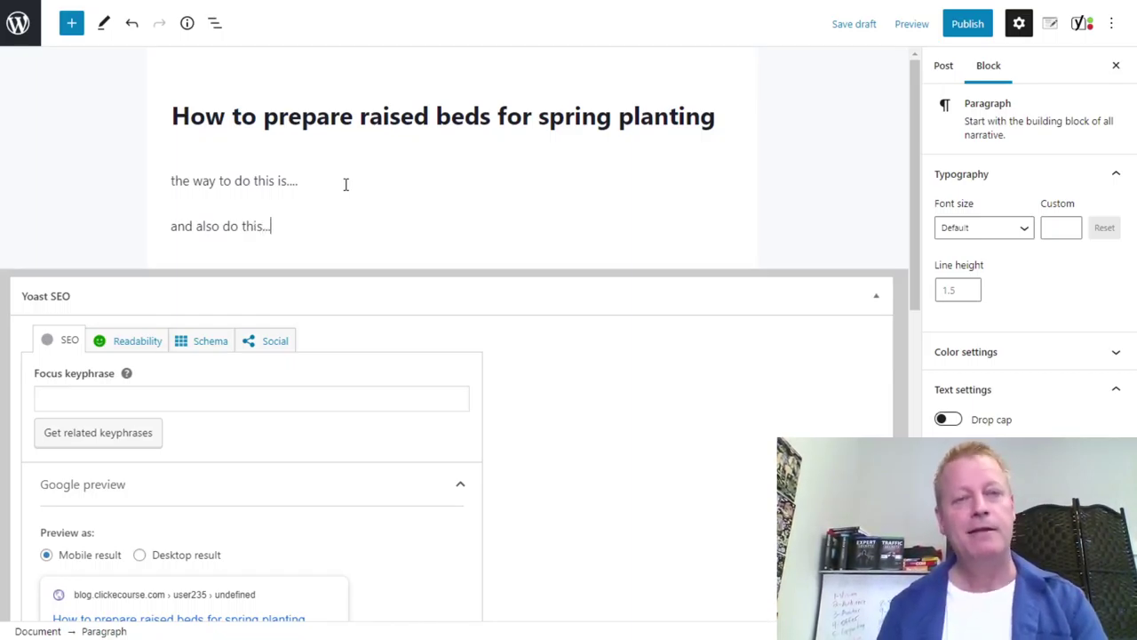
Add paragraphs 'the next thing is this' and 'Finally complete with thi', then publish the post
key(Return)
text(the next thing is this)
key(Return)
key(Return)
key(BackSpace)
text(Finally complete)
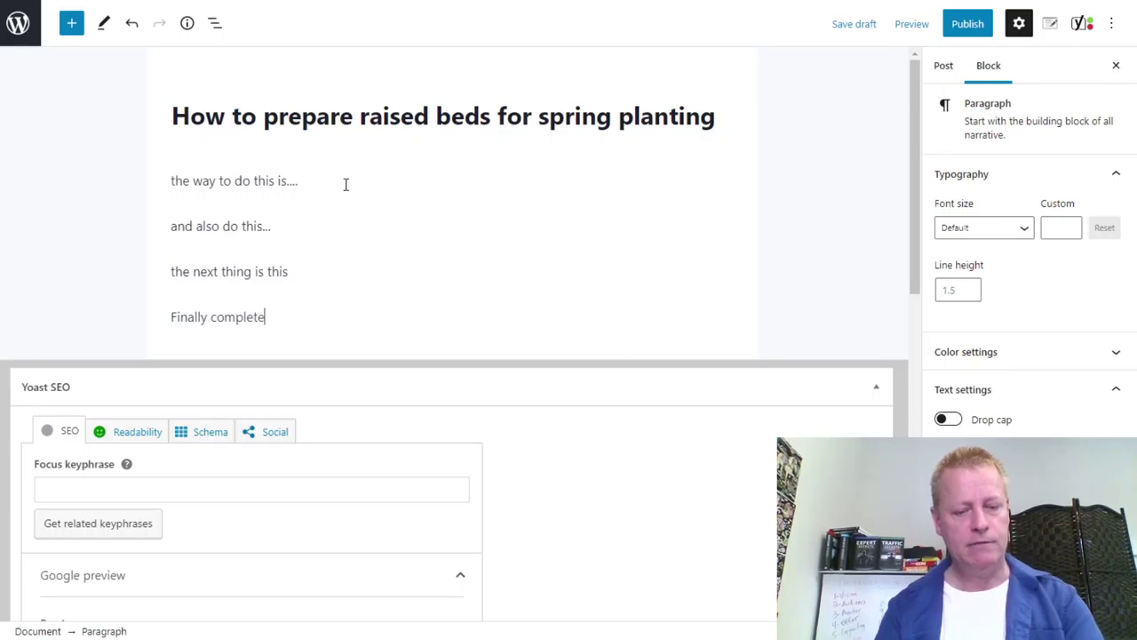
text( with this)
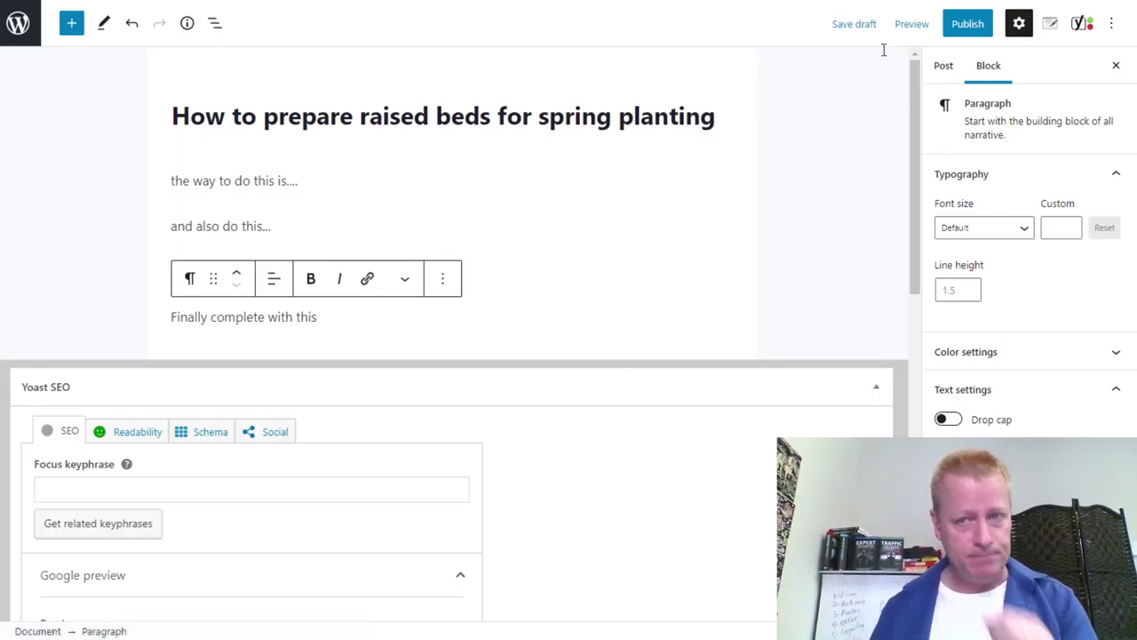
click(970, 27)
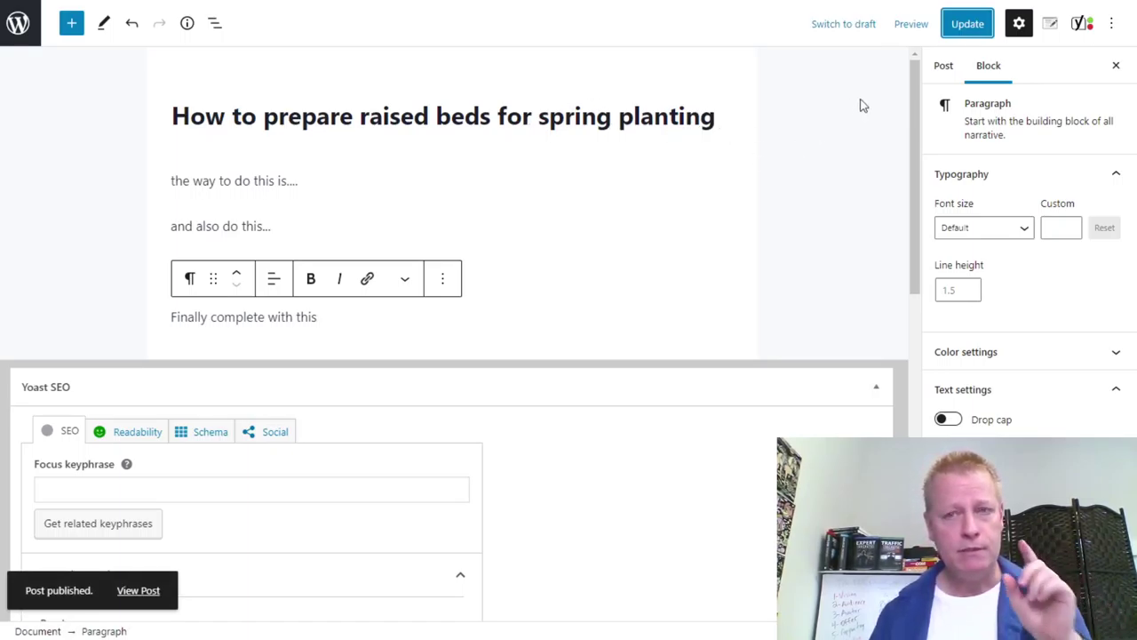
View the published post on the live blog and toggle the floating share bar off and on
click(145, 601)
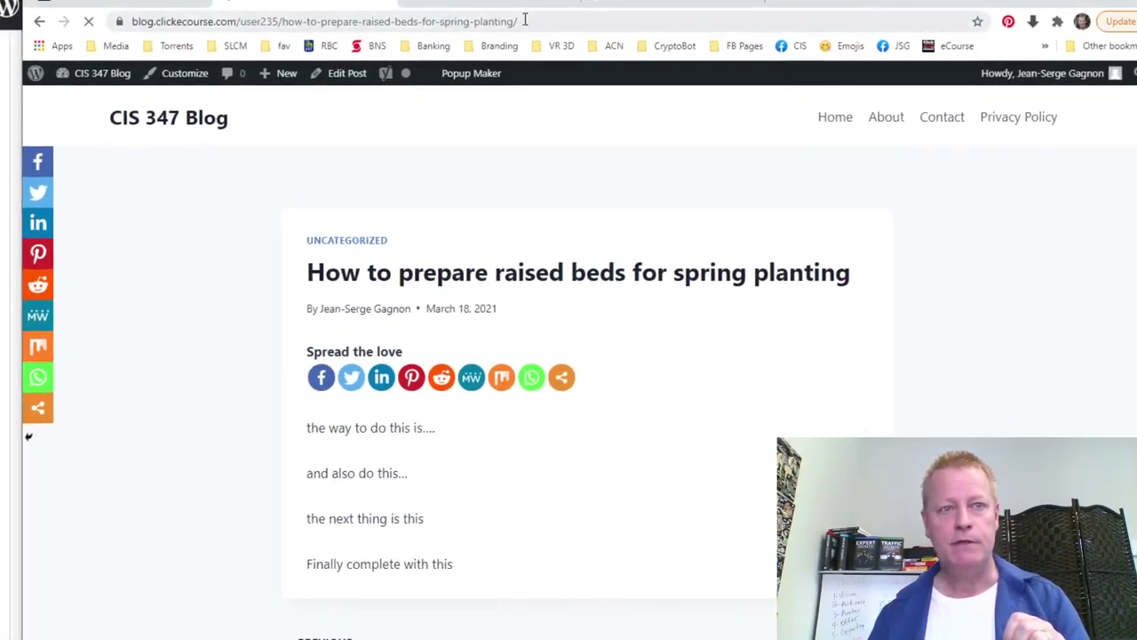
drag(525, 21, 282, 23)
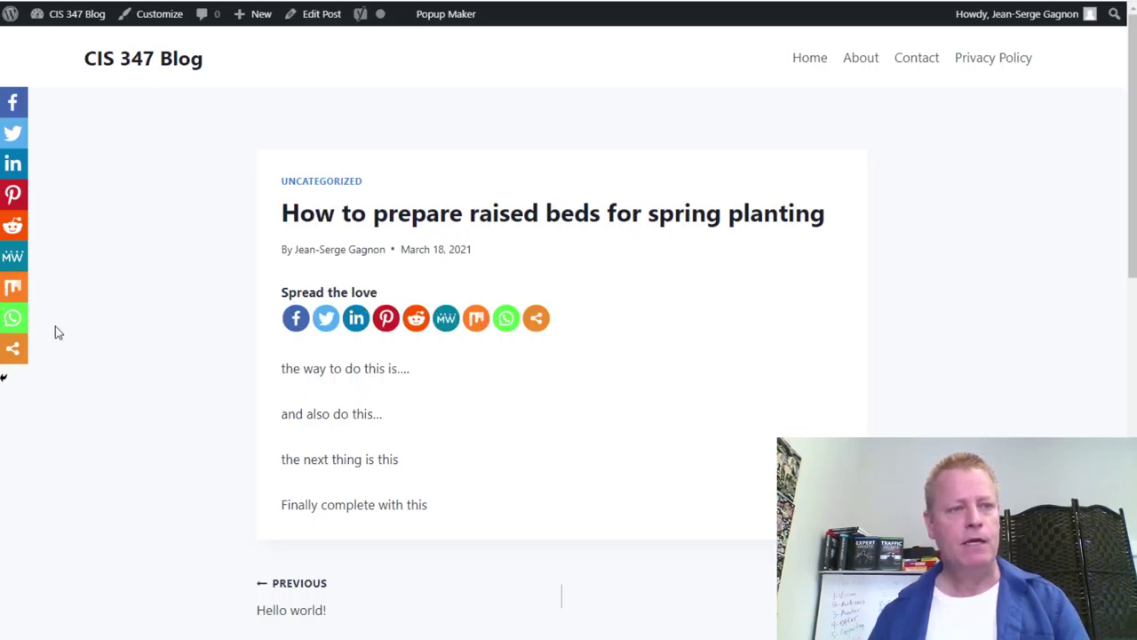
click(4, 382)
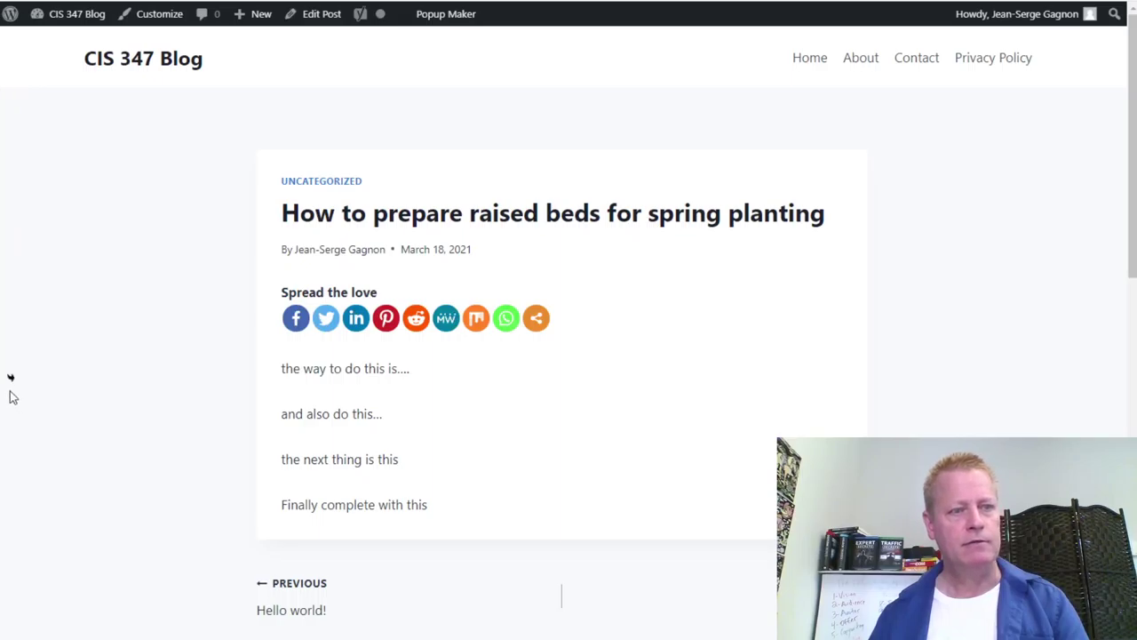
click(7, 384)
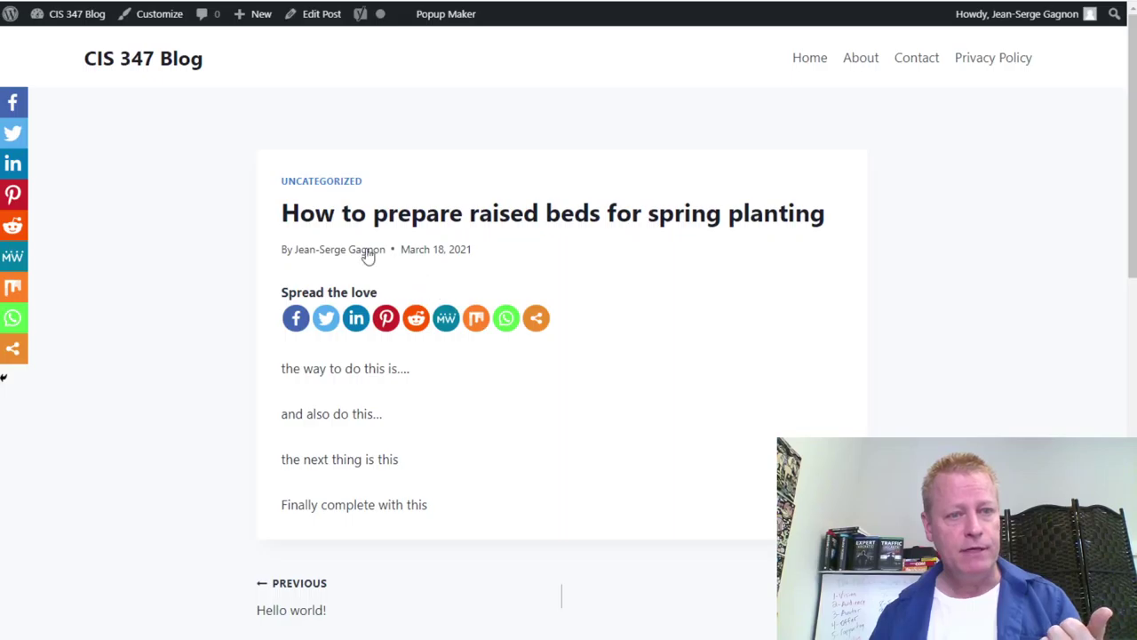
Select the post's author byline, then go to the blog's home page
drag(298, 248, 430, 265)
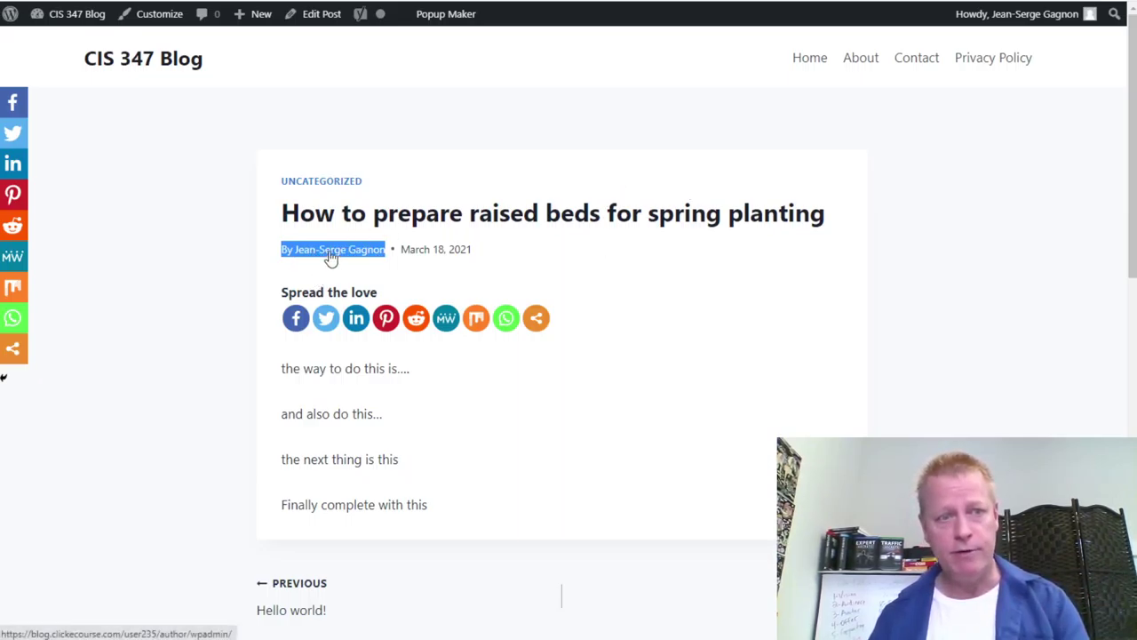
scroll(704, 391, down, 3)
scroll(705, 391, up, 3)
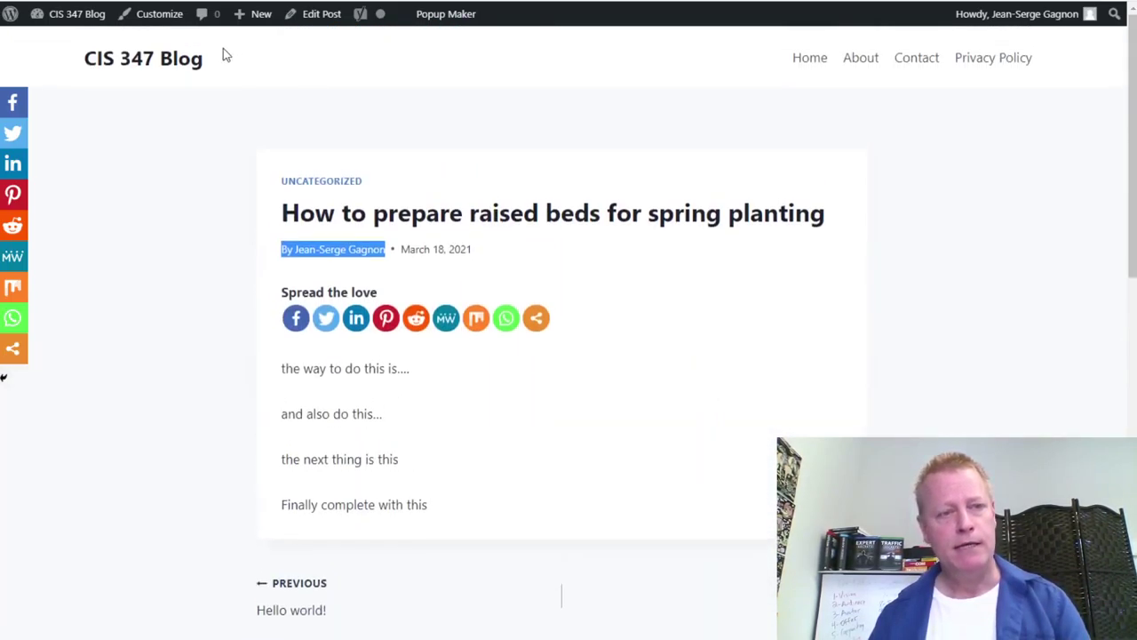
click(803, 67)
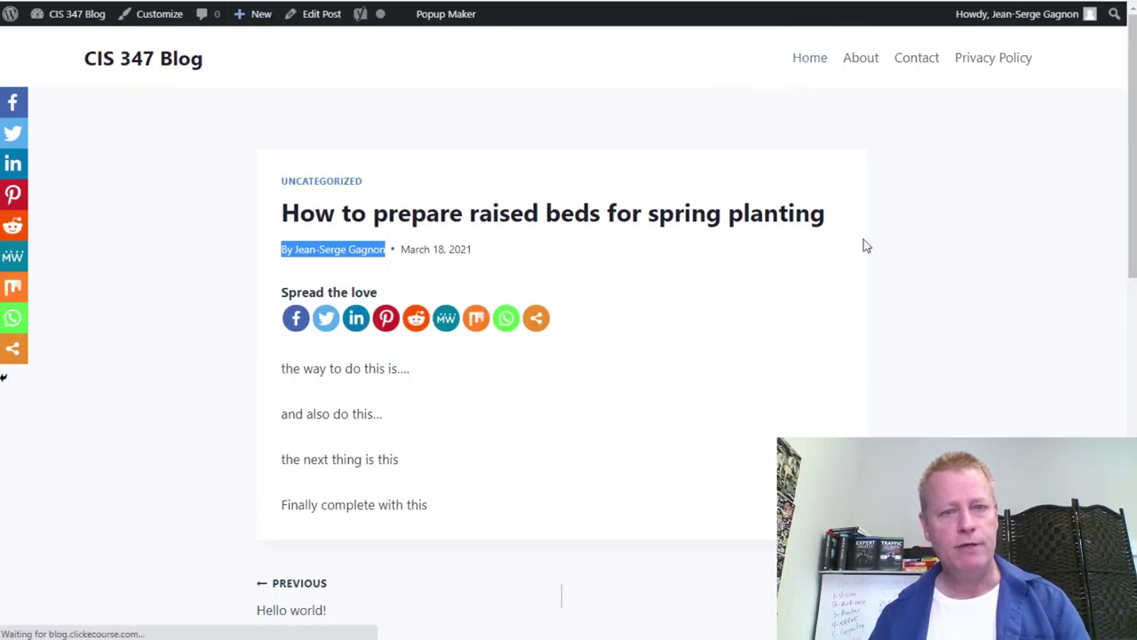